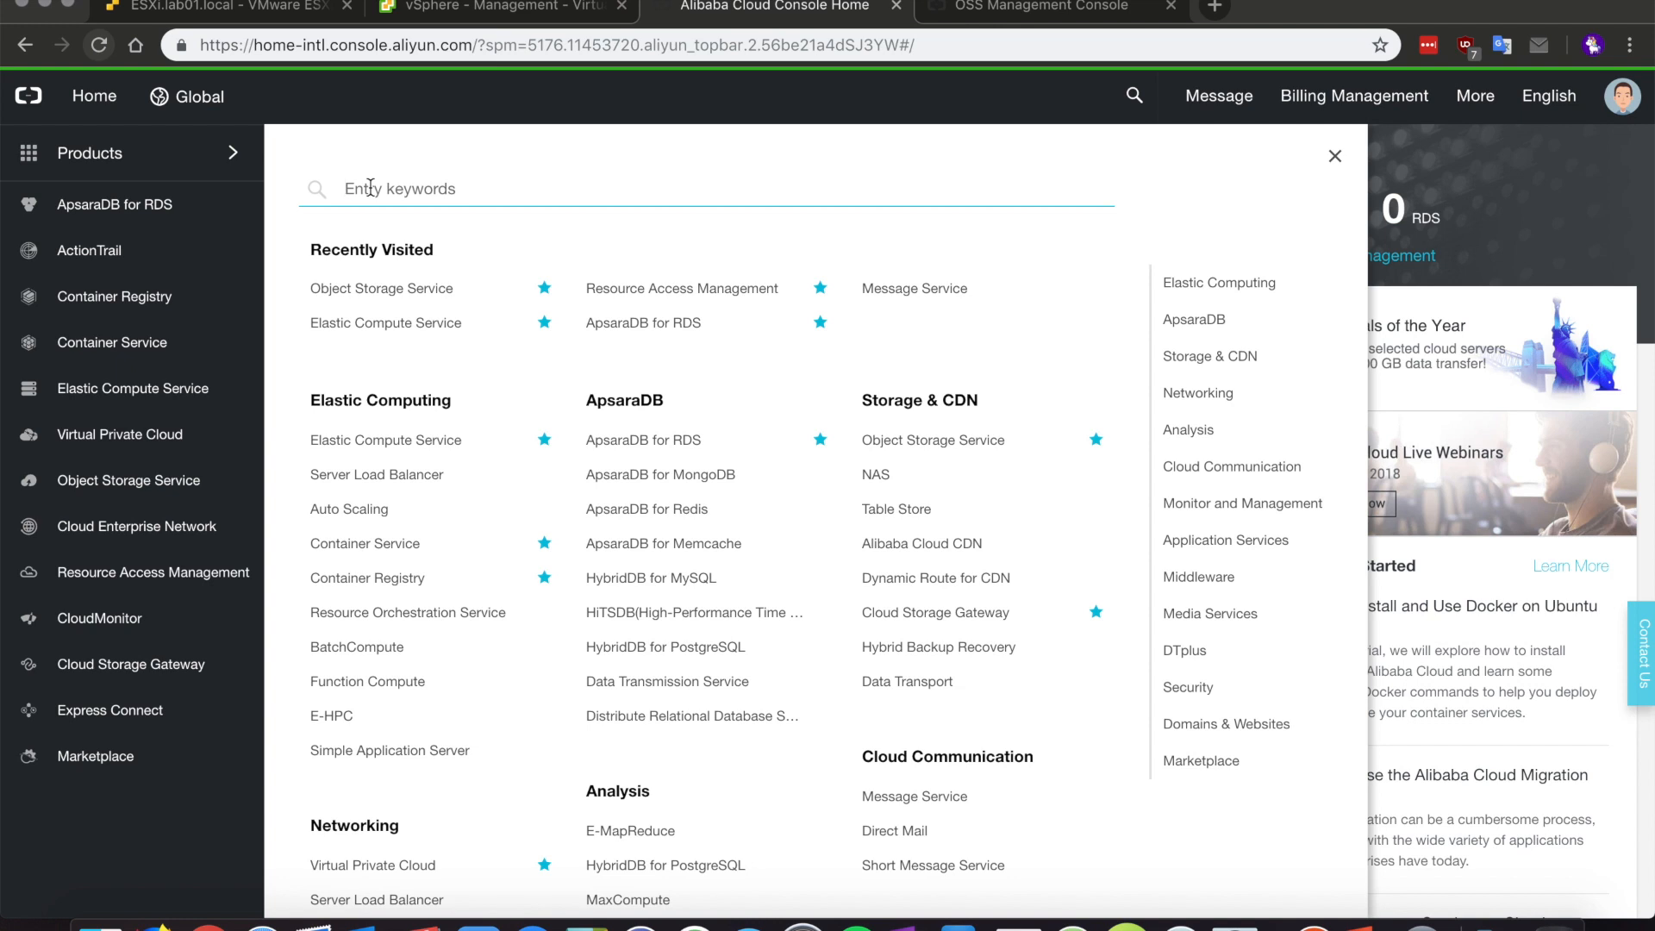
- Search the products for "cloud s" to open the Cloud Storage Gateway console, and check the OSS bucket's overview page
type("cloud")
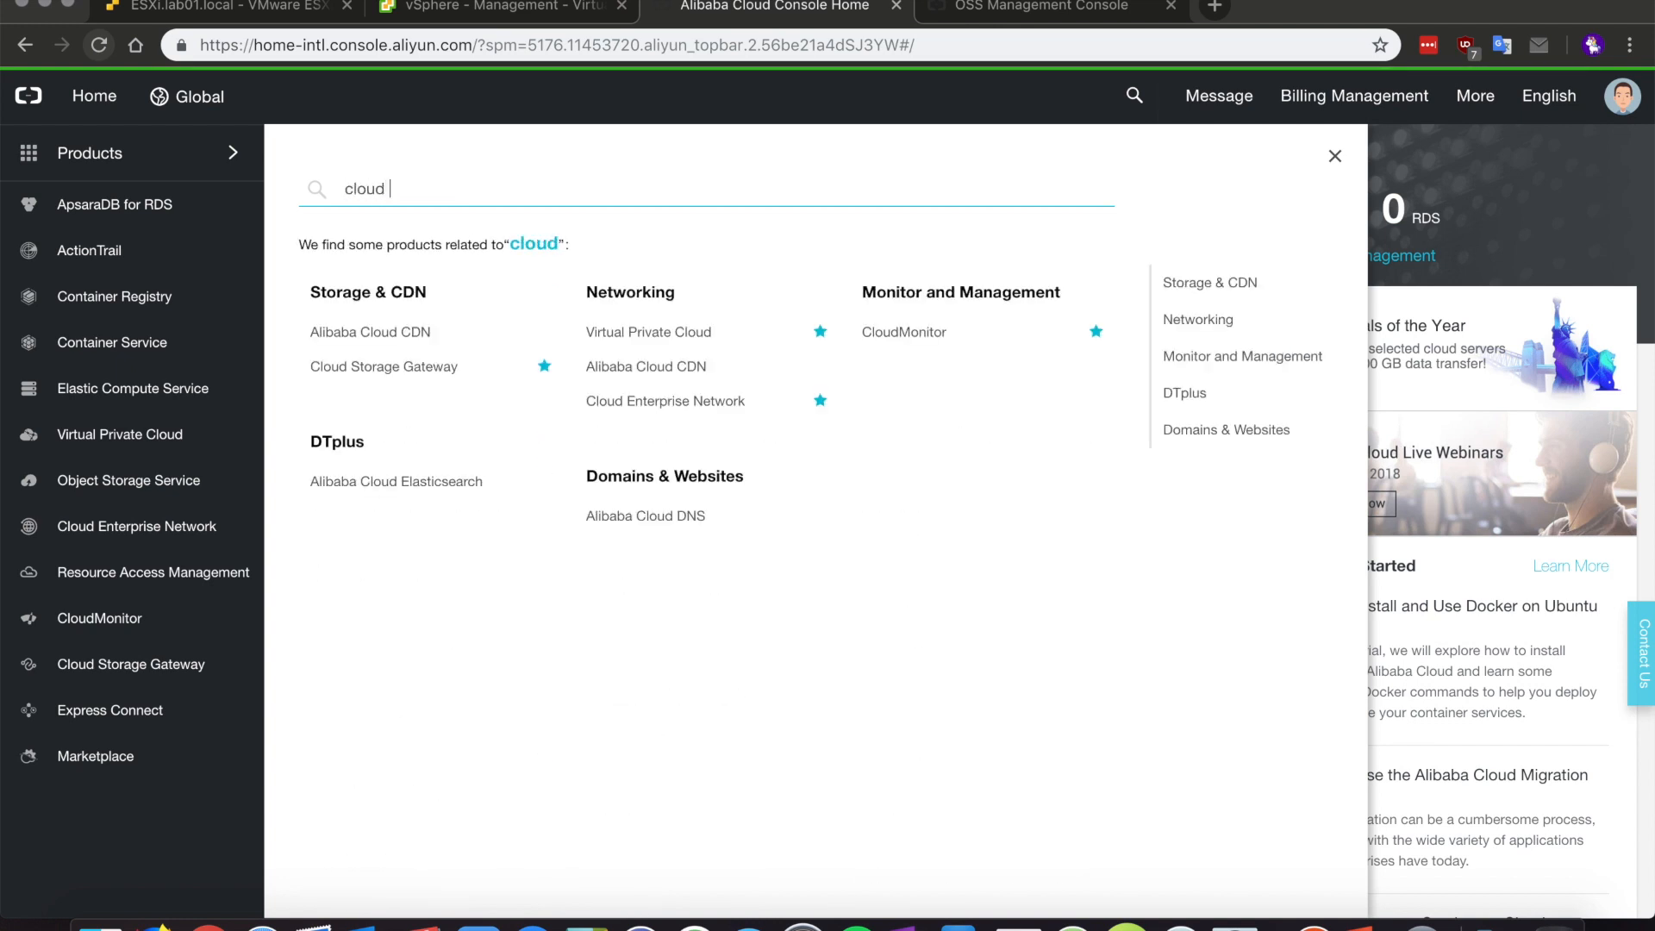
type(" s")
left_click(375, 335)
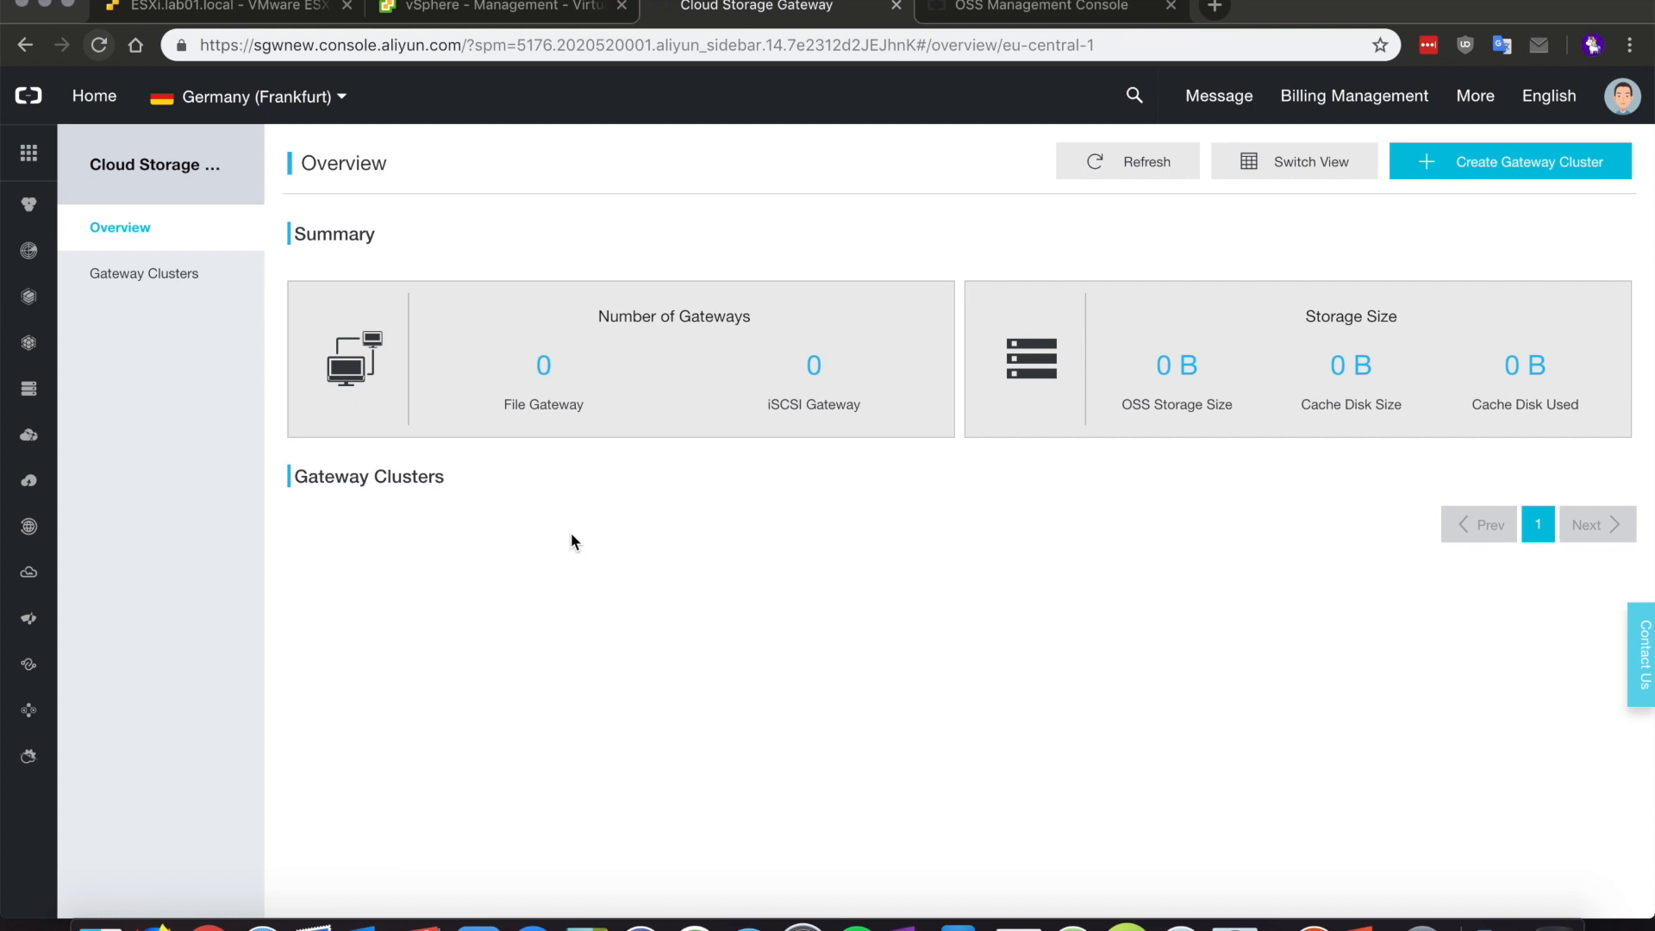
left_click(983, 14)
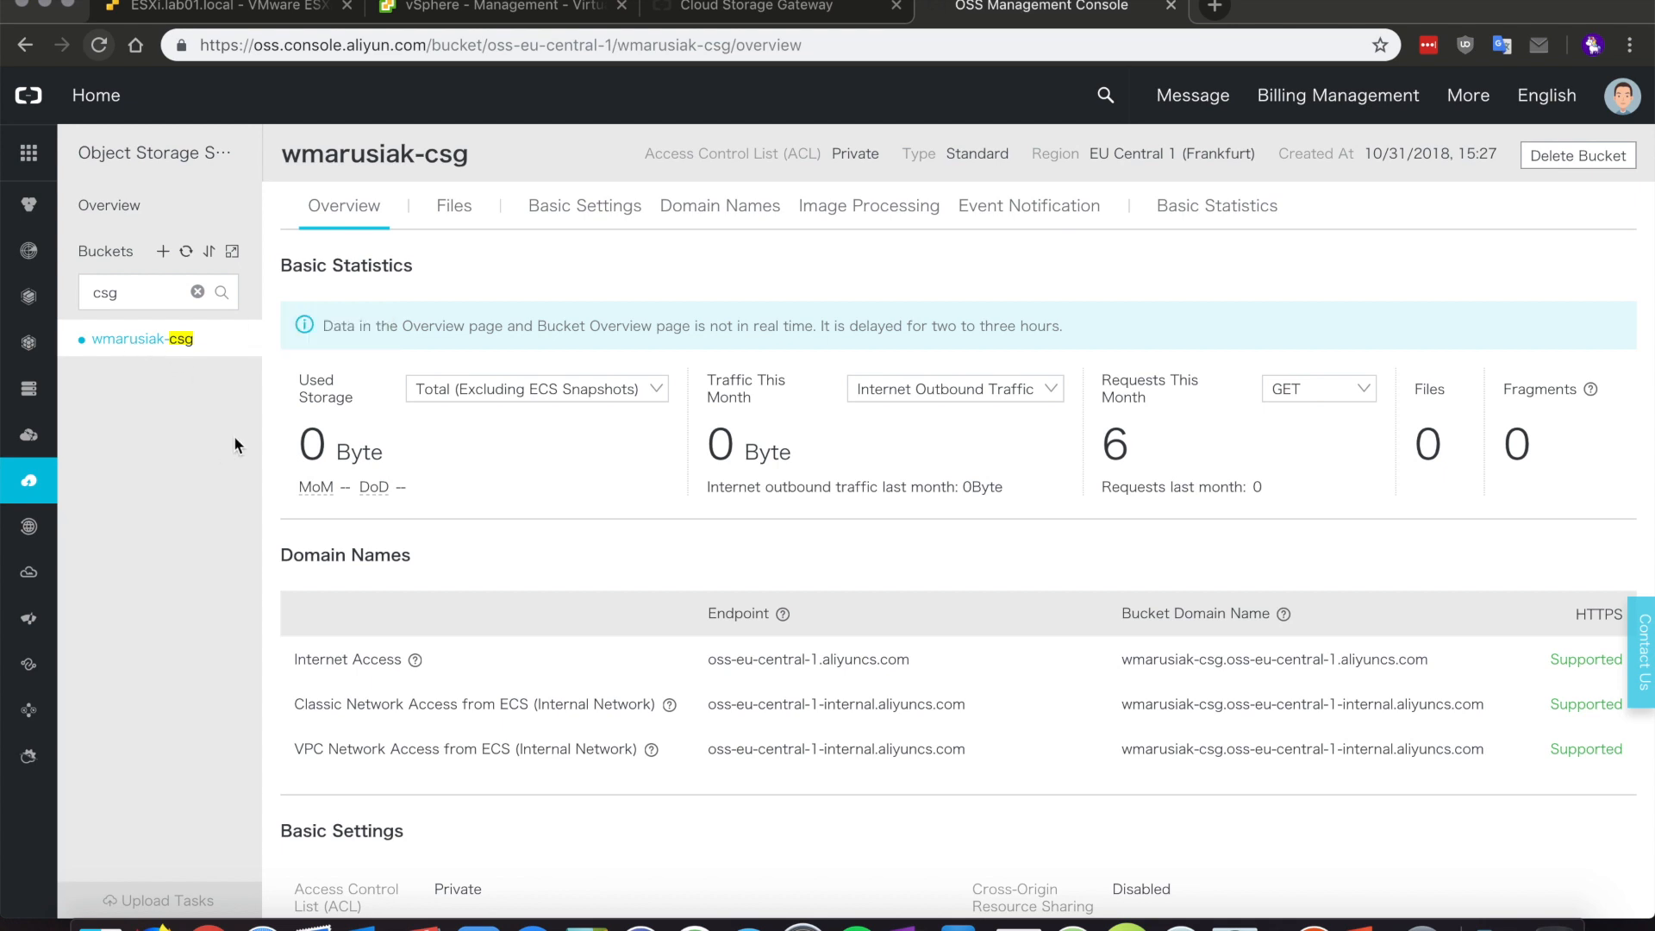
left_click(780, 11)
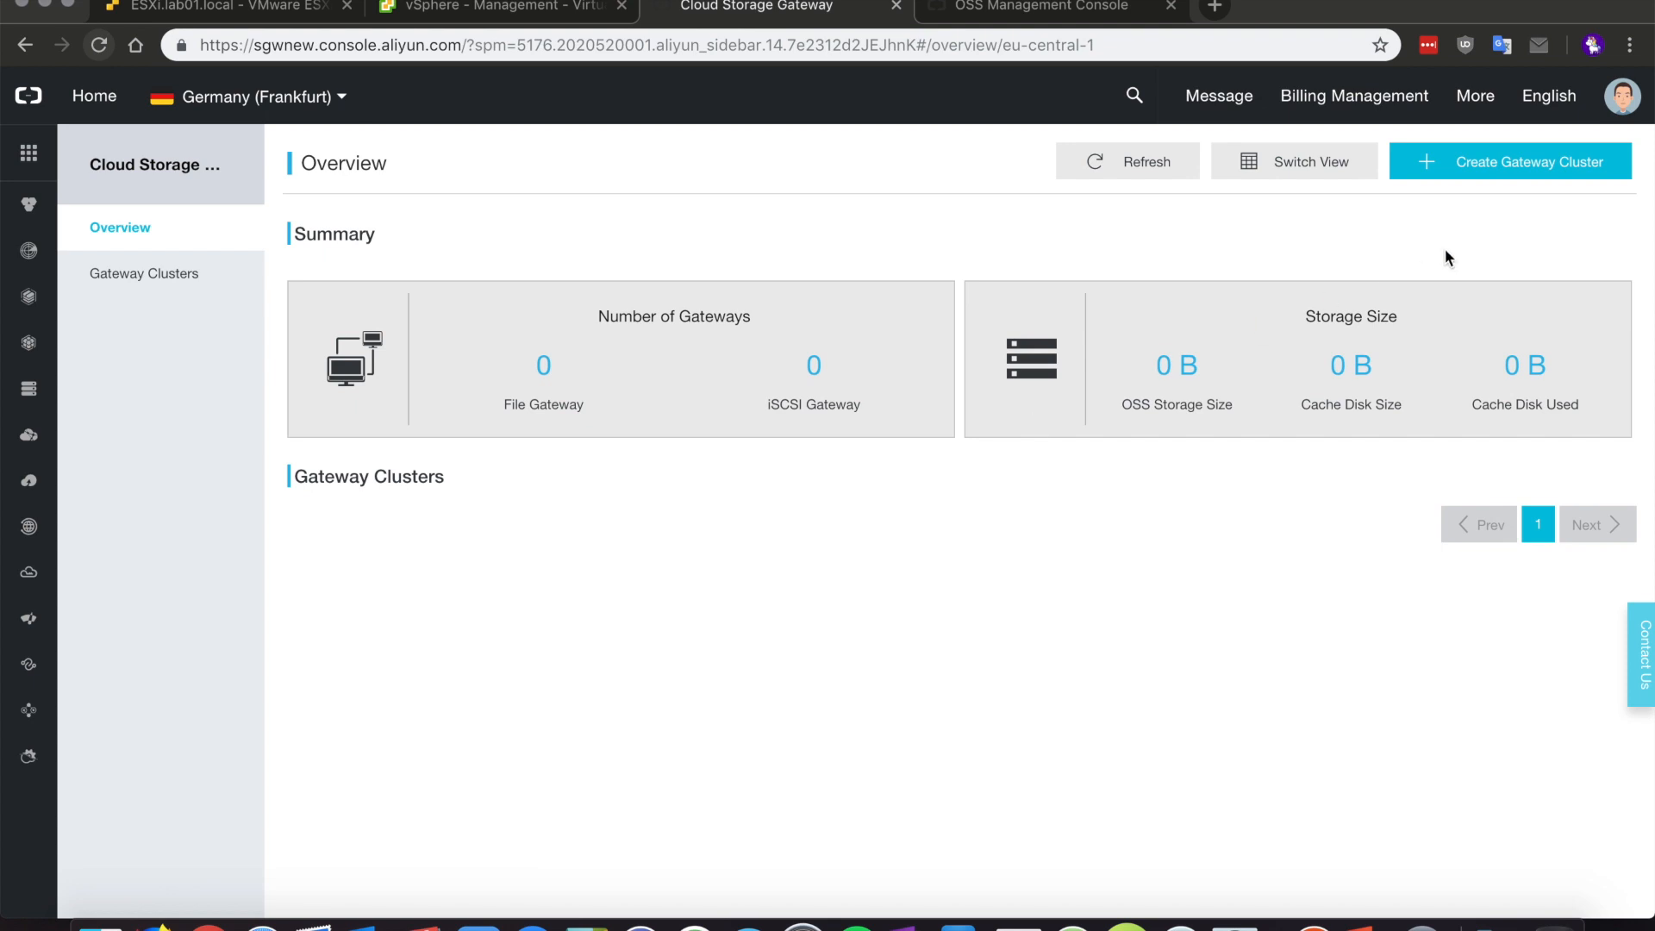
- Create a gateway cluster named VMwareCluster in the Germany (Frankfurt) region
left_click(1535, 168)
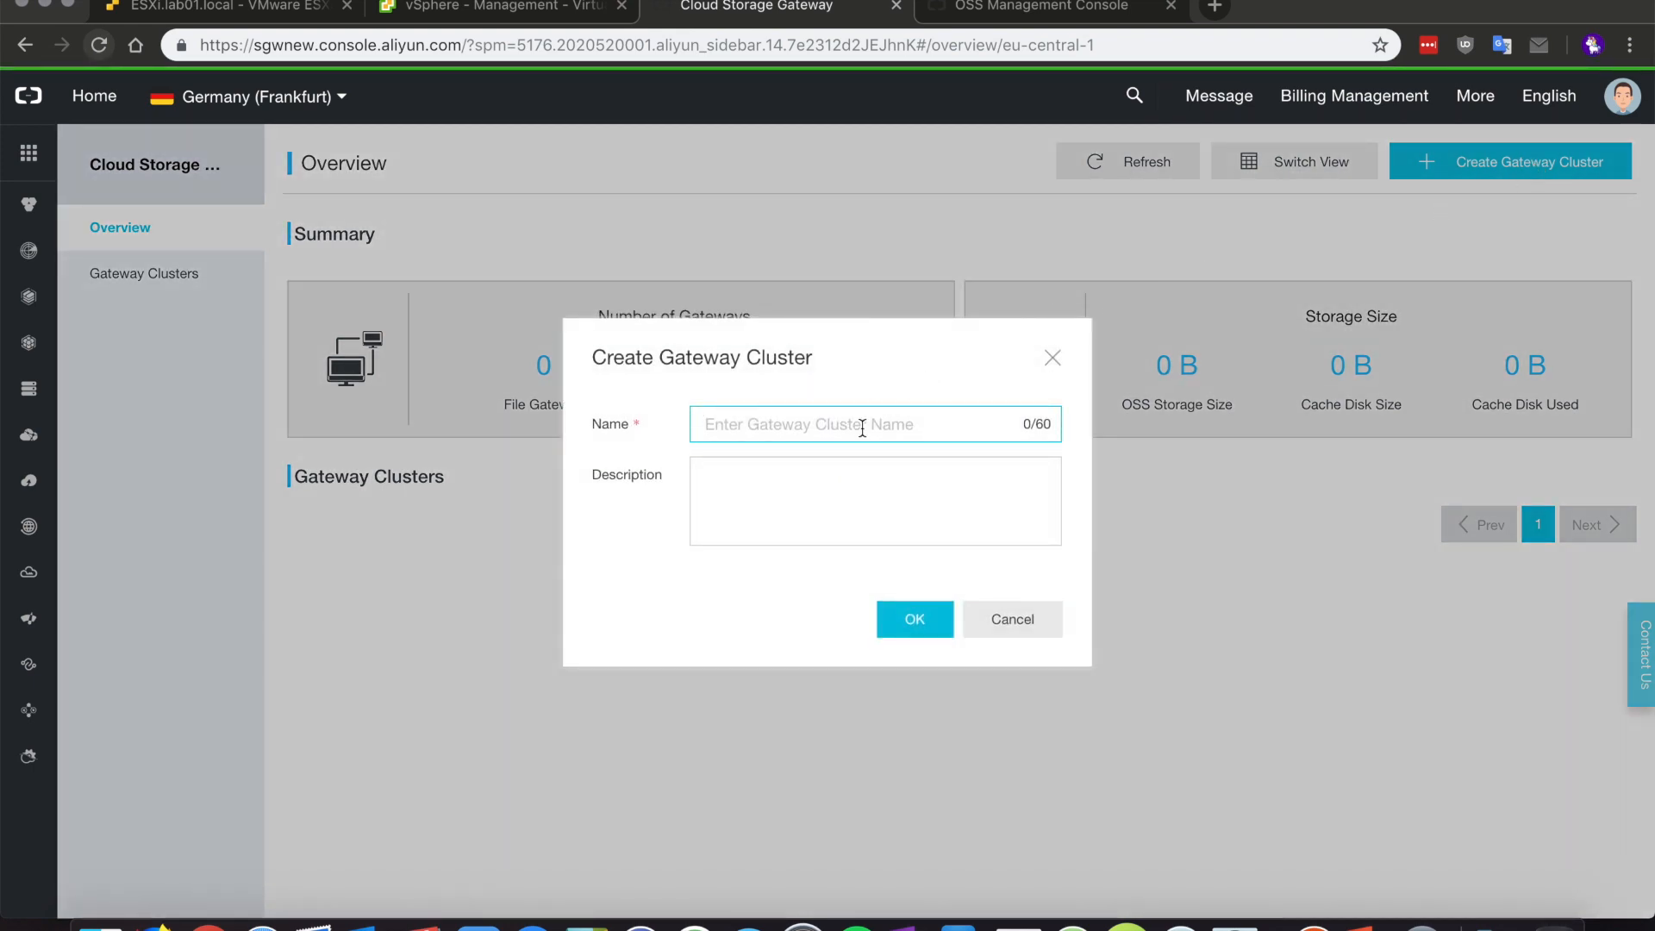
type("VMware")
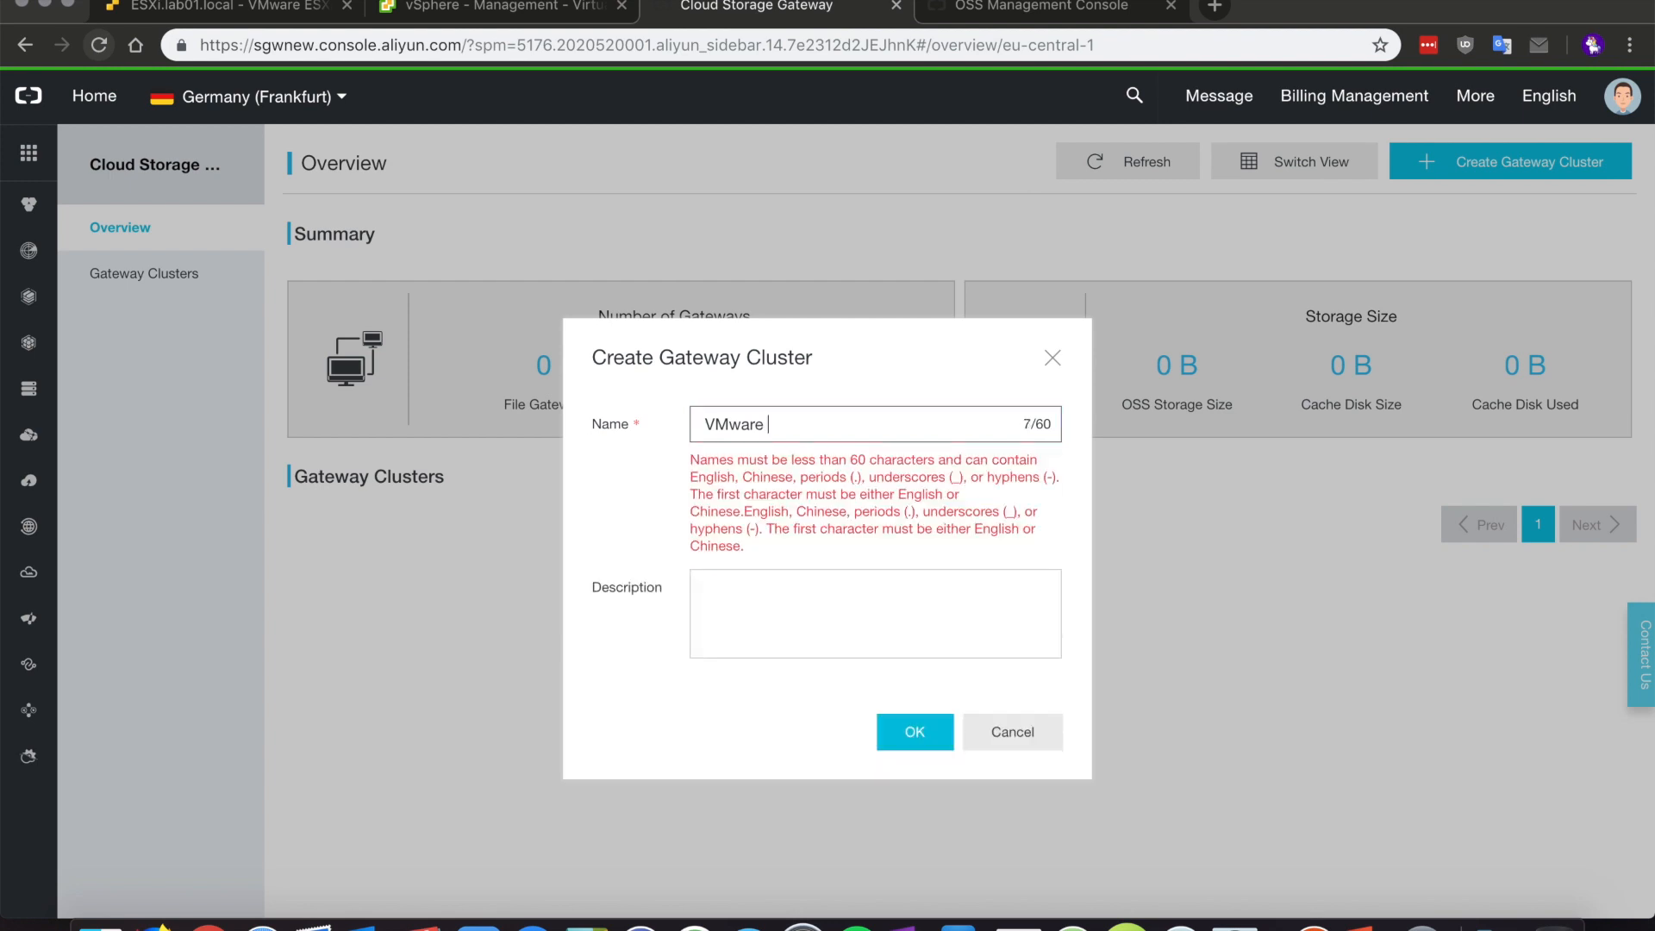
key("BackSpace")
type("Cluster")
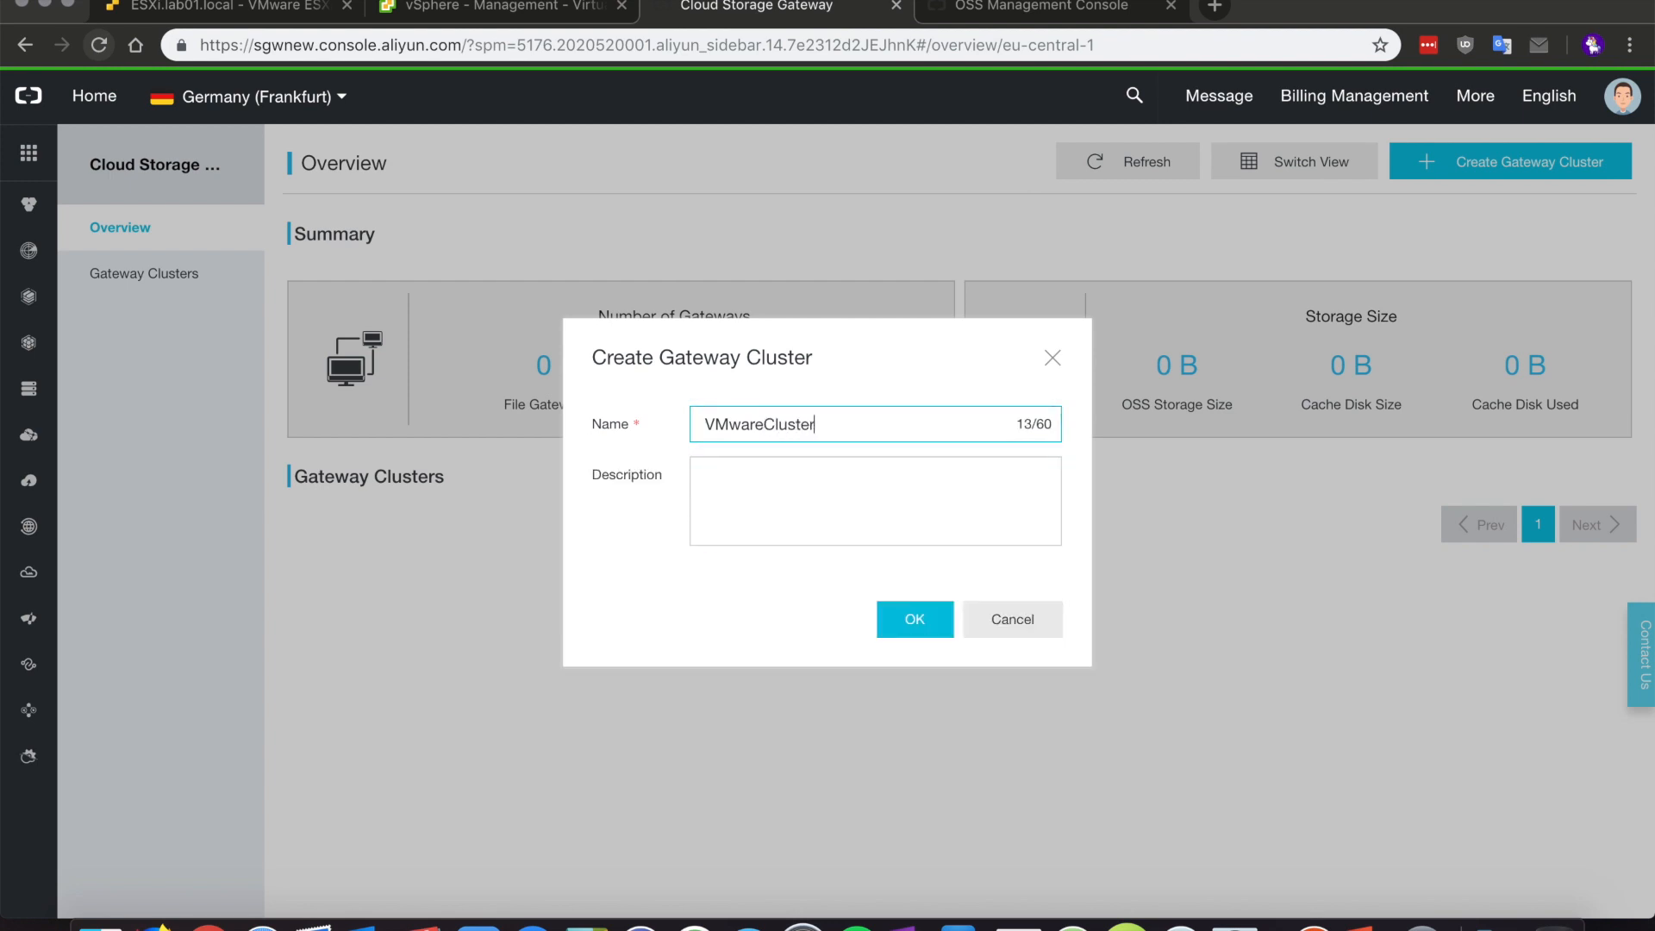
left_click(916, 626)
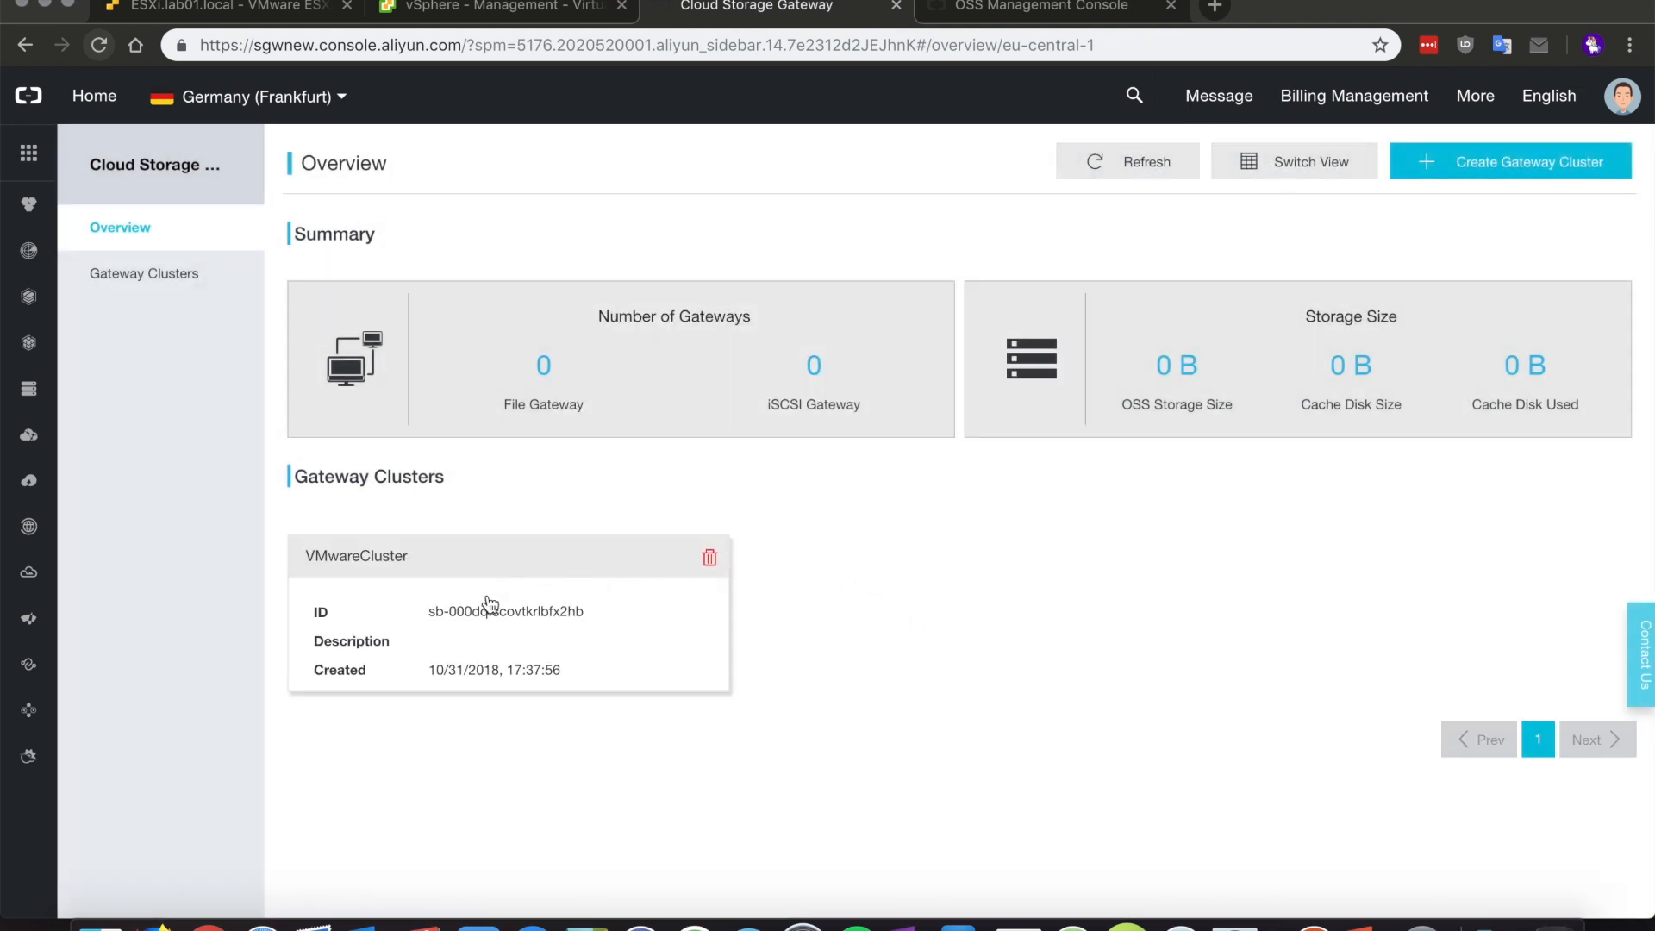
- Create a gateway named VMwareGW in VMwareCluster with location On-premise and type File Gateway
left_click(145, 273)
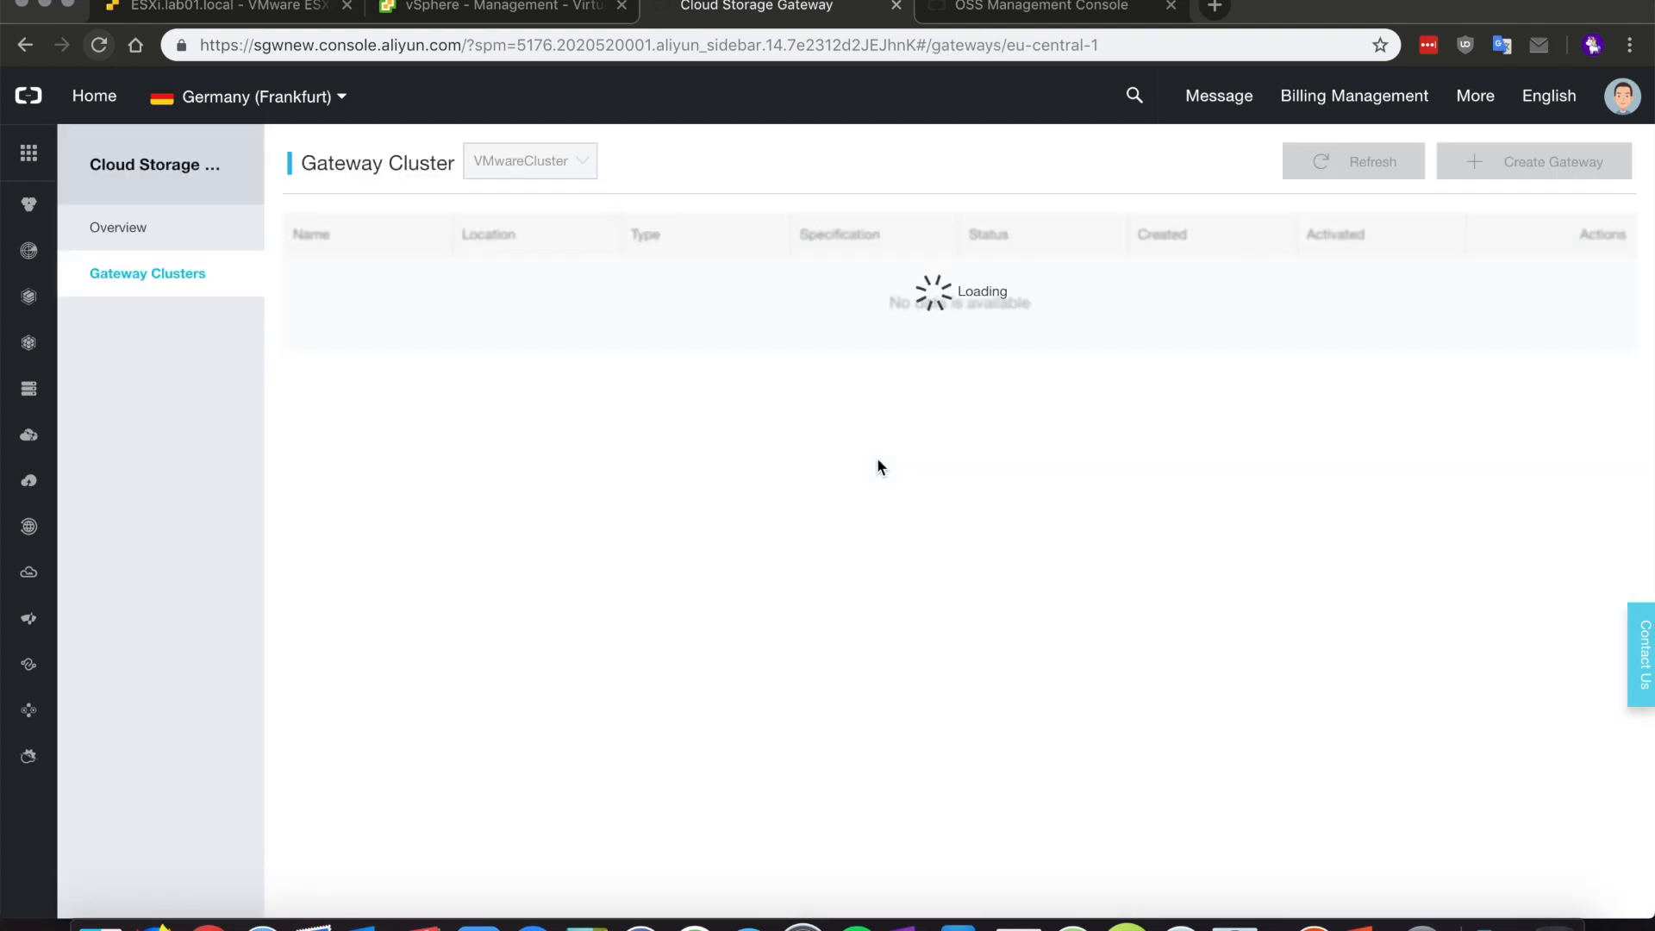
left_click(1560, 168)
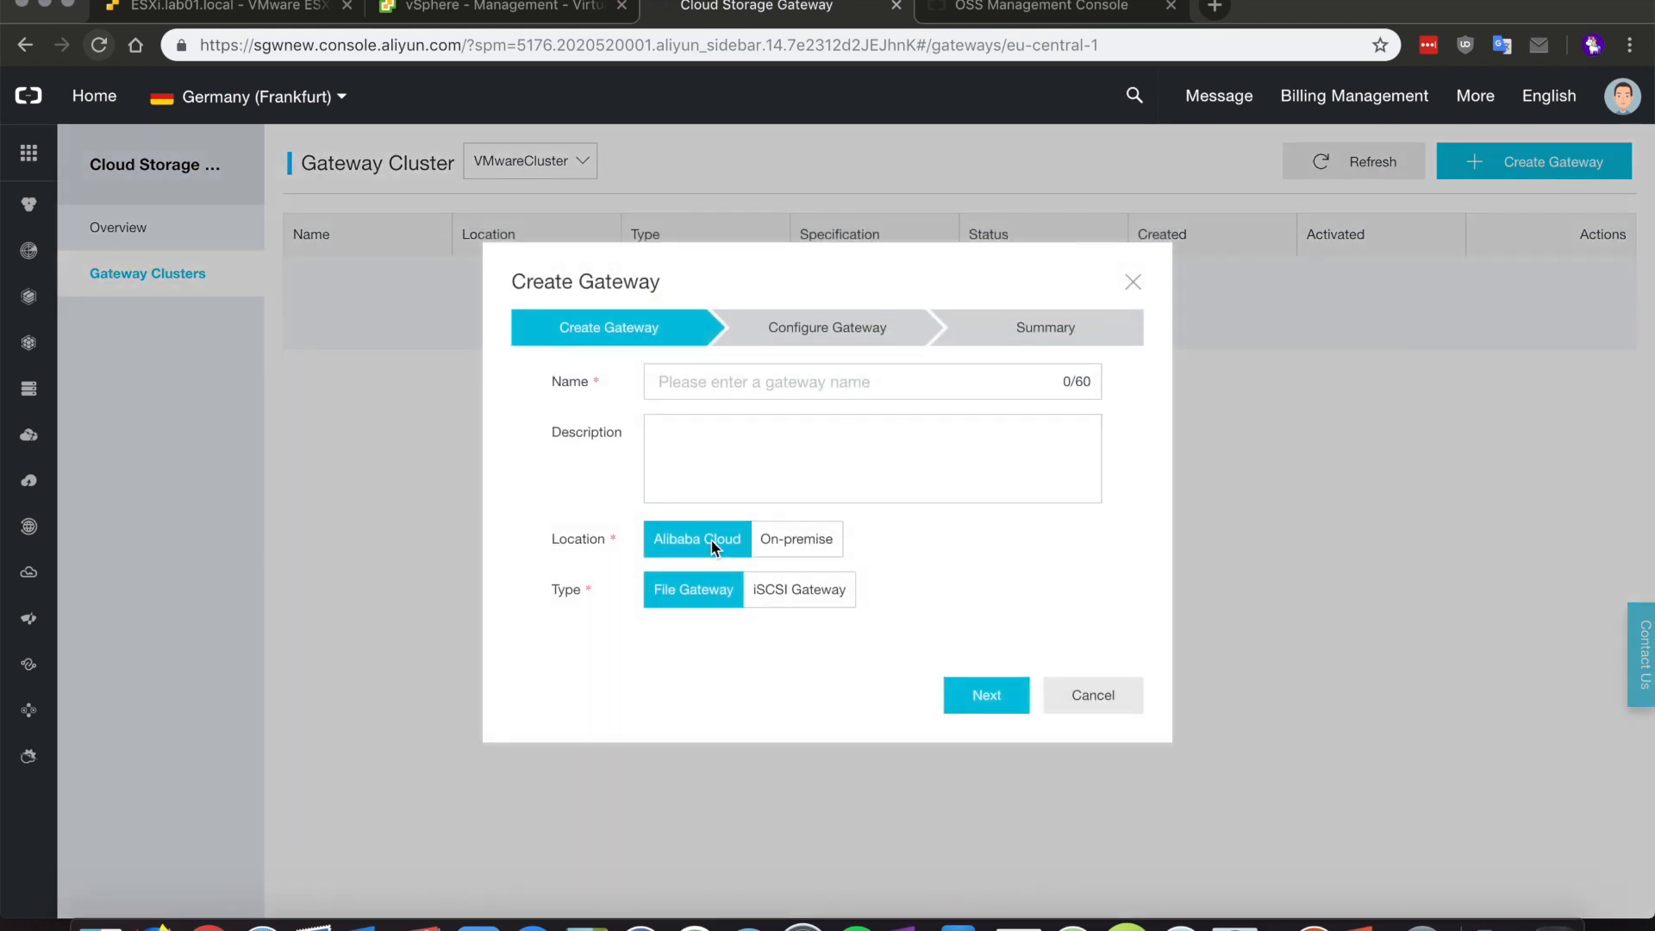
left_click(784, 536)
left_click(799, 590)
left_click(694, 589)
left_click(707, 543)
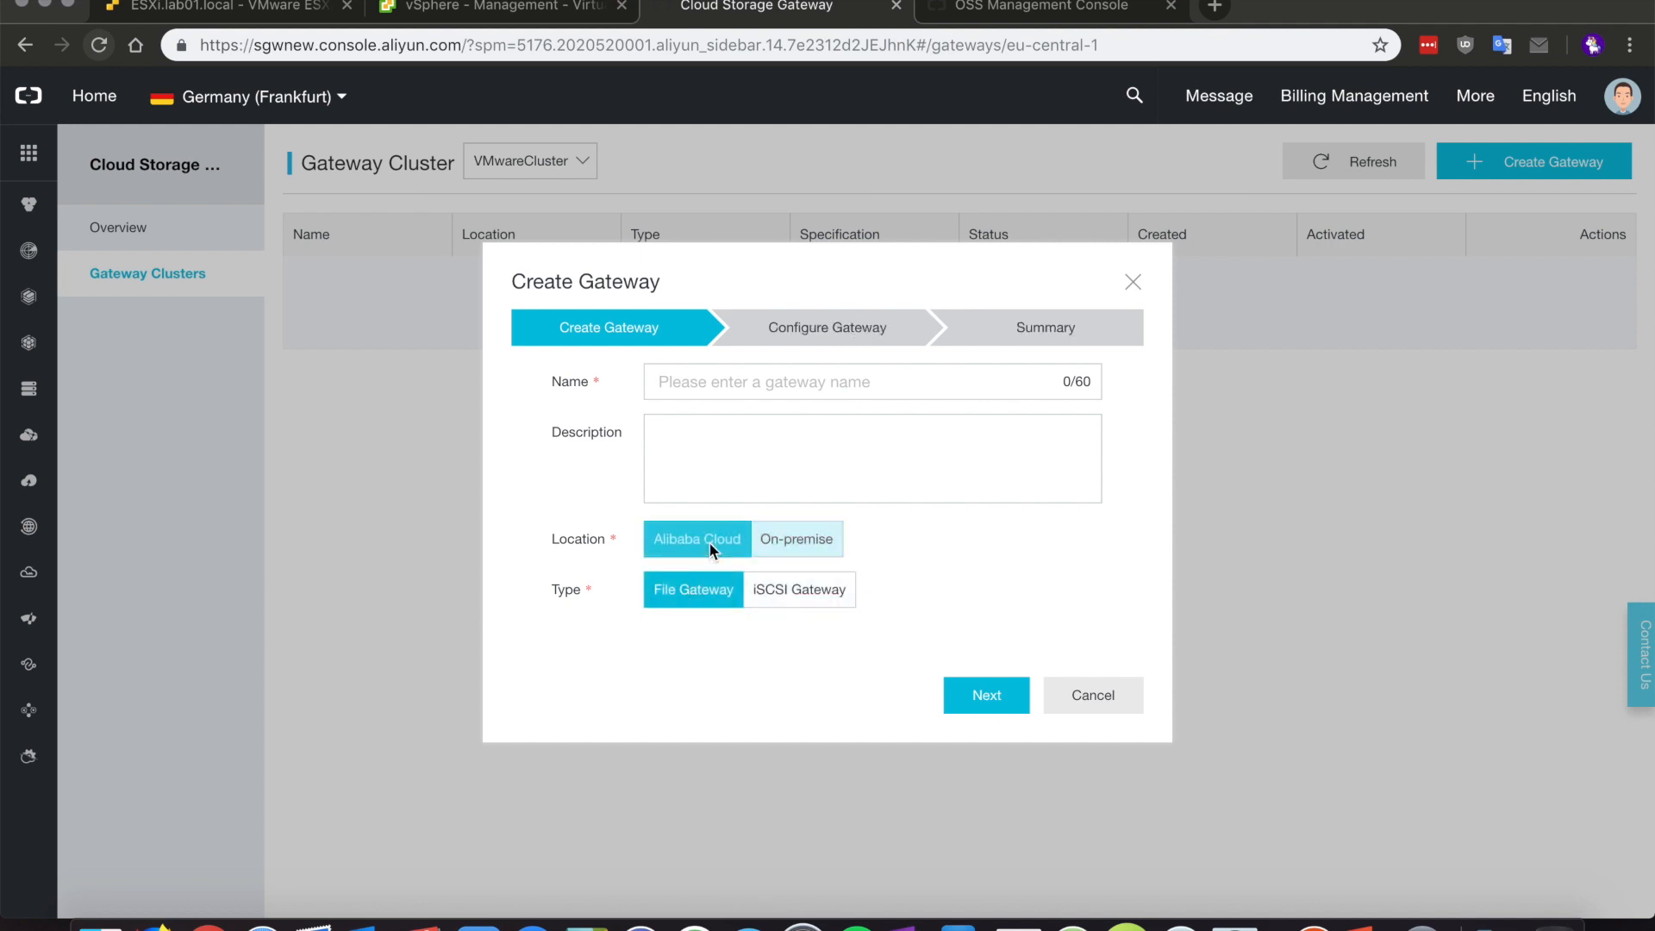
left_click(800, 537)
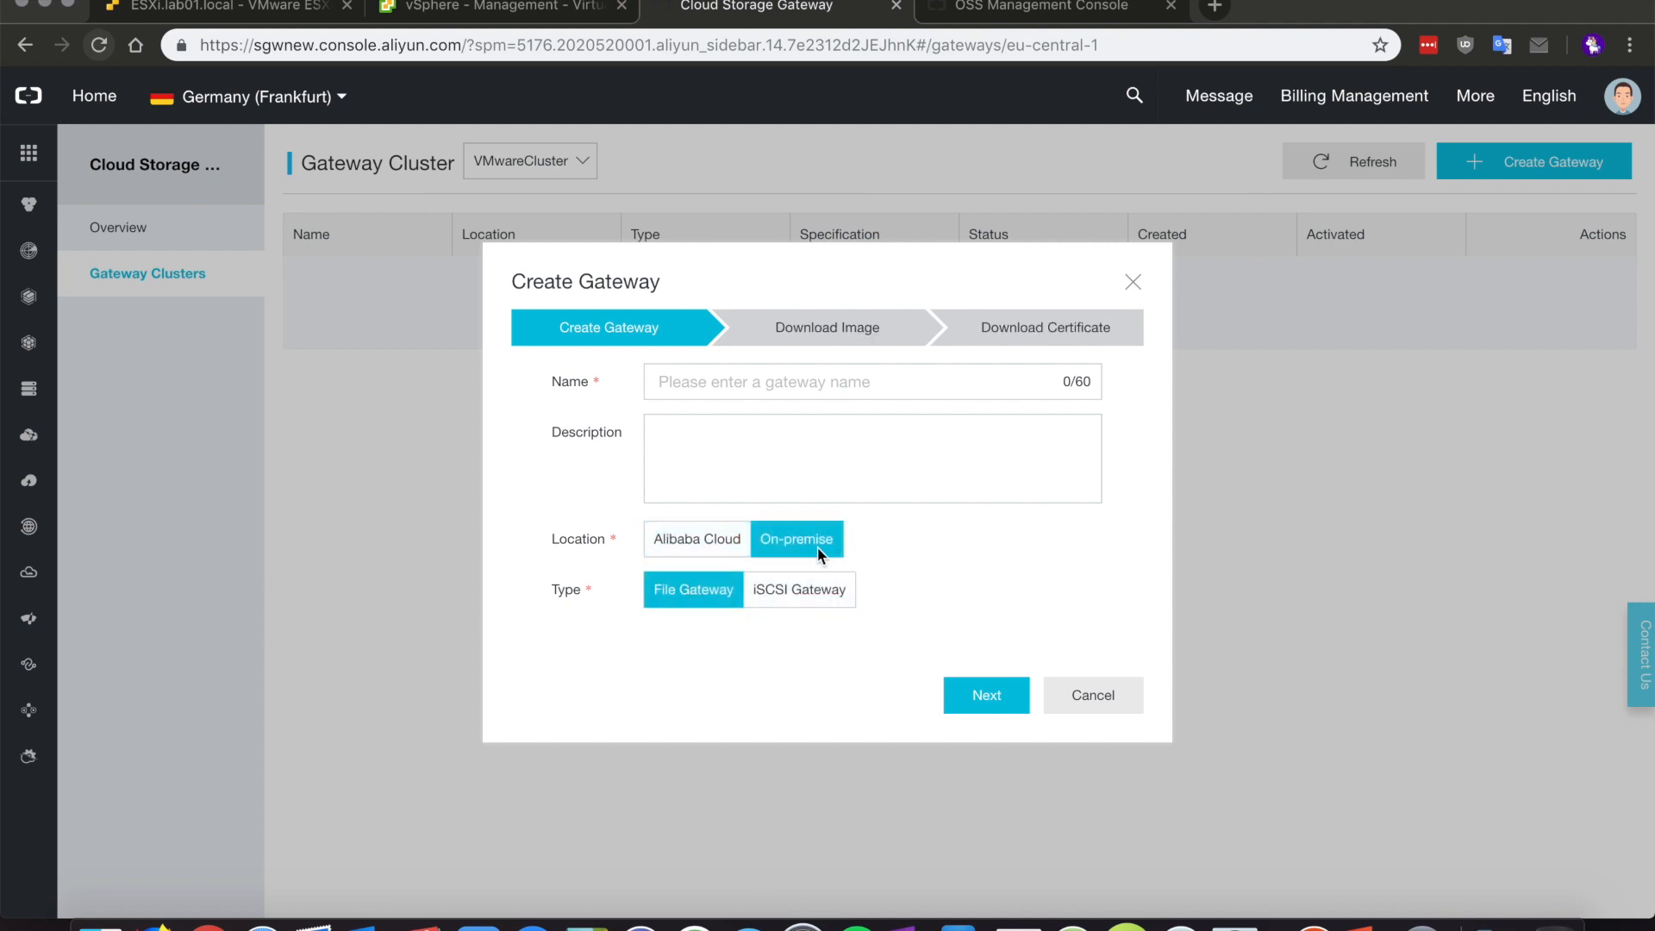
left_click(687, 381)
type("VMwareGW")
left_click(982, 693)
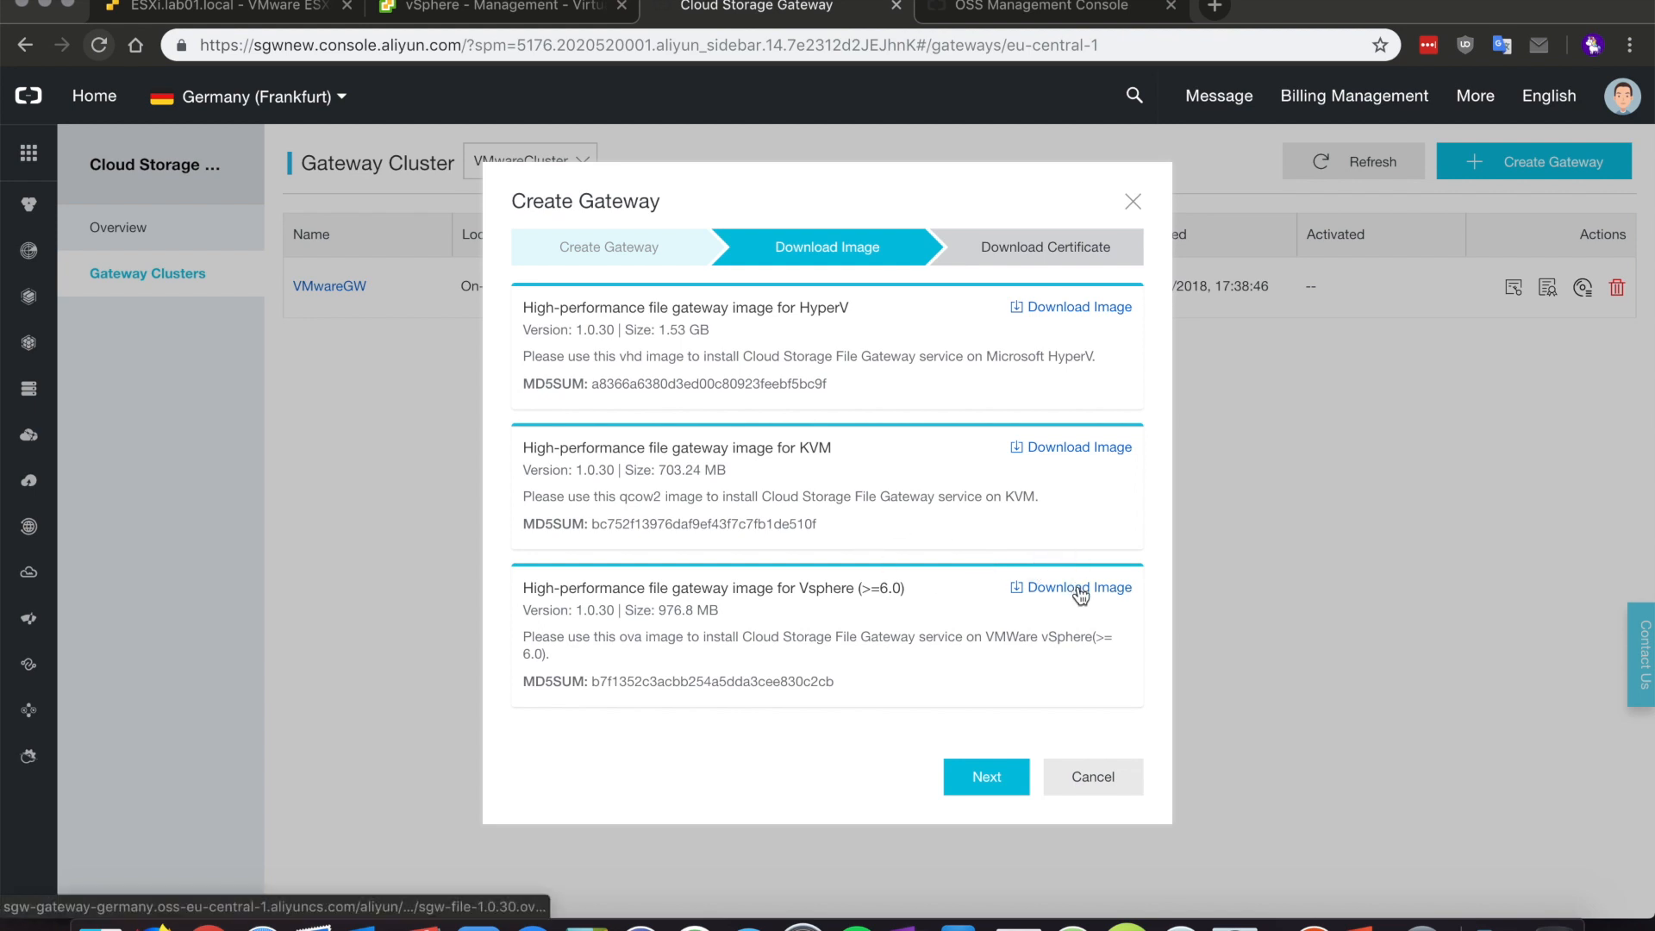
- Skip the image downloads, download the activation certificate for VMwareGW and complete the gateway creation
left_click(980, 776)
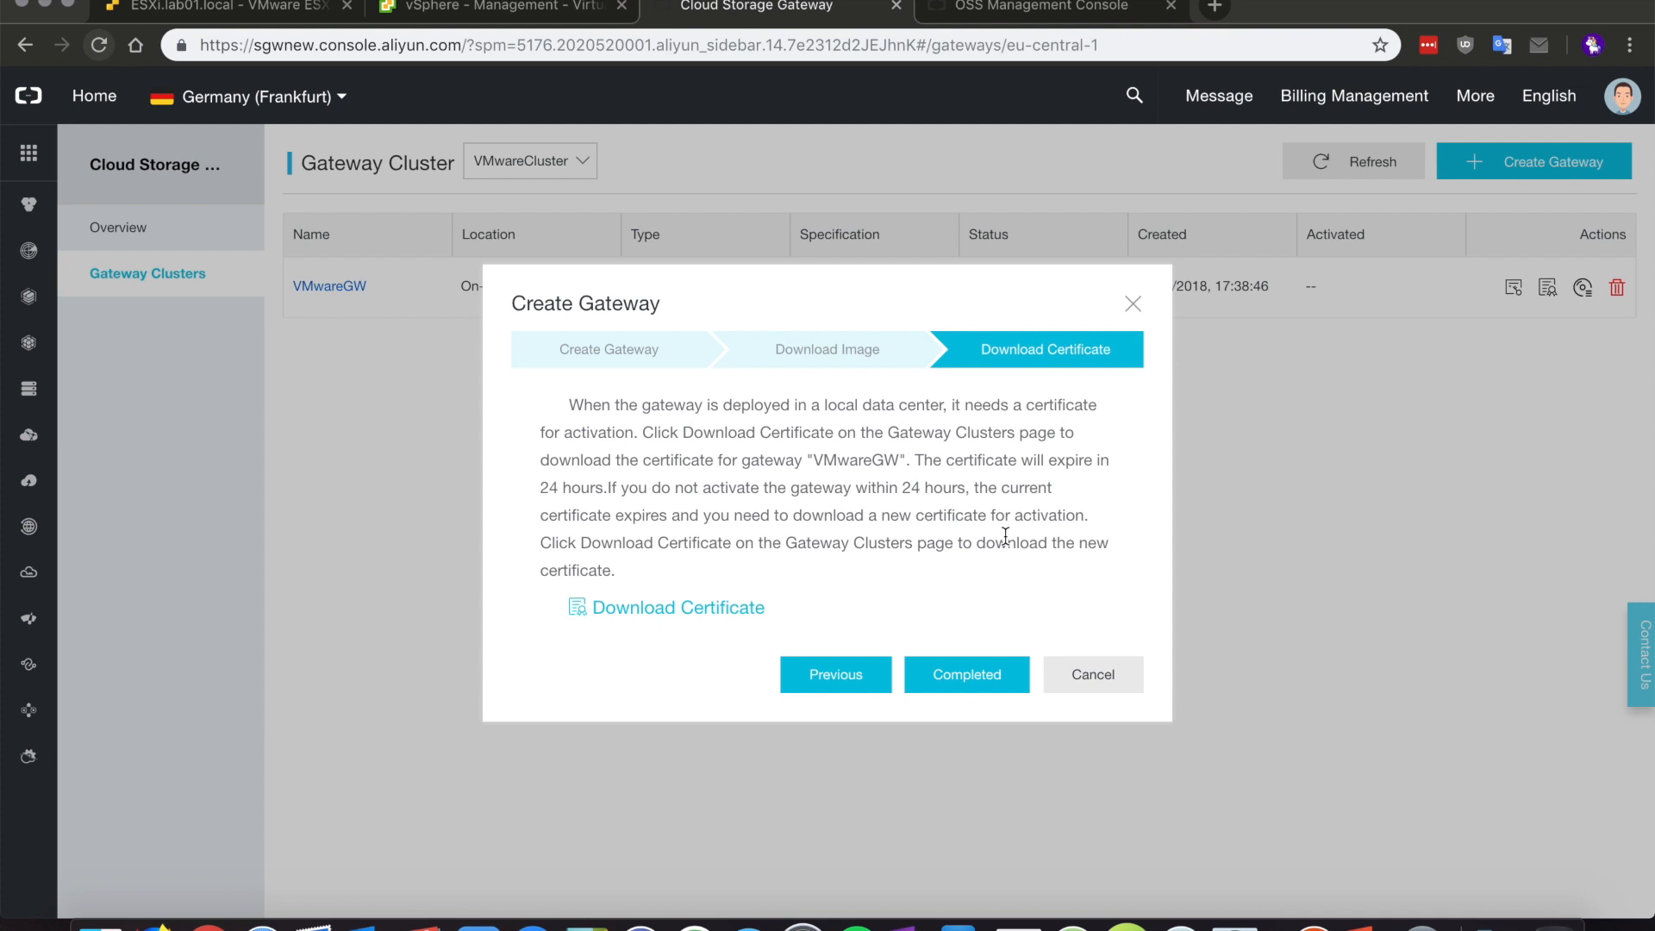
left_click(696, 609)
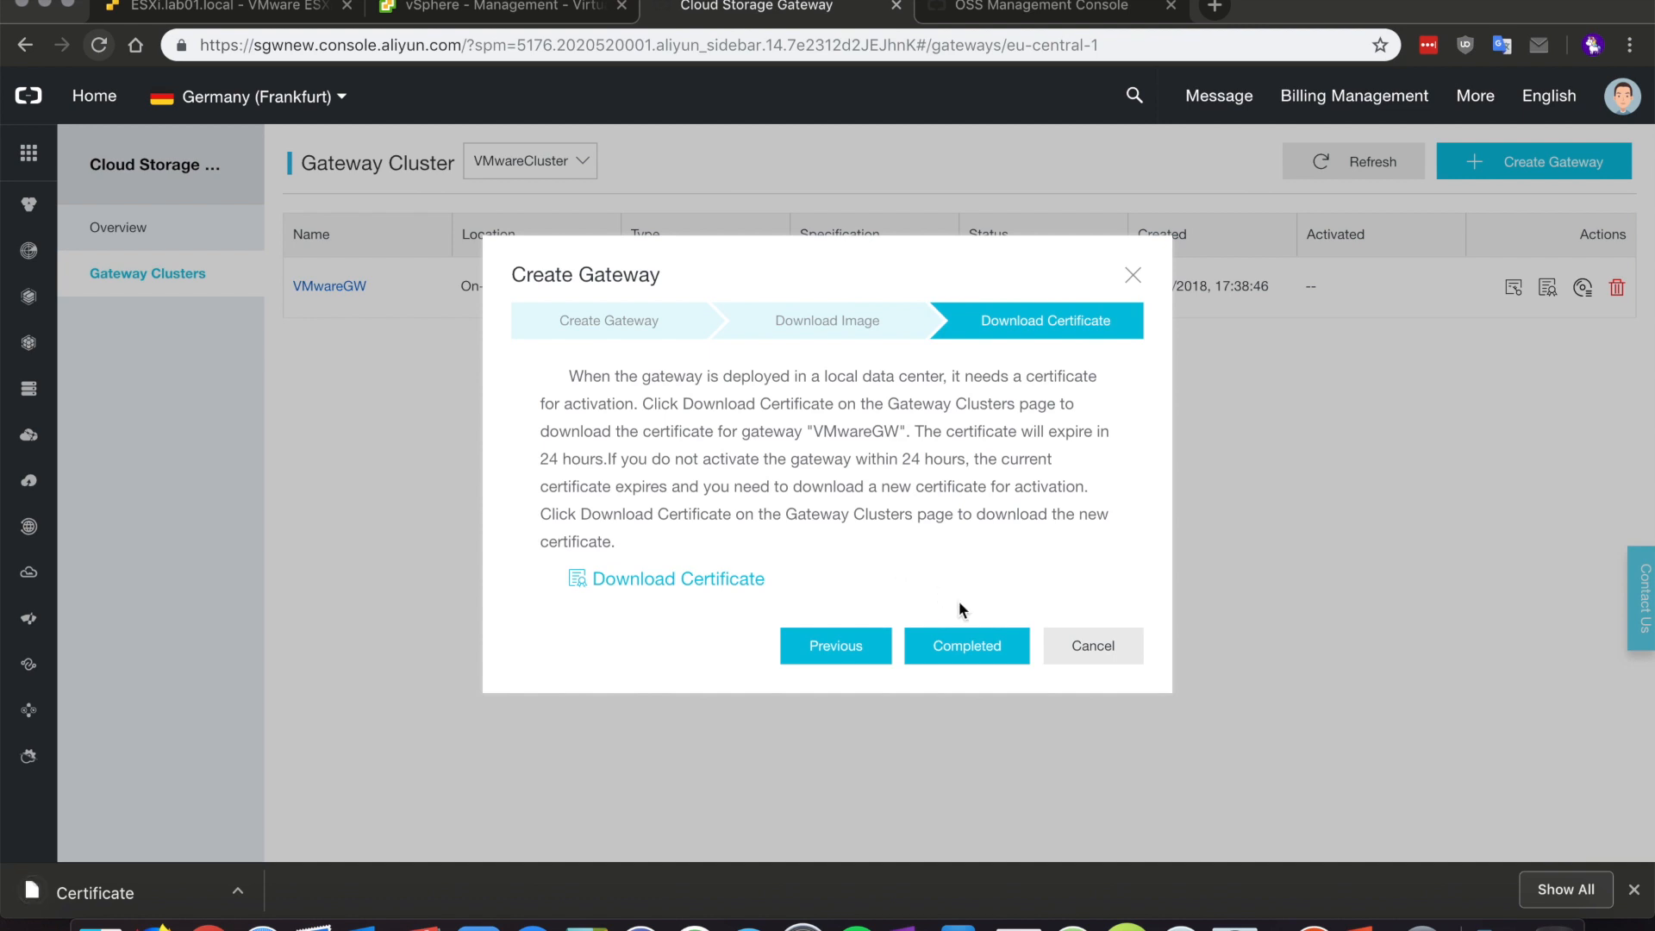
left_click(969, 664)
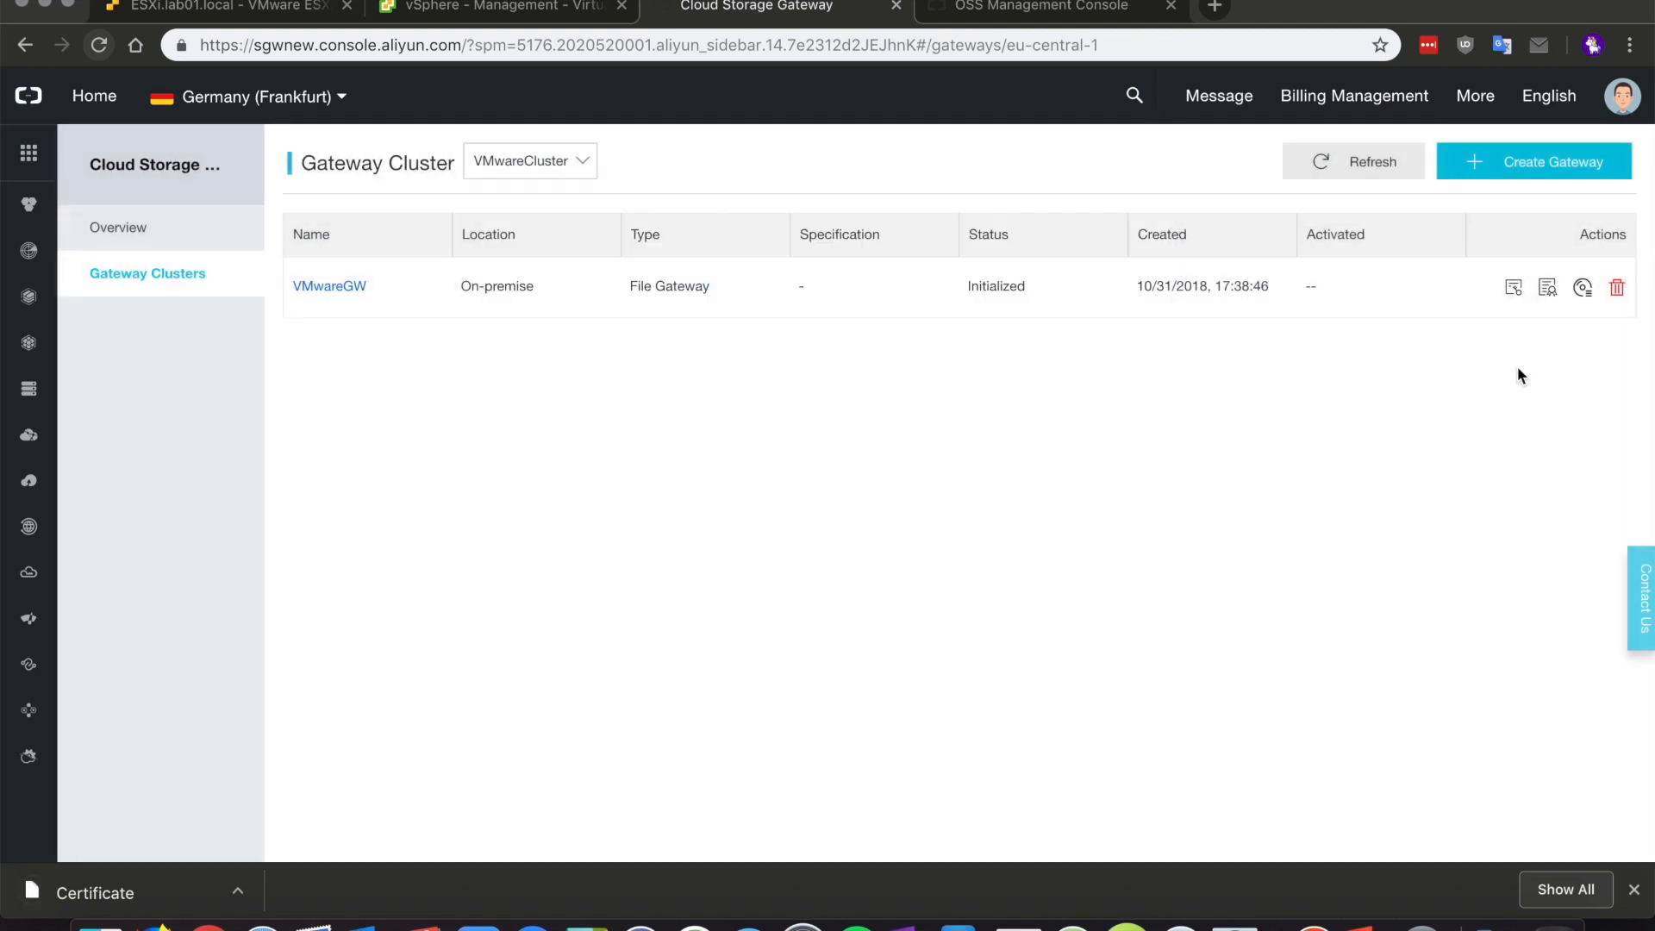
- Examine the activation form and the details page of VMwareGW, and return to the gateway list
left_click(1515, 293)
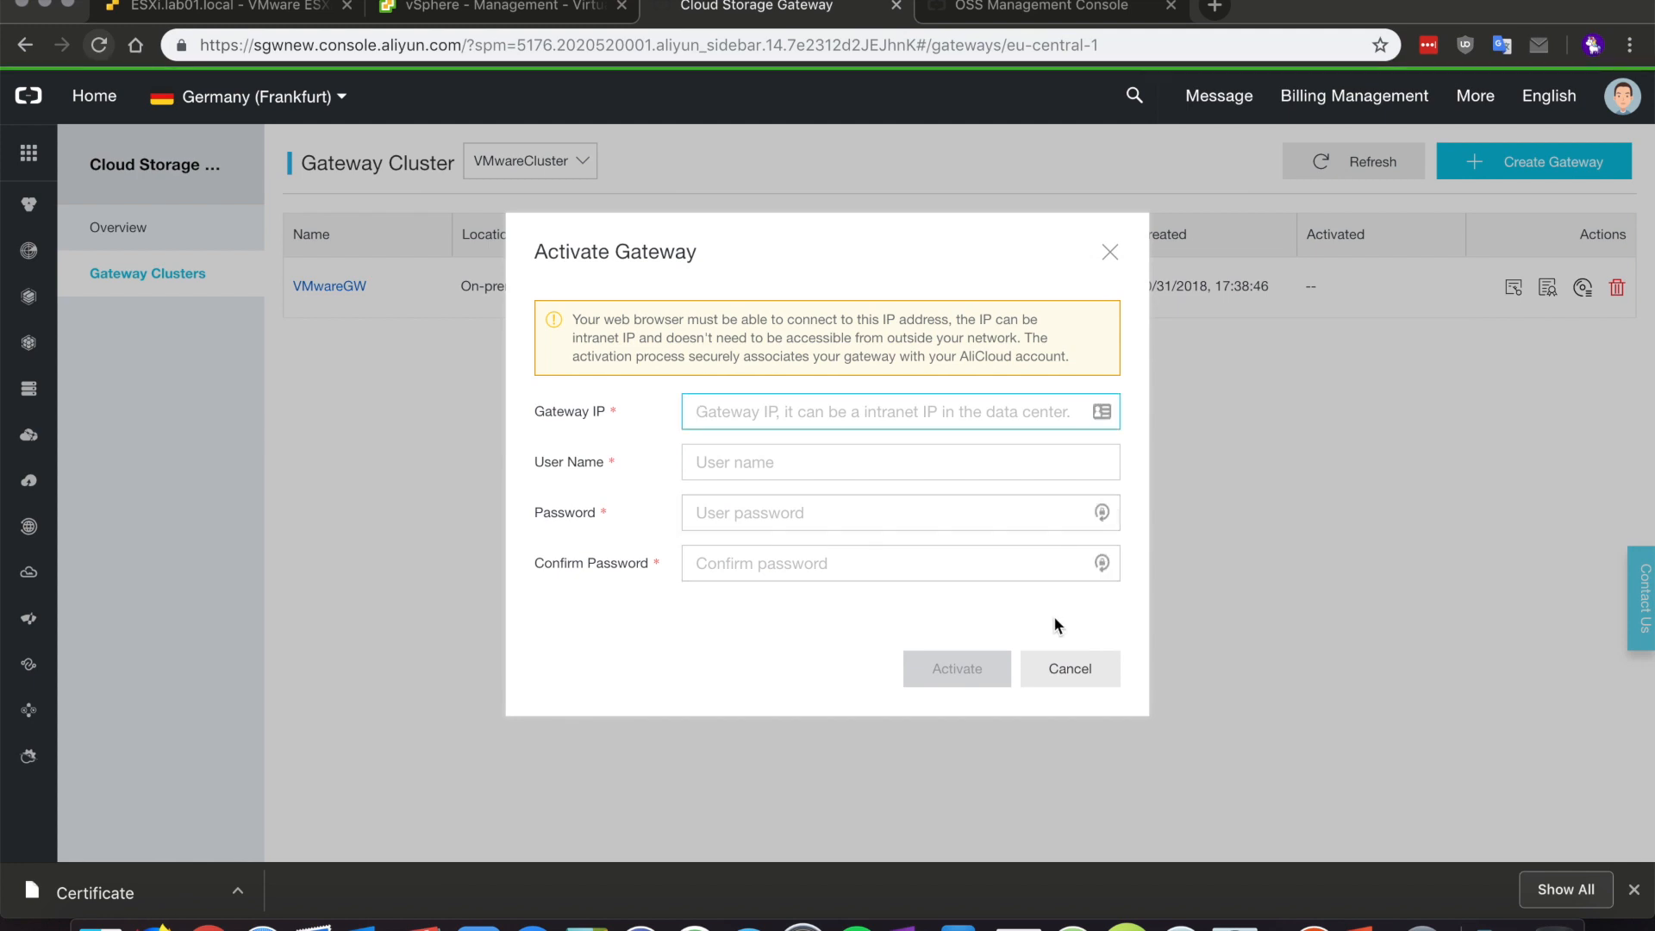
left_click(1068, 669)
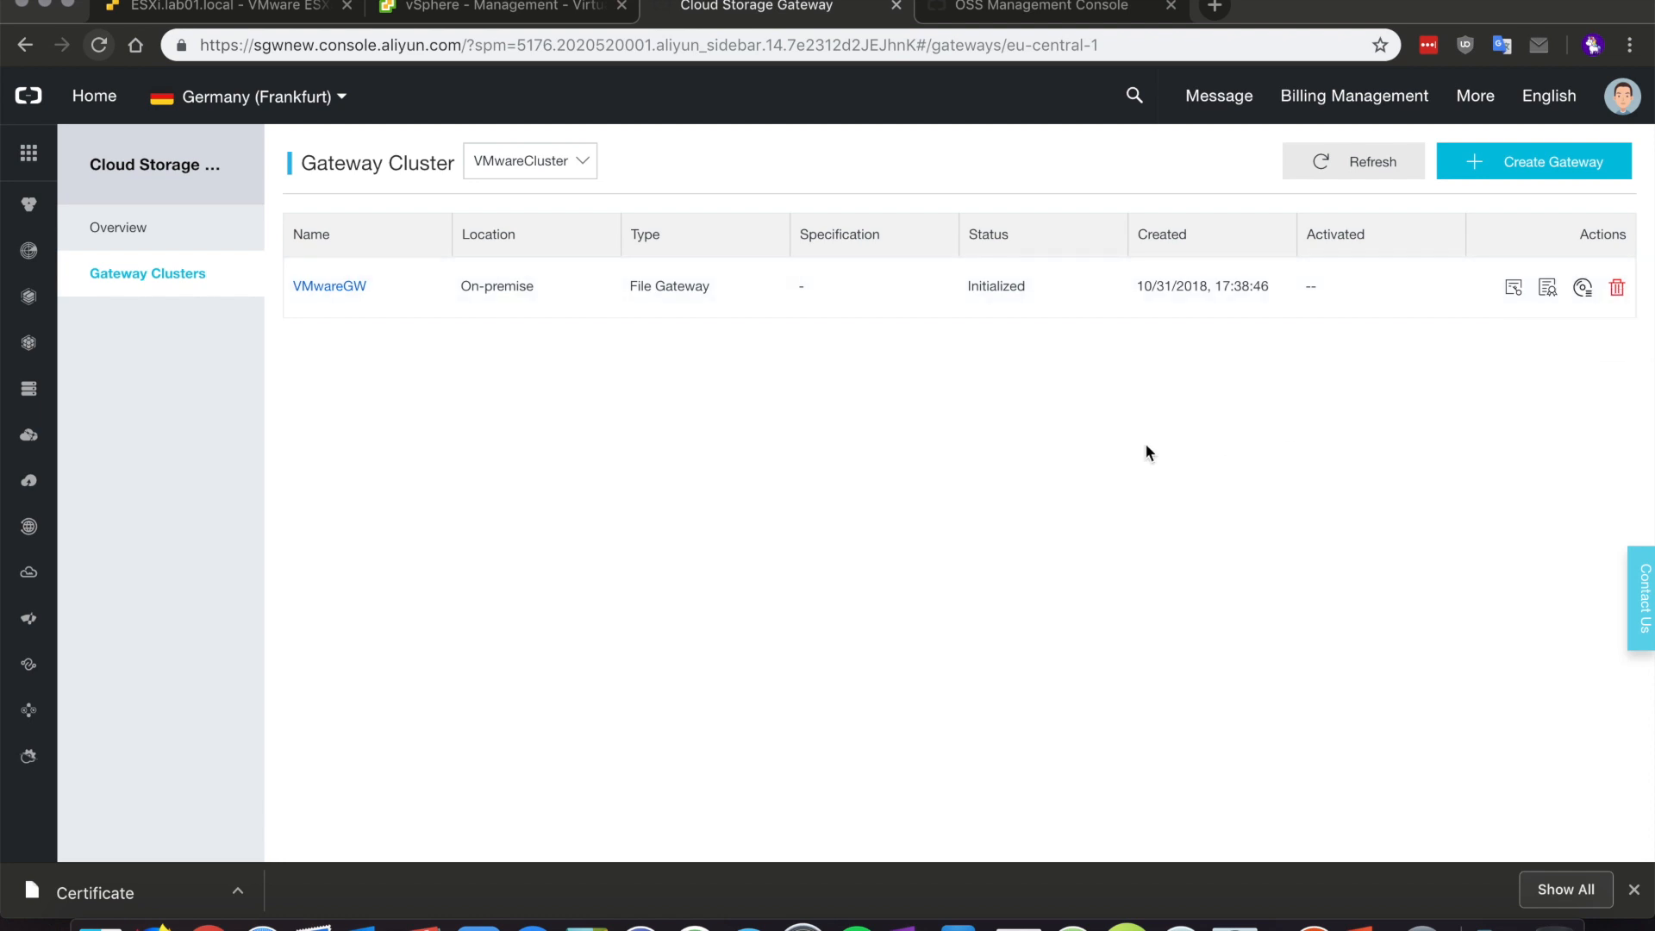
left_click(360, 286)
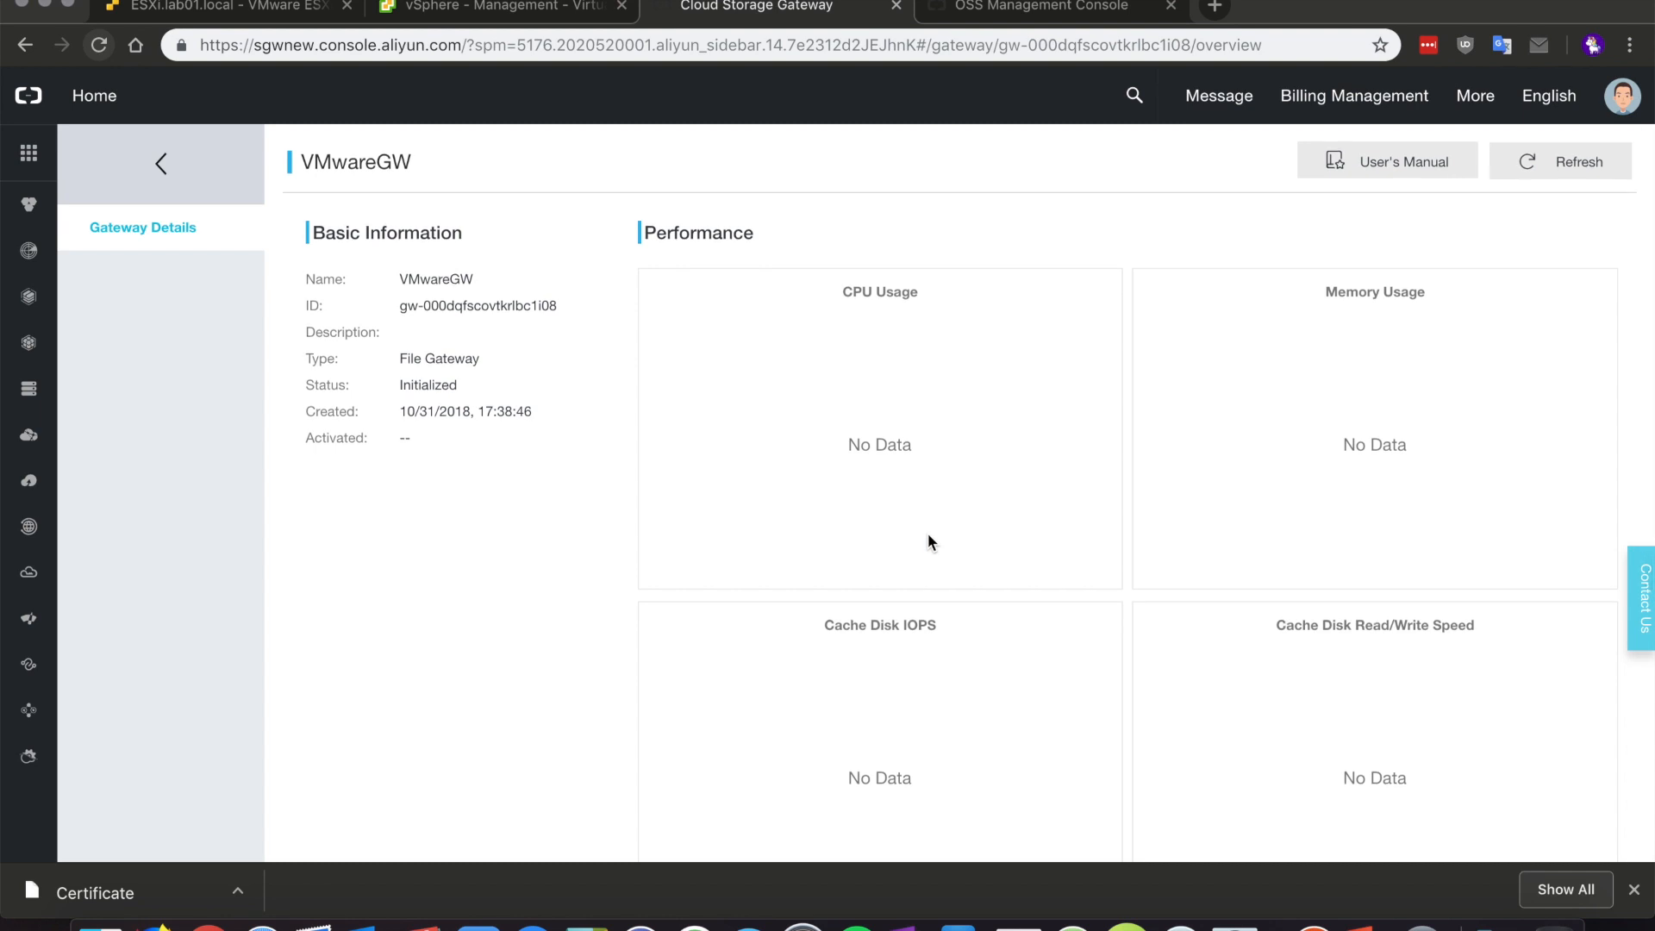
scroll(928, 542, "down", 3)
scroll(928, 541, "up", 3)
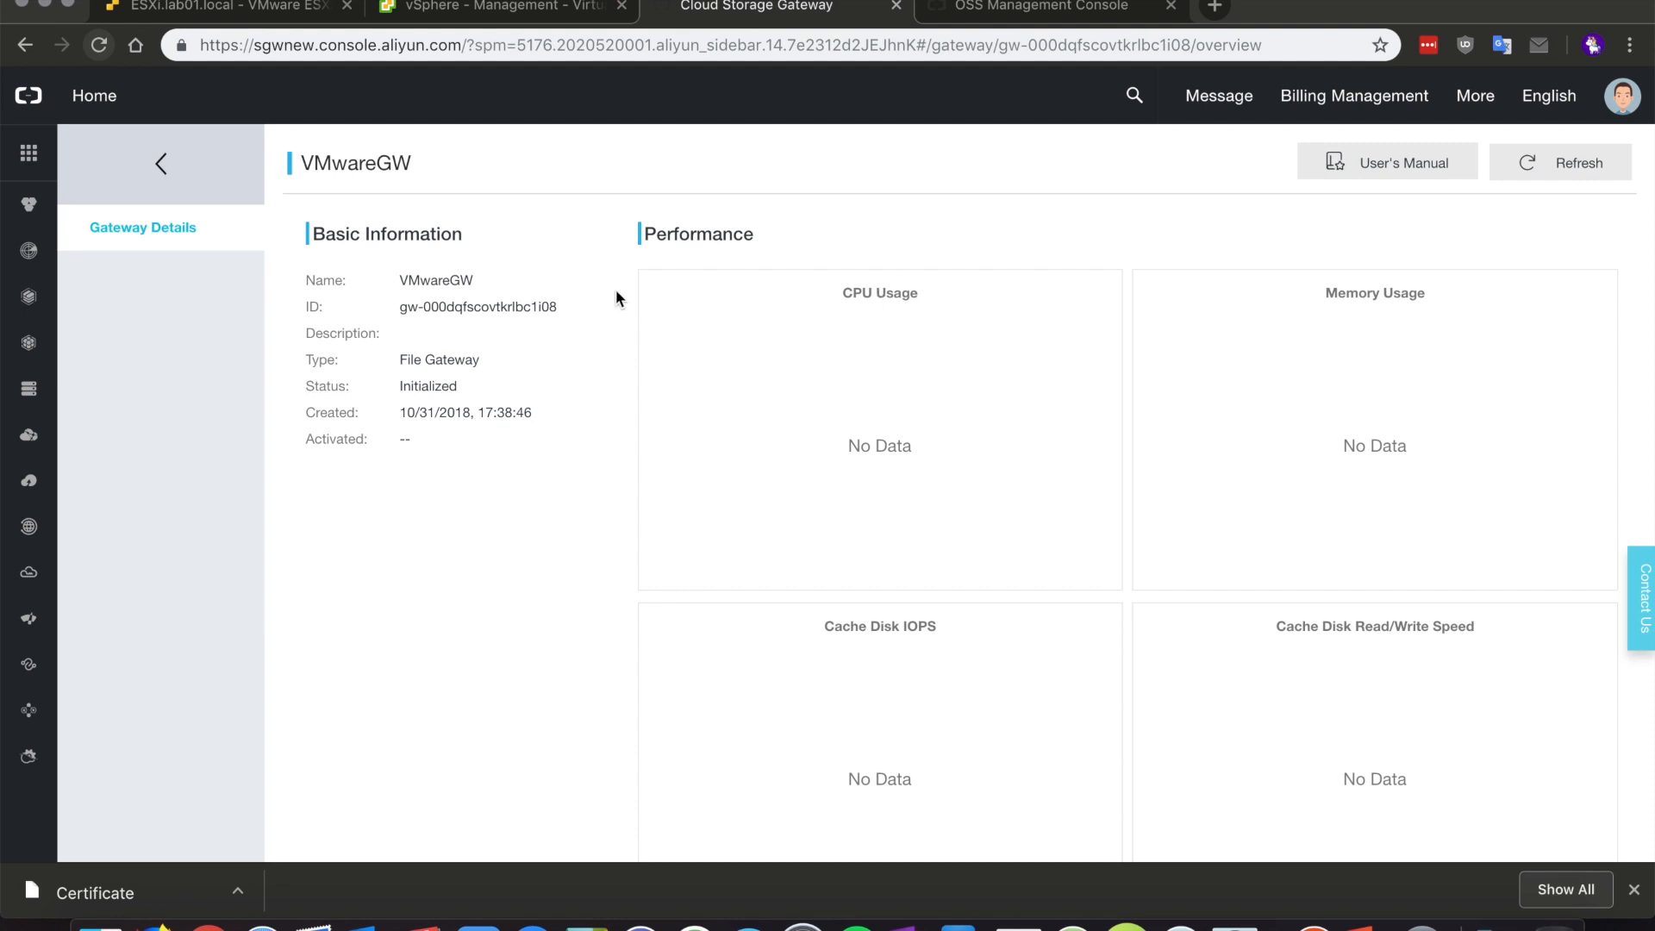
left_click(161, 164)
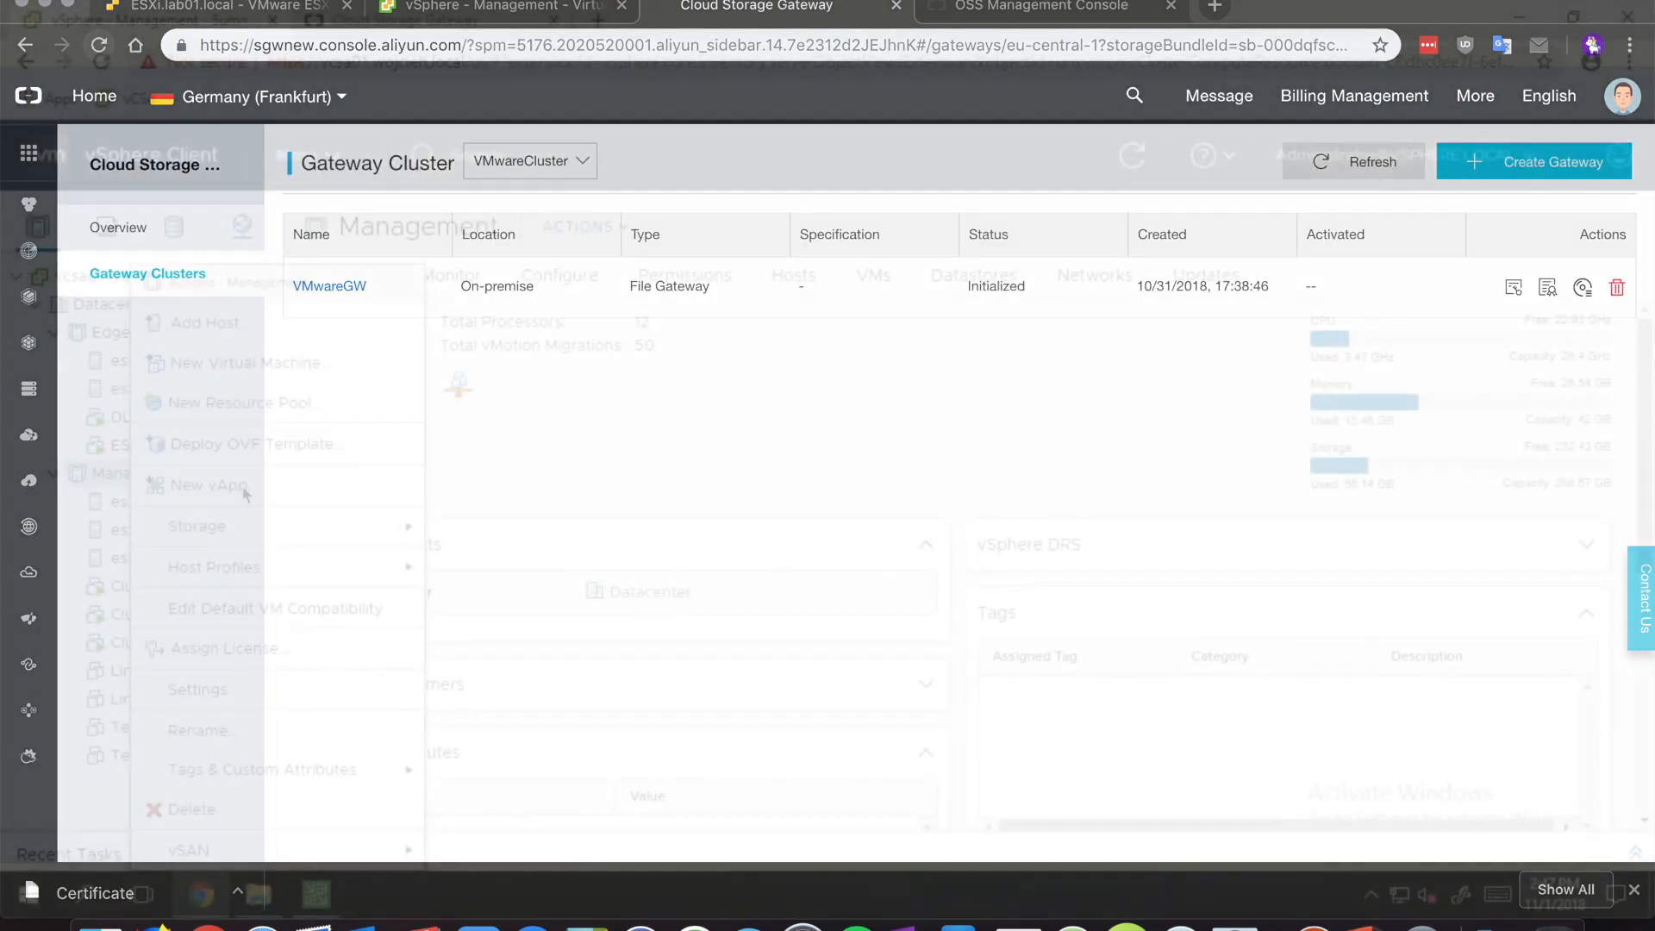
- In the vSphere Client, start deploying an OVF template on the Management cluster from the local file sgw-file-1.0.30_new.ova
left_click(293, 448)
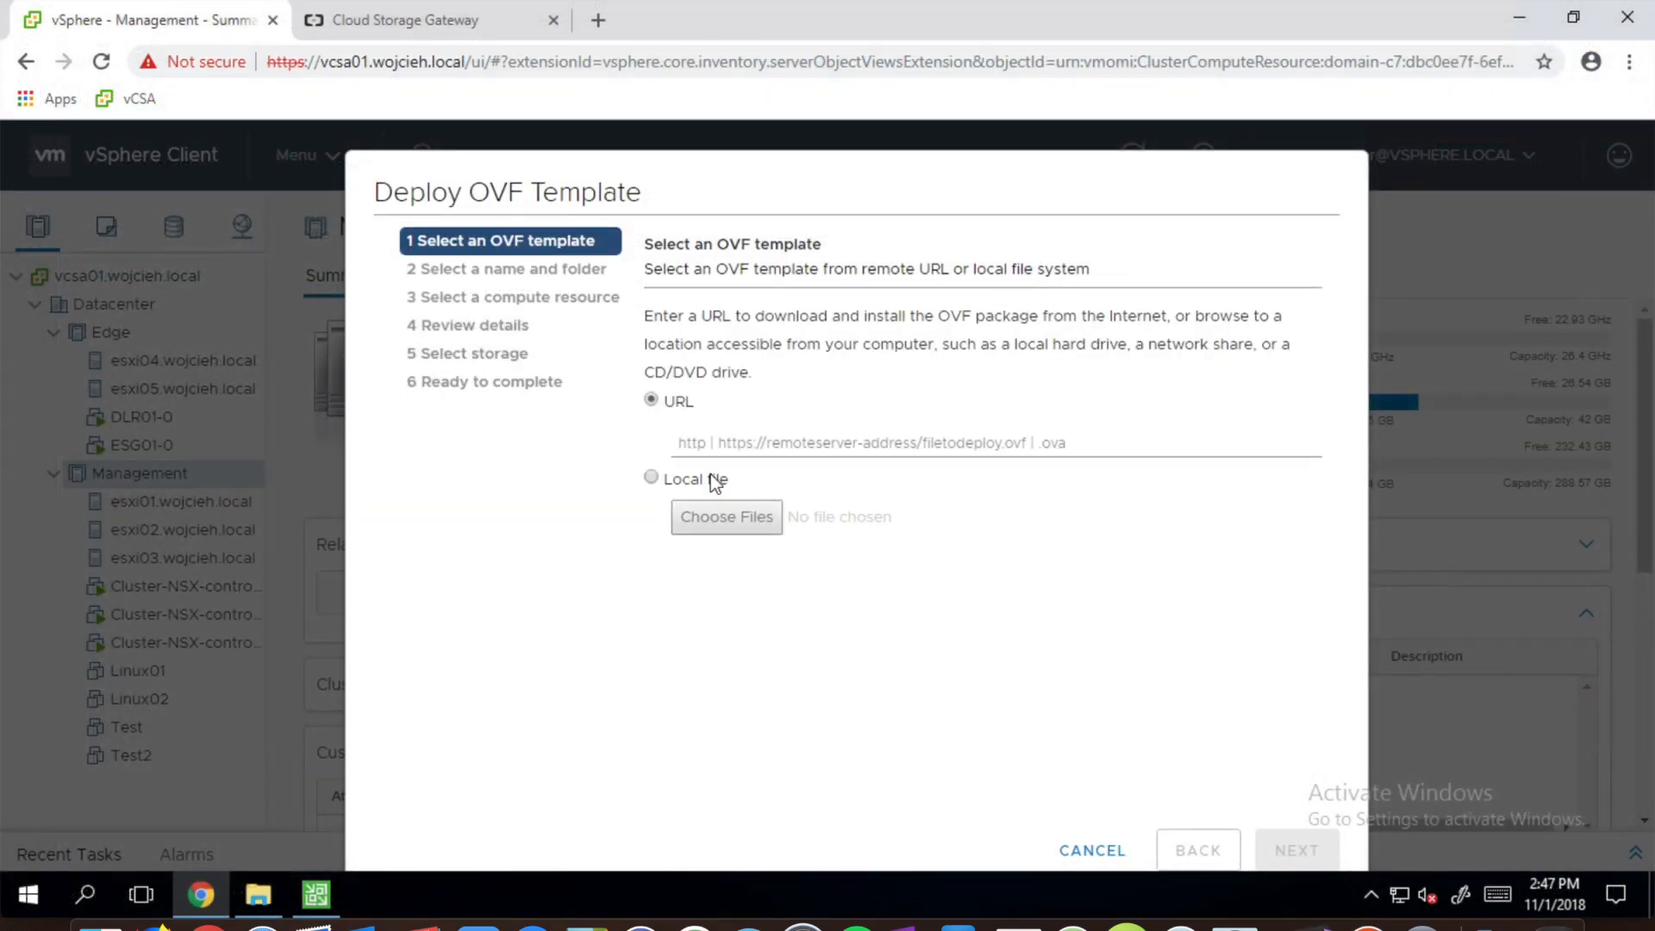
left_click(713, 481)
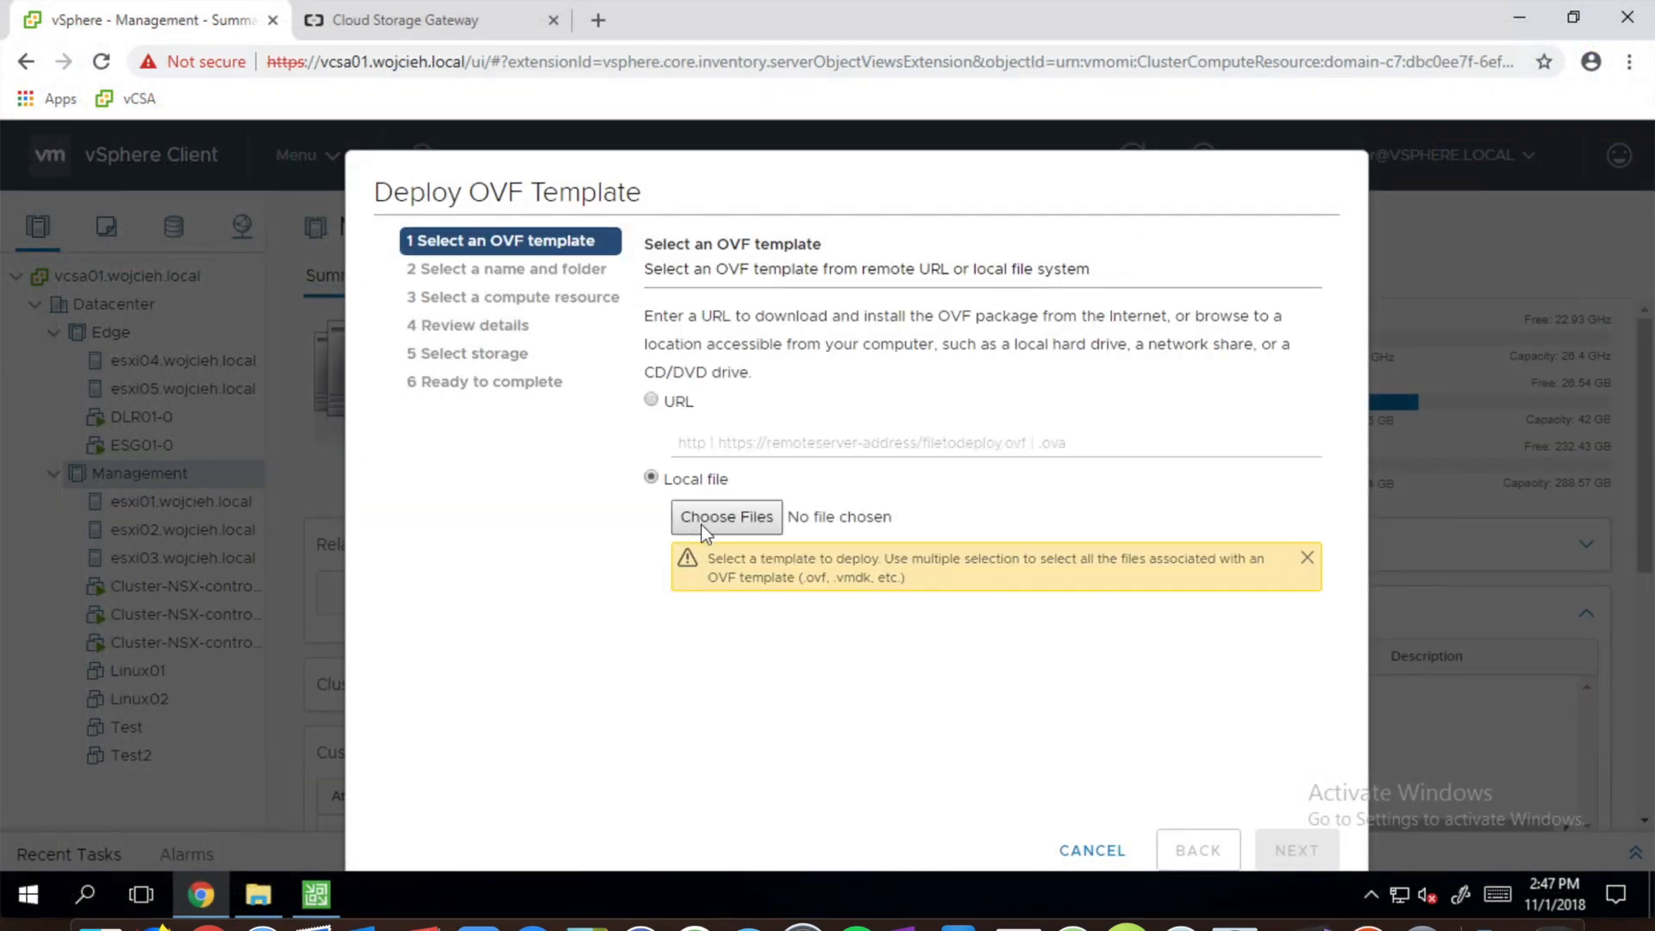
left_click(721, 526)
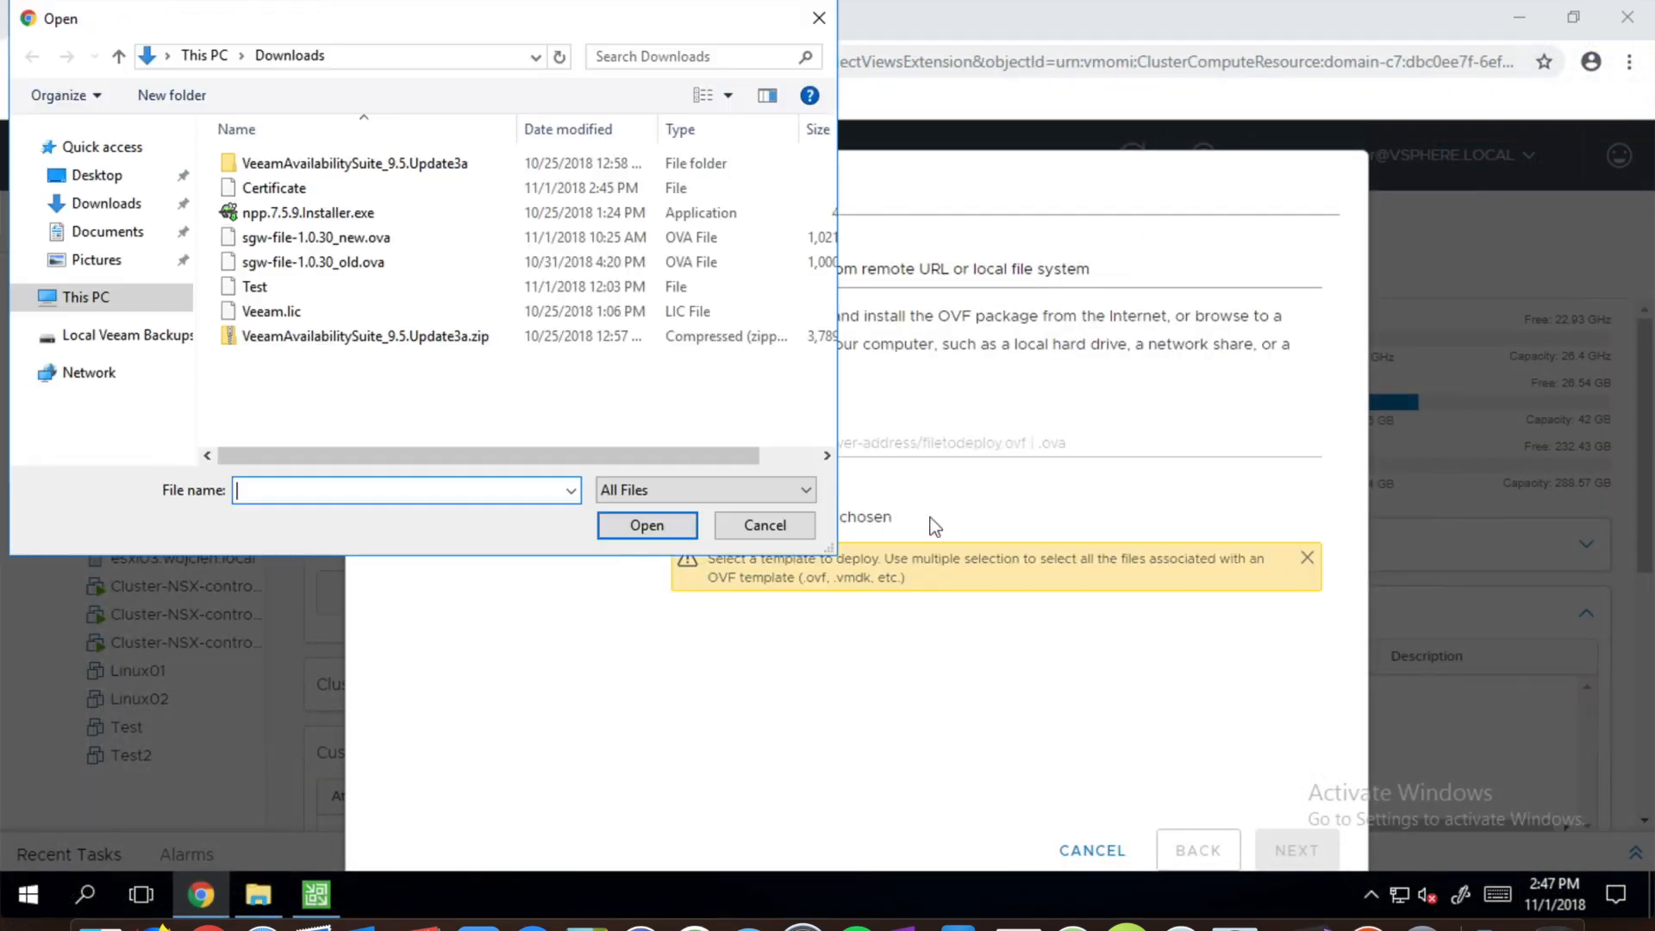
double_click(403, 241)
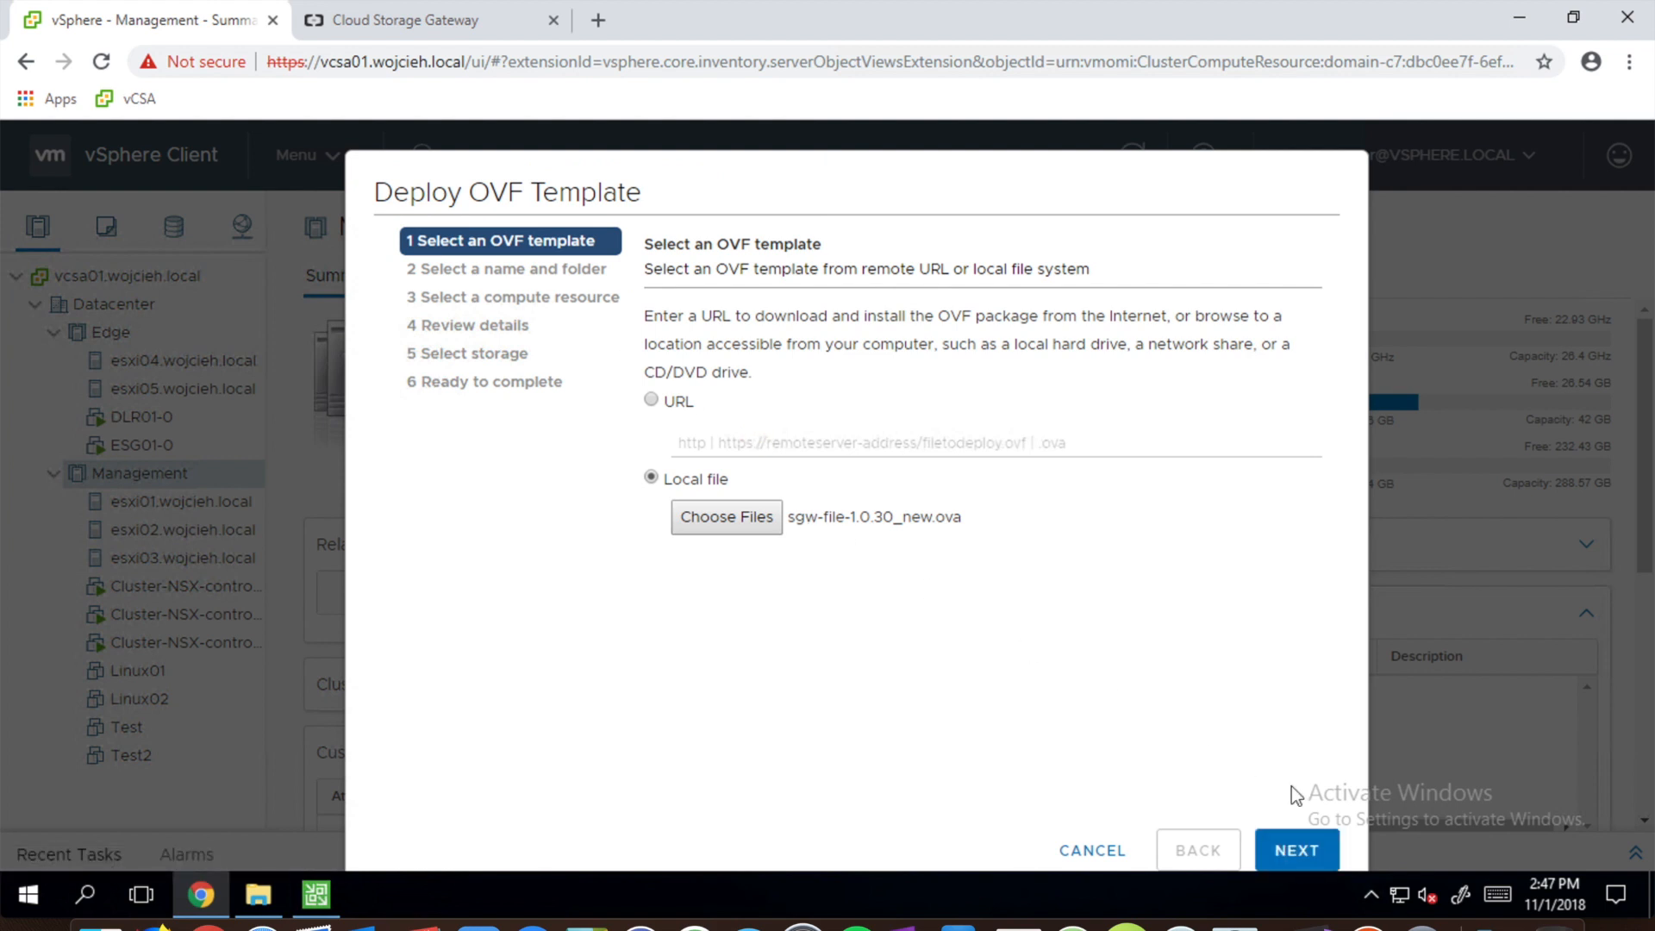
left_click(1297, 850)
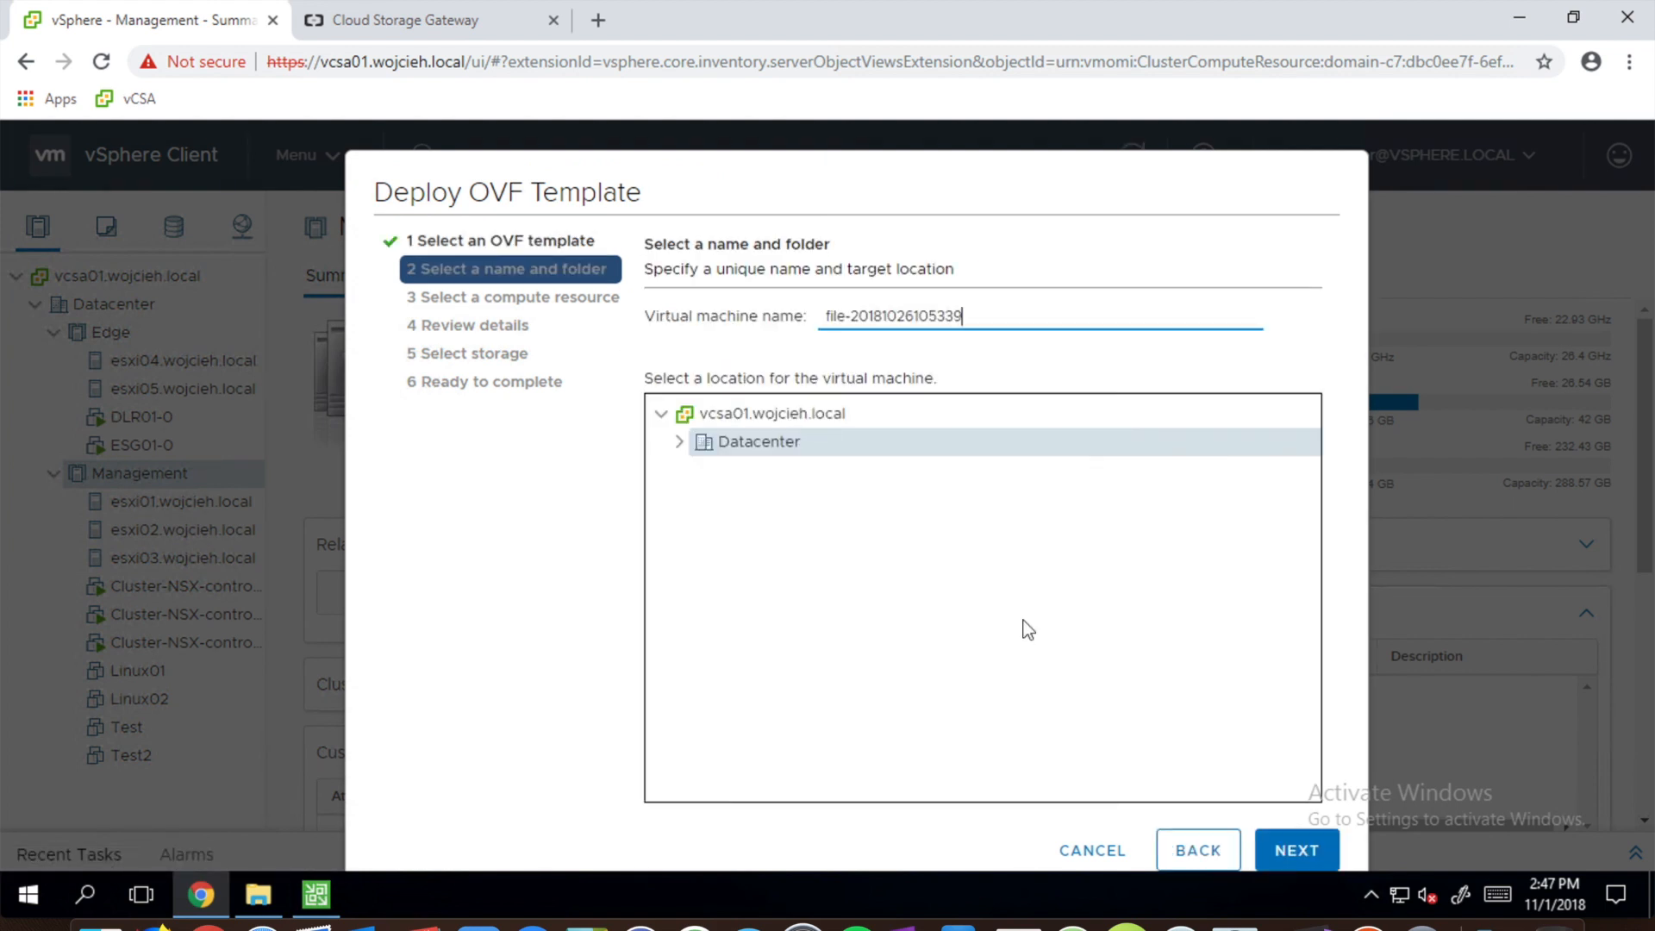
- Name the virtual machine AlibabaCloudCSG and place it in Datacenter
left_click_drag(963, 320, 831, 299)
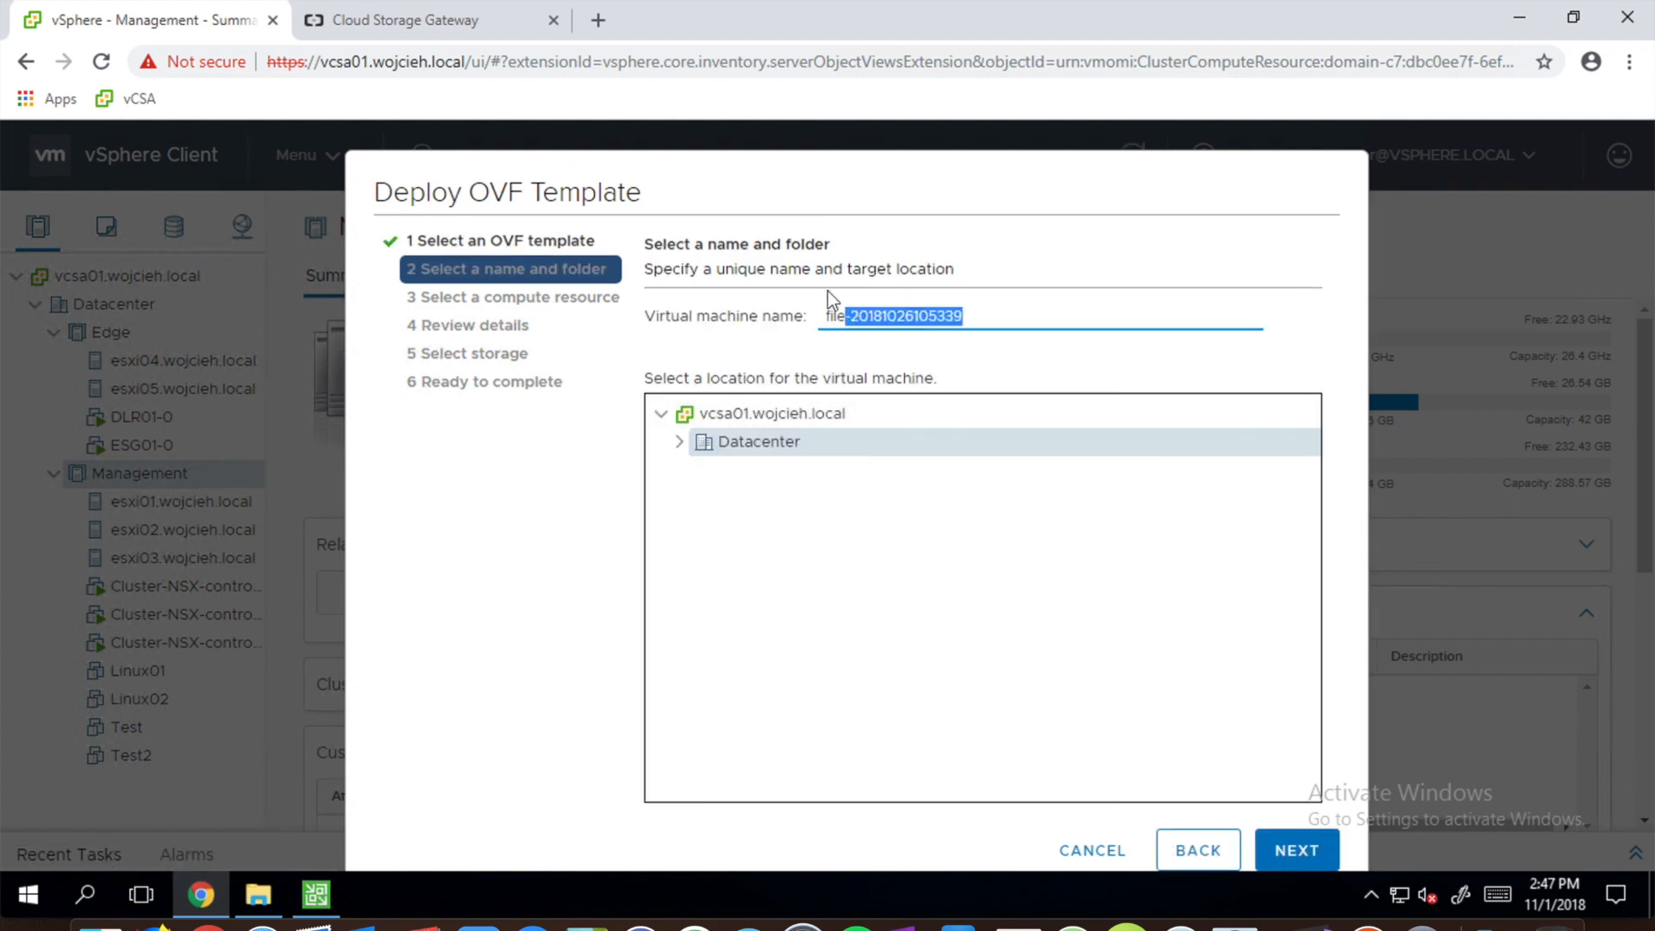
type("A")
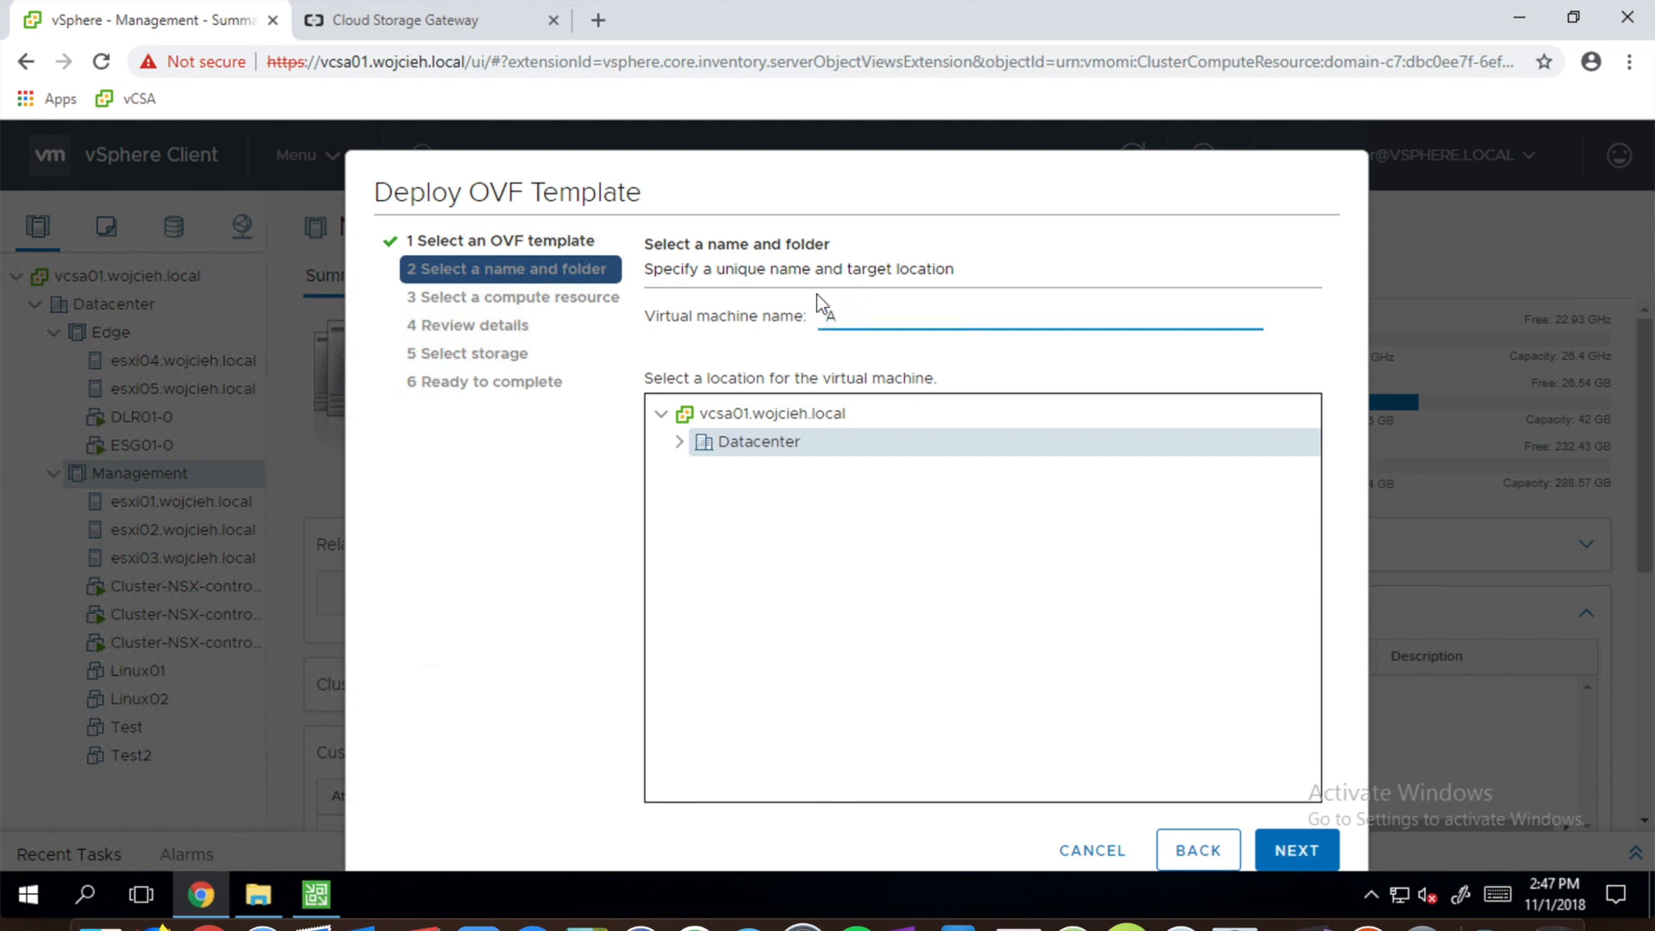
type("libabaCloudCSG")
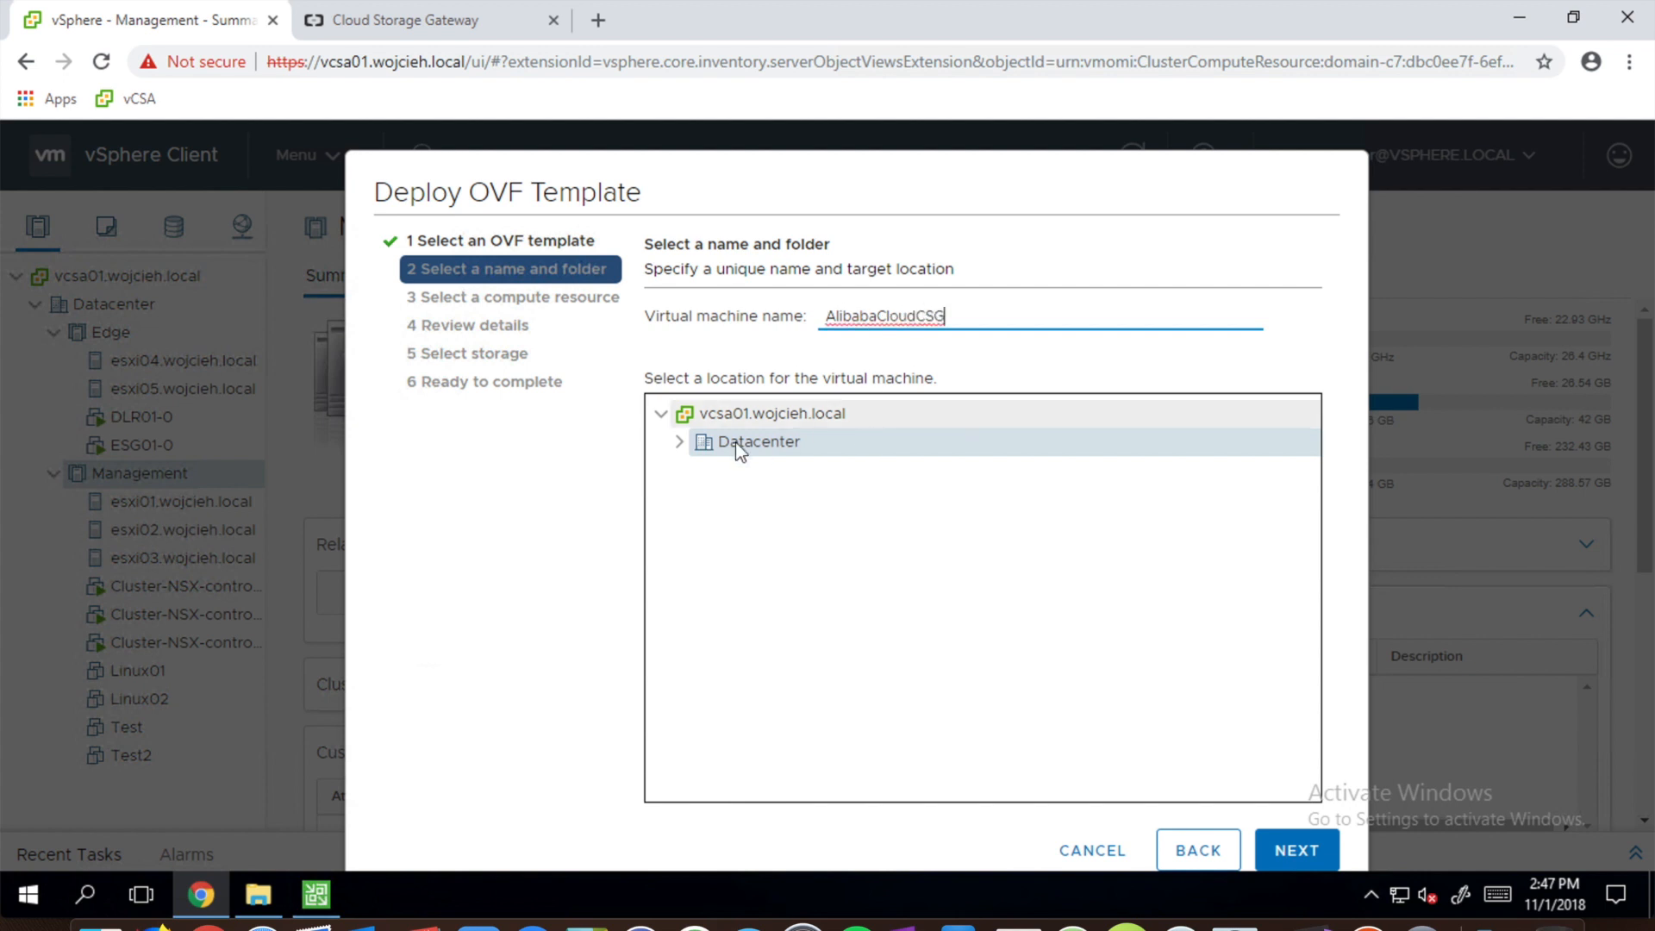
left_click(679, 441)
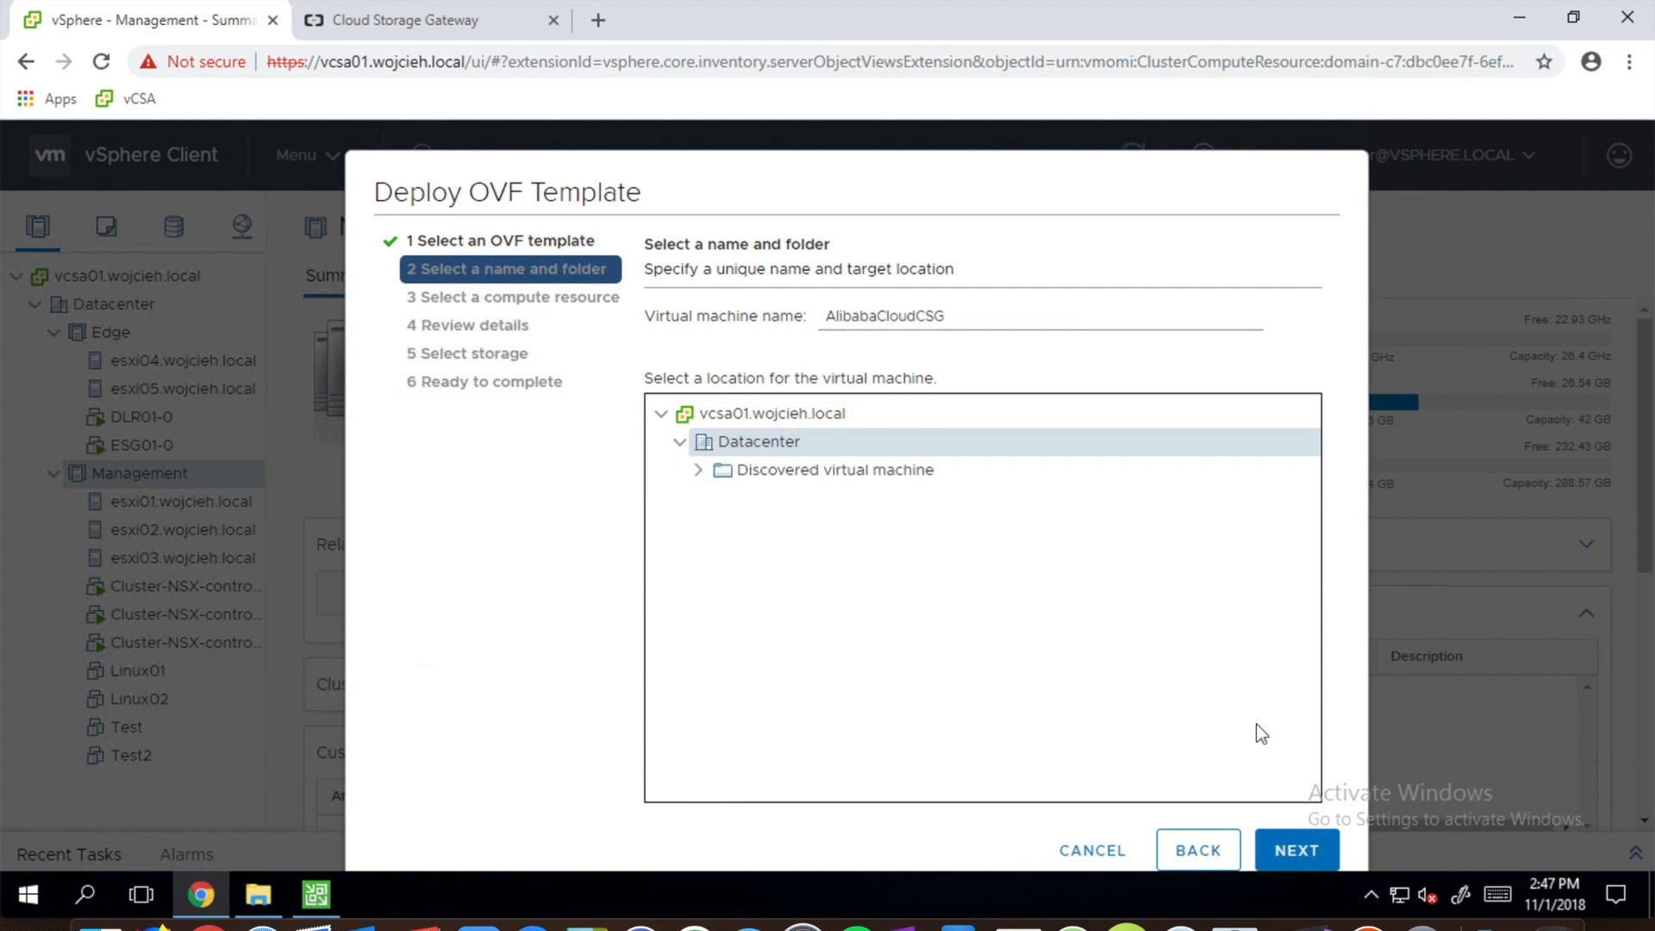
left_click(1282, 850)
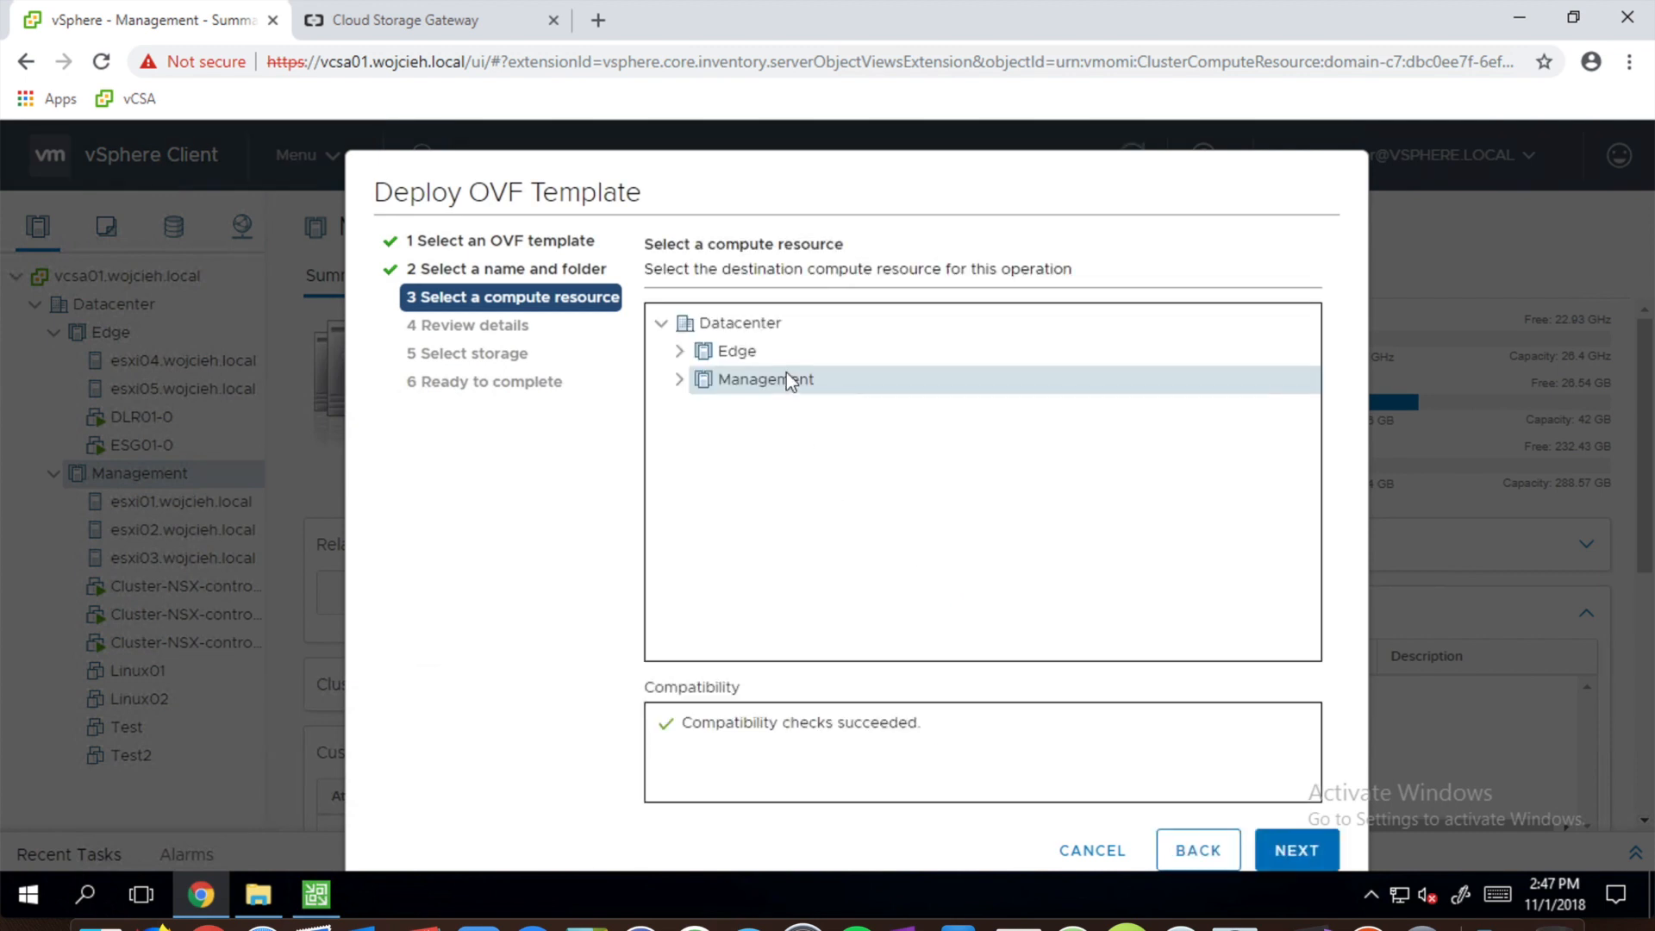
- Use the Management cluster as the compute resource and accept all license agreements for the template
left_click(1282, 843)
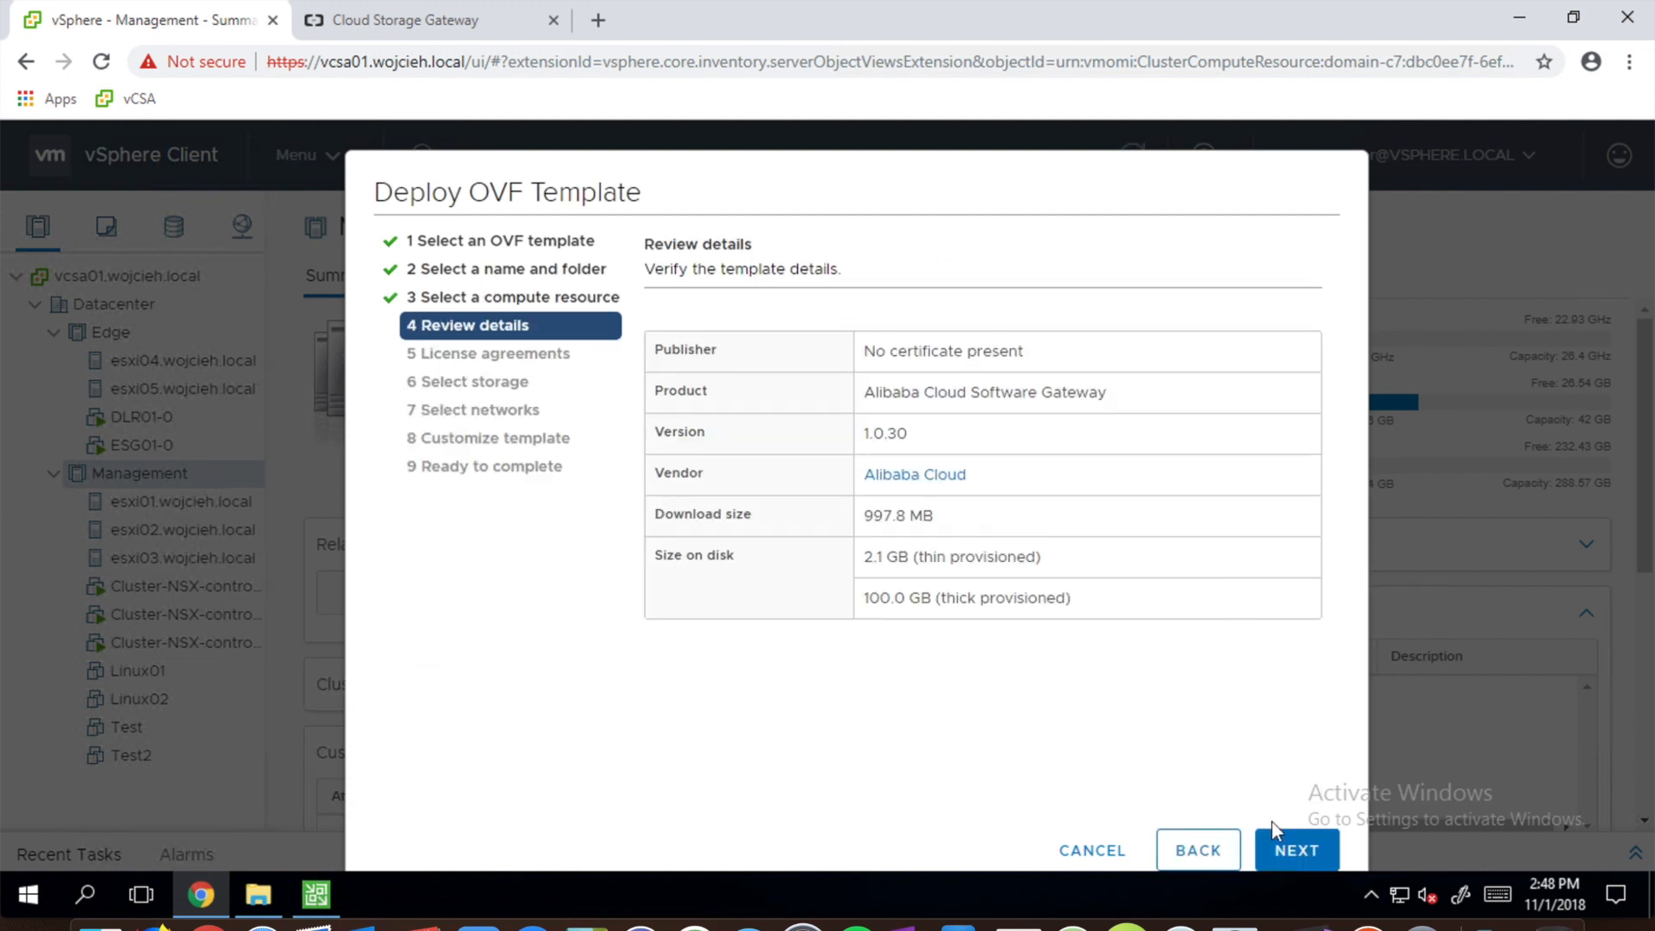
left_click(1293, 852)
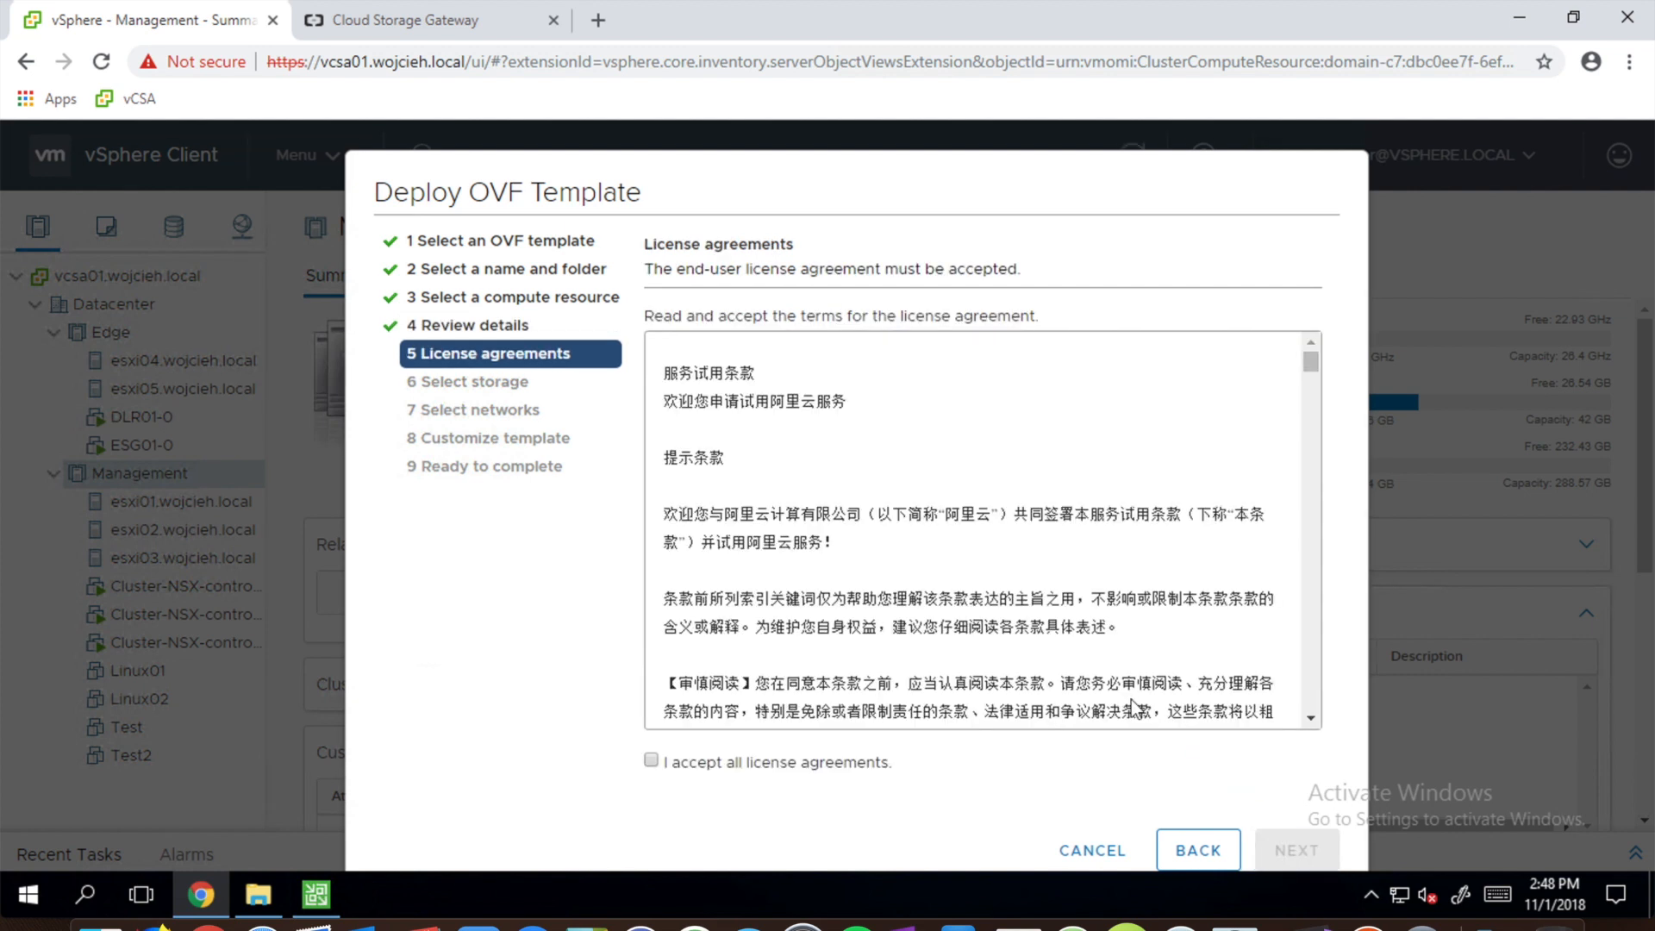
left_click(651, 760)
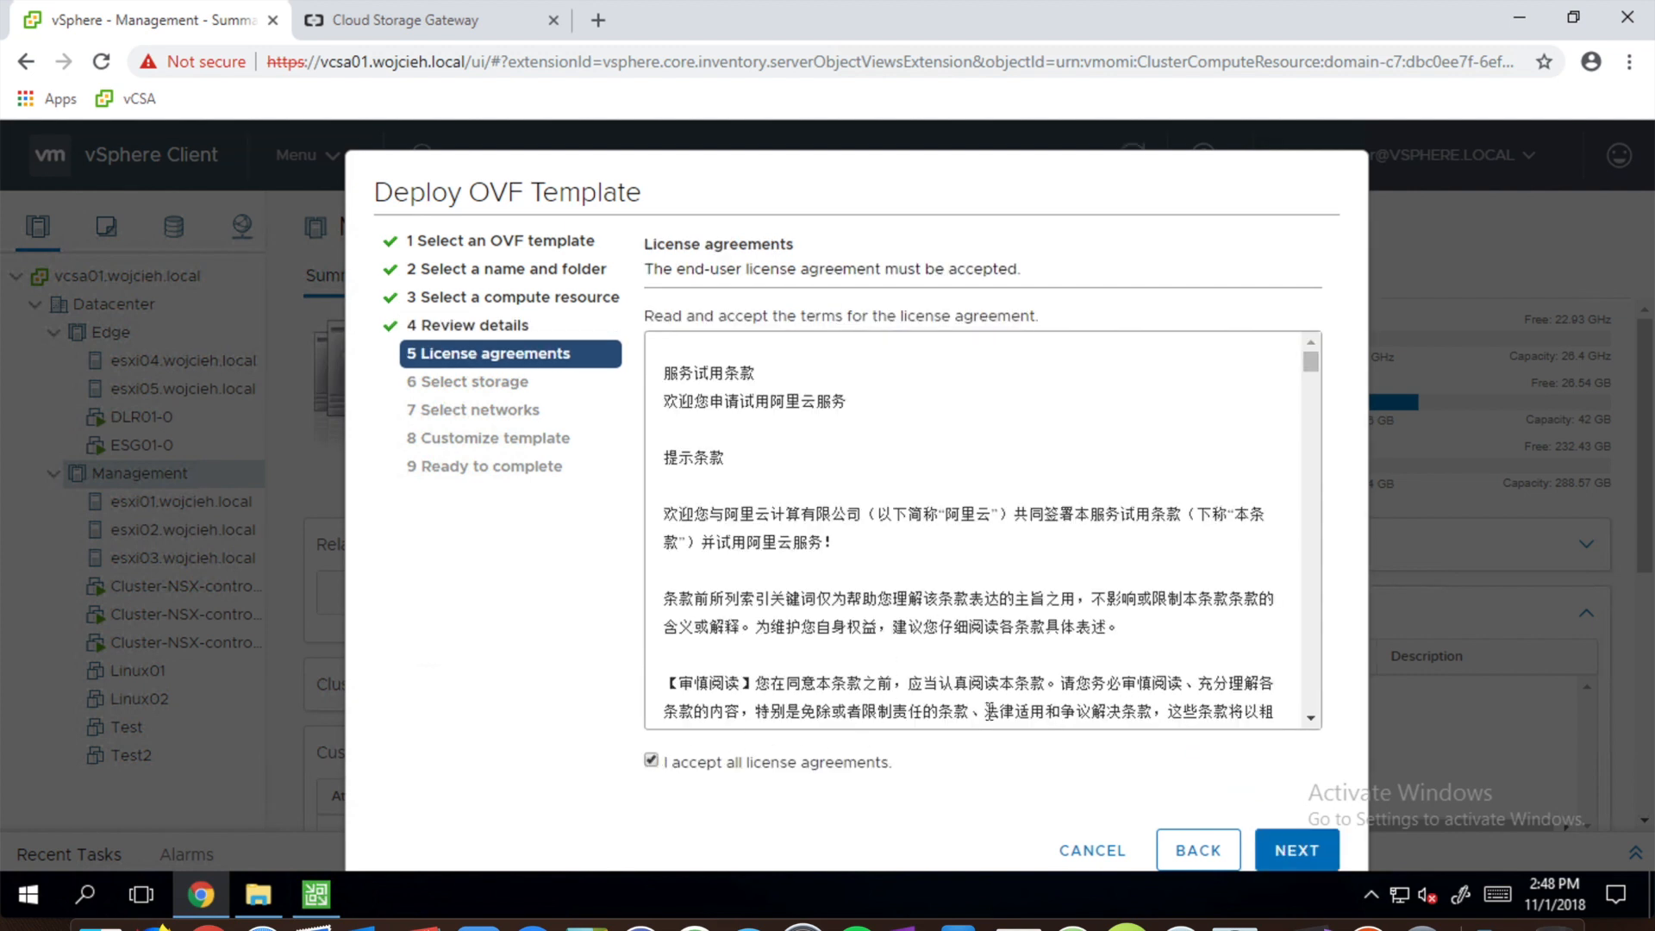
left_click(1282, 852)
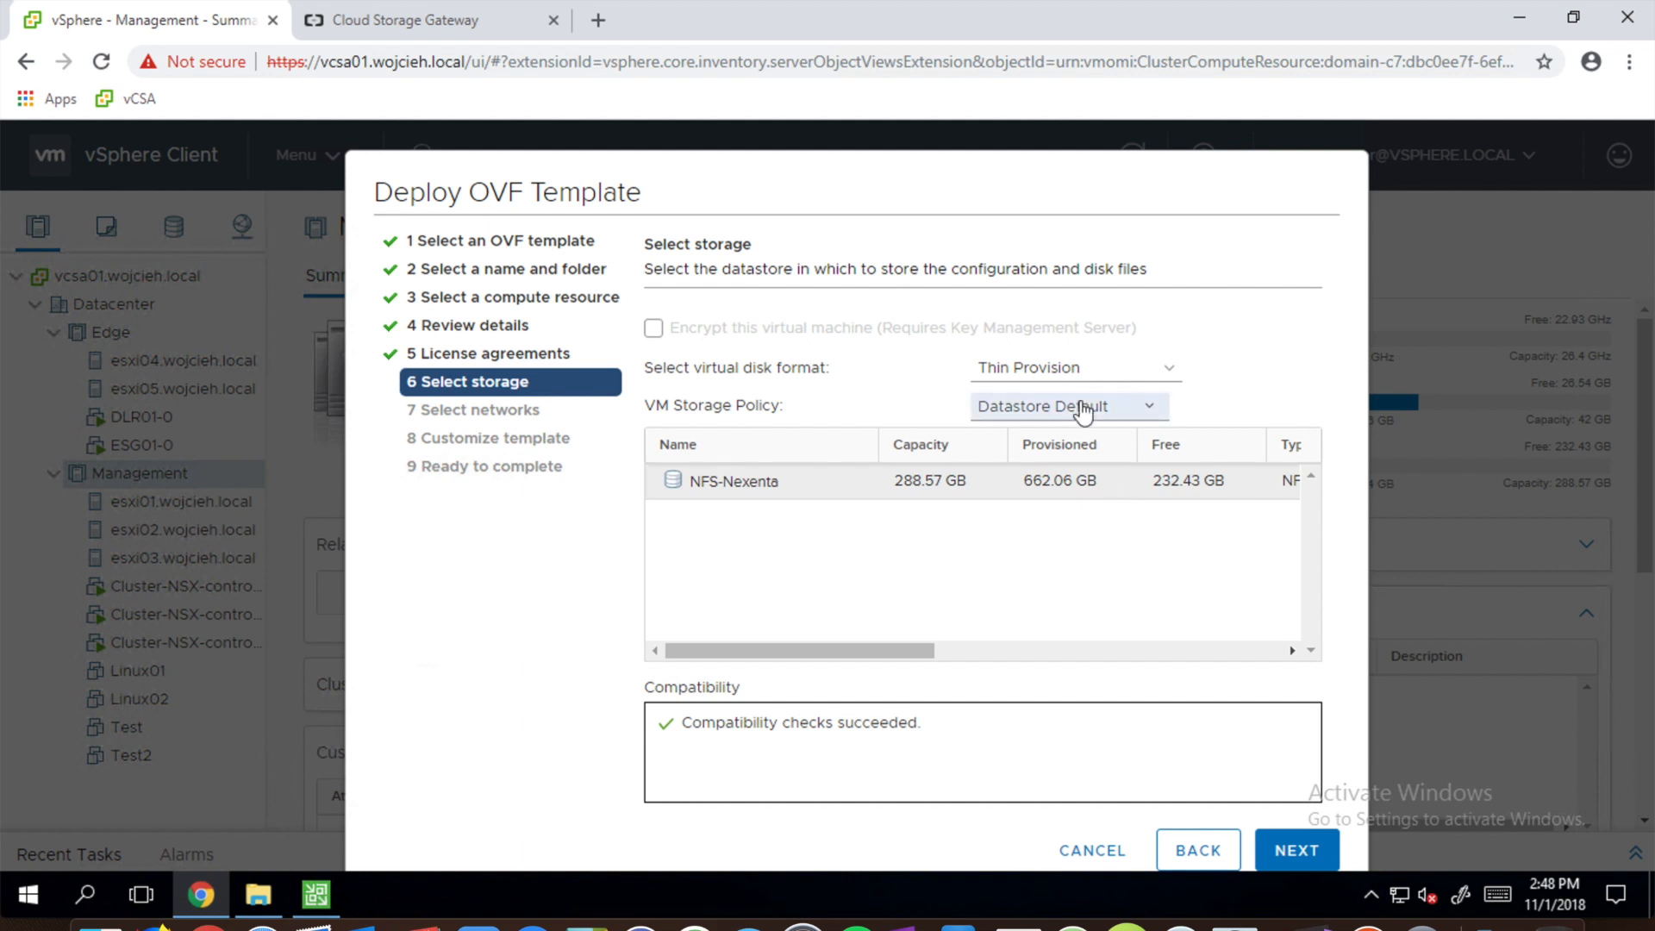
- Store the virtual machine thin-provisioned on the NFS-Nexenta datastore and map VM Network to Management with Static - Manual IP allocation
left_click(1285, 858)
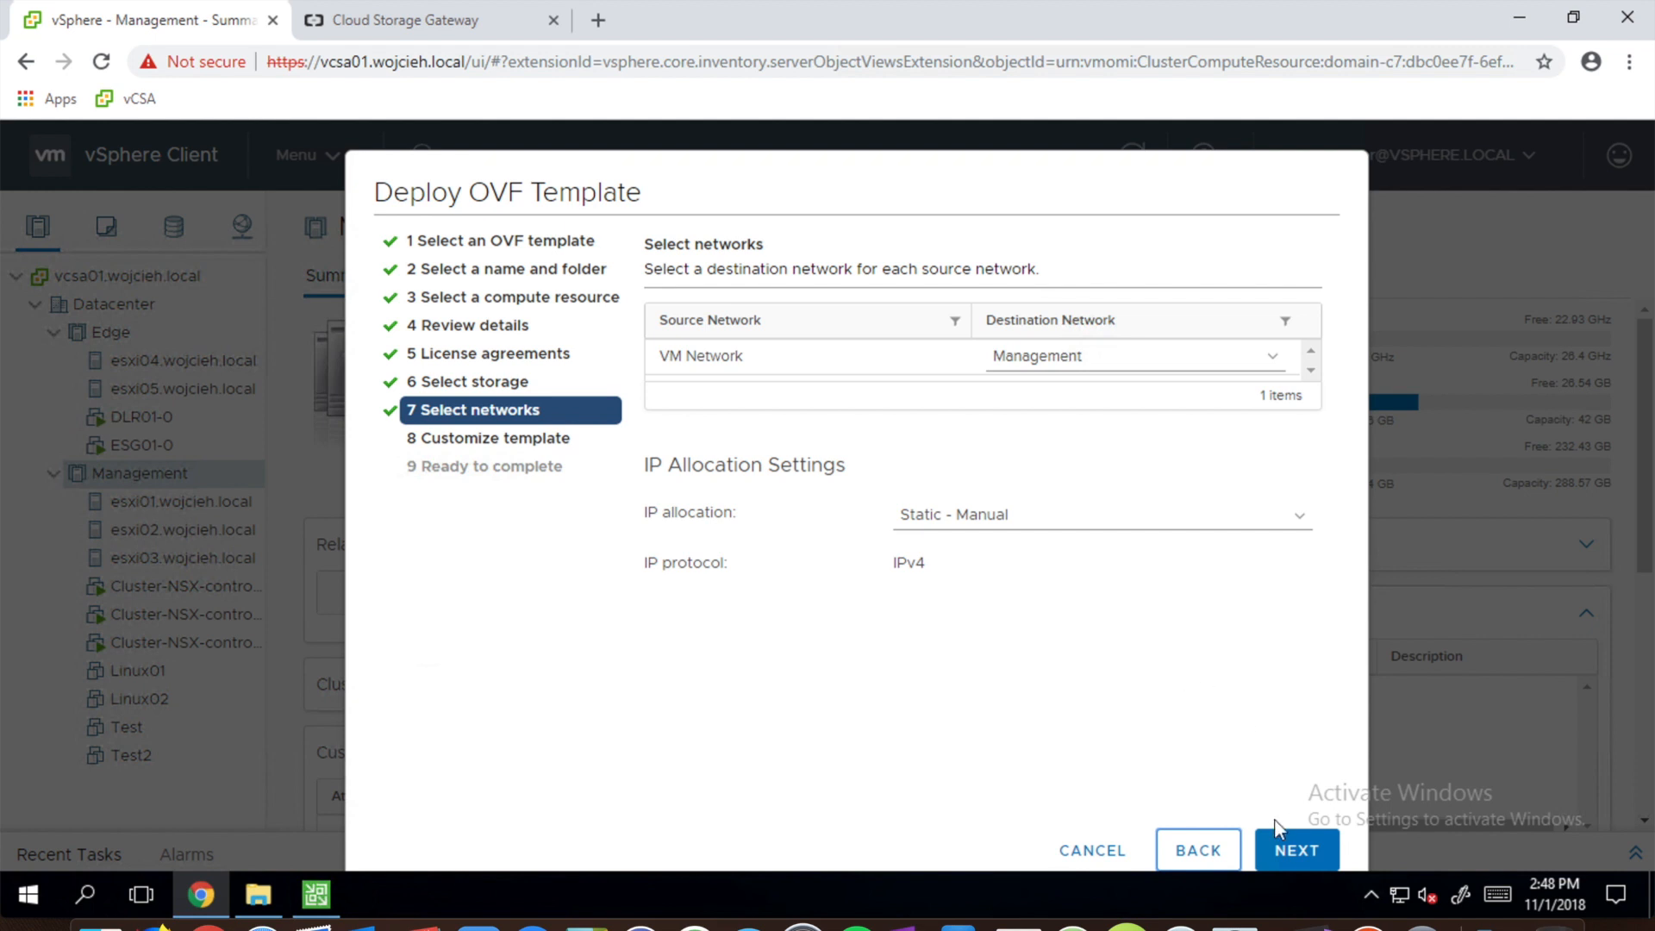
left_click(1294, 850)
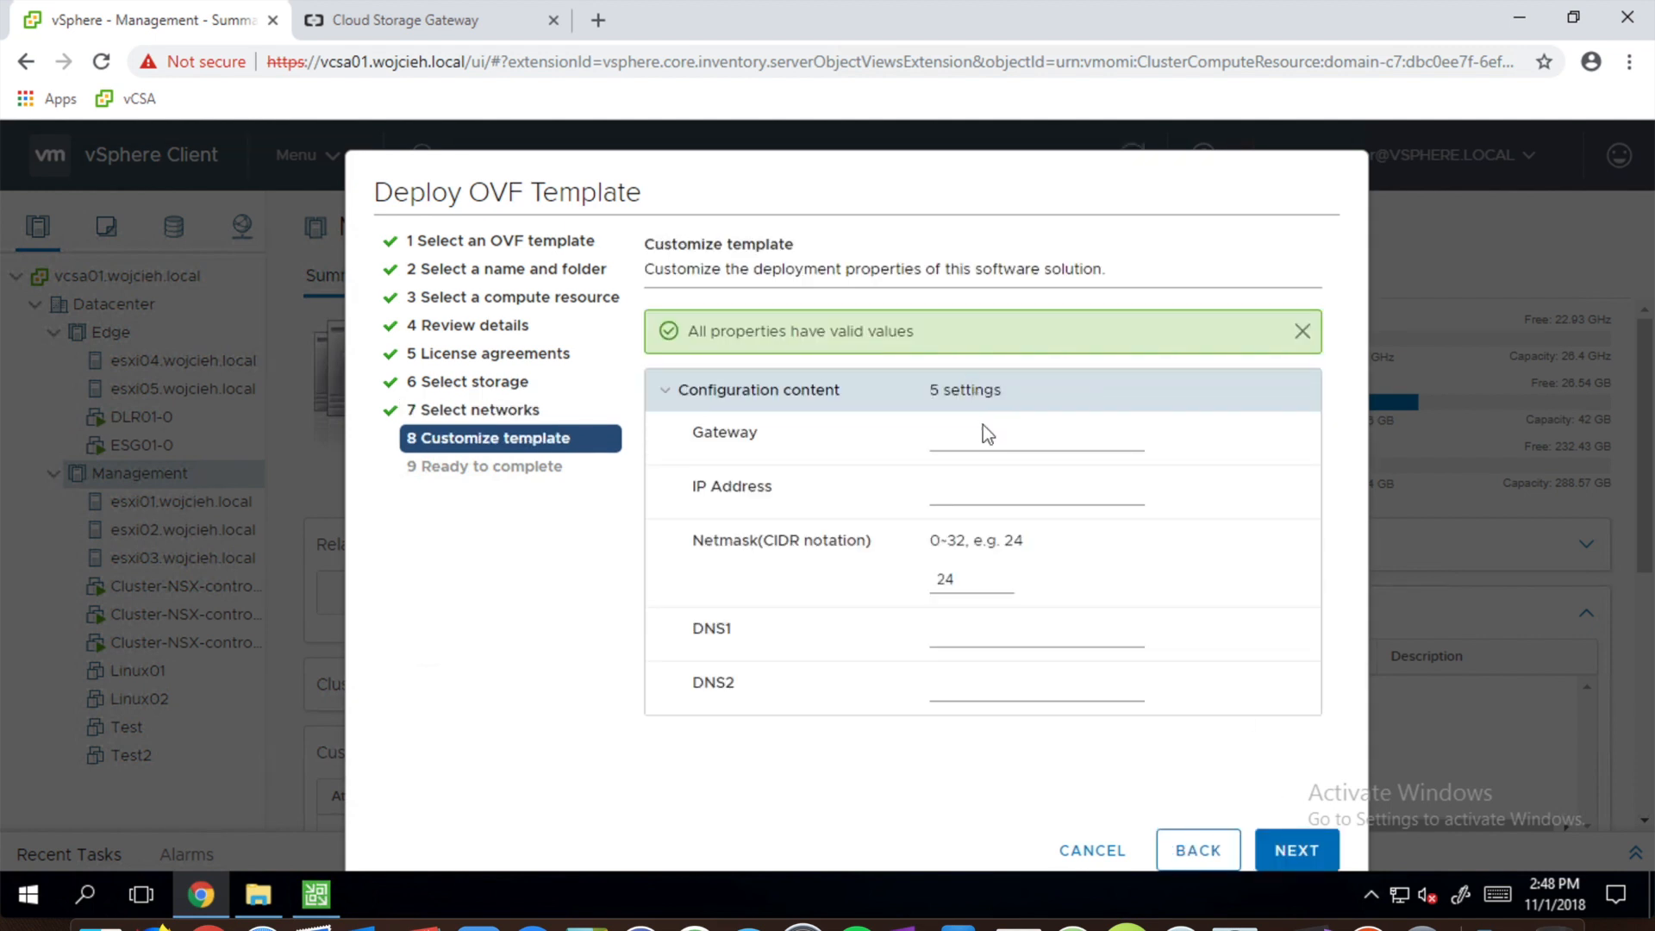
- Set the template's gateway to 10.0.0.1, IP address to 10.0.0.115, DNS1 to 10.0.0.10 and DNS2 to 192.168.255.254
left_click(985, 434)
type("10.0.0.1")
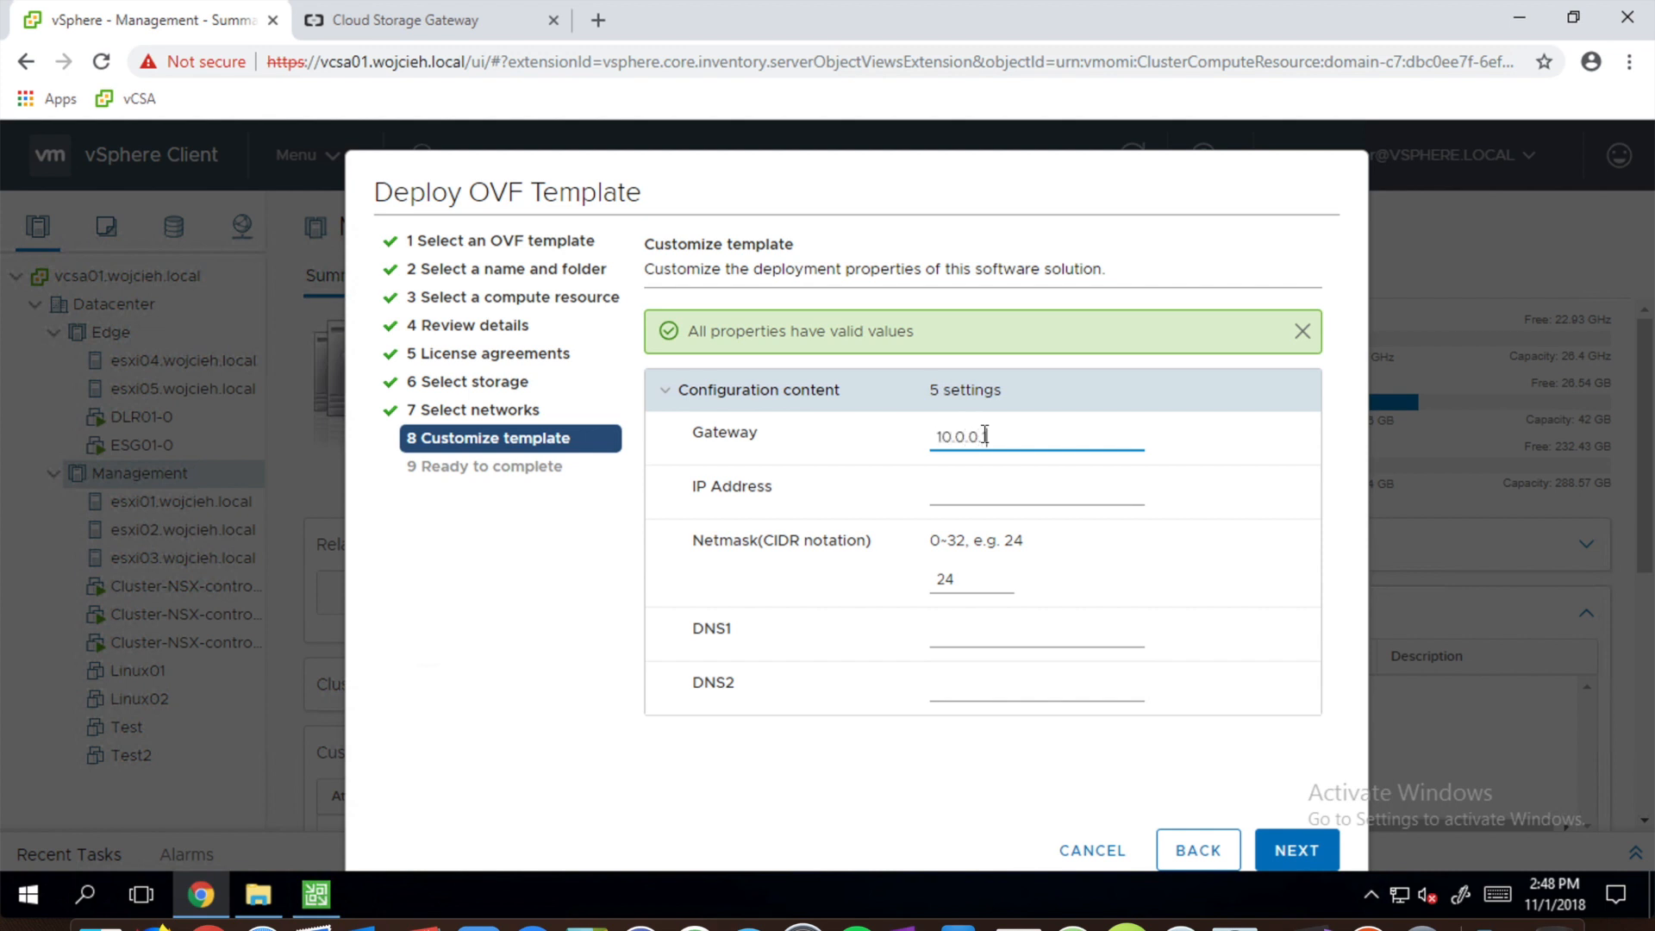
key("Tab")
type("10.0.0")
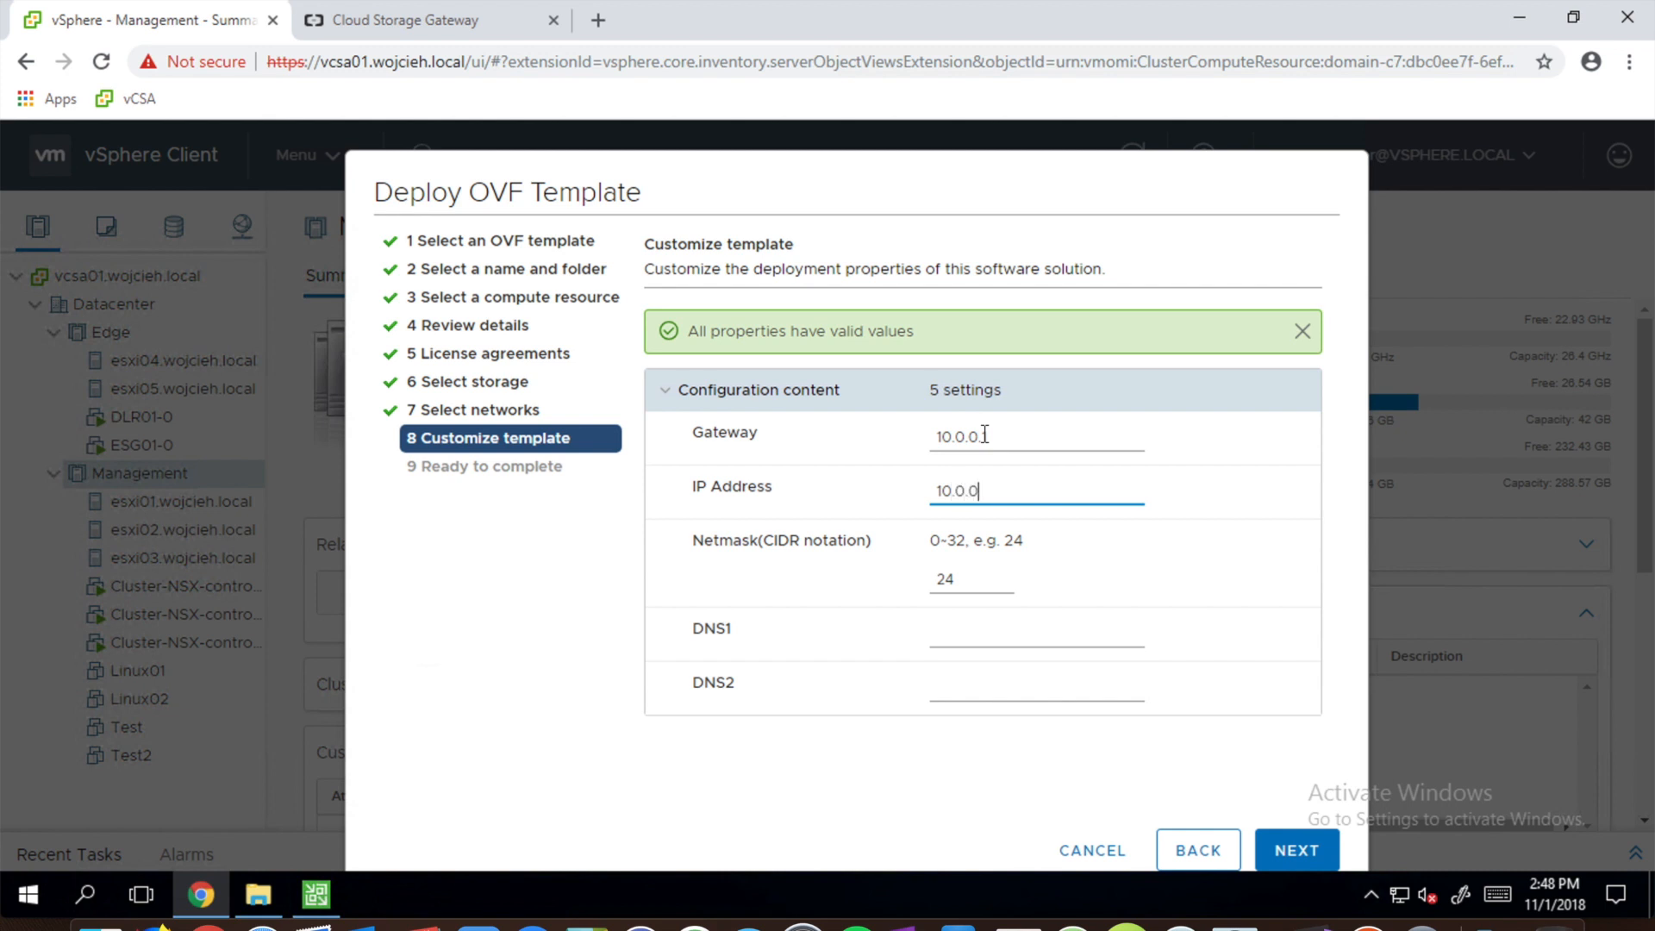
type(".115")
key("Tab")
key("Tab")
type("10.0.0.10")
key("Tab")
type("192.168.255.254")
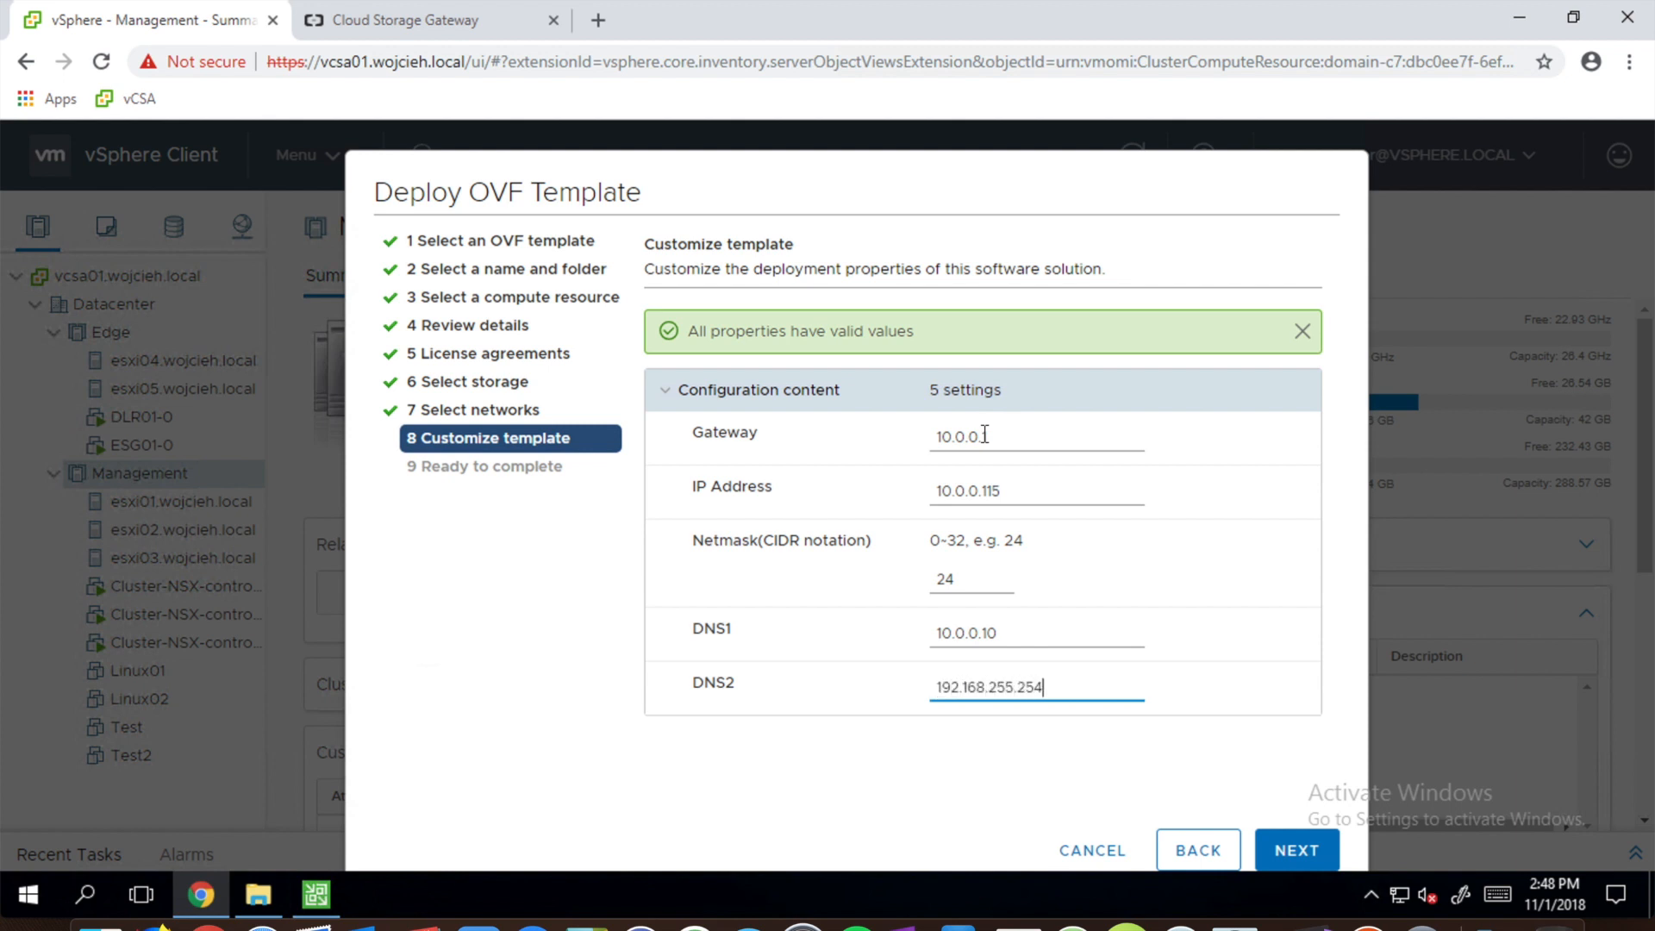
- Review the deployment summary through to the IP allocation settings and finish deploying the AlibabaCloudCSG template
left_click(1287, 849)
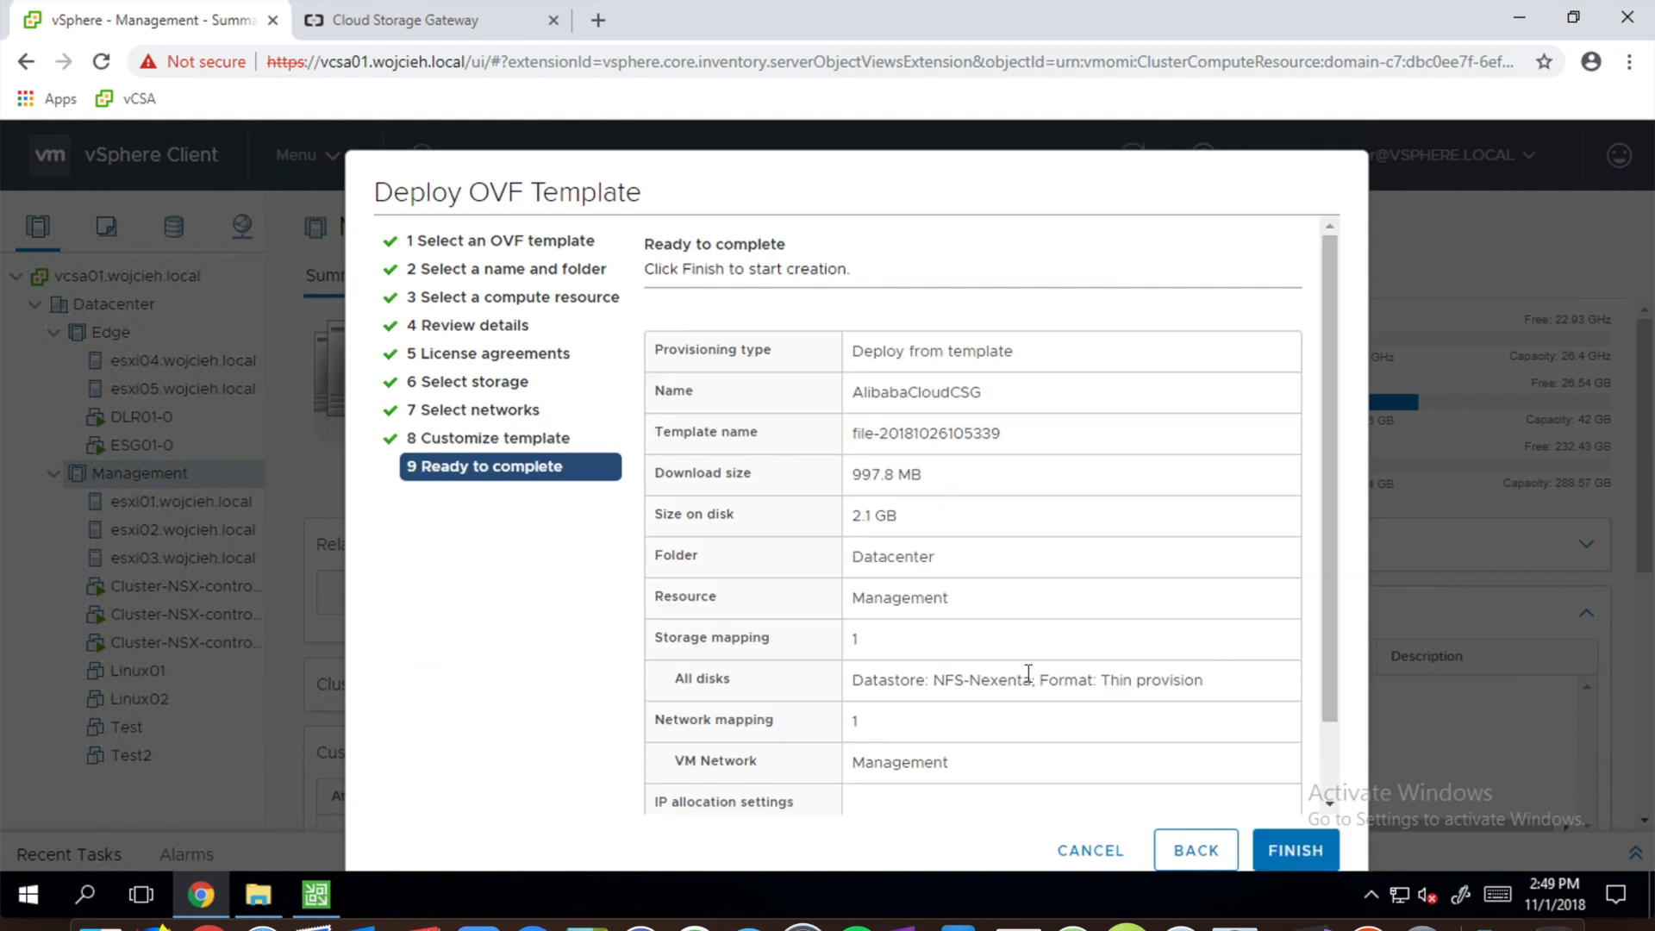
scroll(1195, 556, "down", 1)
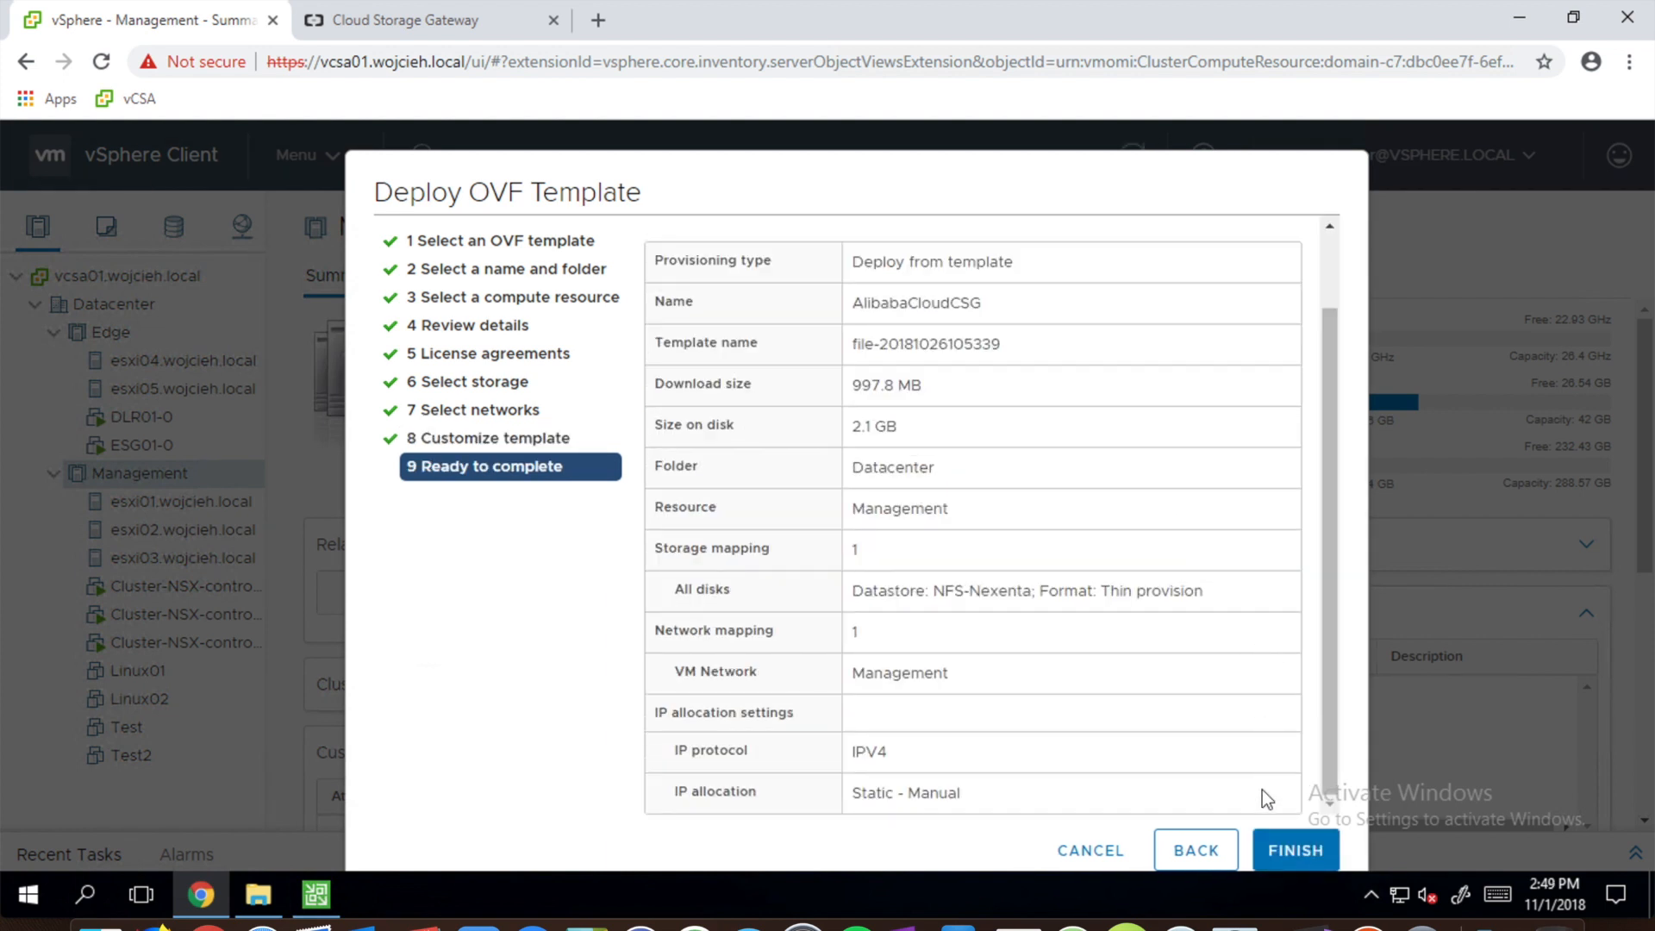
left_click(1287, 851)
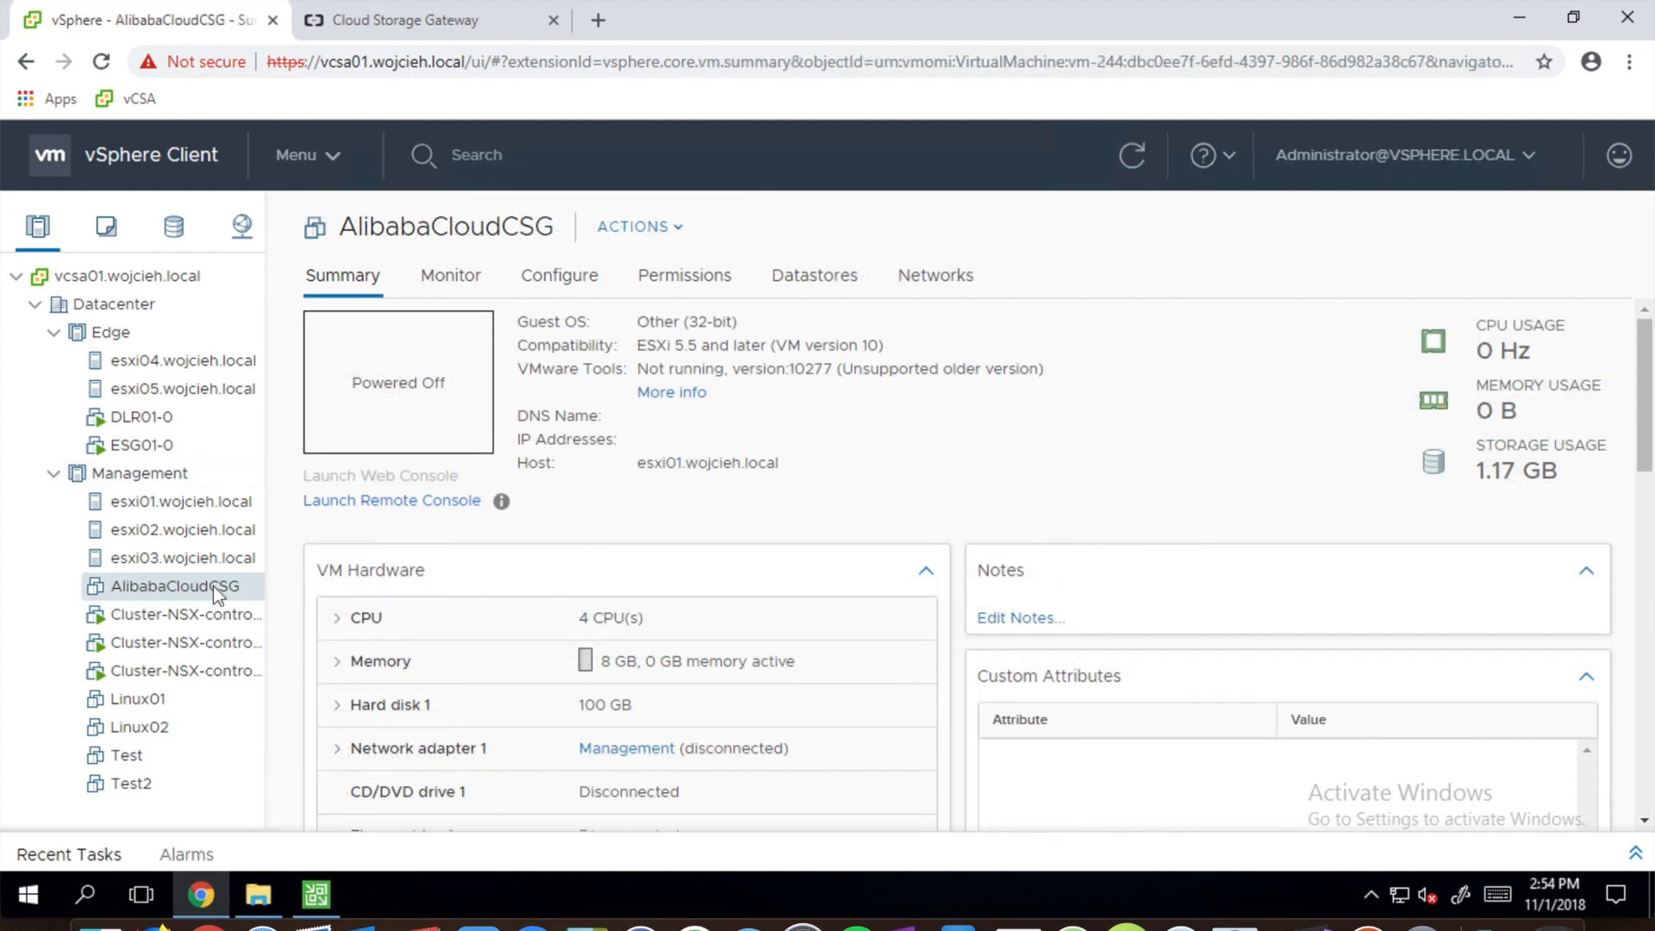
- Add a new 160 GB hard disk to the AlibabaCloudCSG virtual machine and save its hardware settings
right_click(213, 586)
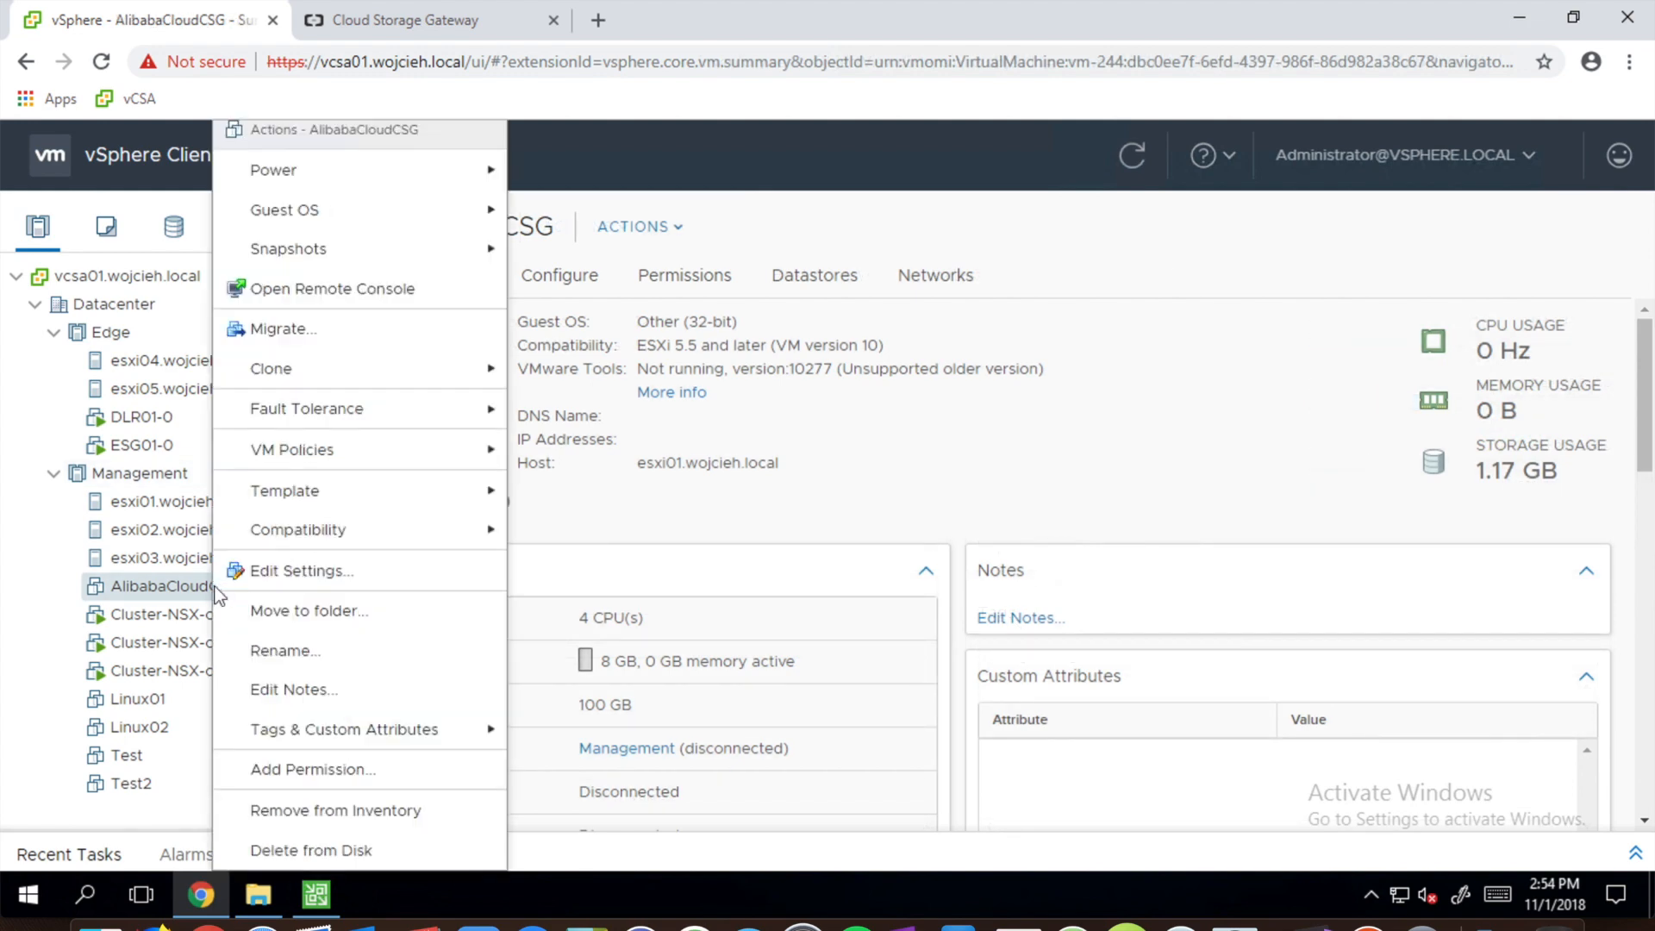
left_click(296, 571)
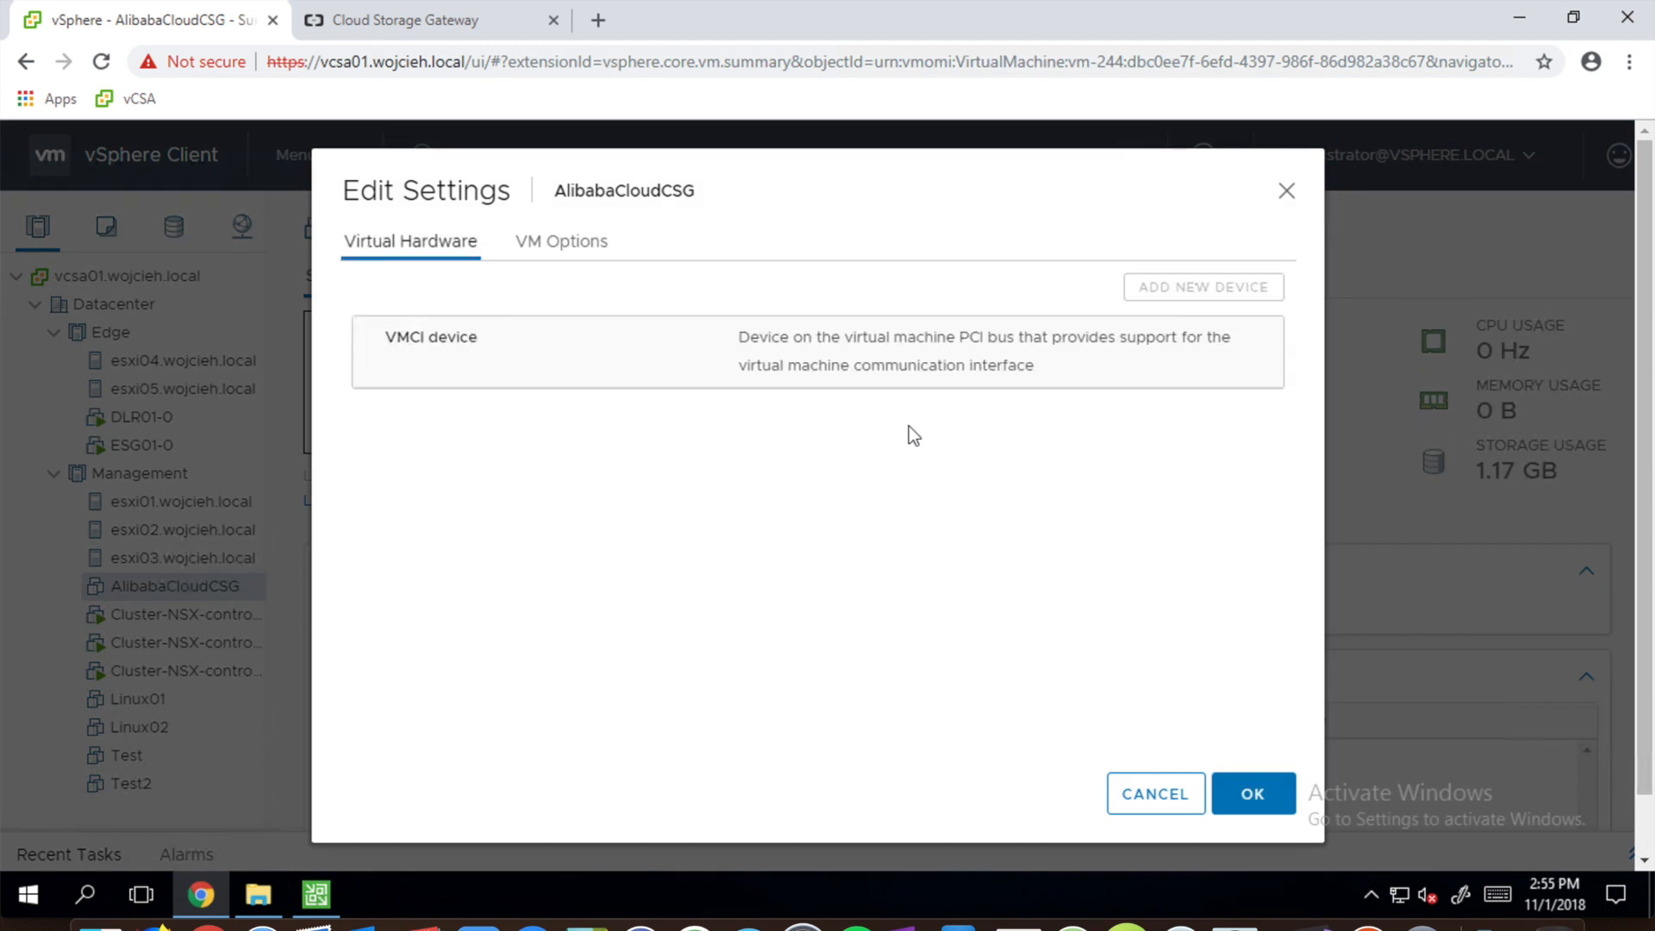
left_click(1175, 296)
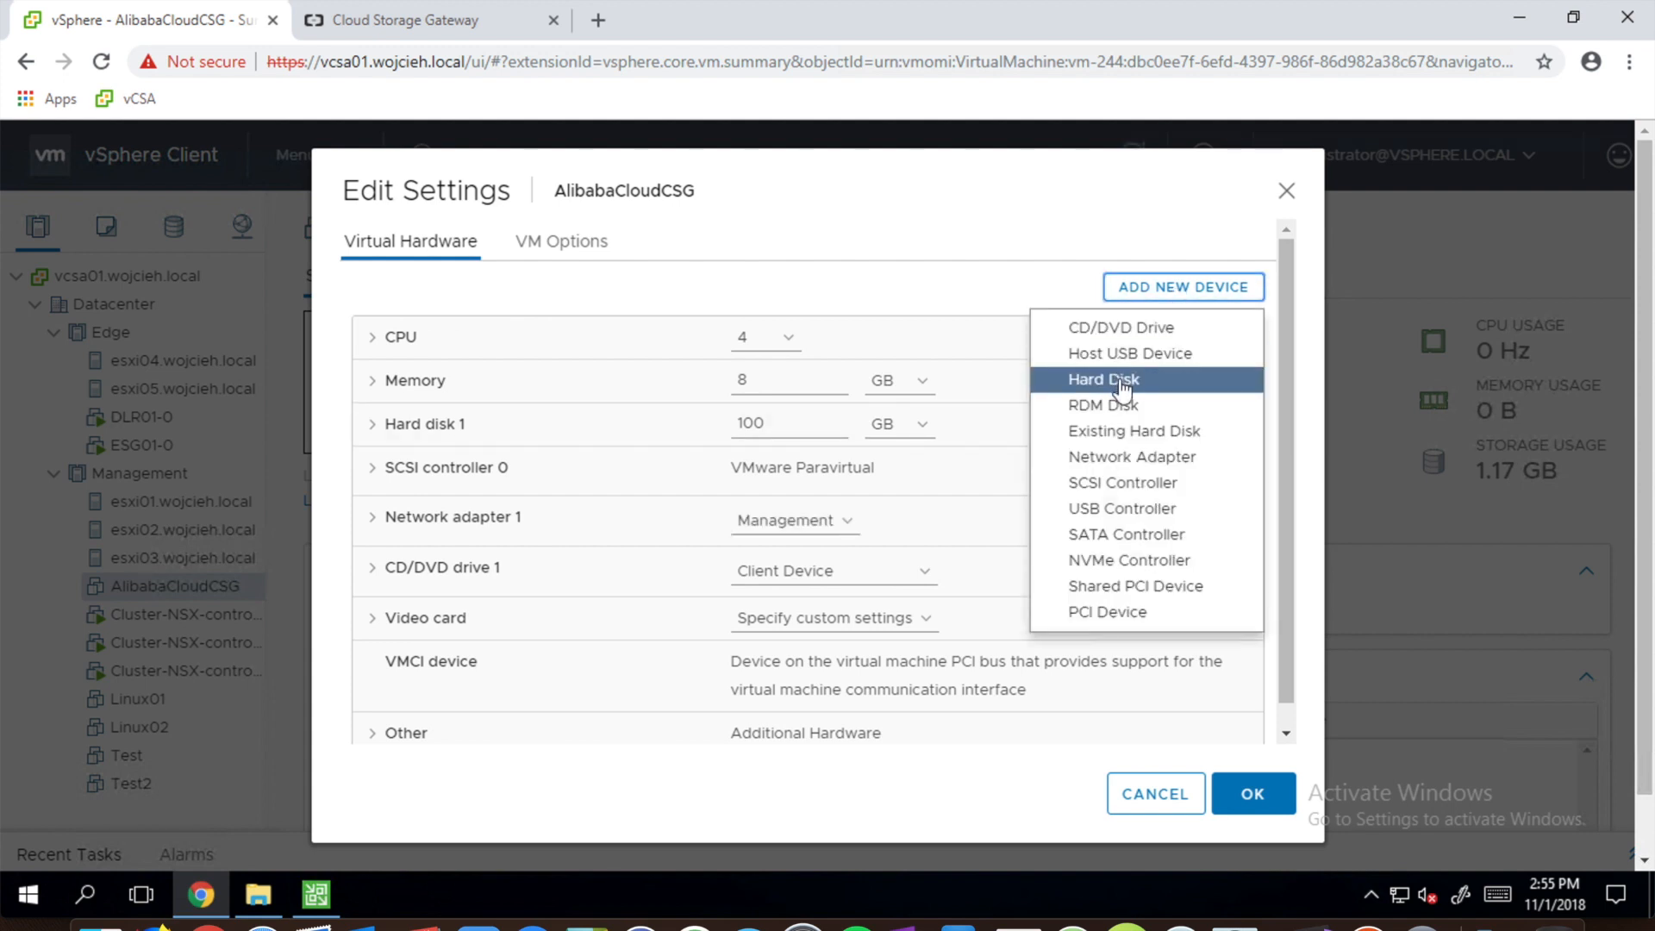
left_click(1121, 381)
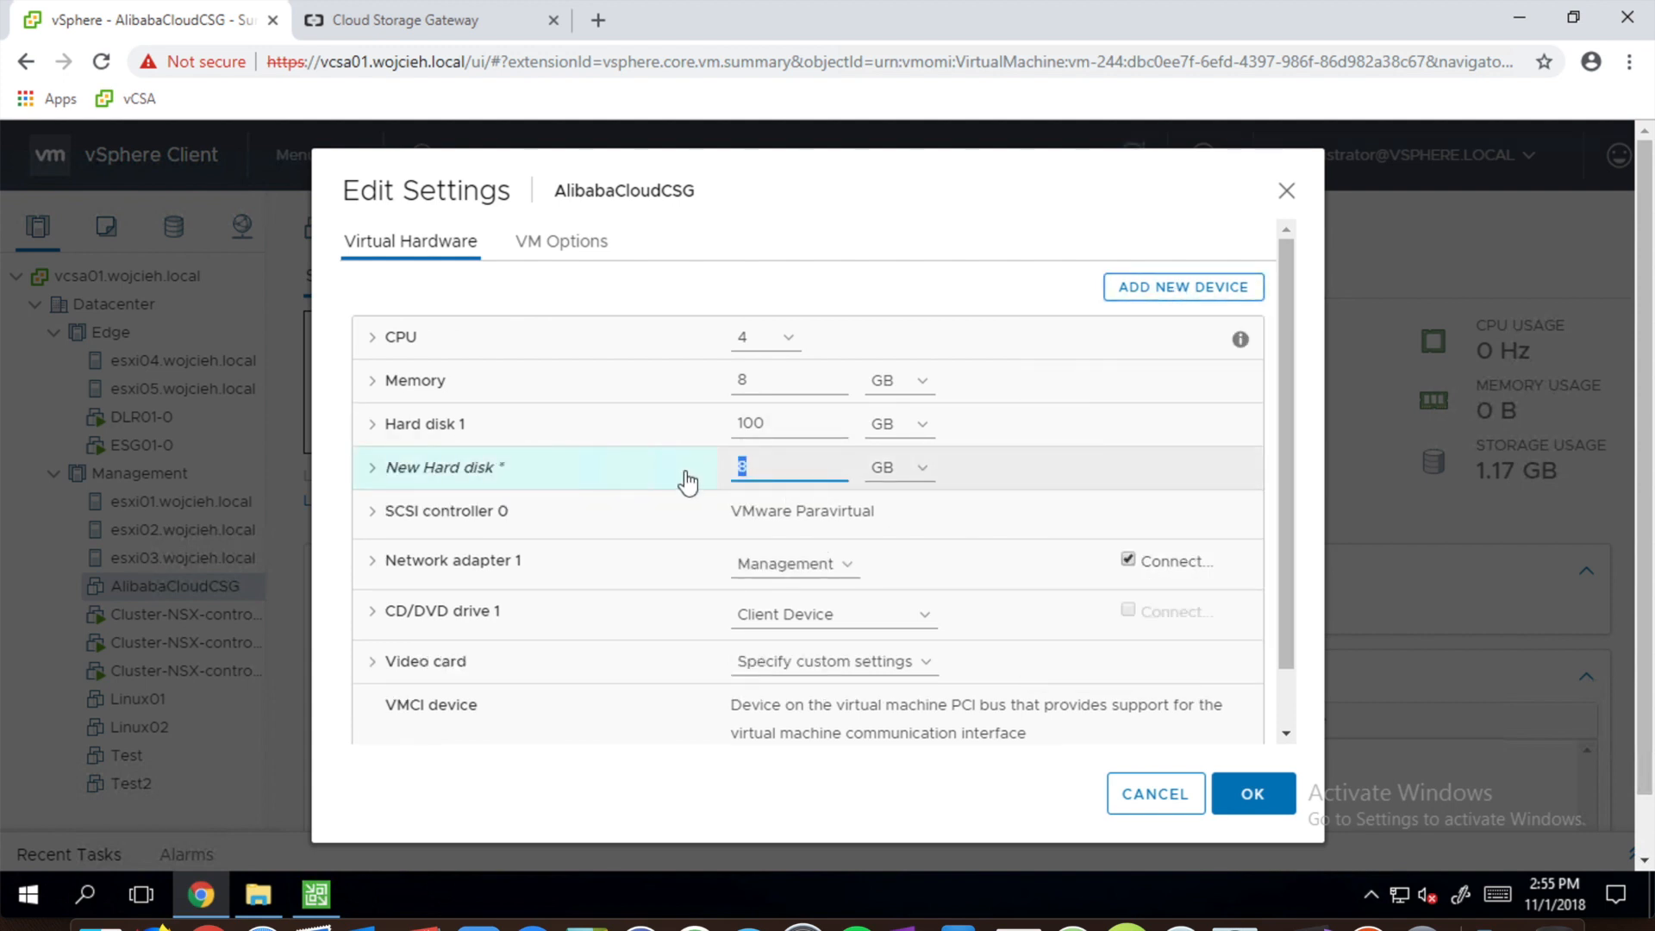
type("160")
right_click(1248, 793)
left_click(1248, 793)
left_click(1246, 793)
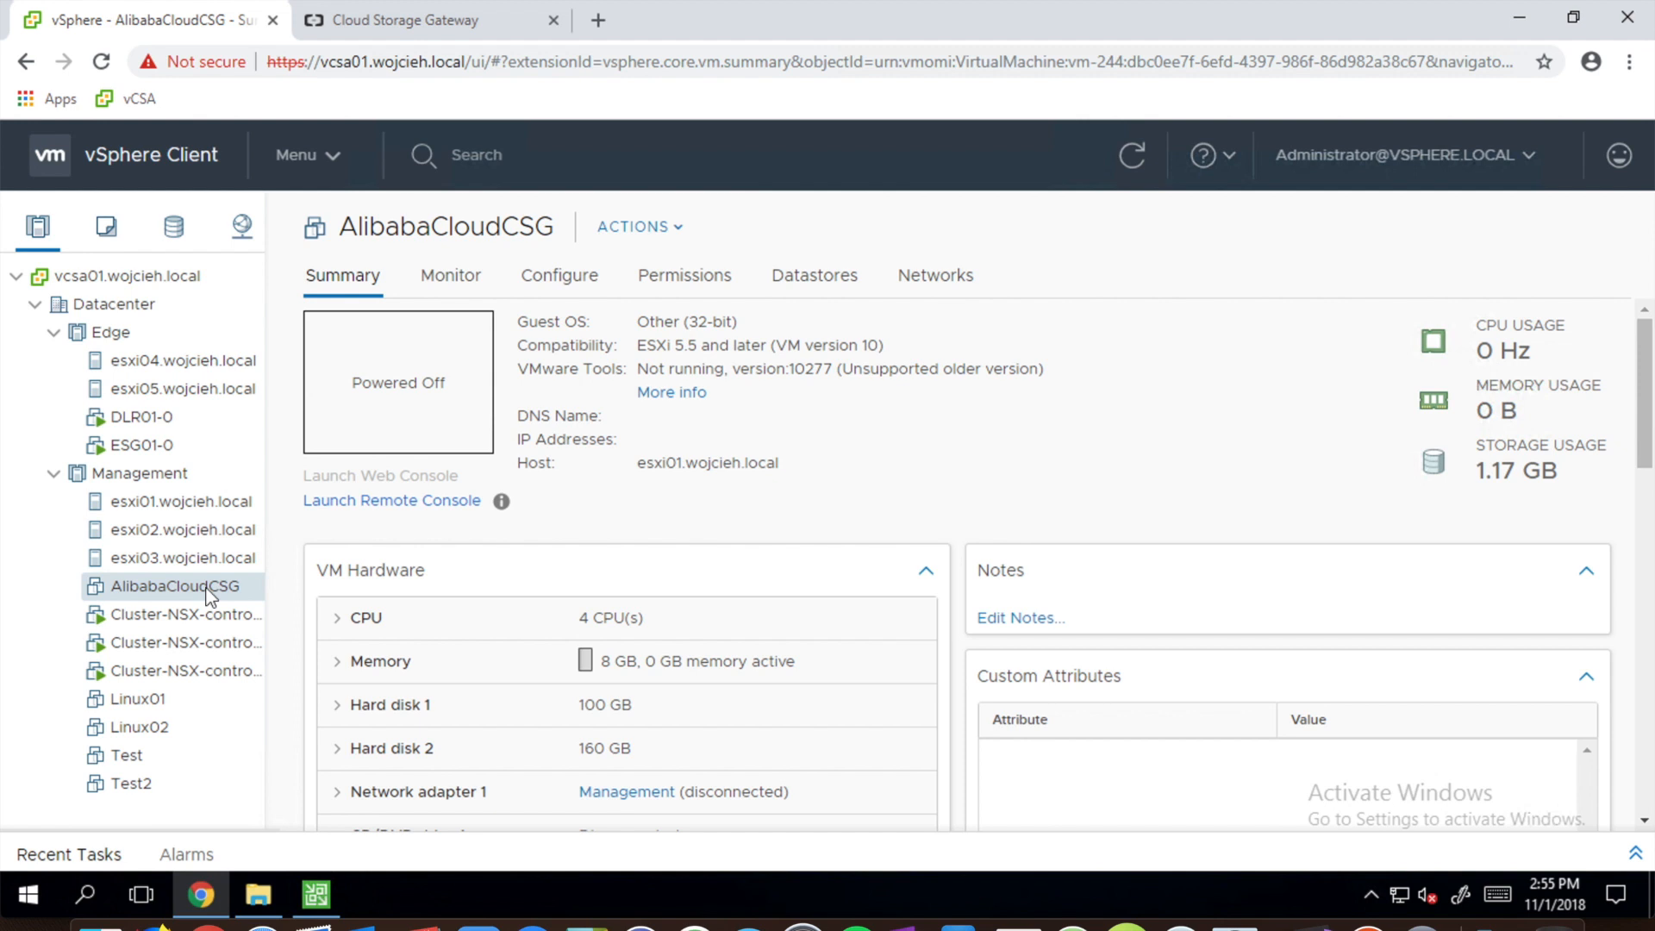
- Power on the AlibabaCloudCSG virtual machine
right_click(208, 595)
mouse_move(333, 173)
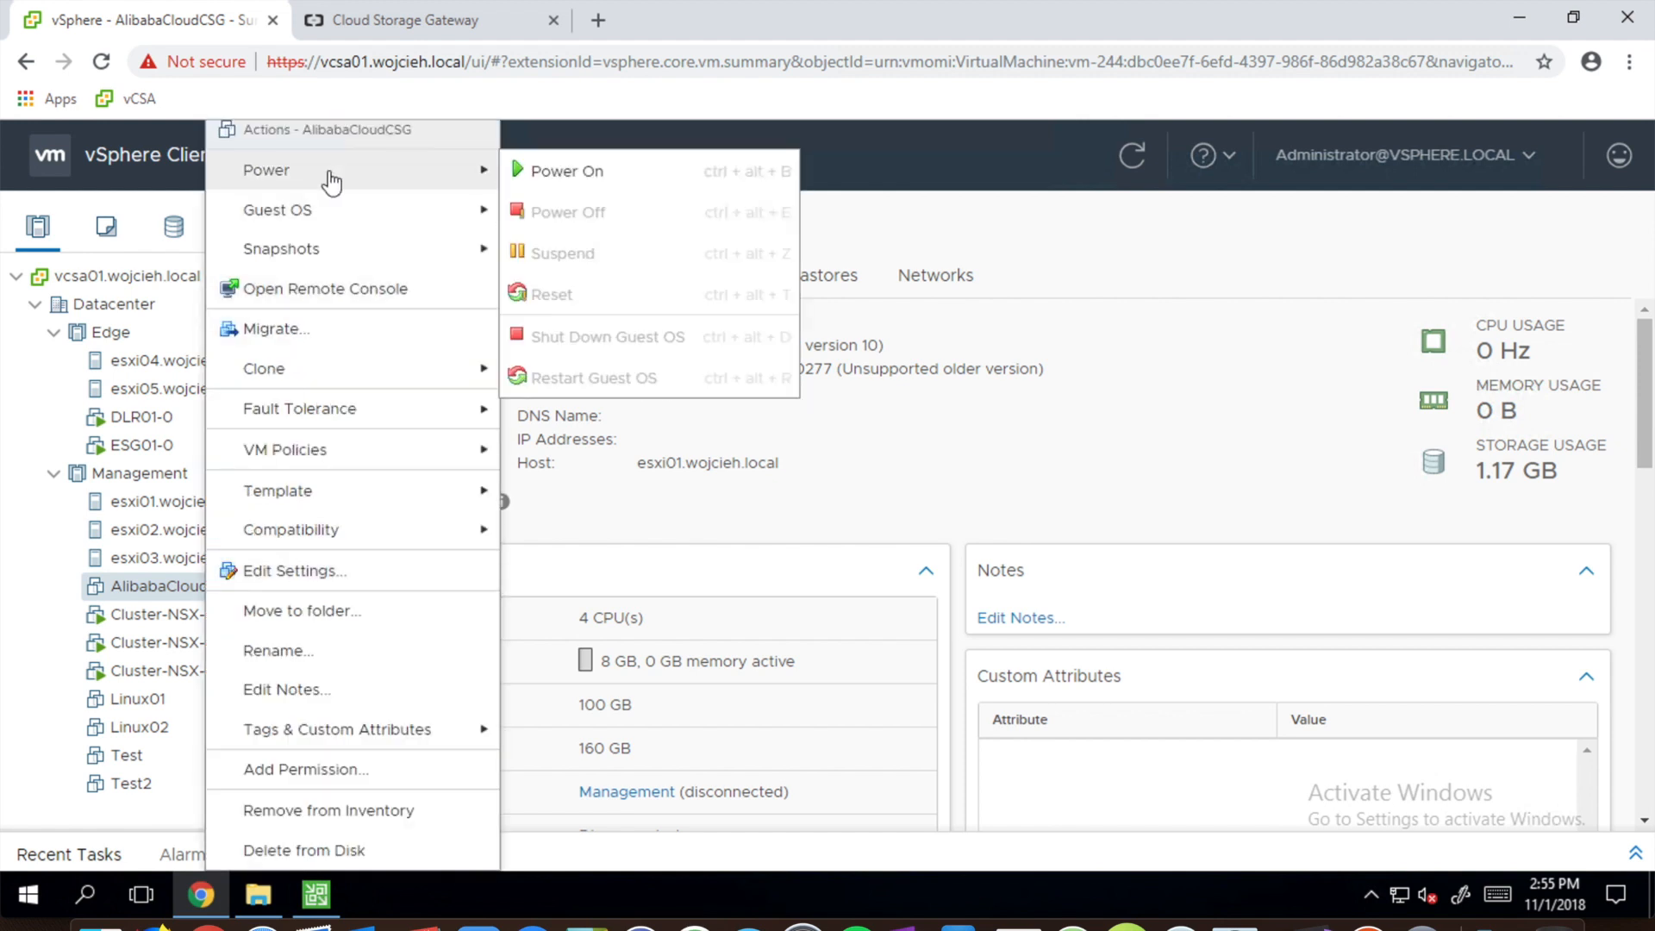
left_click(585, 178)
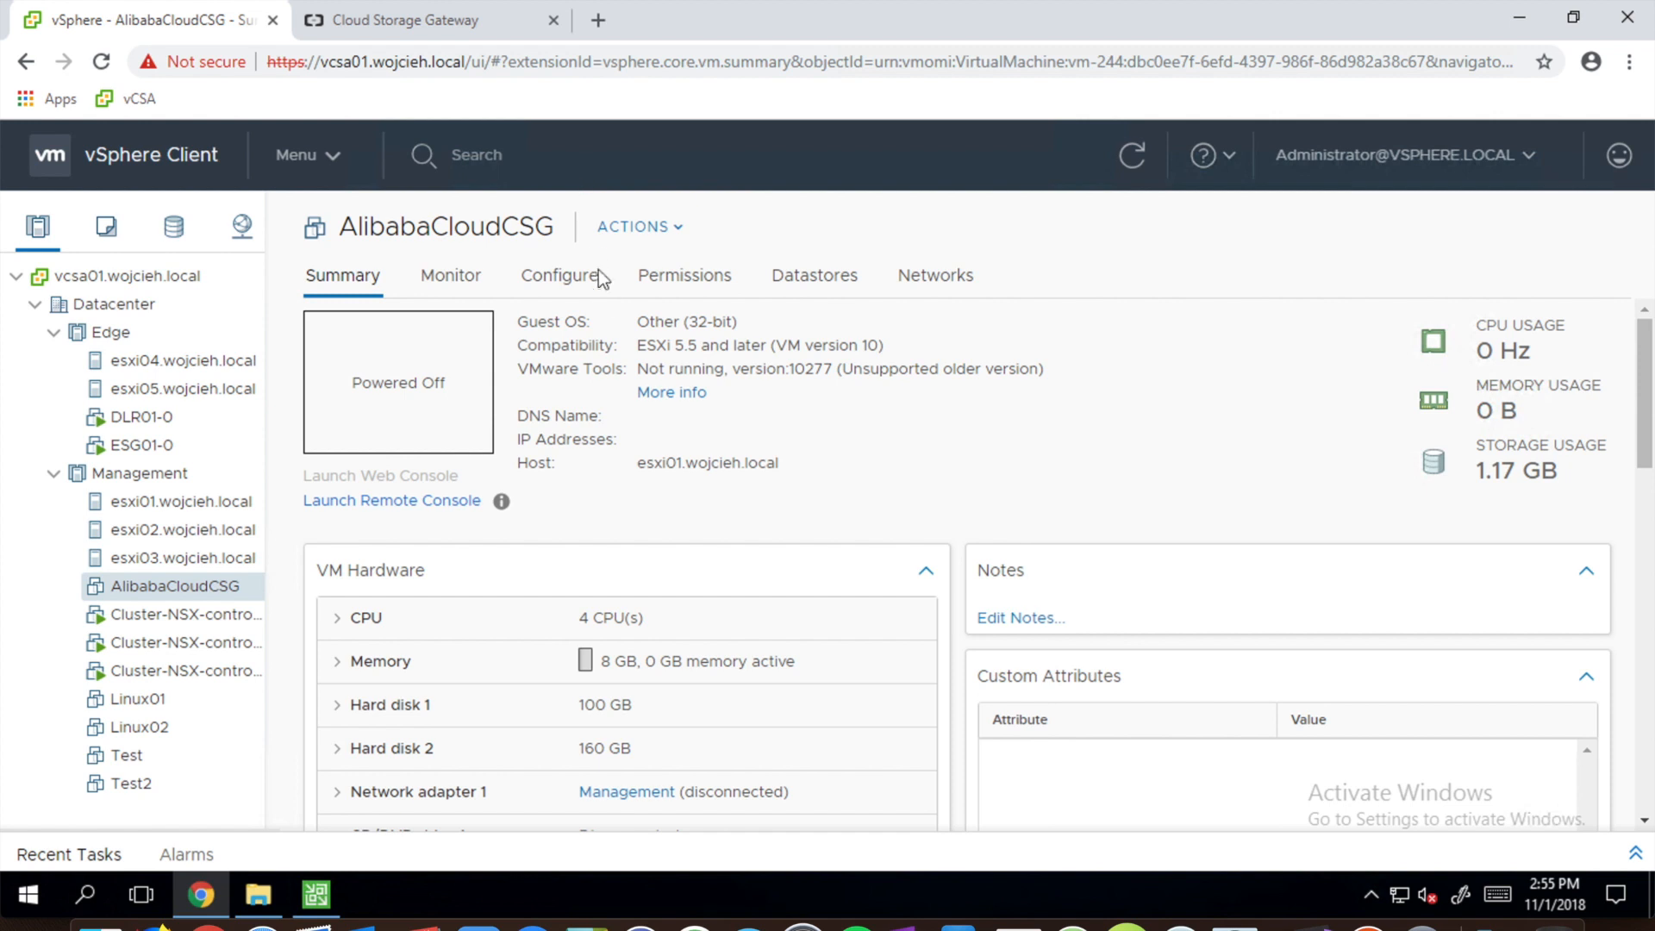
left_click(553, 21)
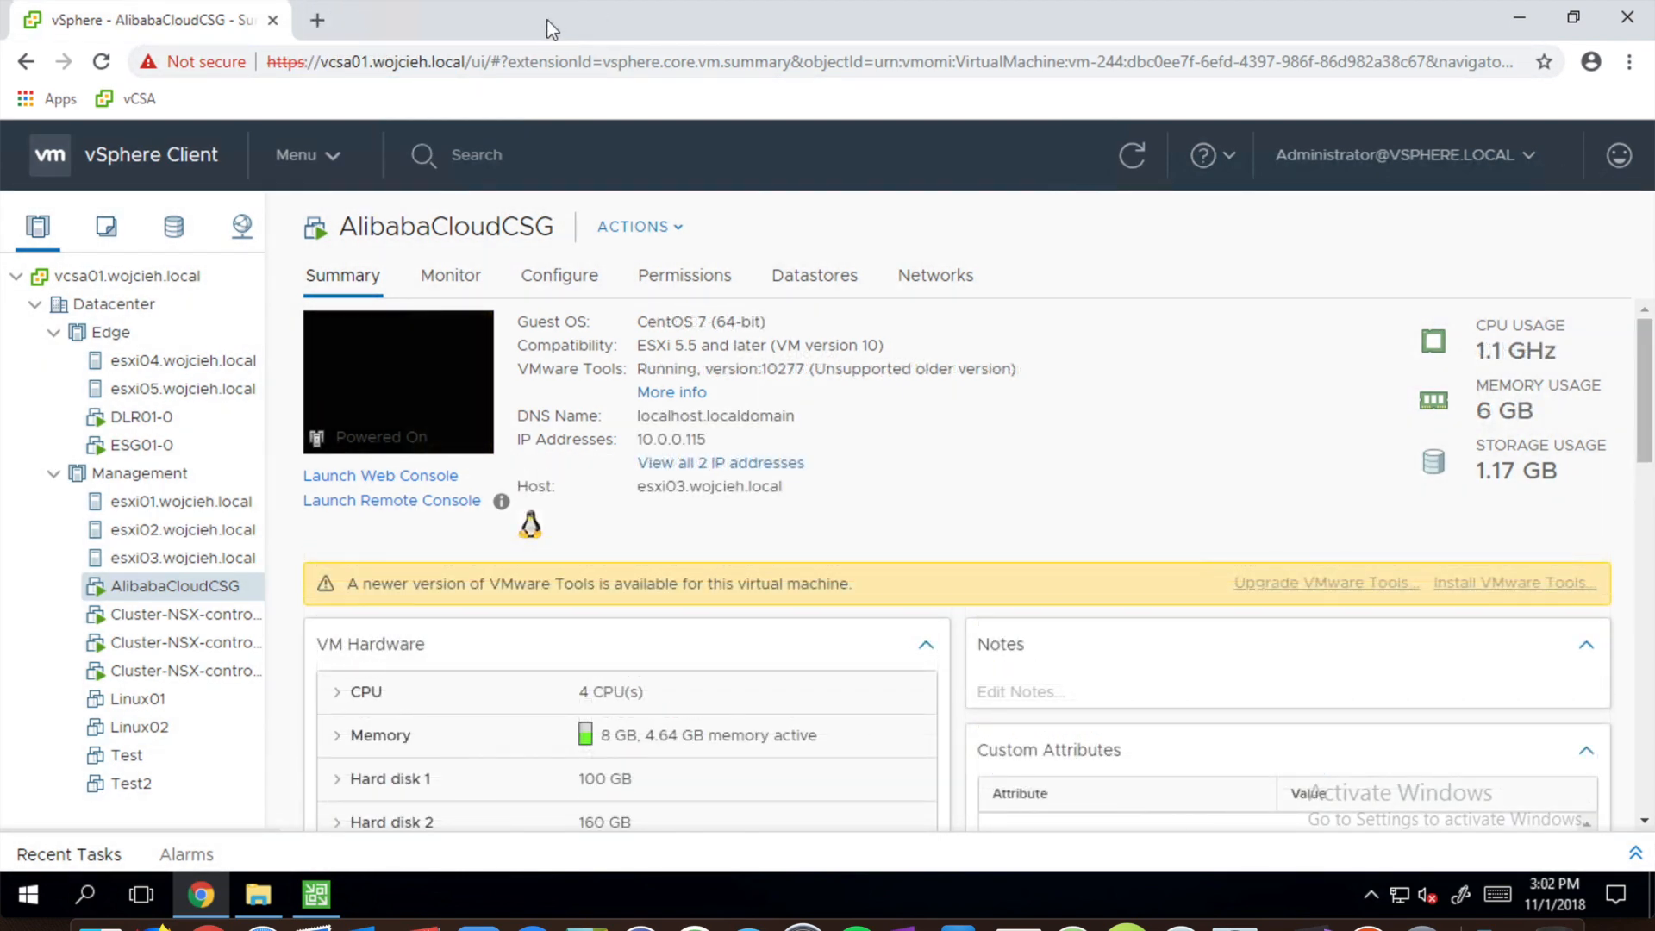
left_click(317, 20)
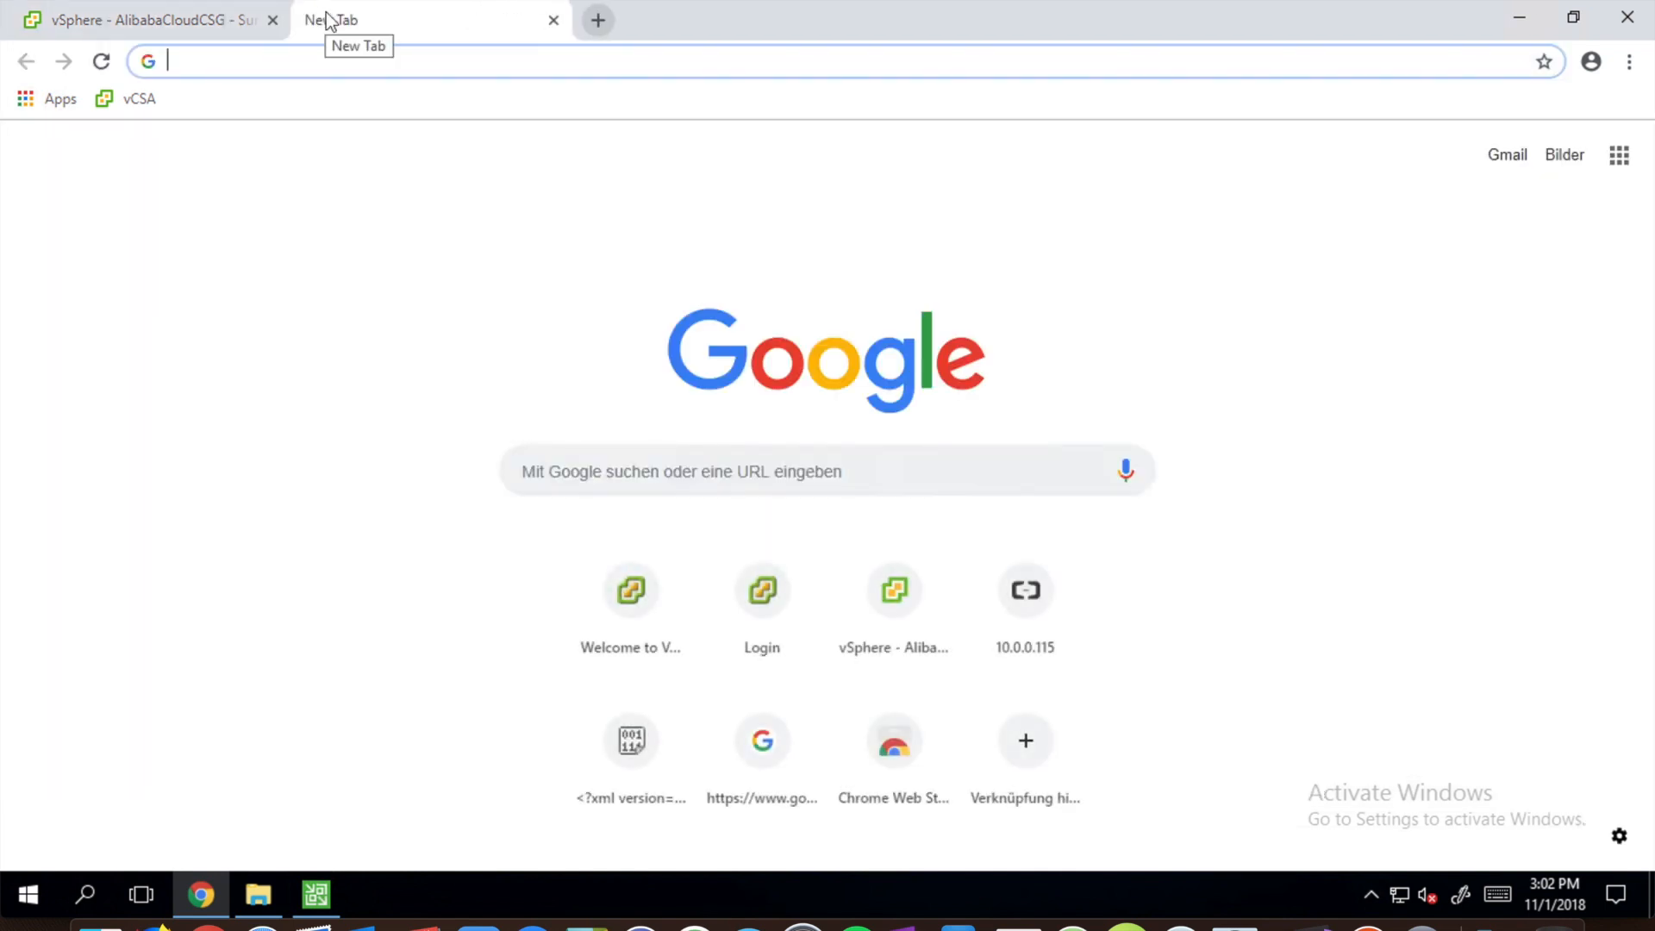
type("https://")
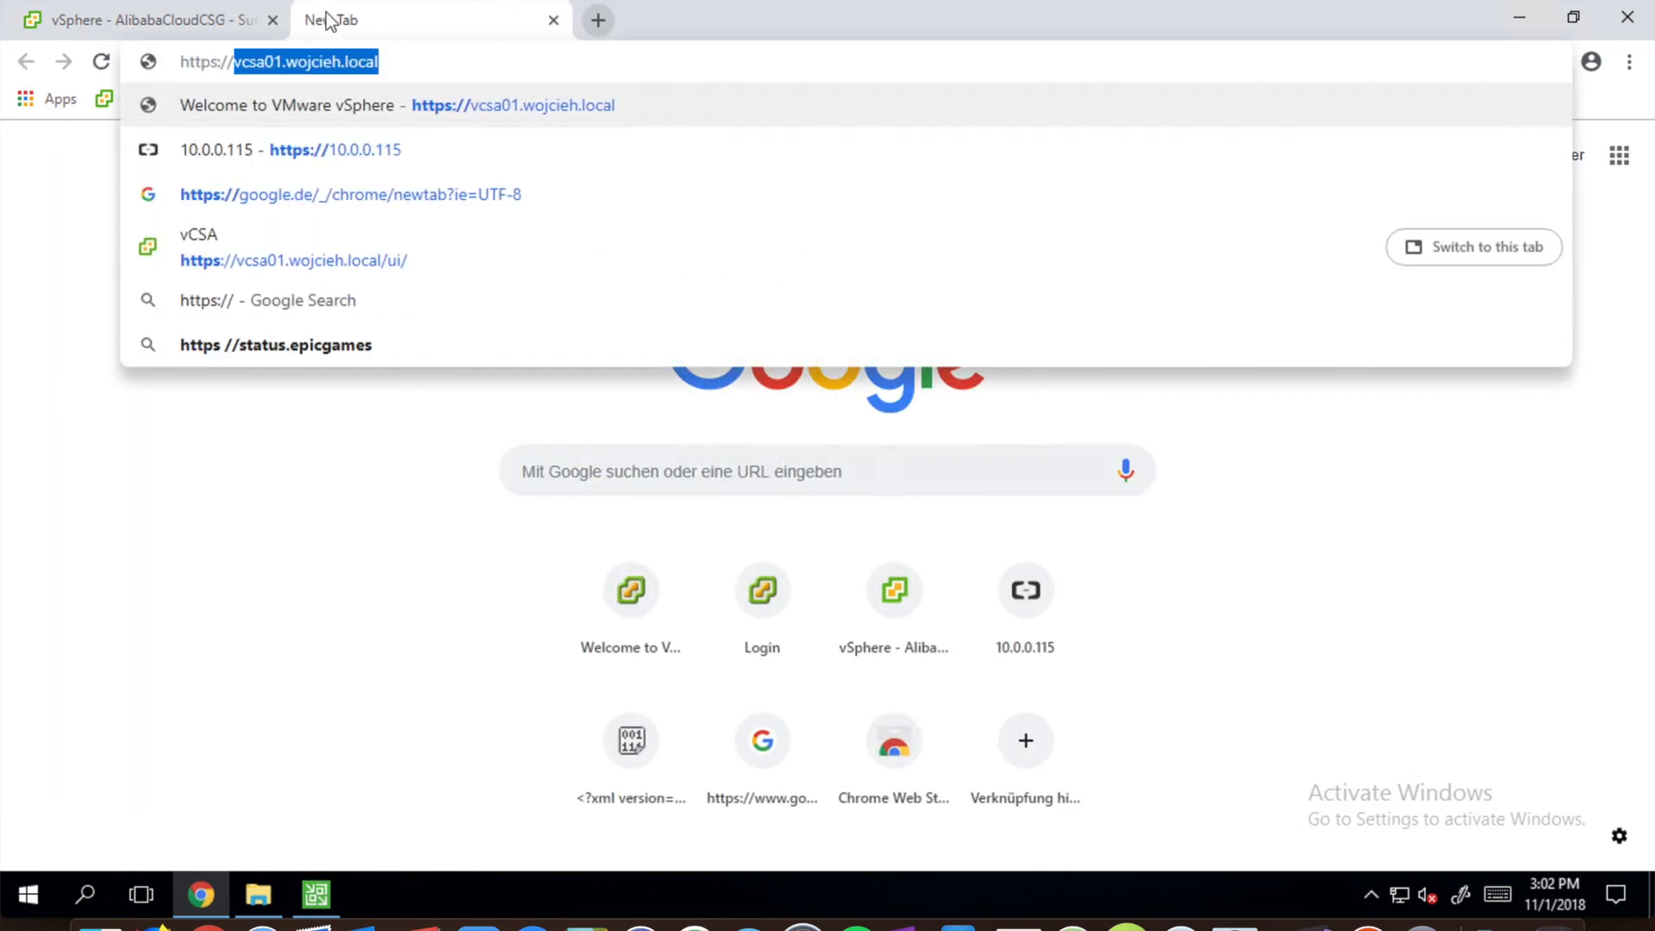
key("Down")
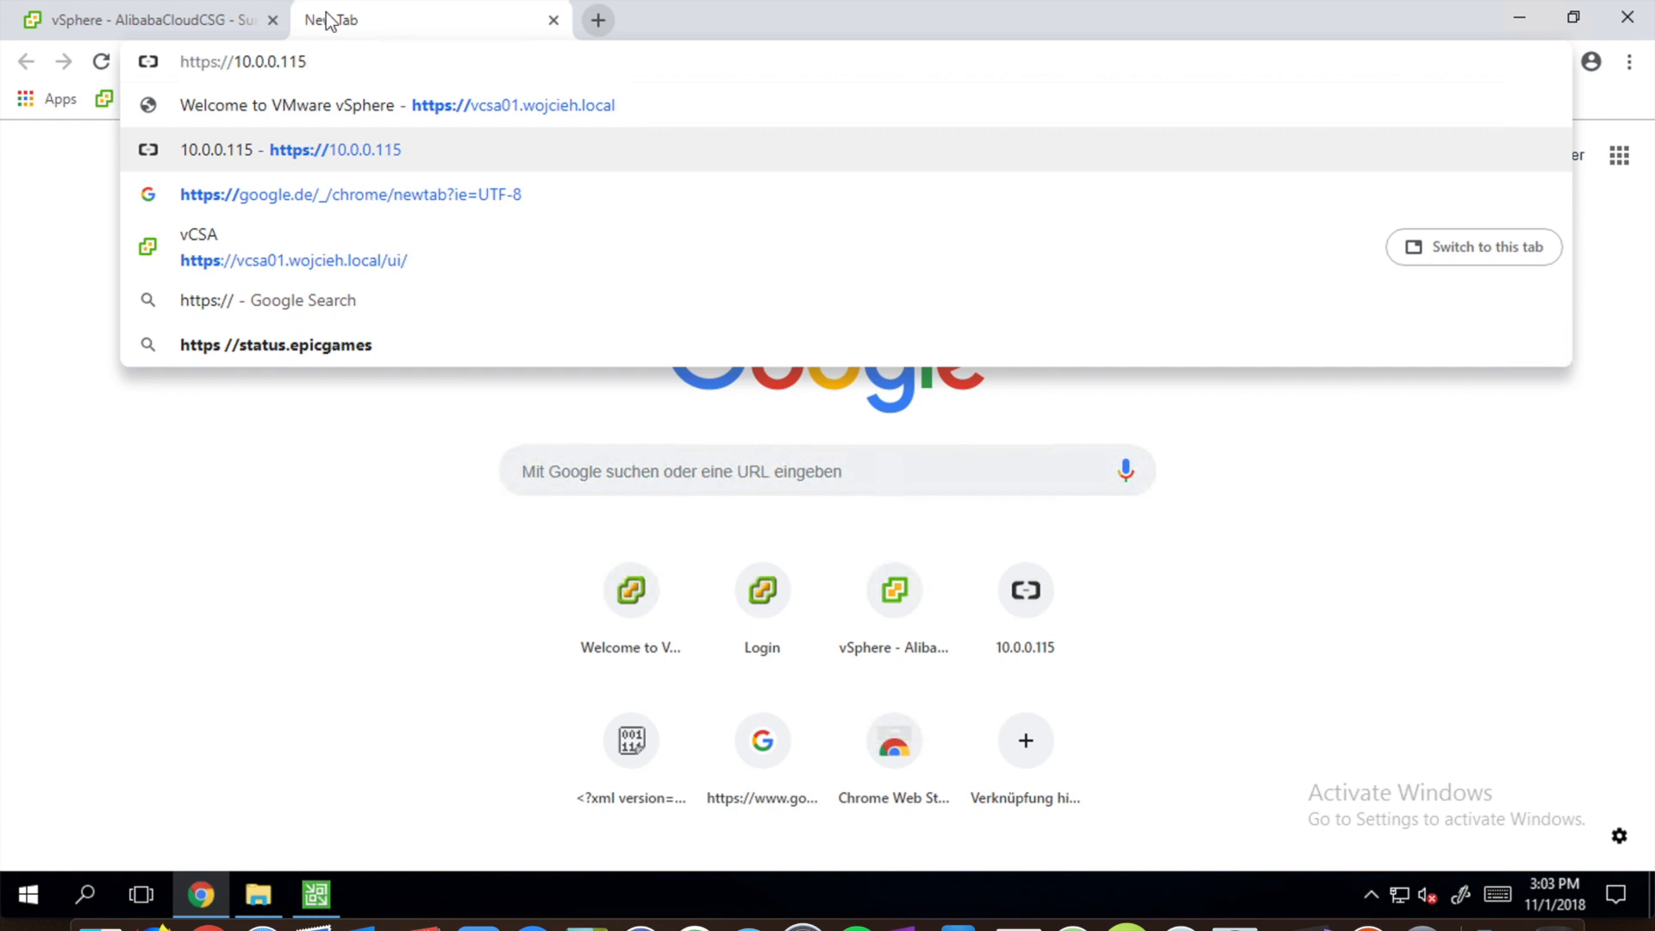
key("Return")
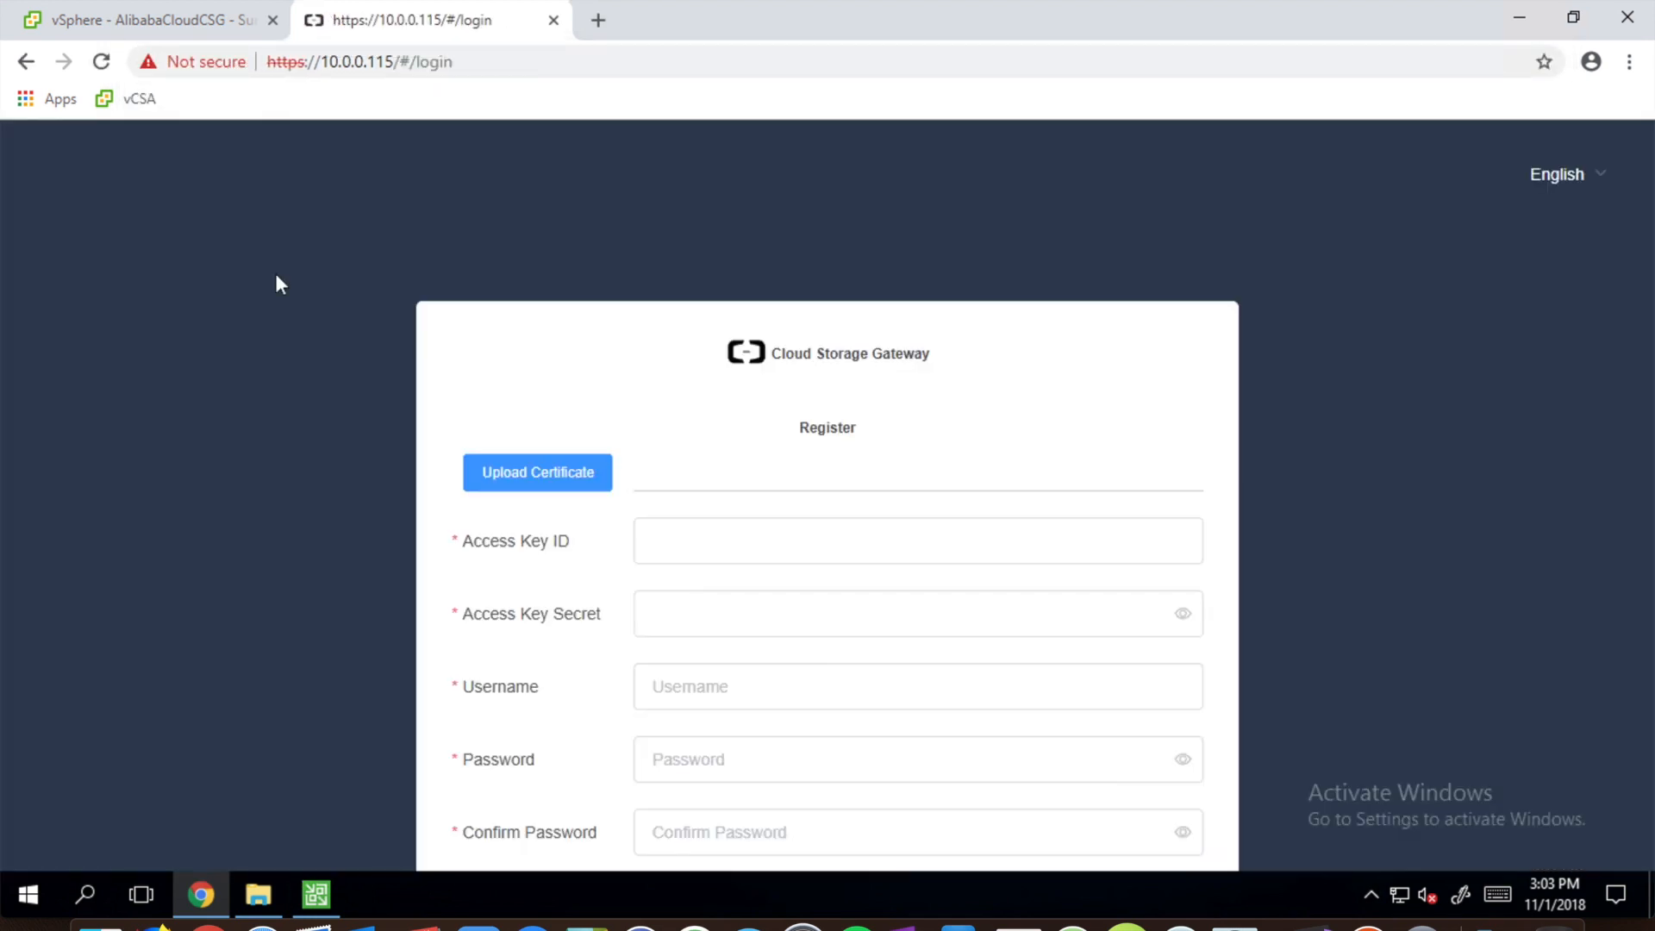
- Register the gateway by uploading its certificate file, entering the access key ID, access key secret, username and password, and submitting the form
left_click(538, 470)
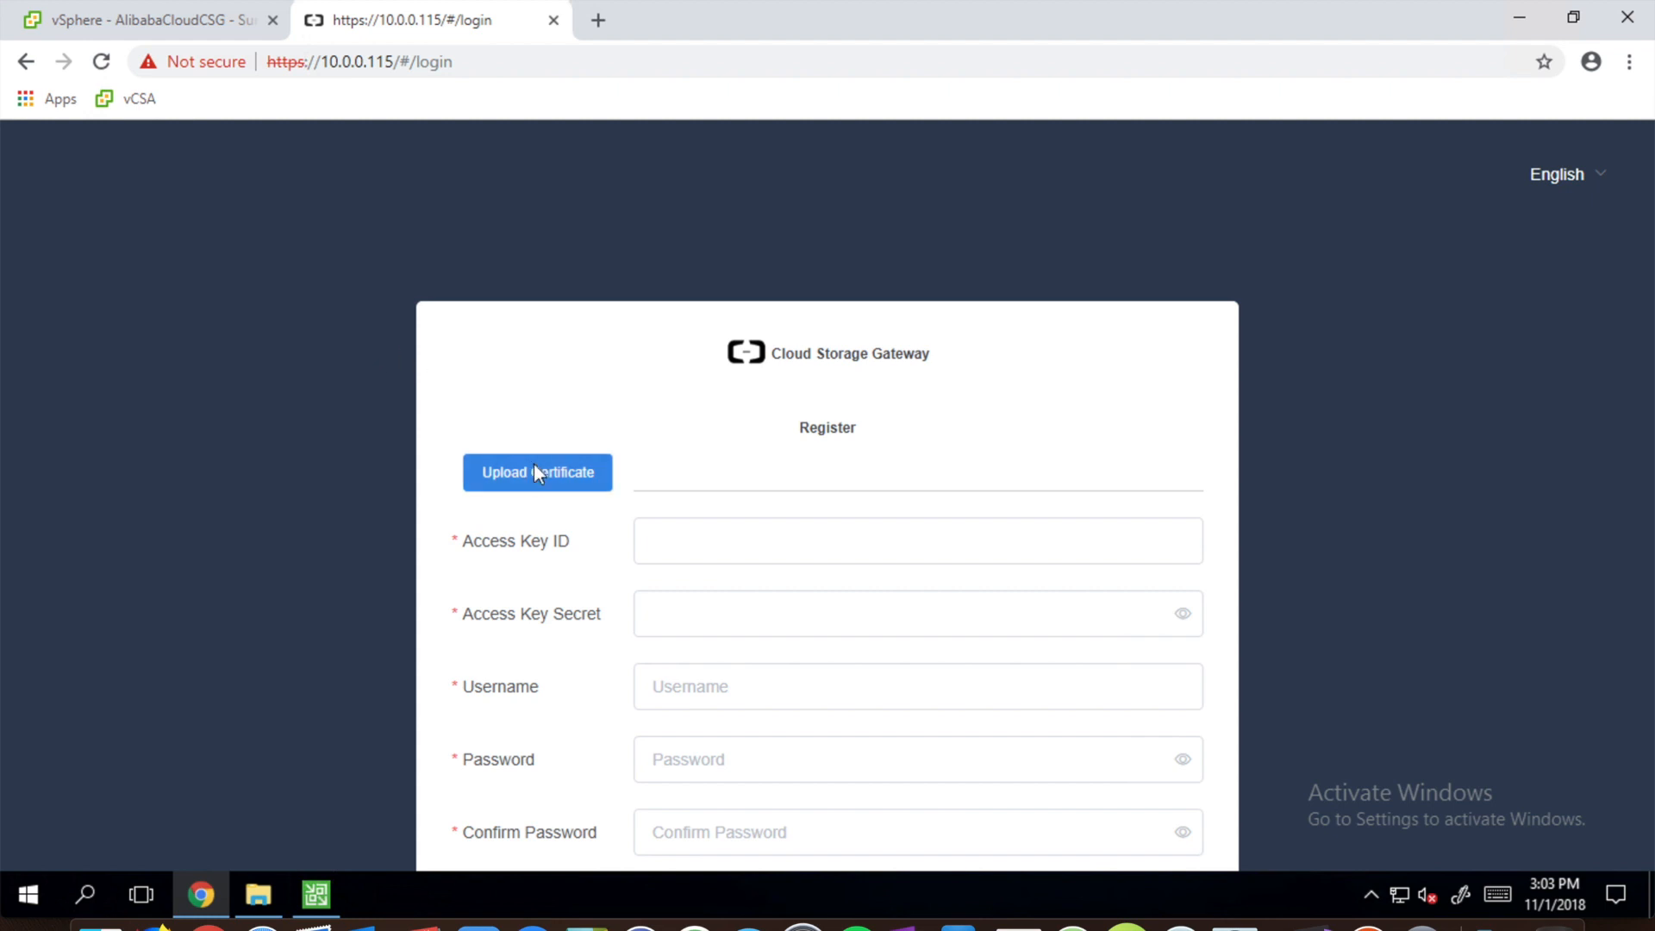
double_click(297, 188)
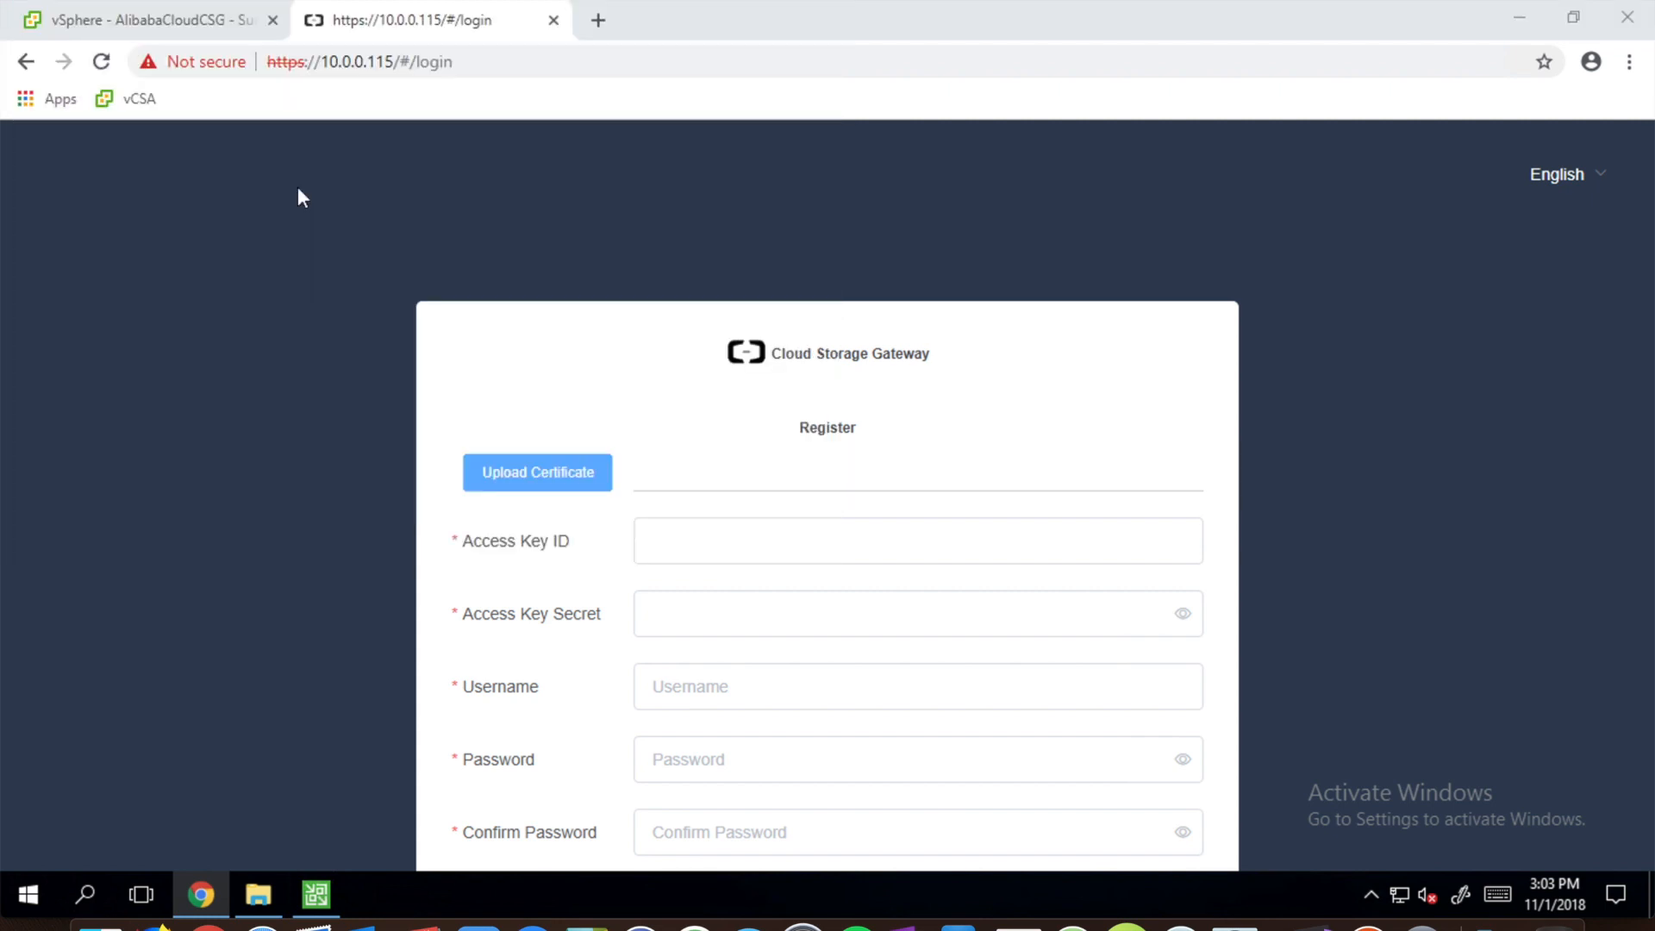
left_click(663, 531)
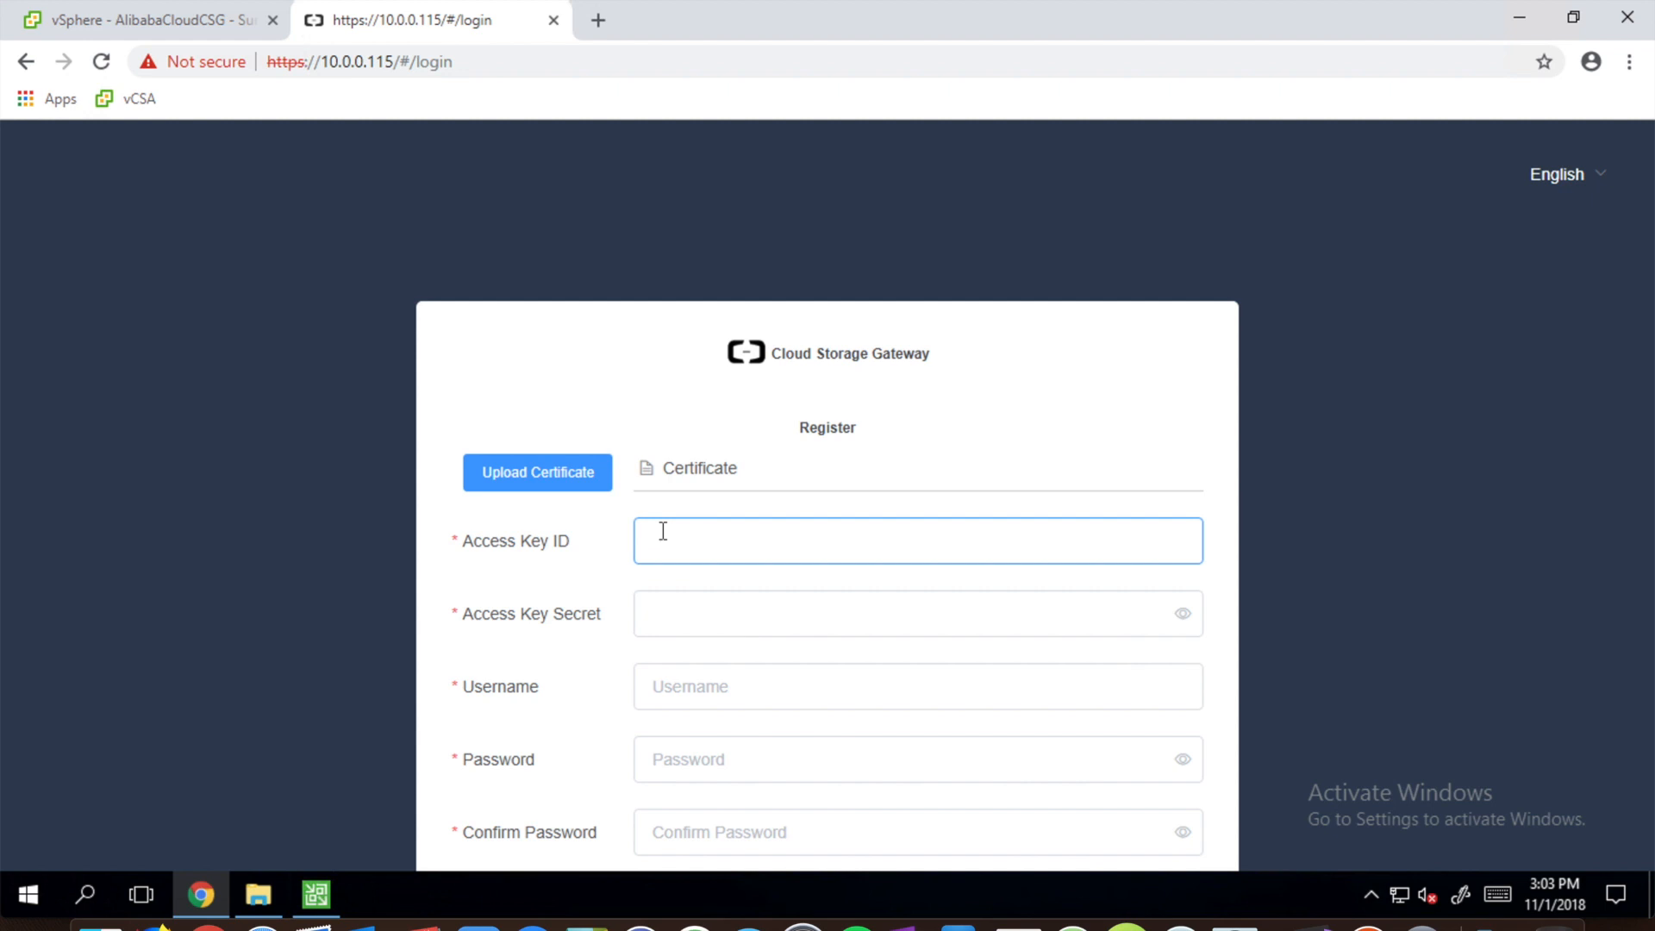
left_click(677, 680)
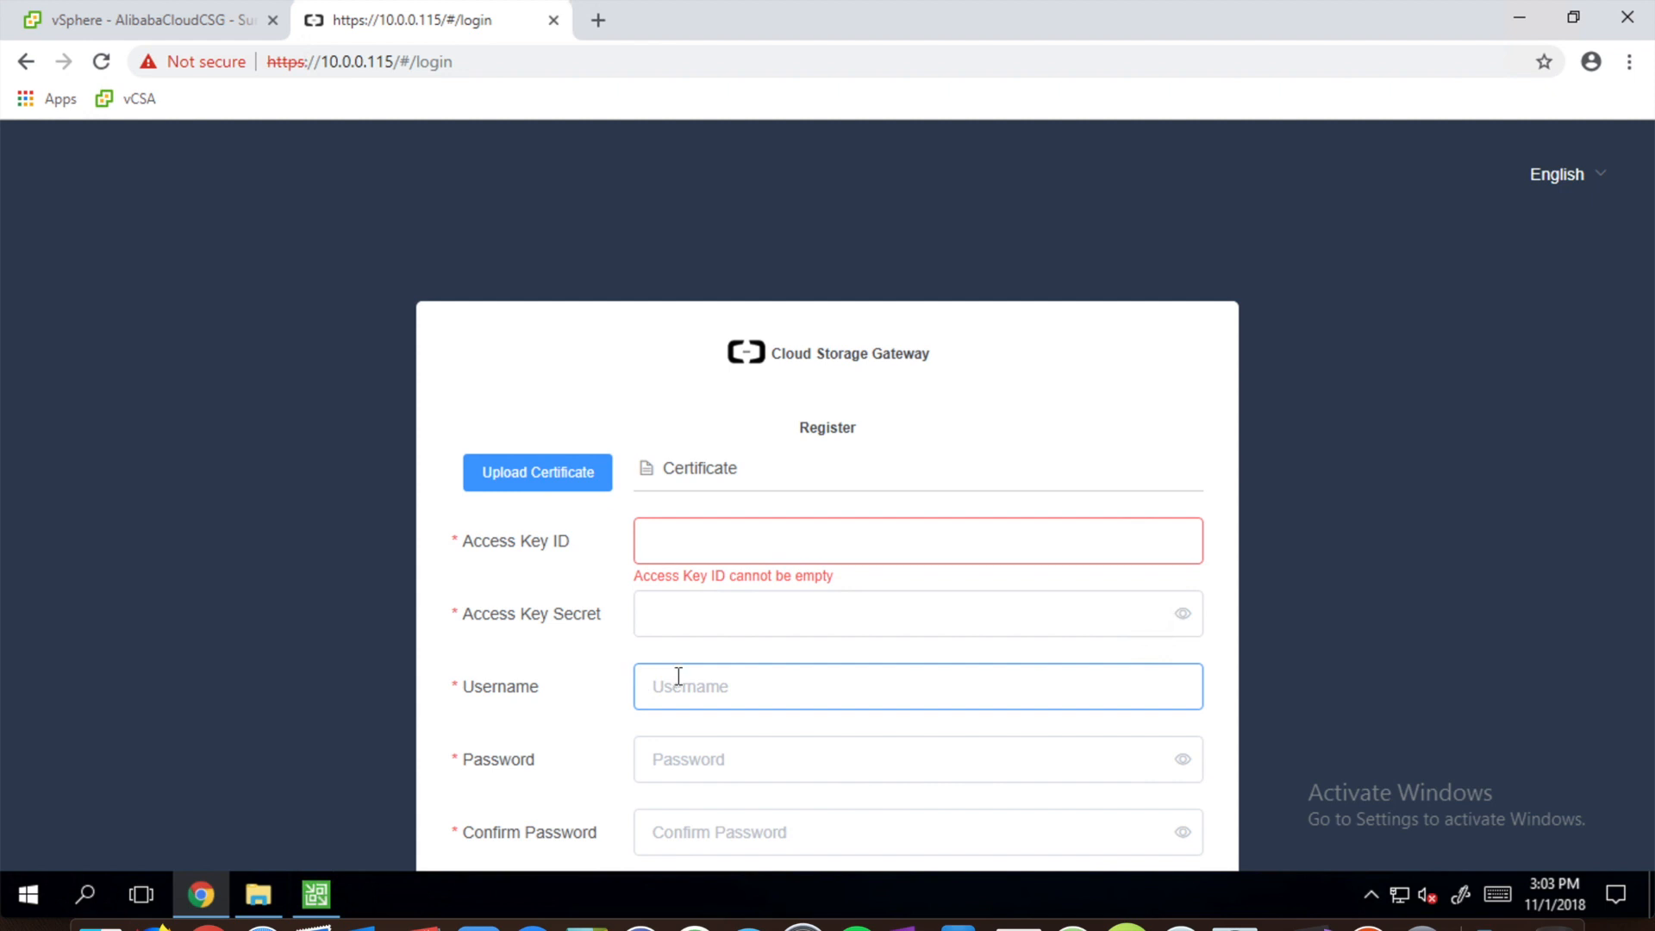
left_click(719, 556)
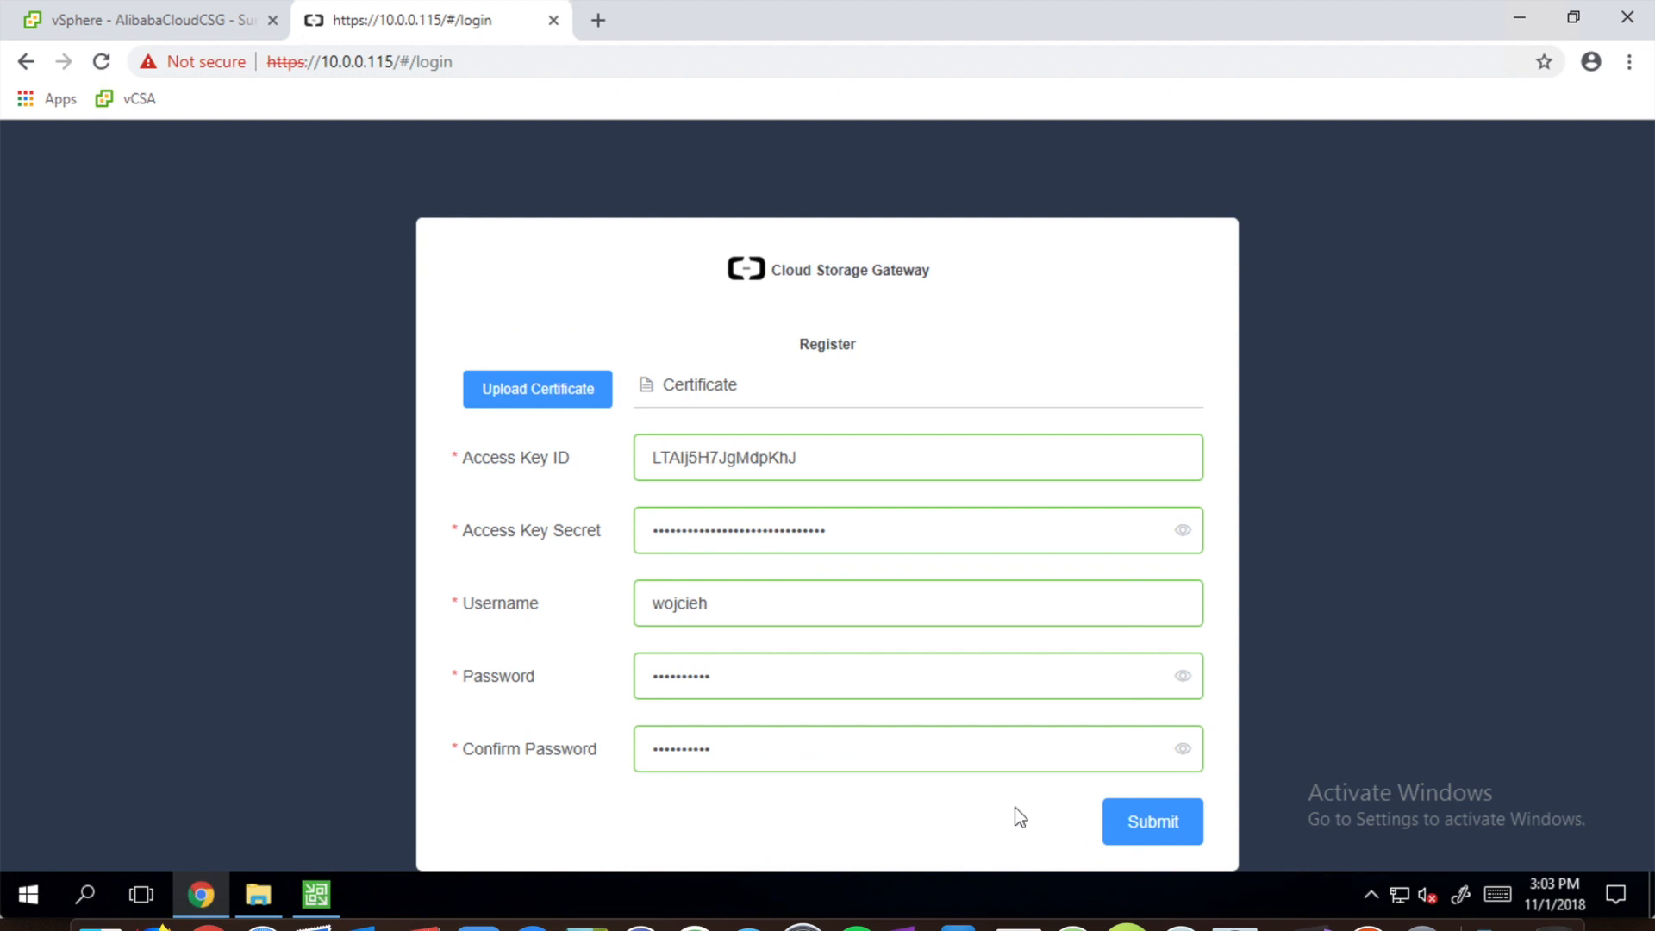
left_click(1156, 825)
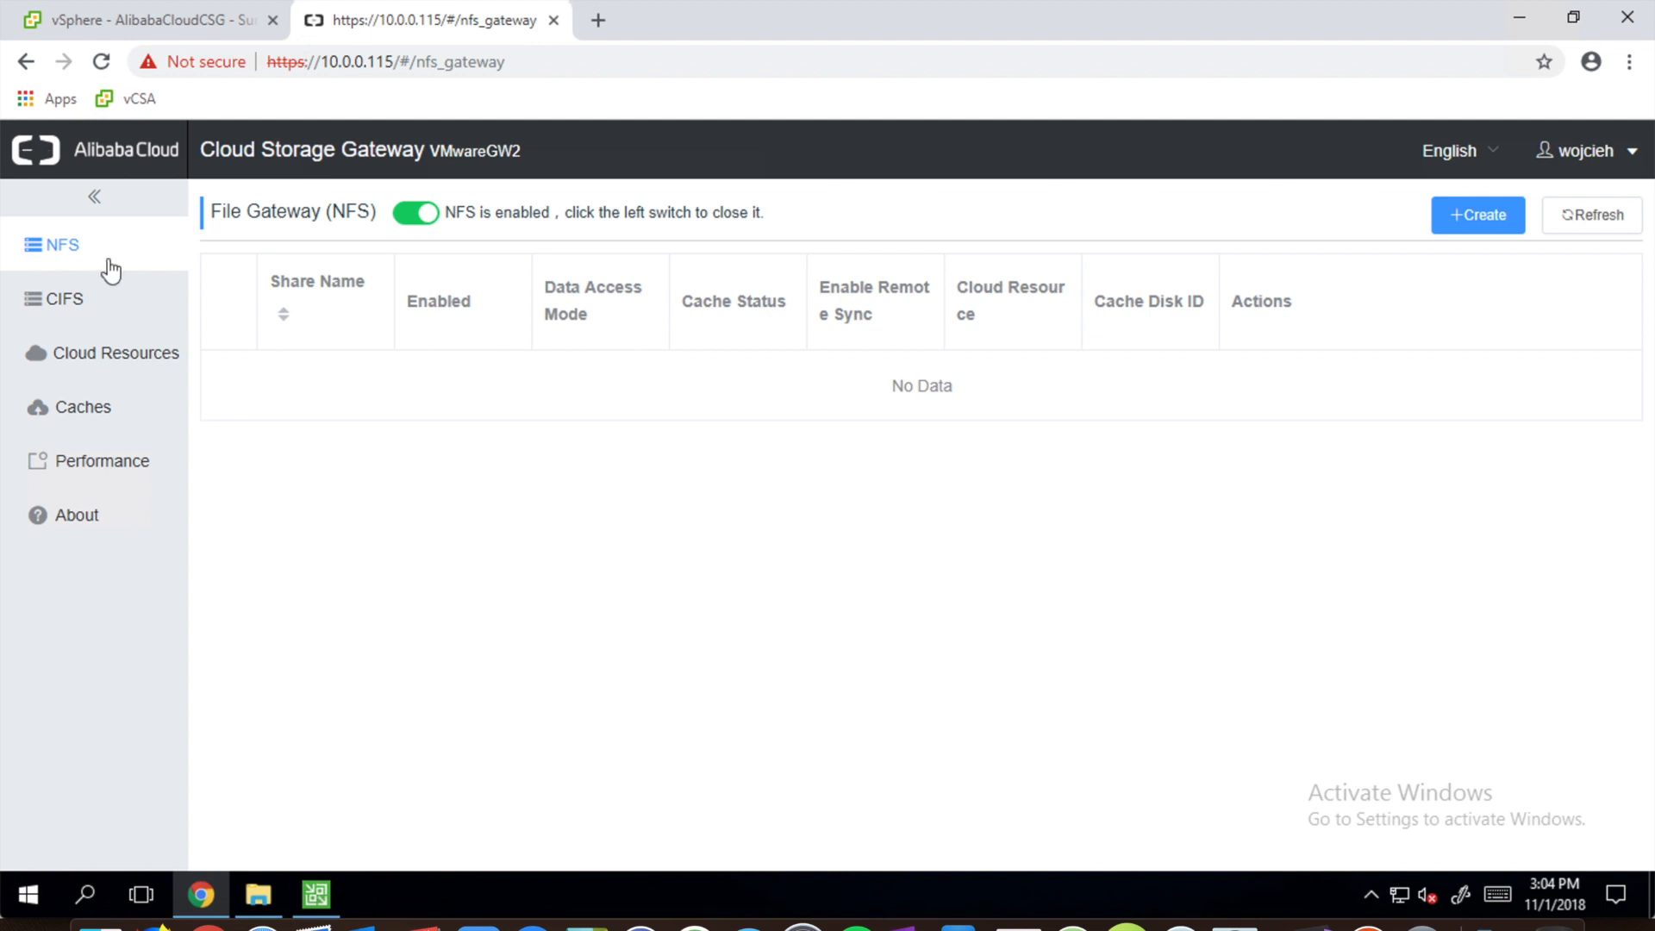
- Disable the NFS file gateway service, and look through the CIFS, Cloud Resources, Caches and Performance pages
left_click(419, 223)
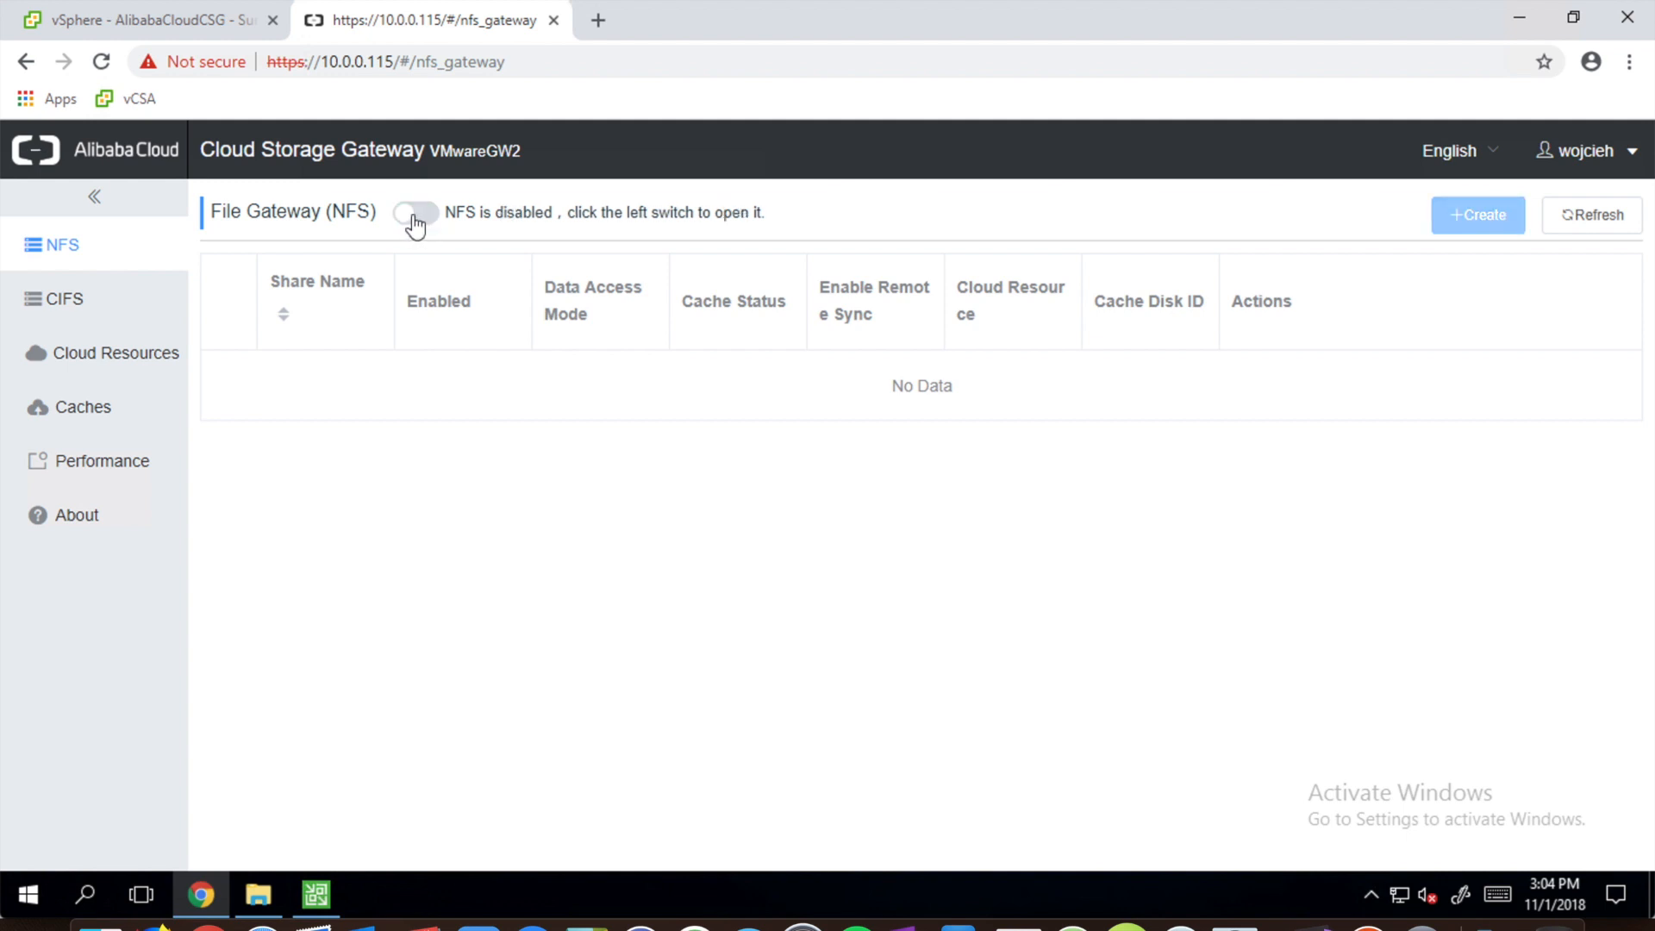
left_click(117, 317)
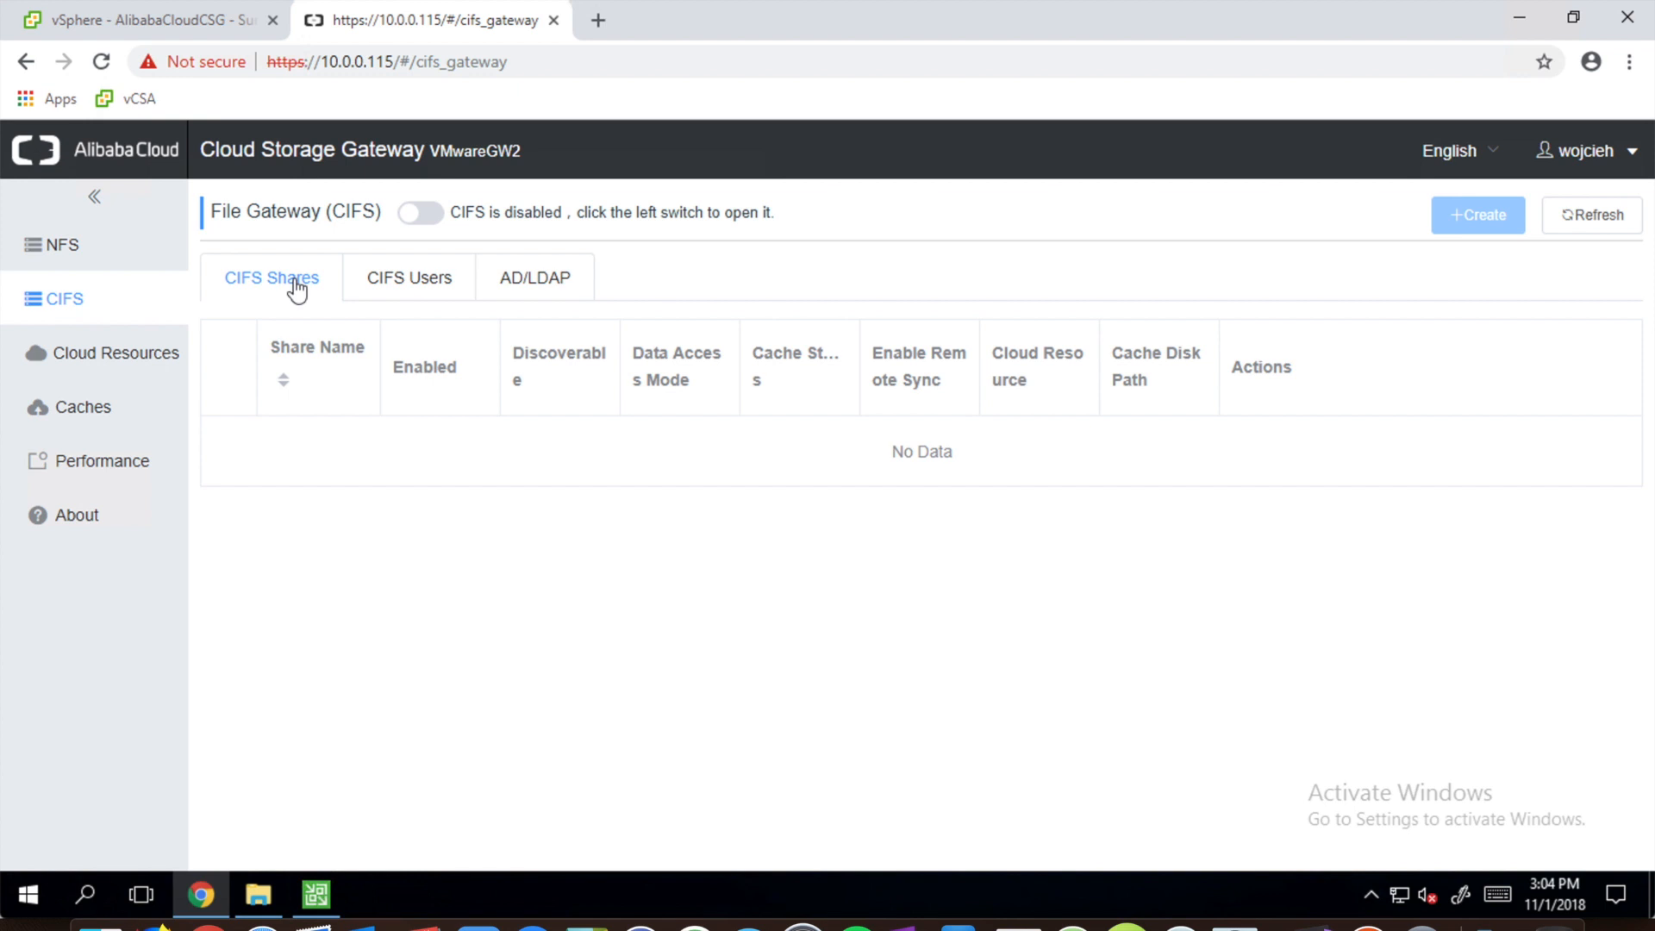
left_click(91, 359)
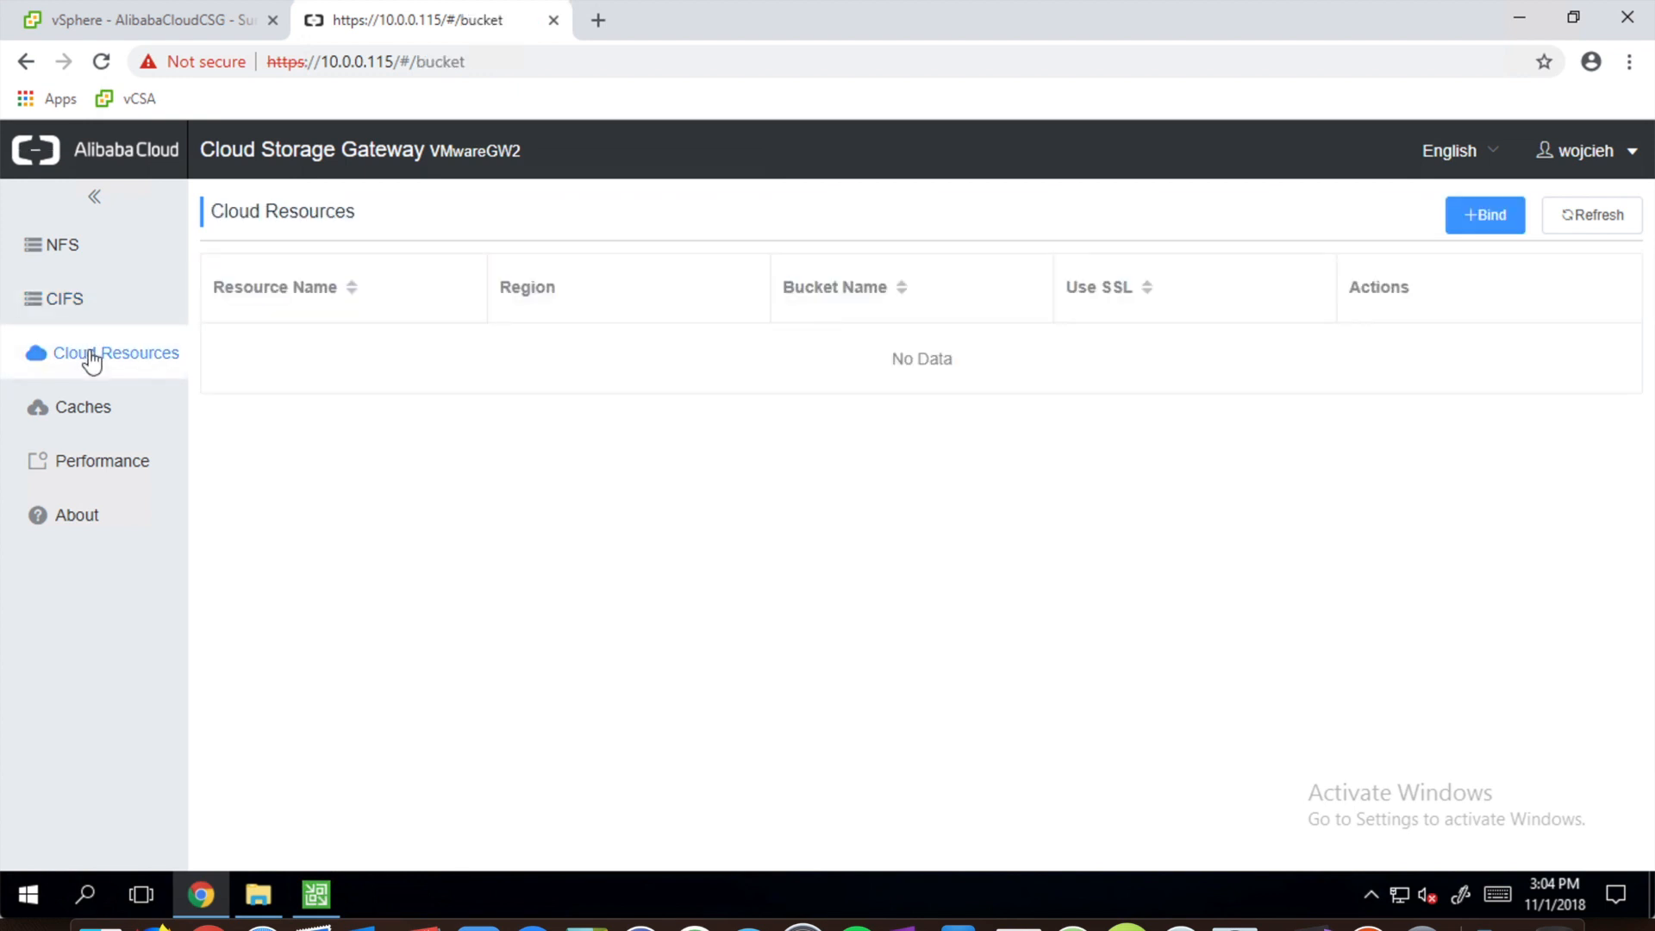
left_click(94, 407)
left_click(97, 483)
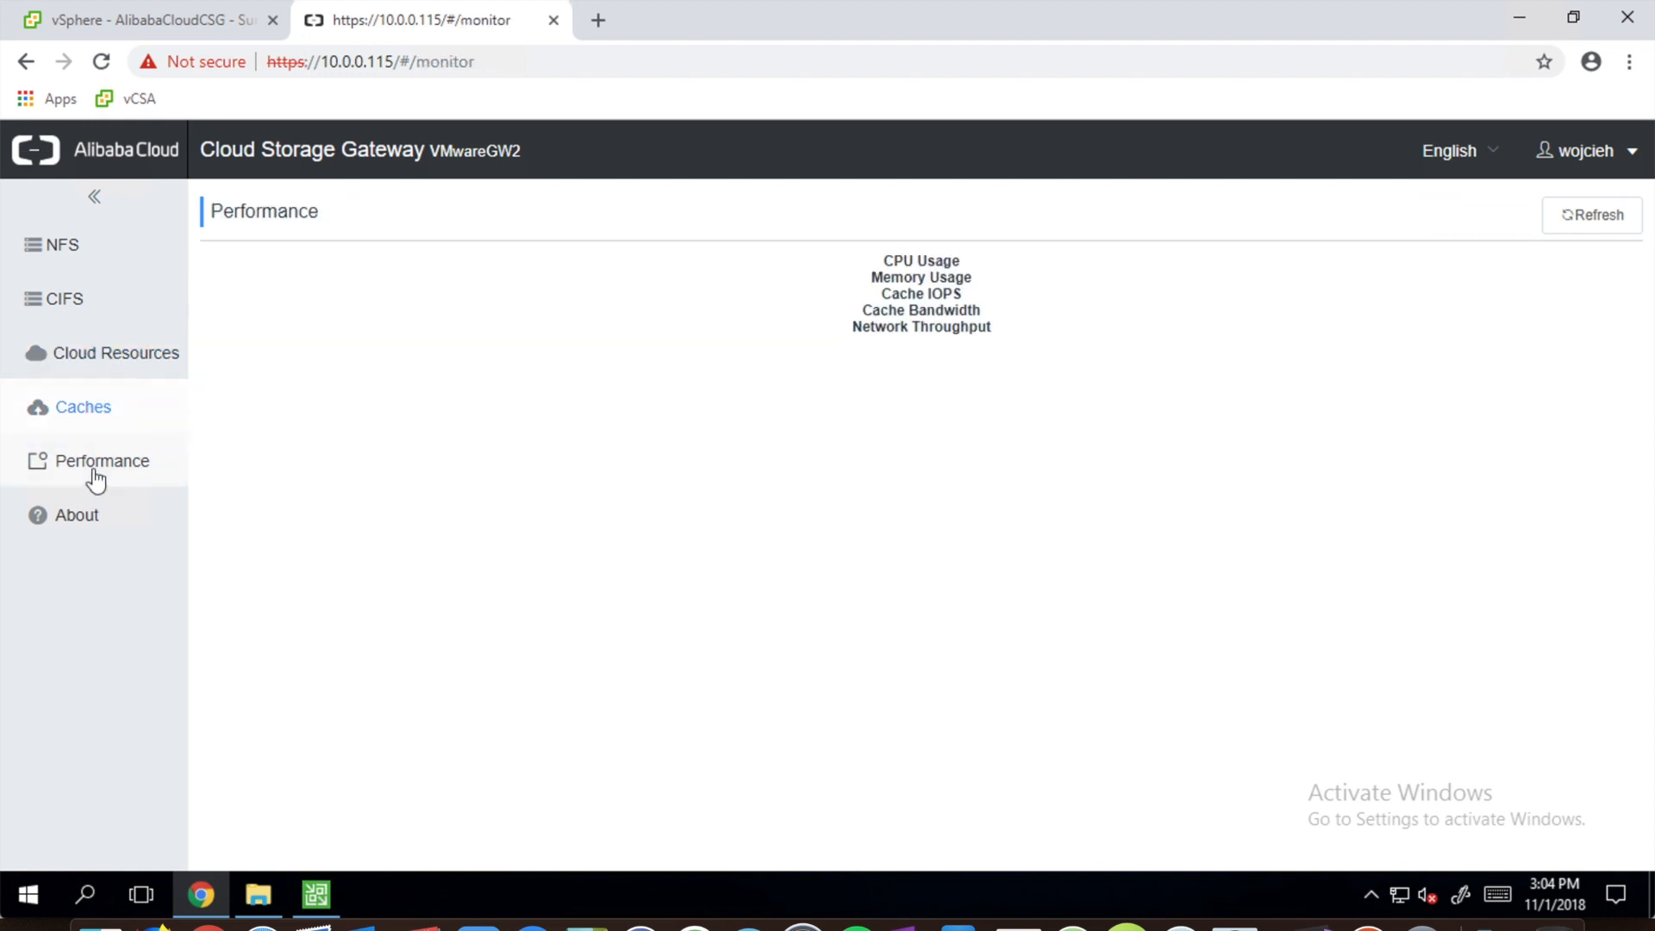
scroll(992, 440, "down", 10)
scroll(1036, 449, "up", 10)
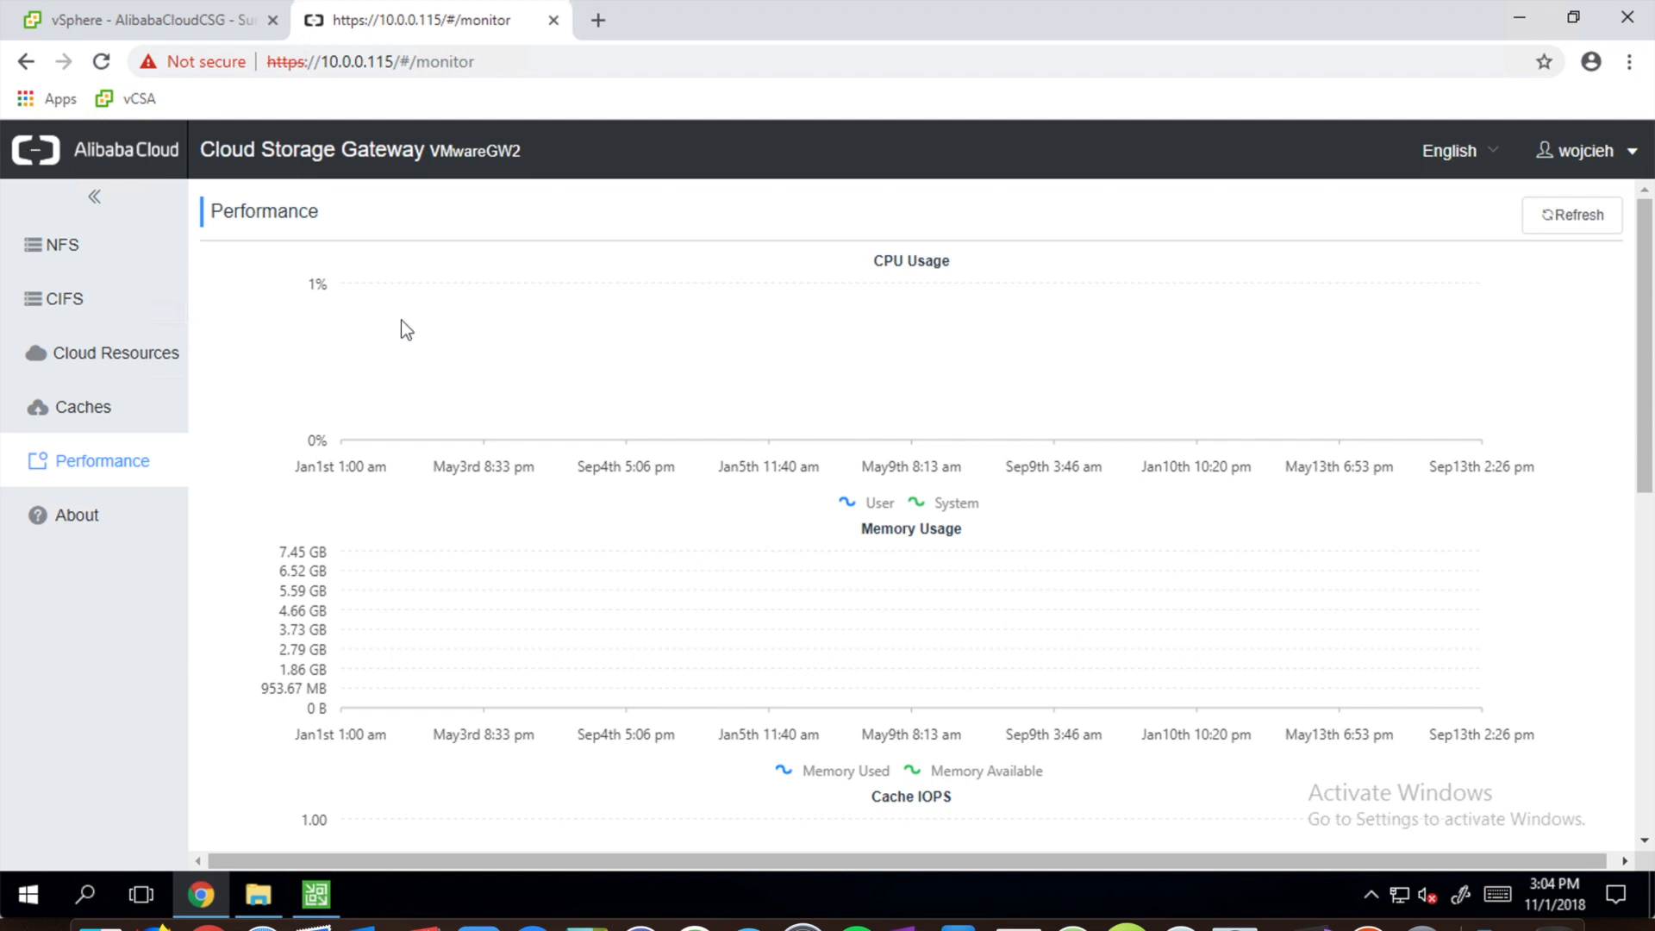
- Create a cache on the 160 GB virtual disk /dev/sdb without reusing the file system
left_click(94, 414)
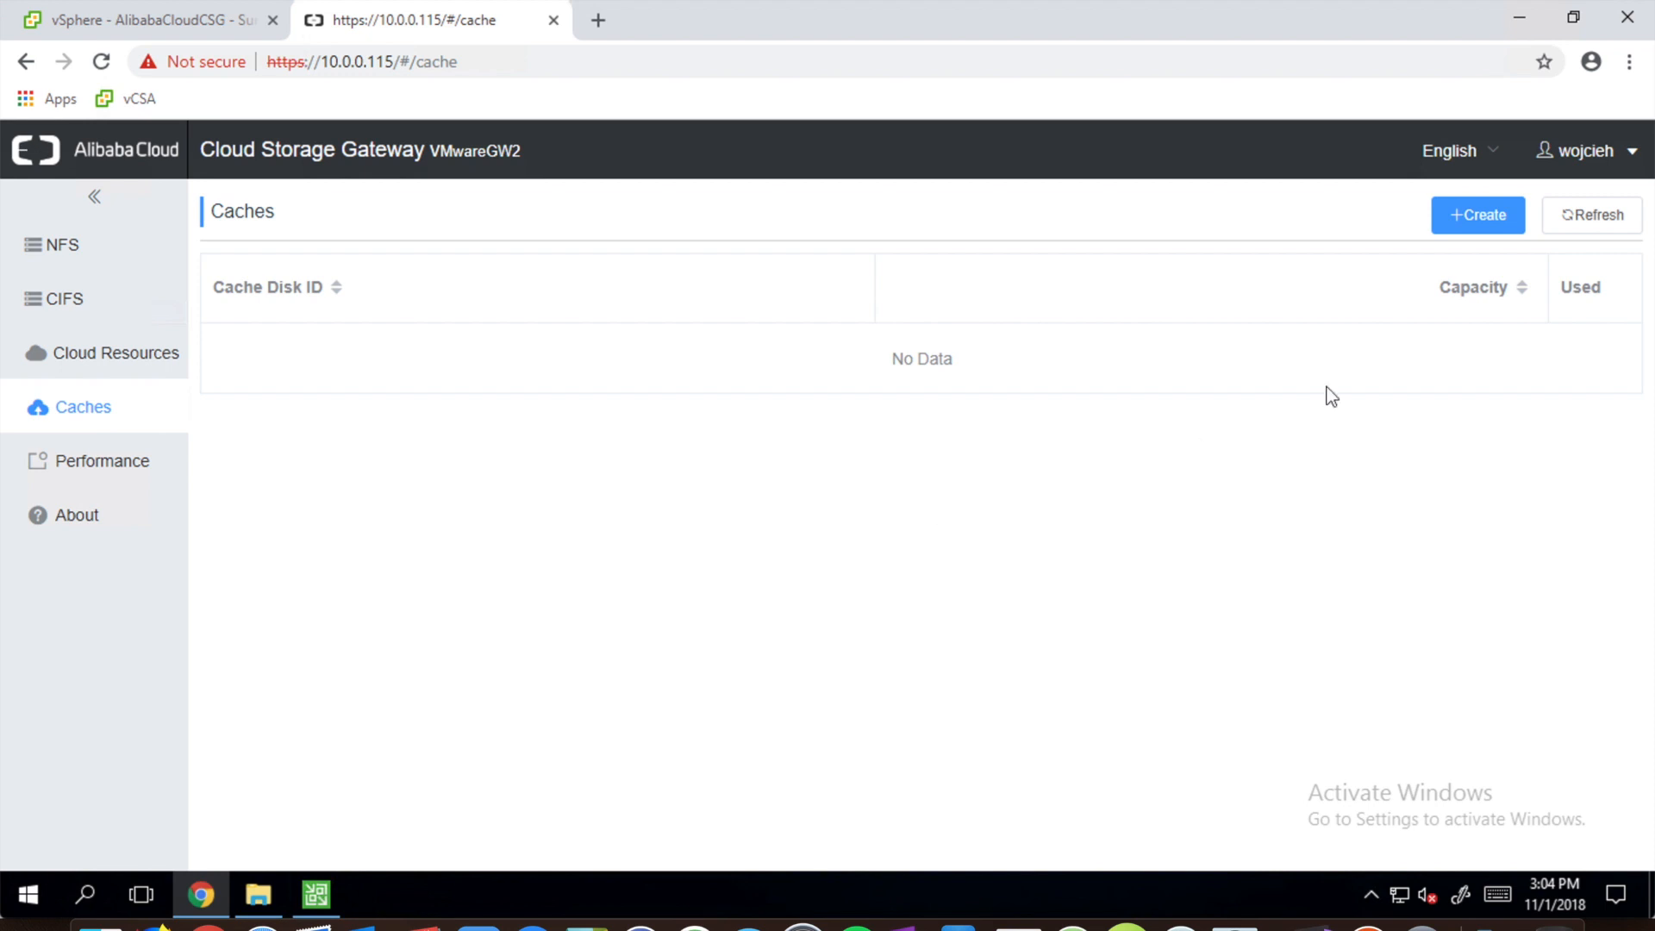
left_click(1463, 220)
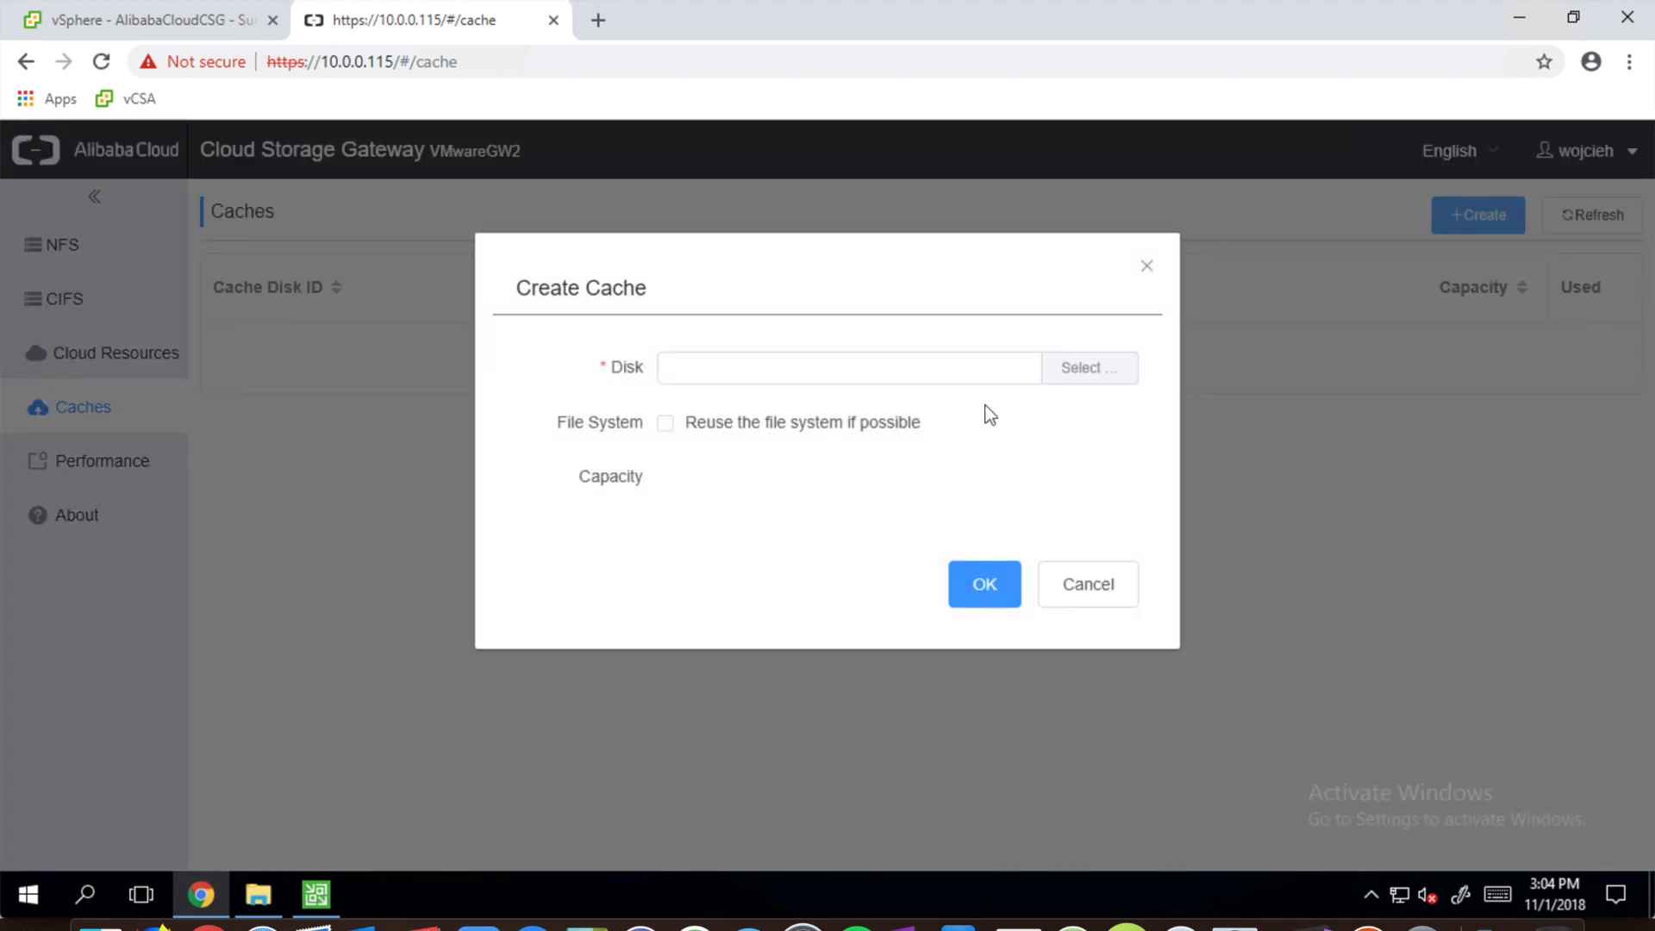
left_click(1083, 371)
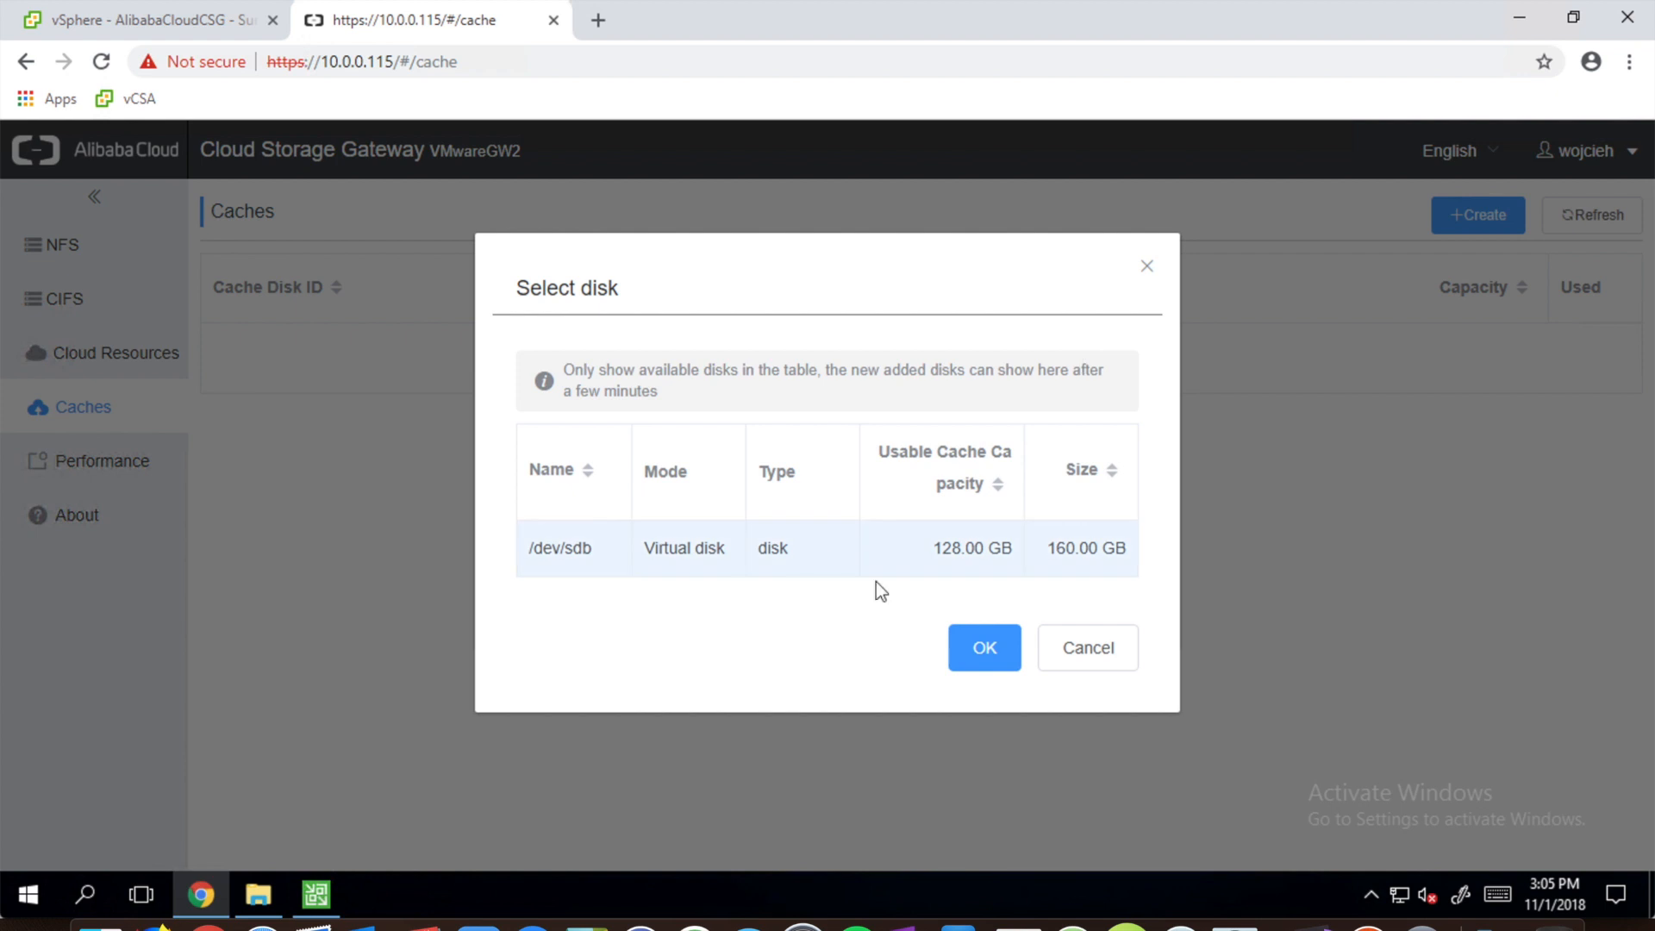
left_click(988, 655)
left_click(966, 585)
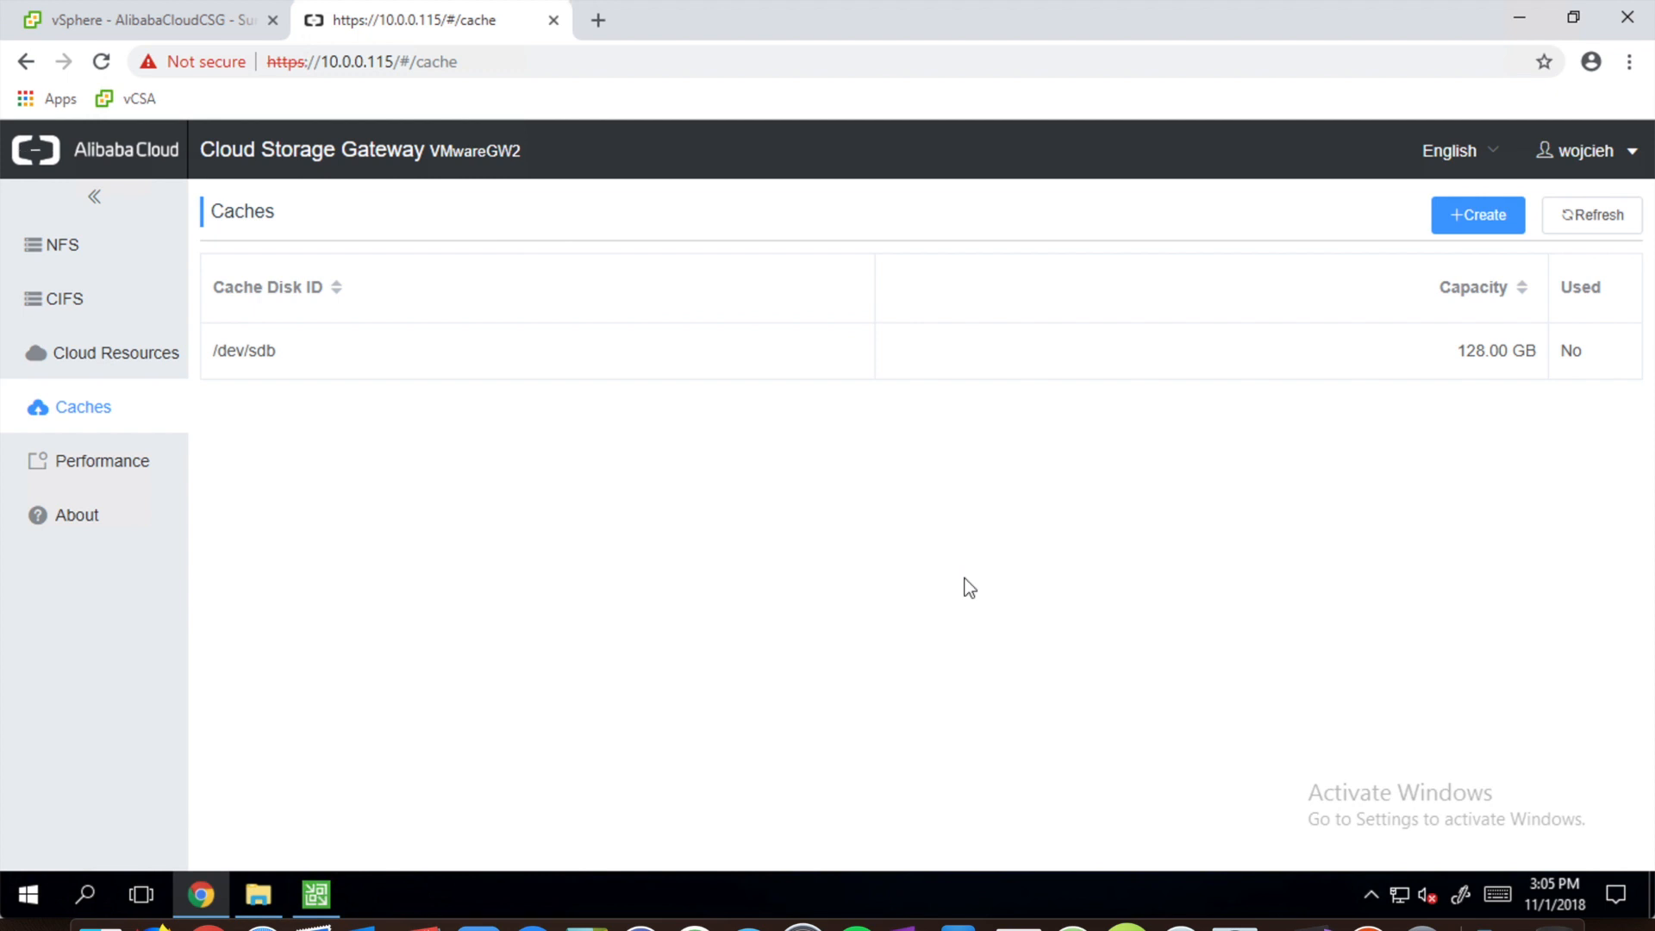
- Bind a cloud resource named csg in region EU Central 1 (Frankfurt) Internet to the bucket ending in -csg, with SSL enabled
left_click(128, 364)
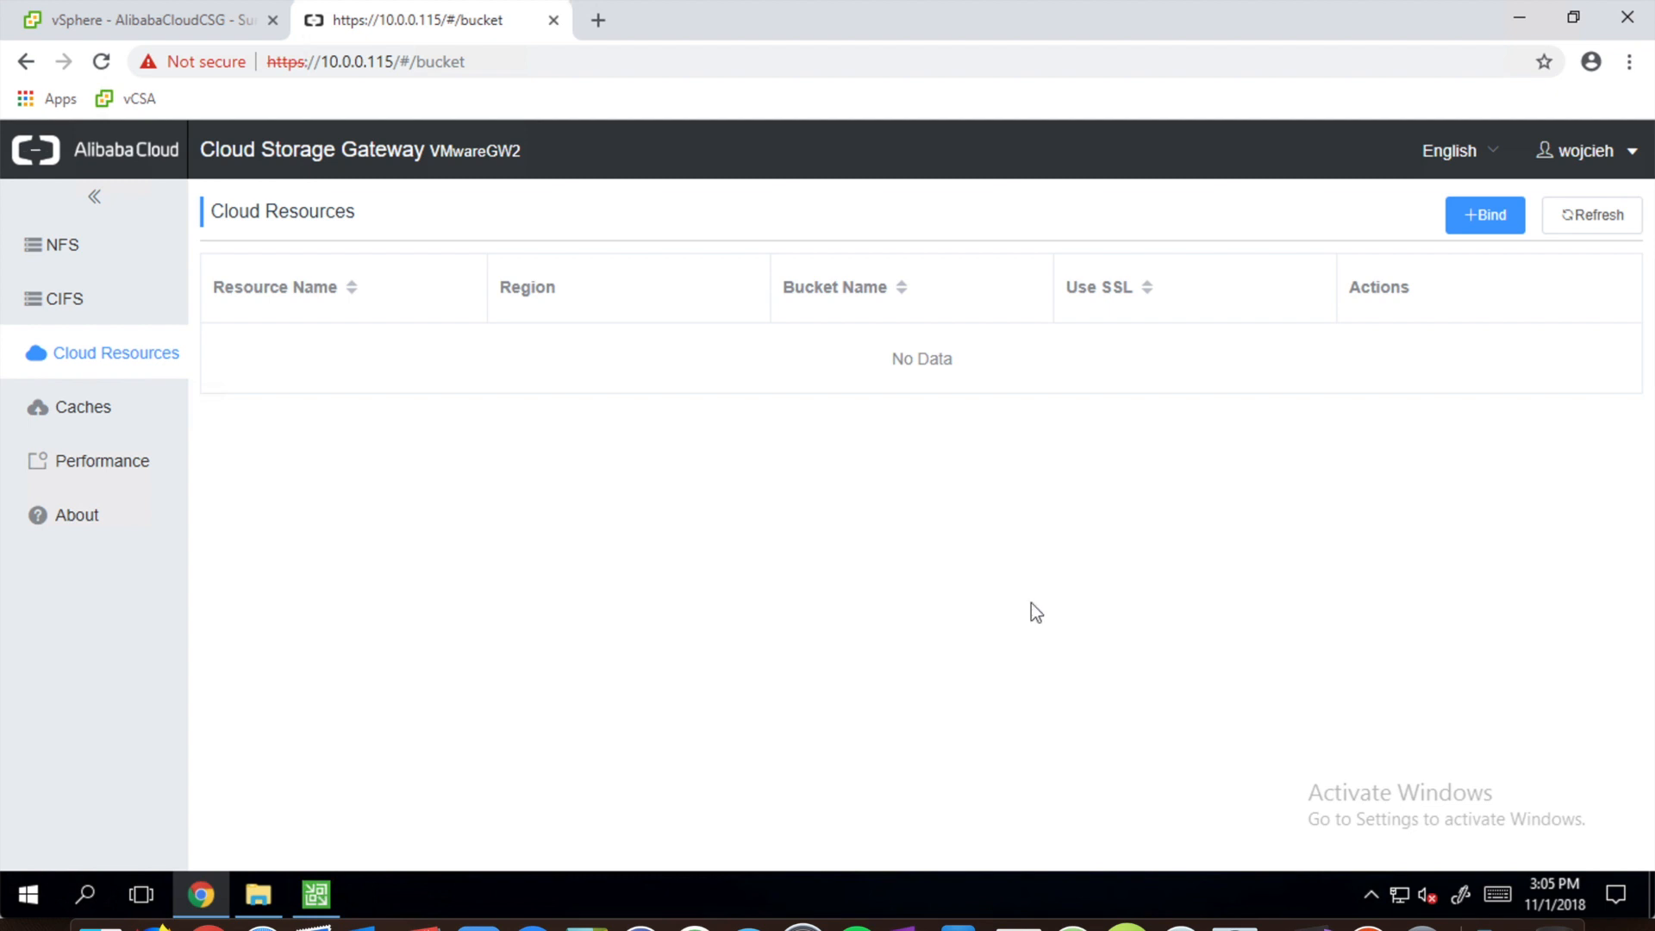
left_click(1483, 214)
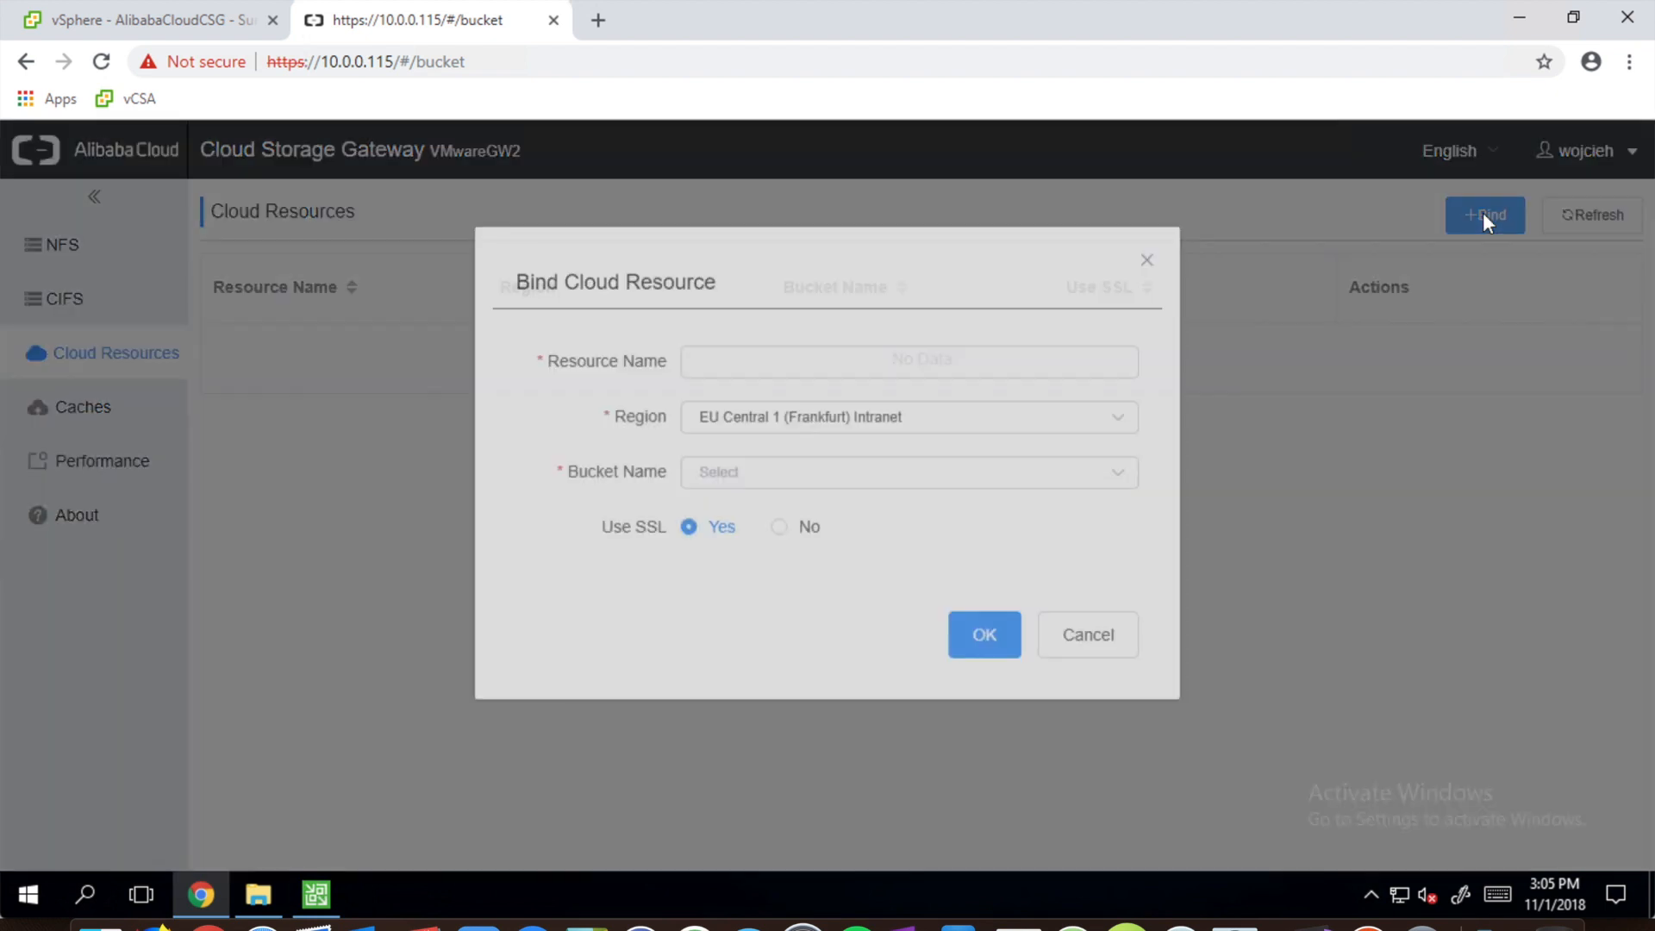
left_click(819, 377)
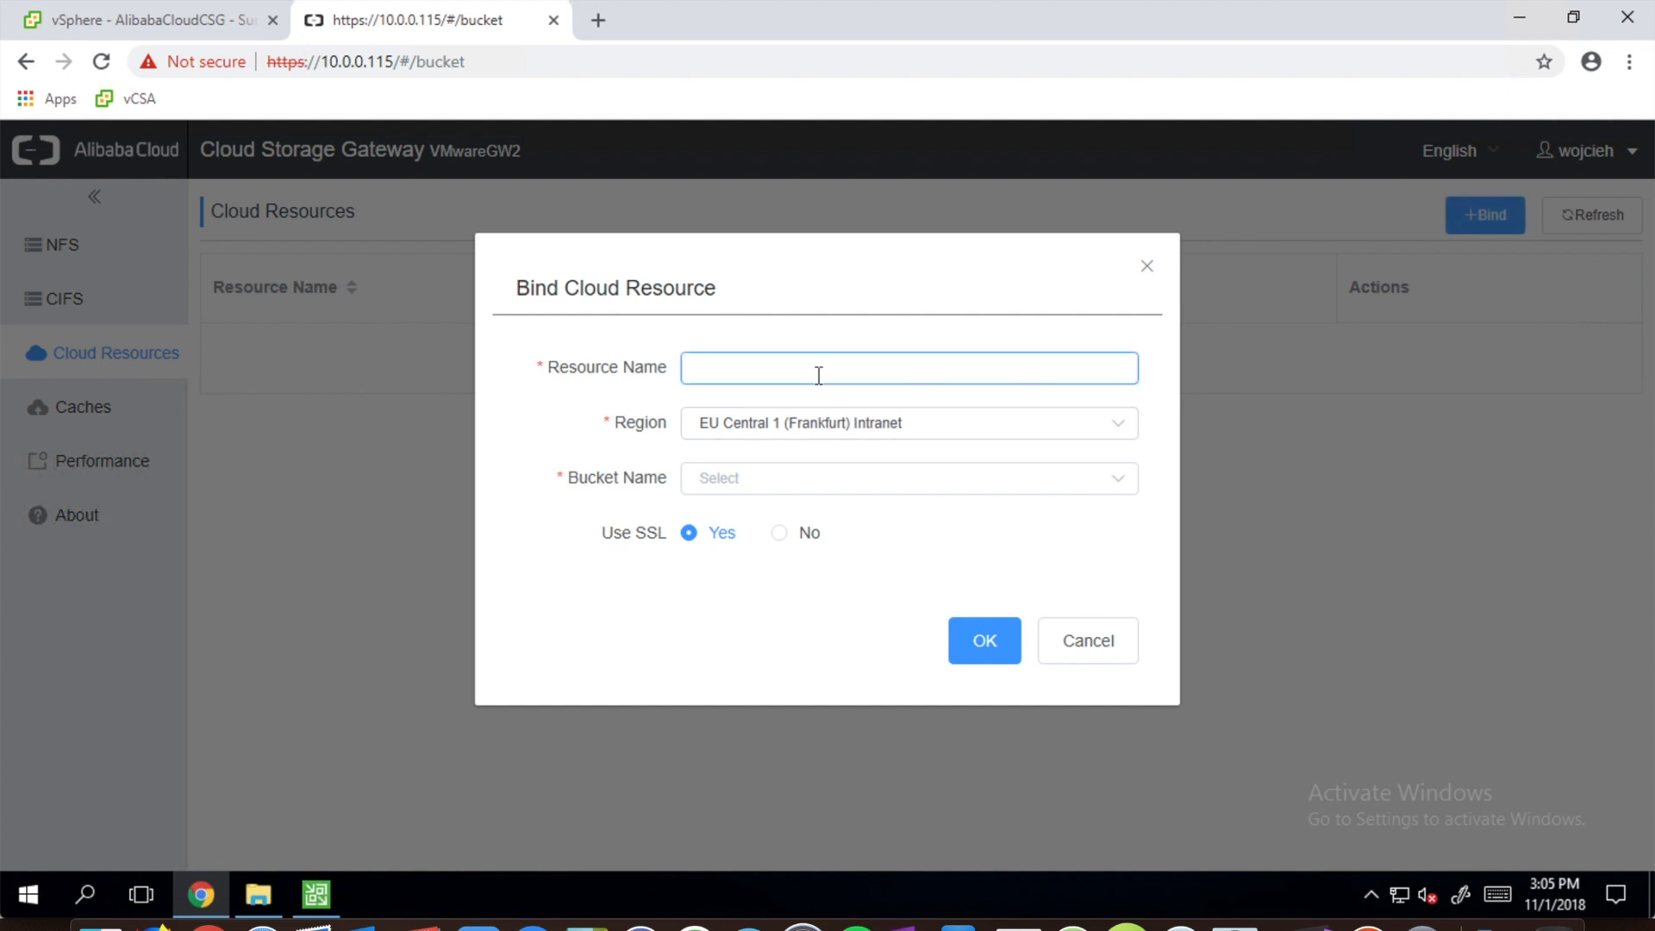
type("csg")
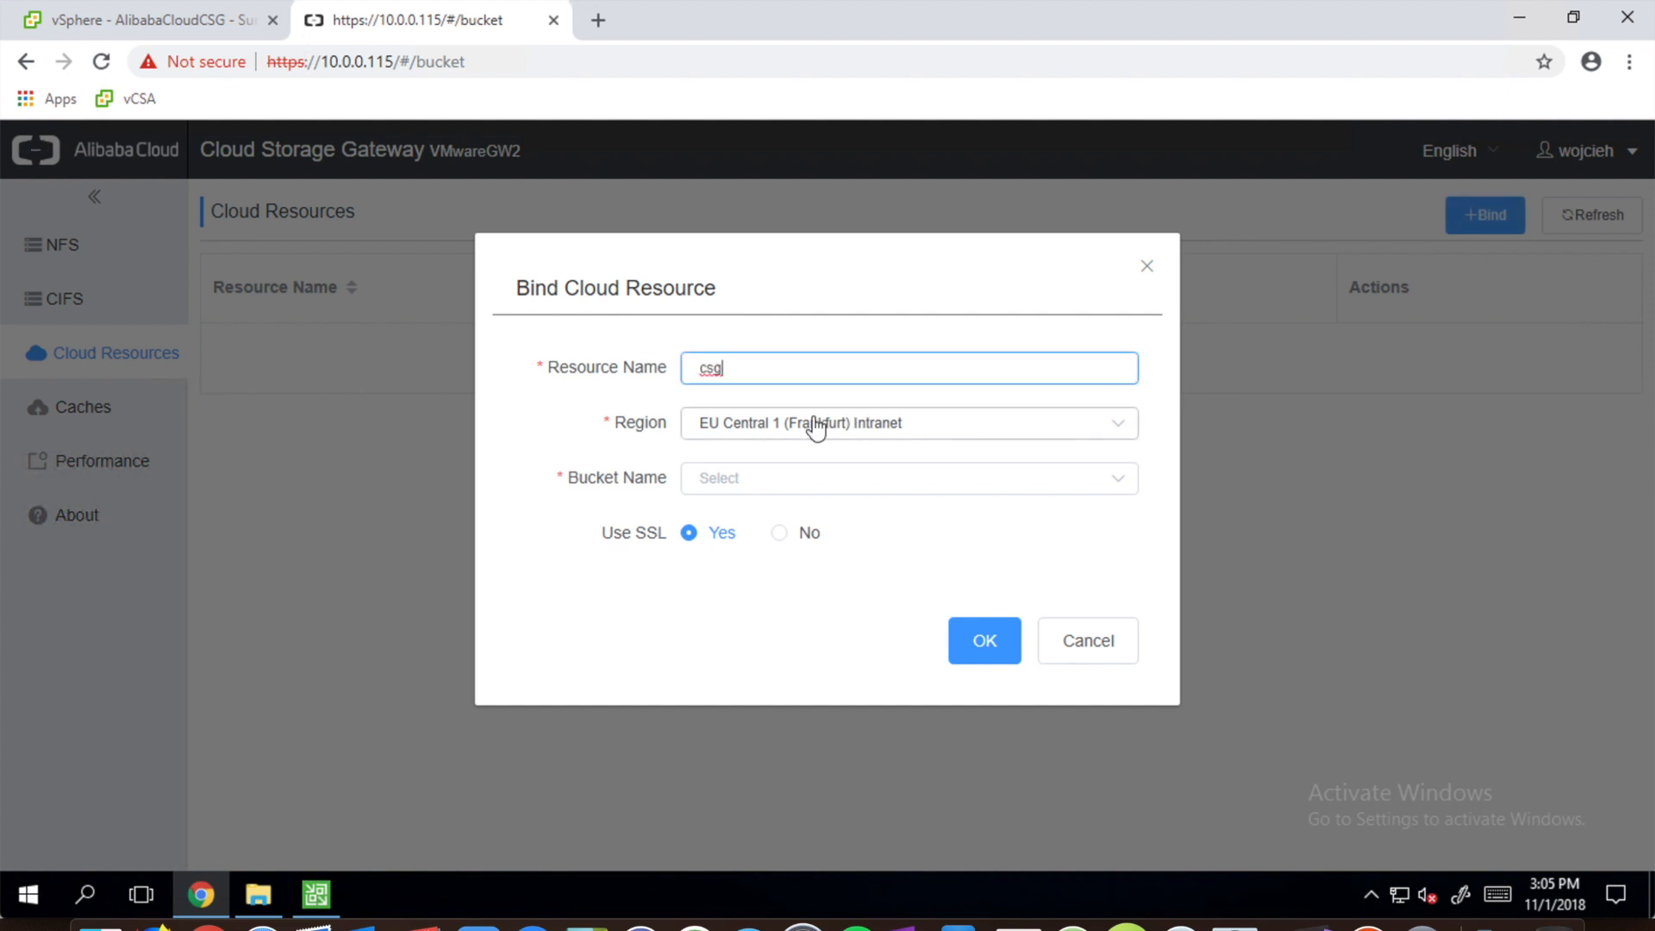
left_click(816, 425)
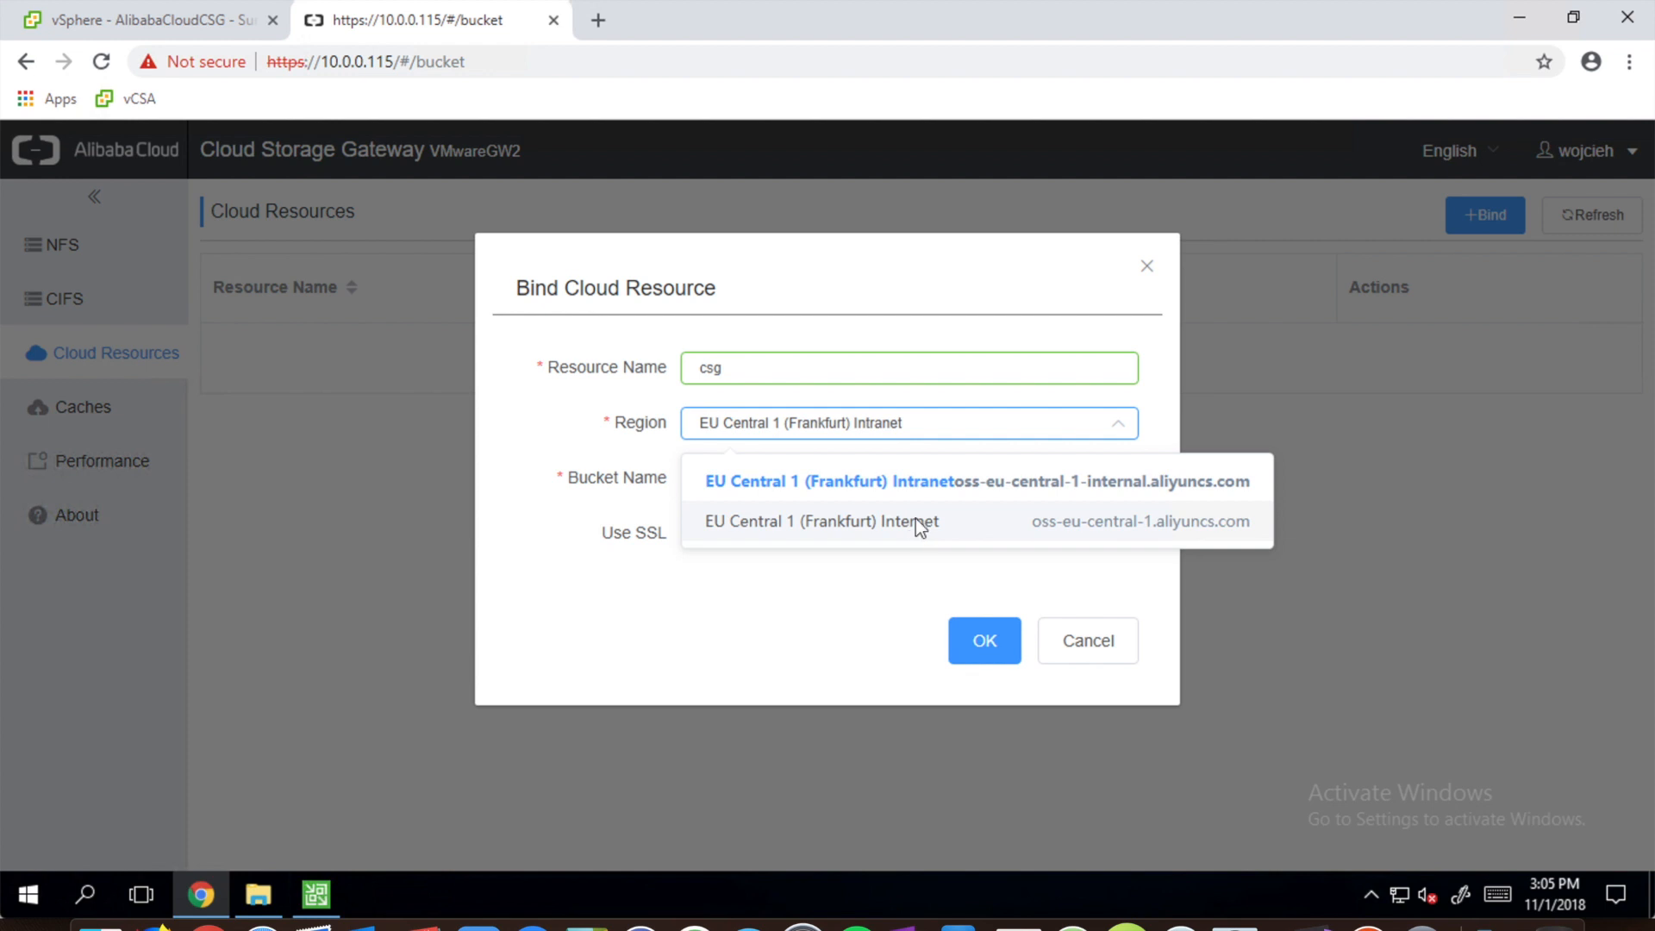
left_click(915, 517)
left_click(920, 477)
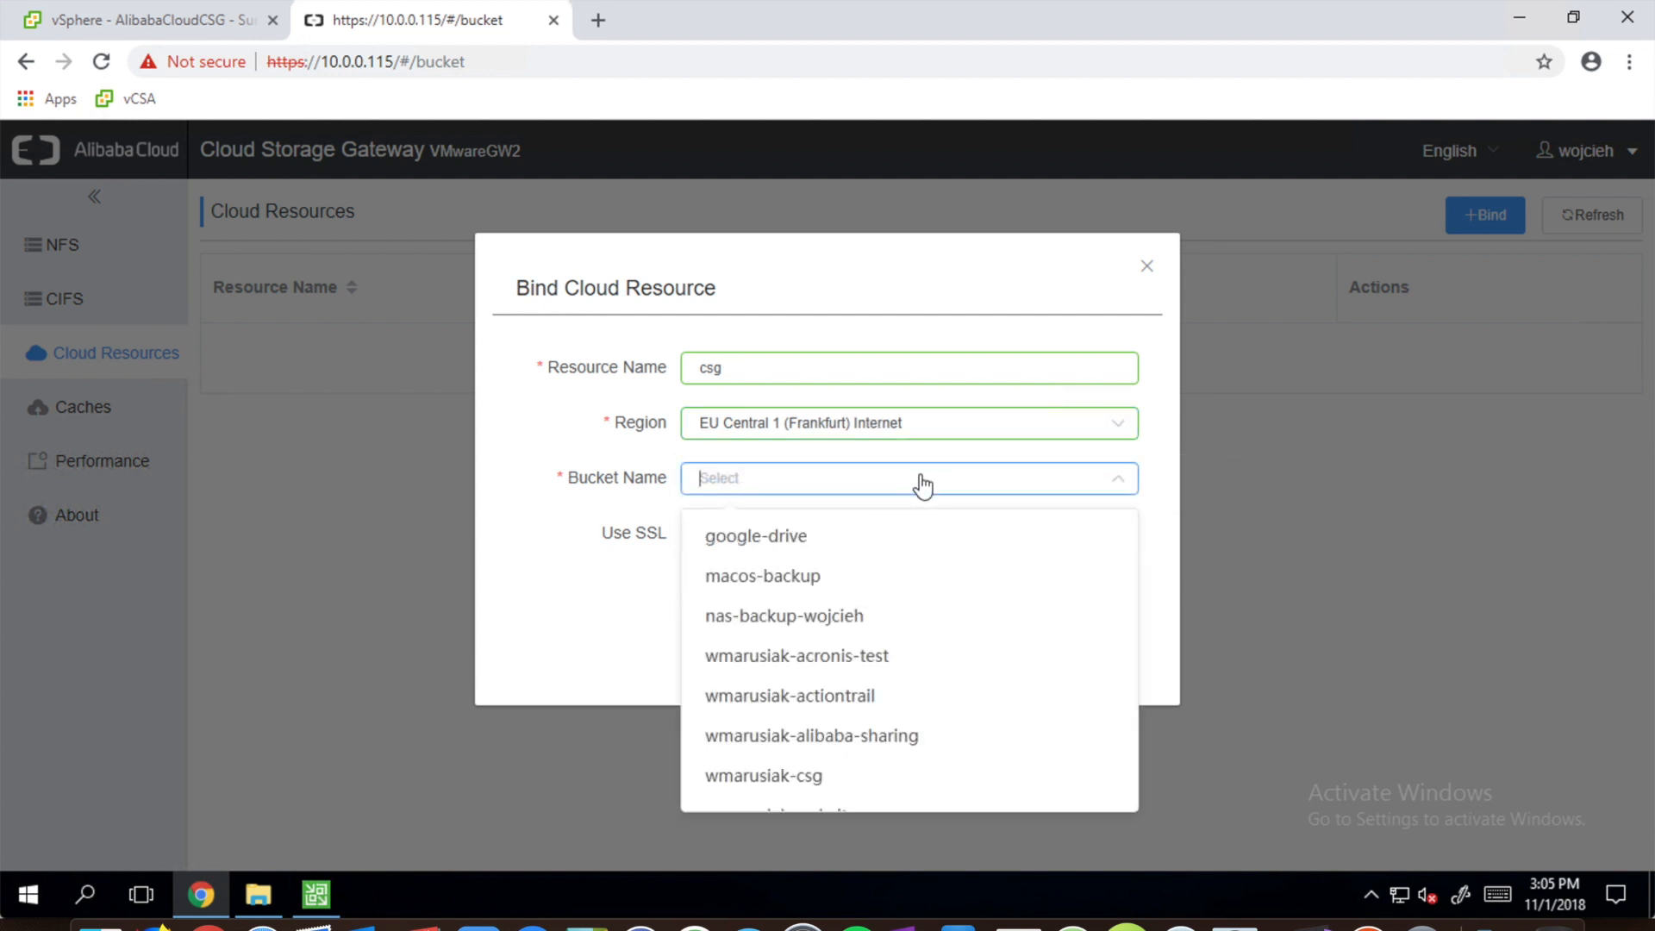
left_click(815, 778)
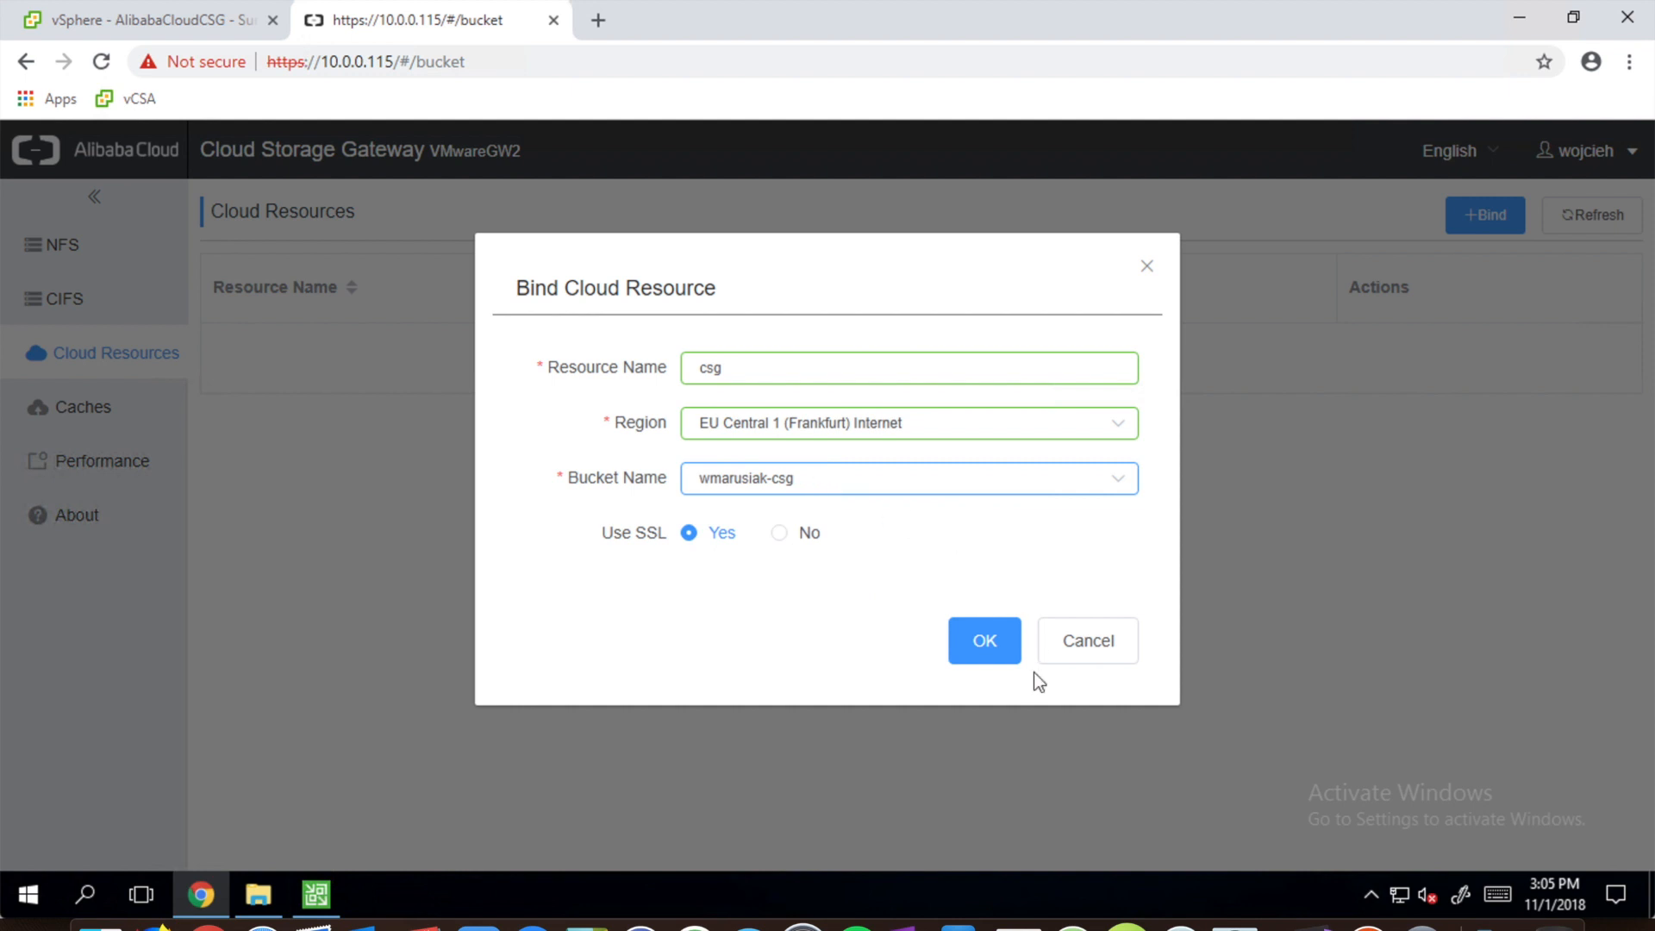
left_click(984, 642)
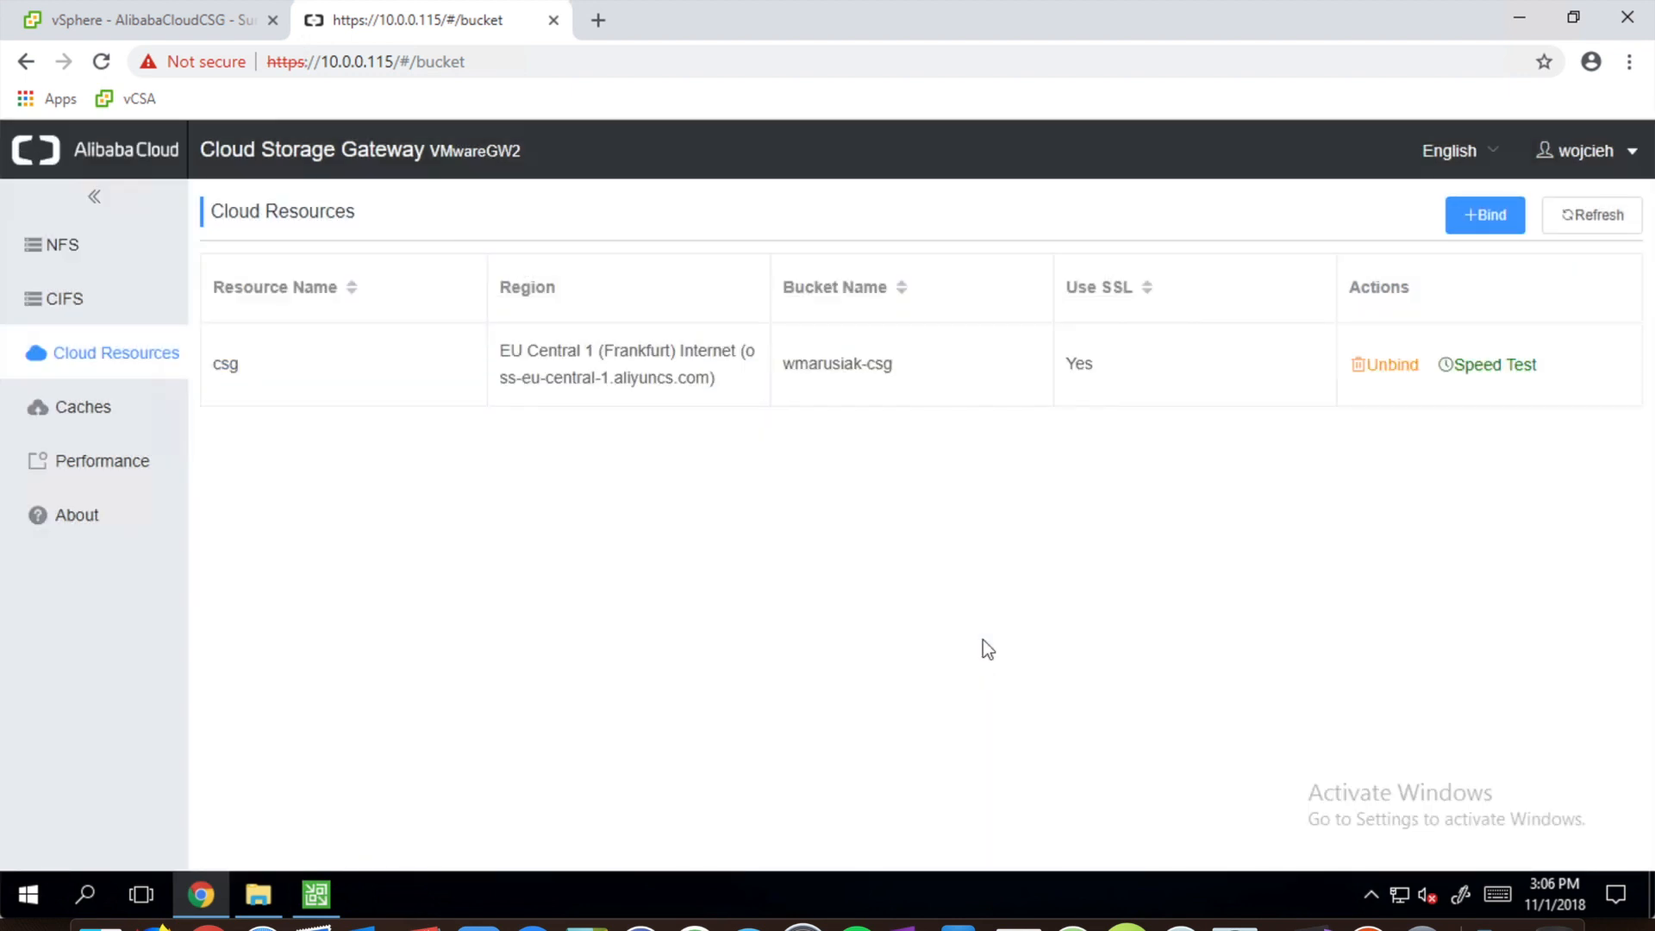
- Add a CIFS user for the file gateway by entering the user name and password
left_click(76, 298)
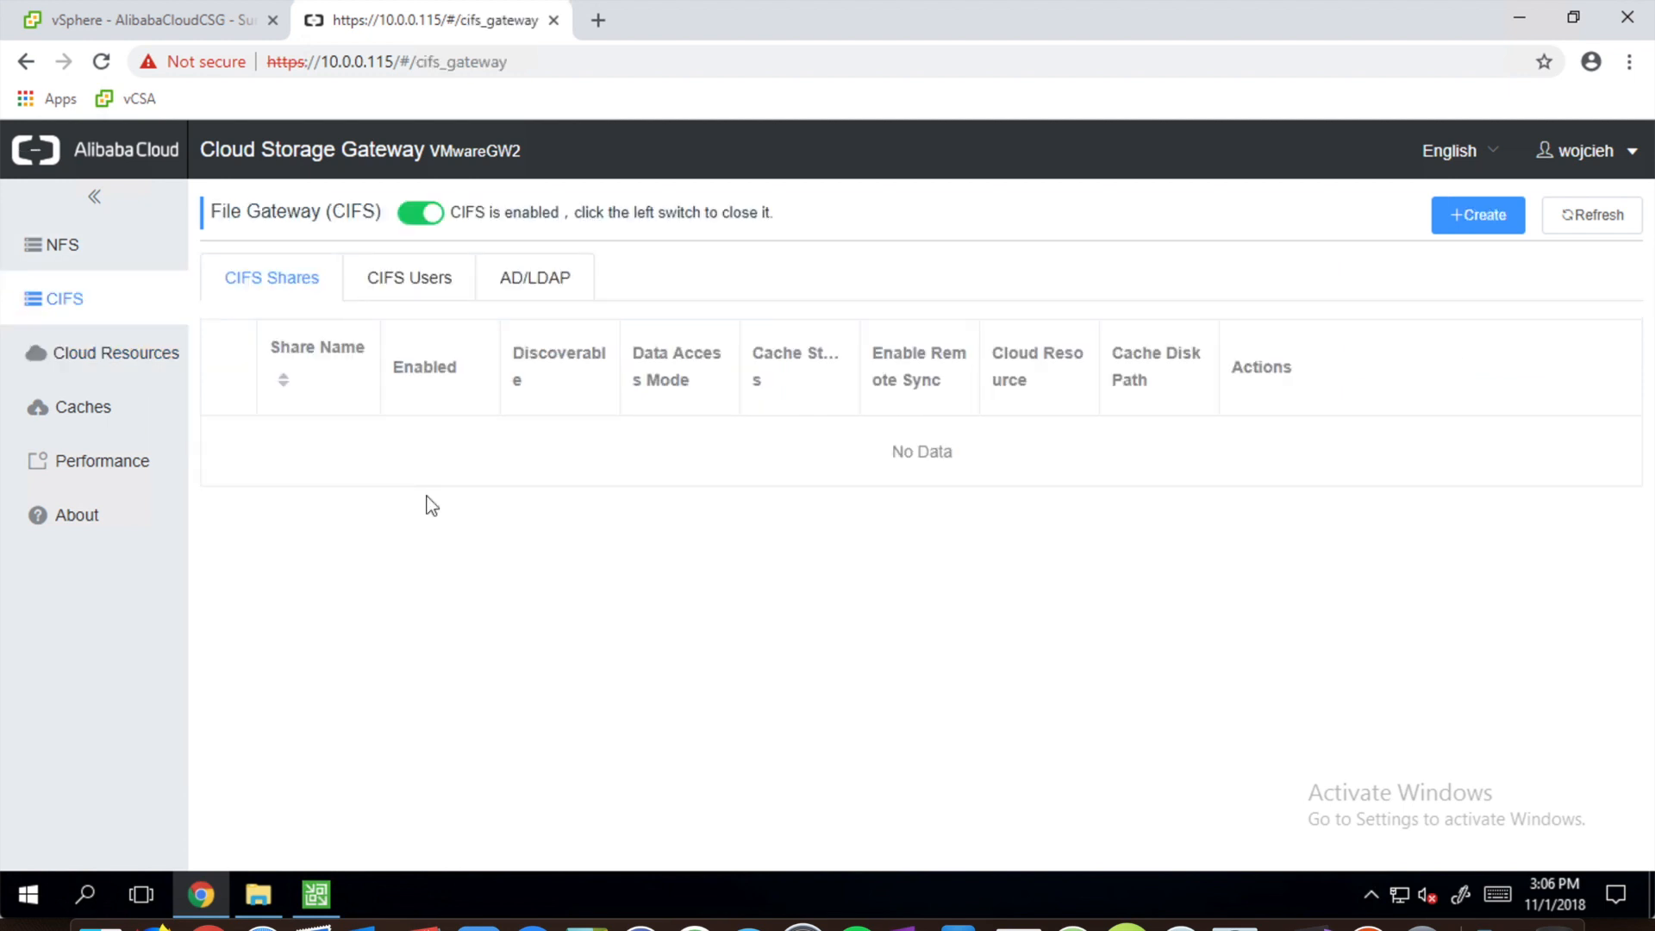
left_click(1489, 217)
left_click(729, 361)
type("wojcieh")
key("Tab")
type("••••••••••")
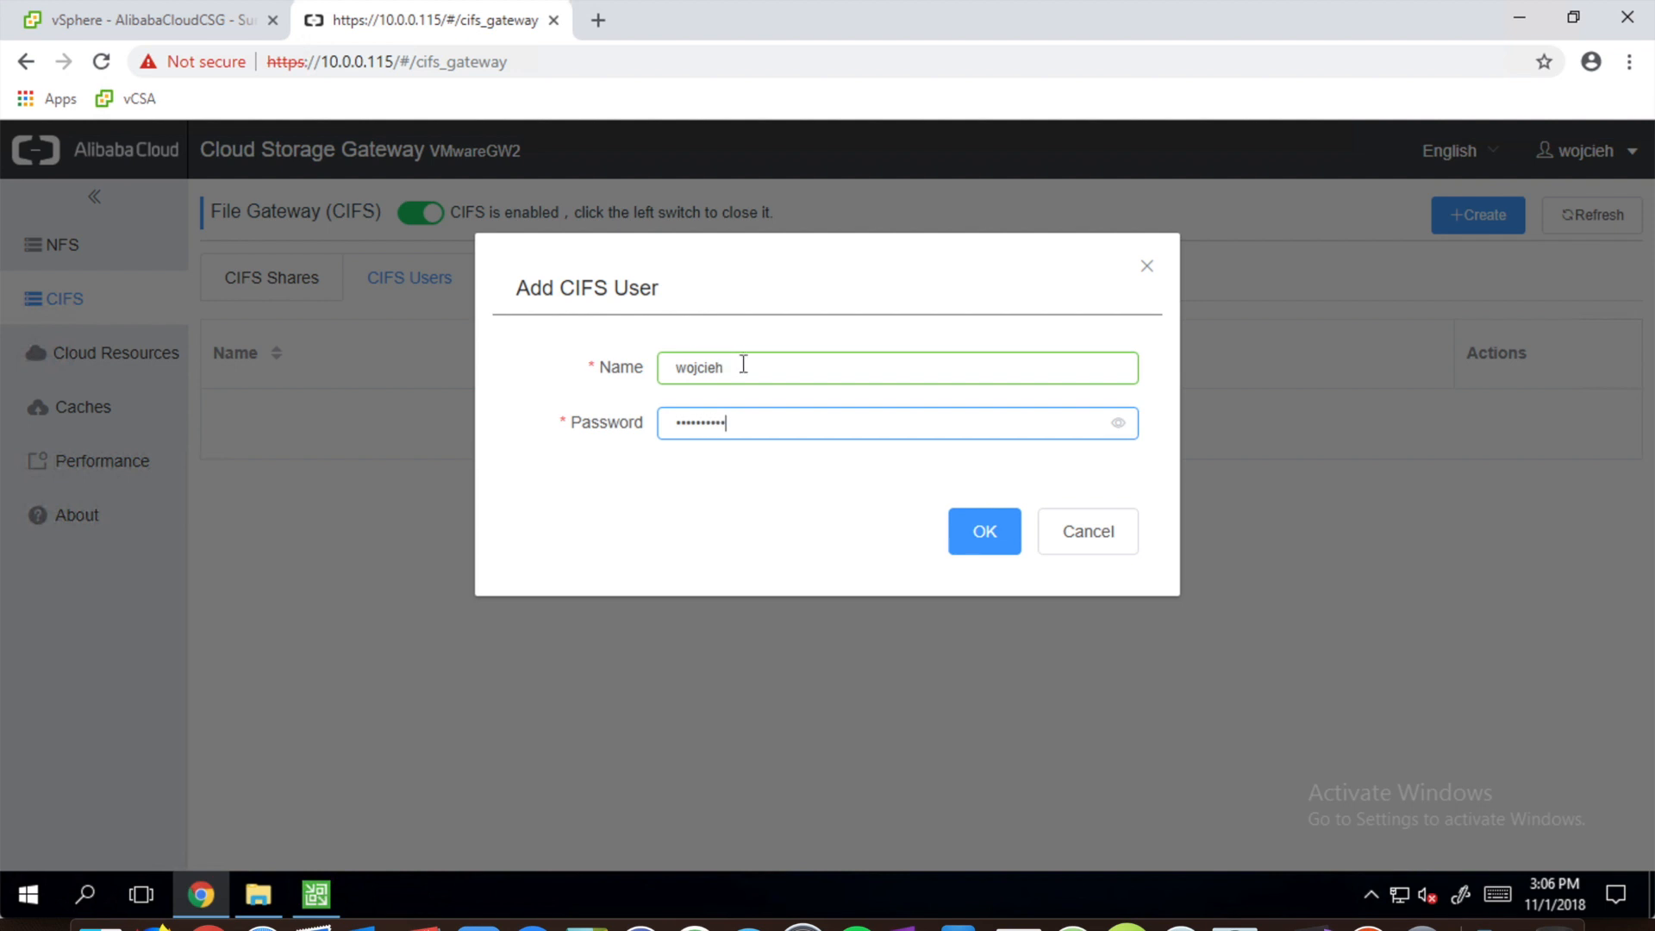
left_click(972, 528)
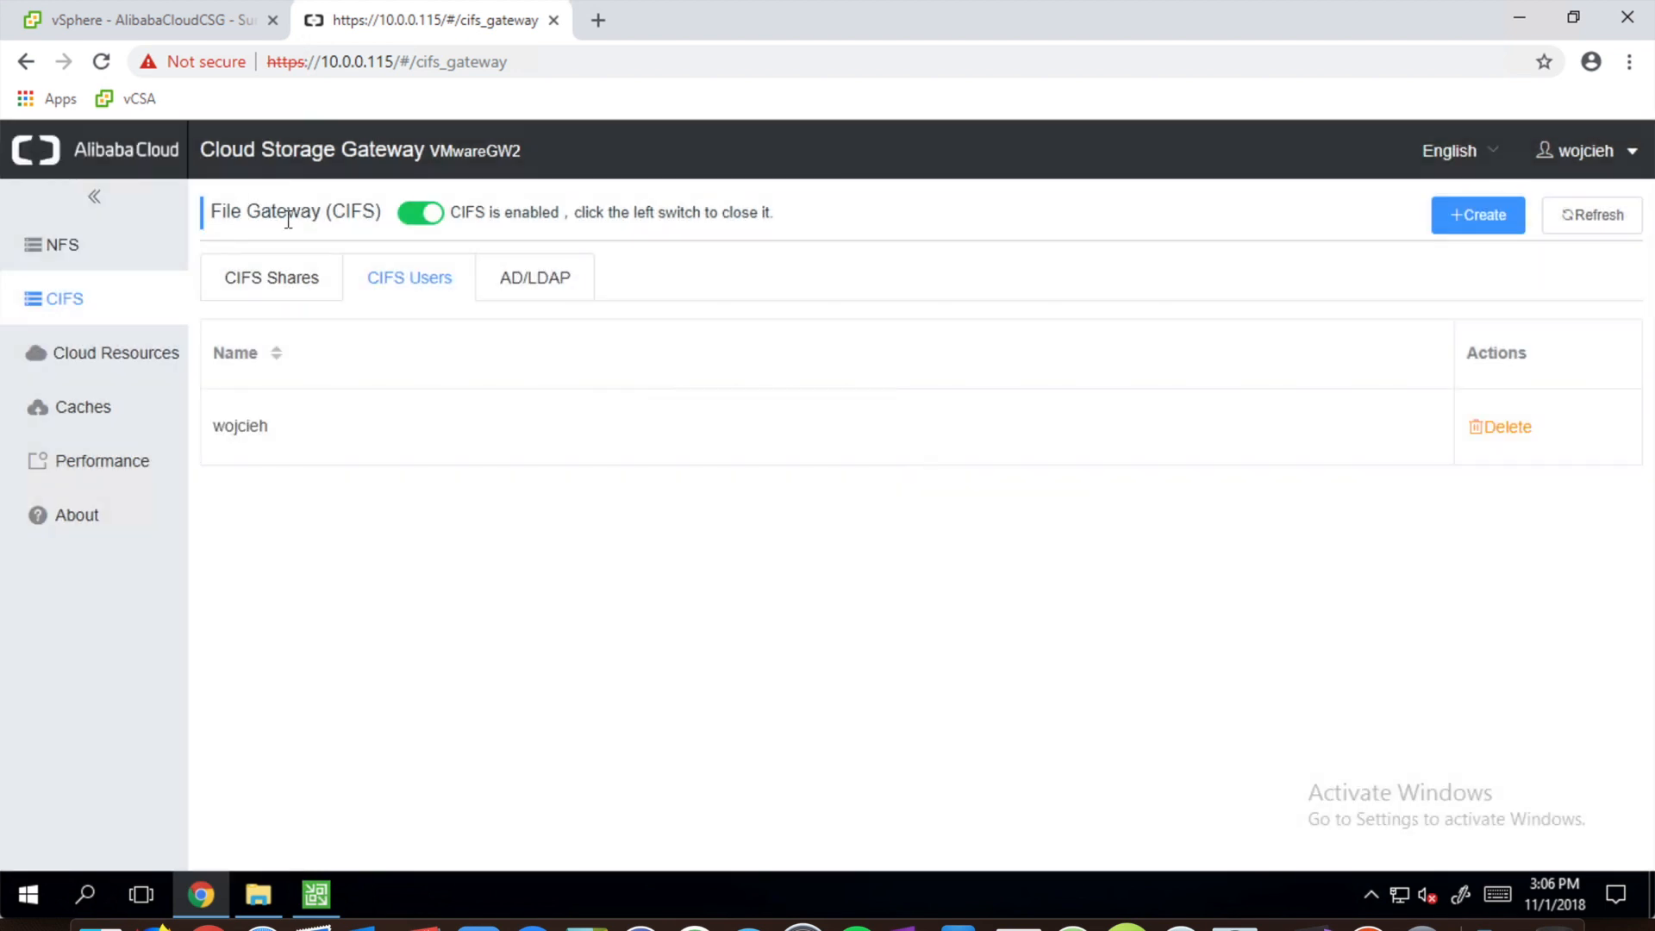
- Start a new CIFS share named csg and assign the existing CIFS user as its read/write user
left_click(275, 278)
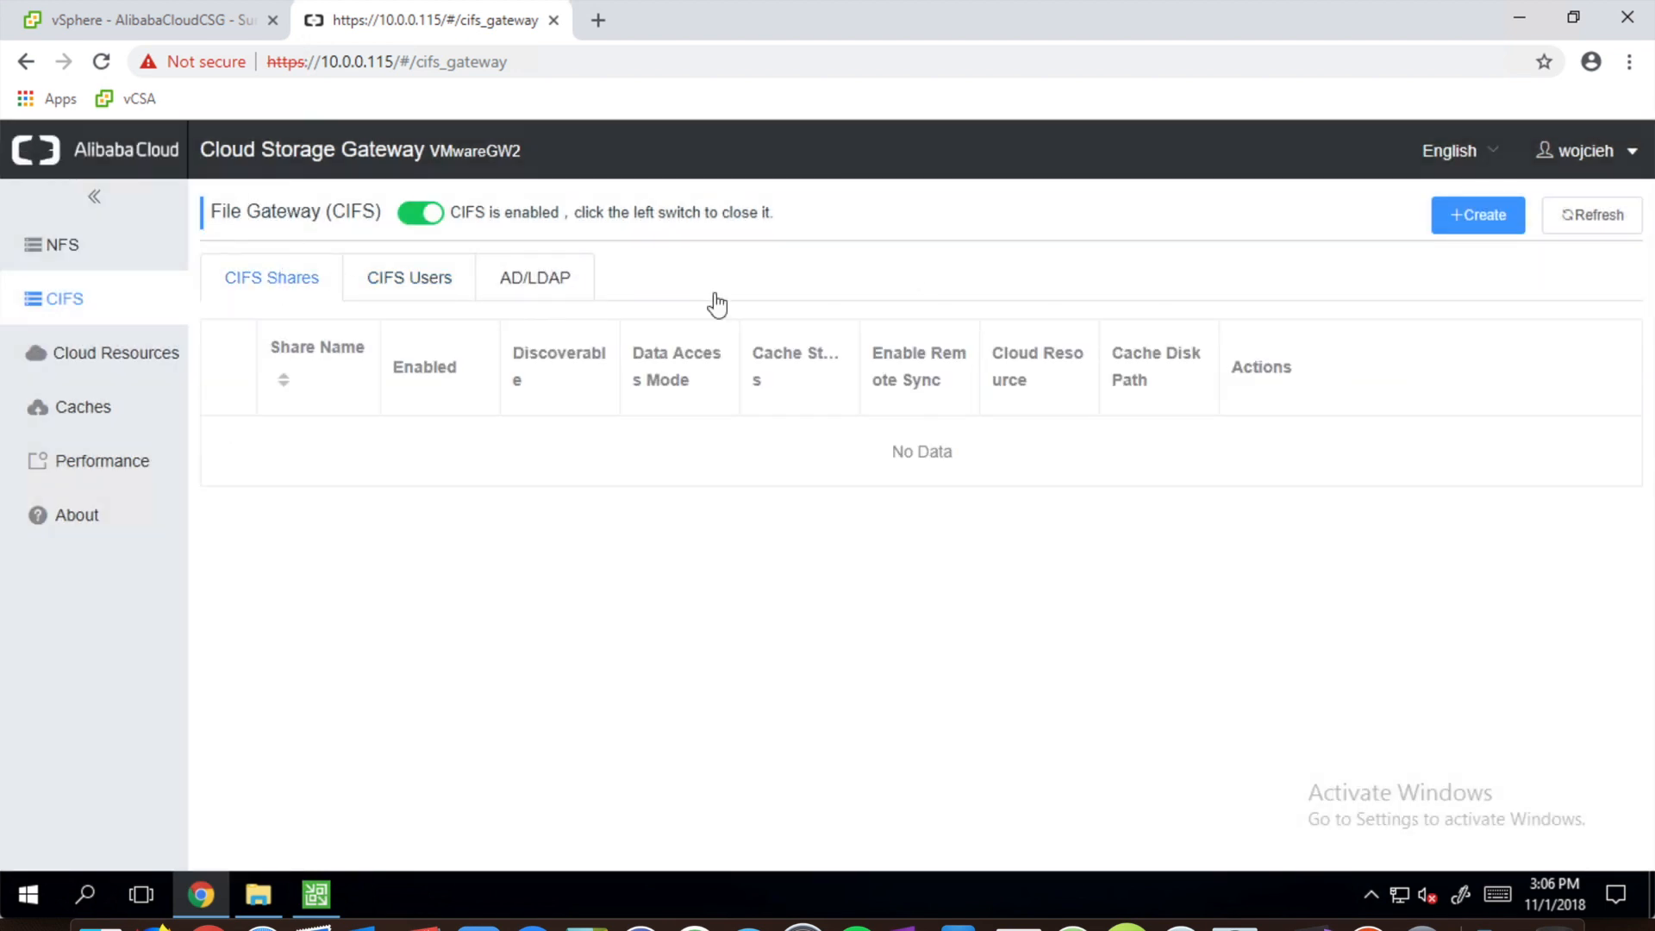
left_click(1479, 226)
left_click(946, 373)
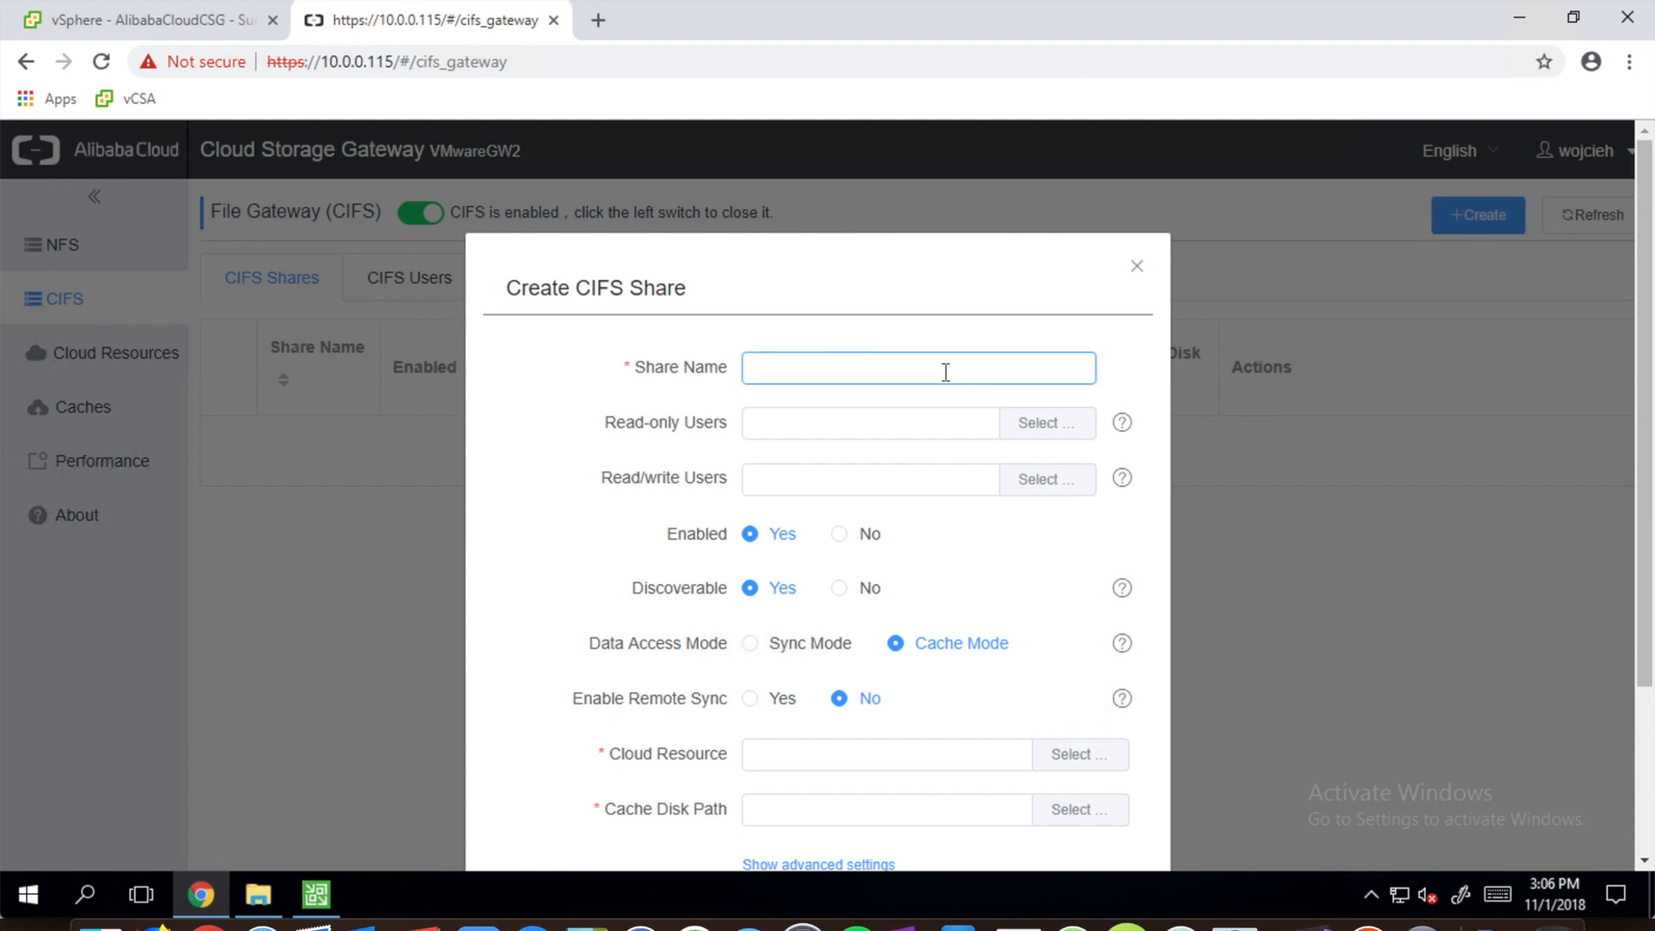
type("csg")
left_click(928, 469)
left_click(1025, 488)
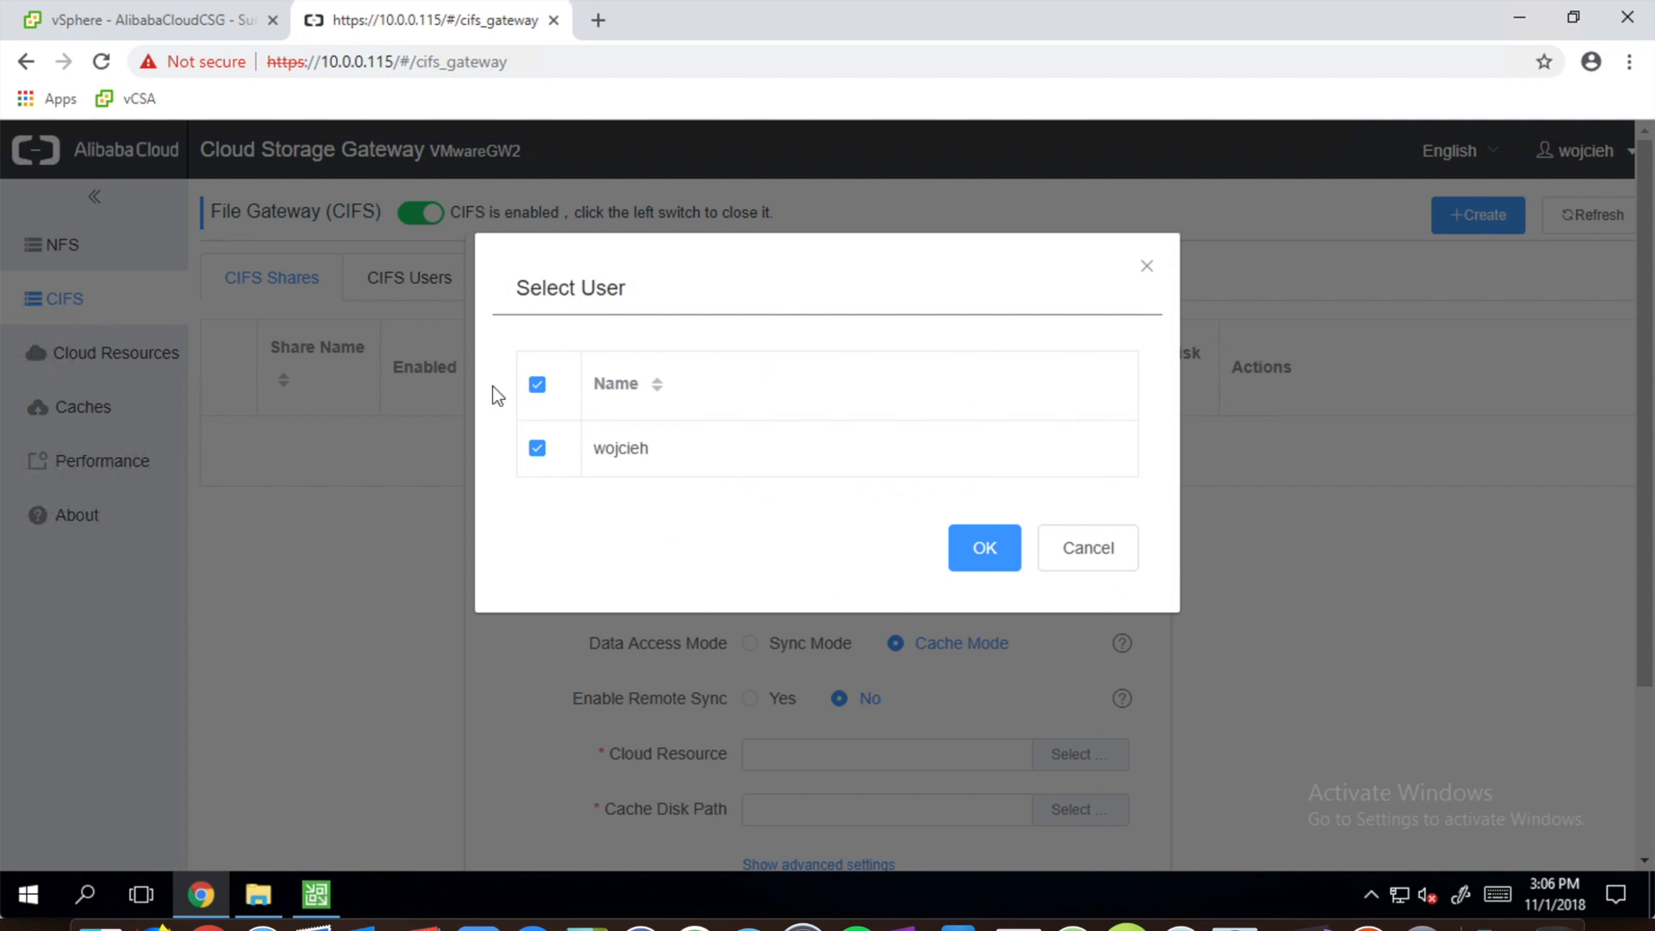
left_click(985, 548)
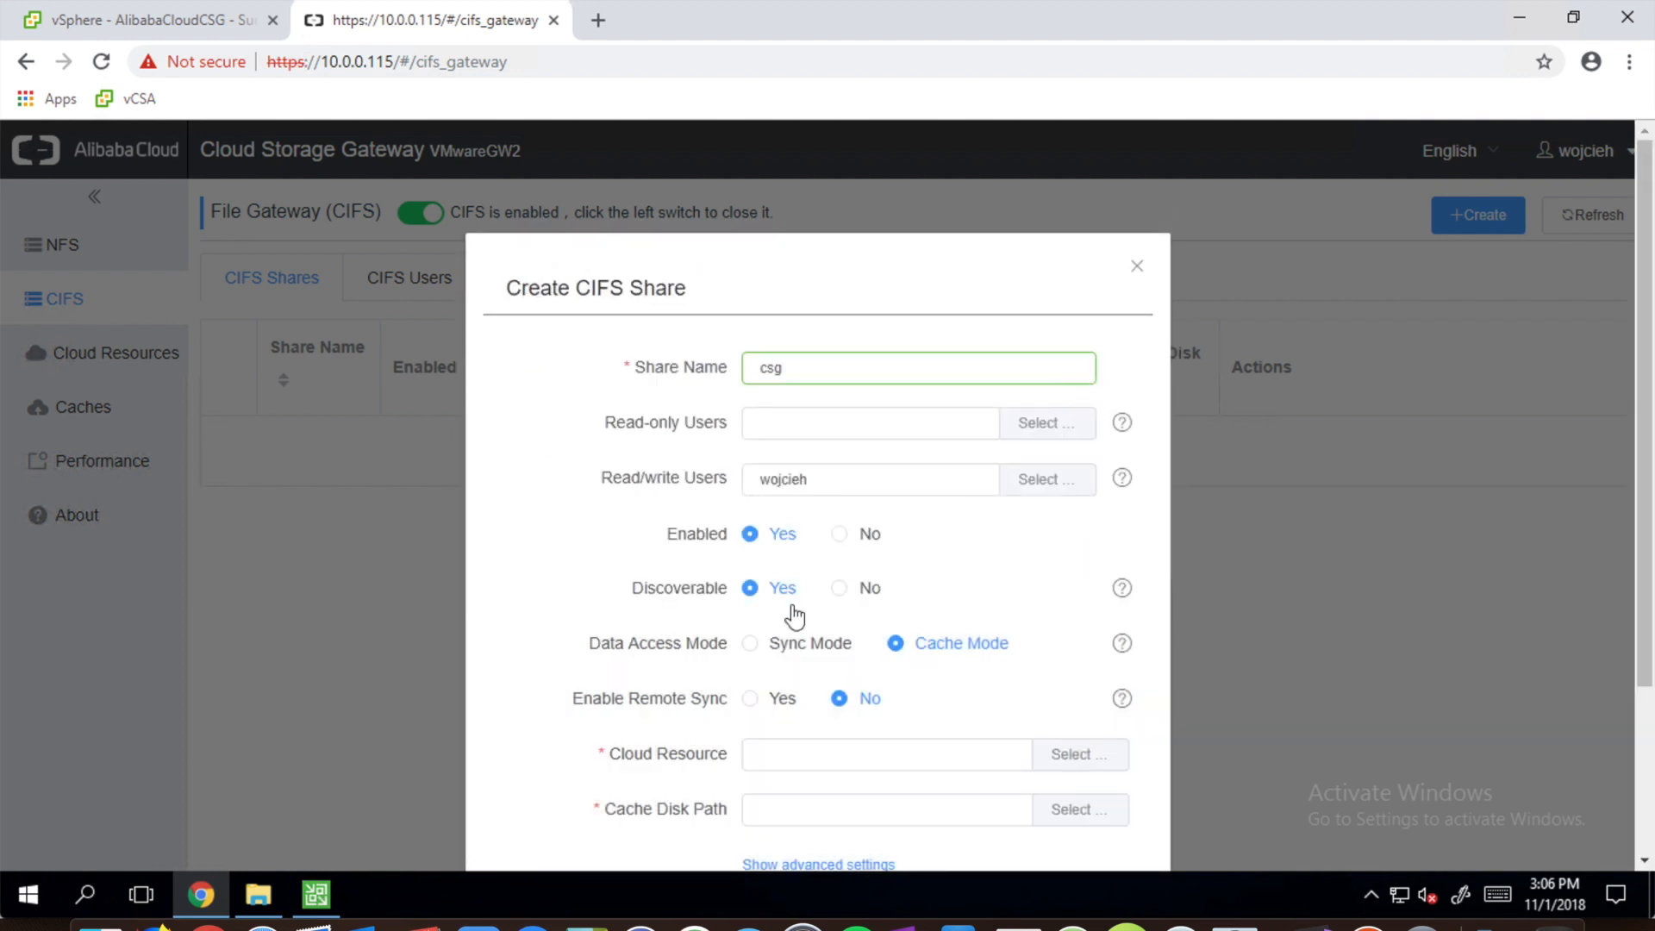
- Set the share to Sync Mode with remote sync enabled, using cloud resource csg and cache disk /dev/sdb
left_click(750, 644)
mouse_move(1123, 644)
scroll(1053, 644, "down", 2)
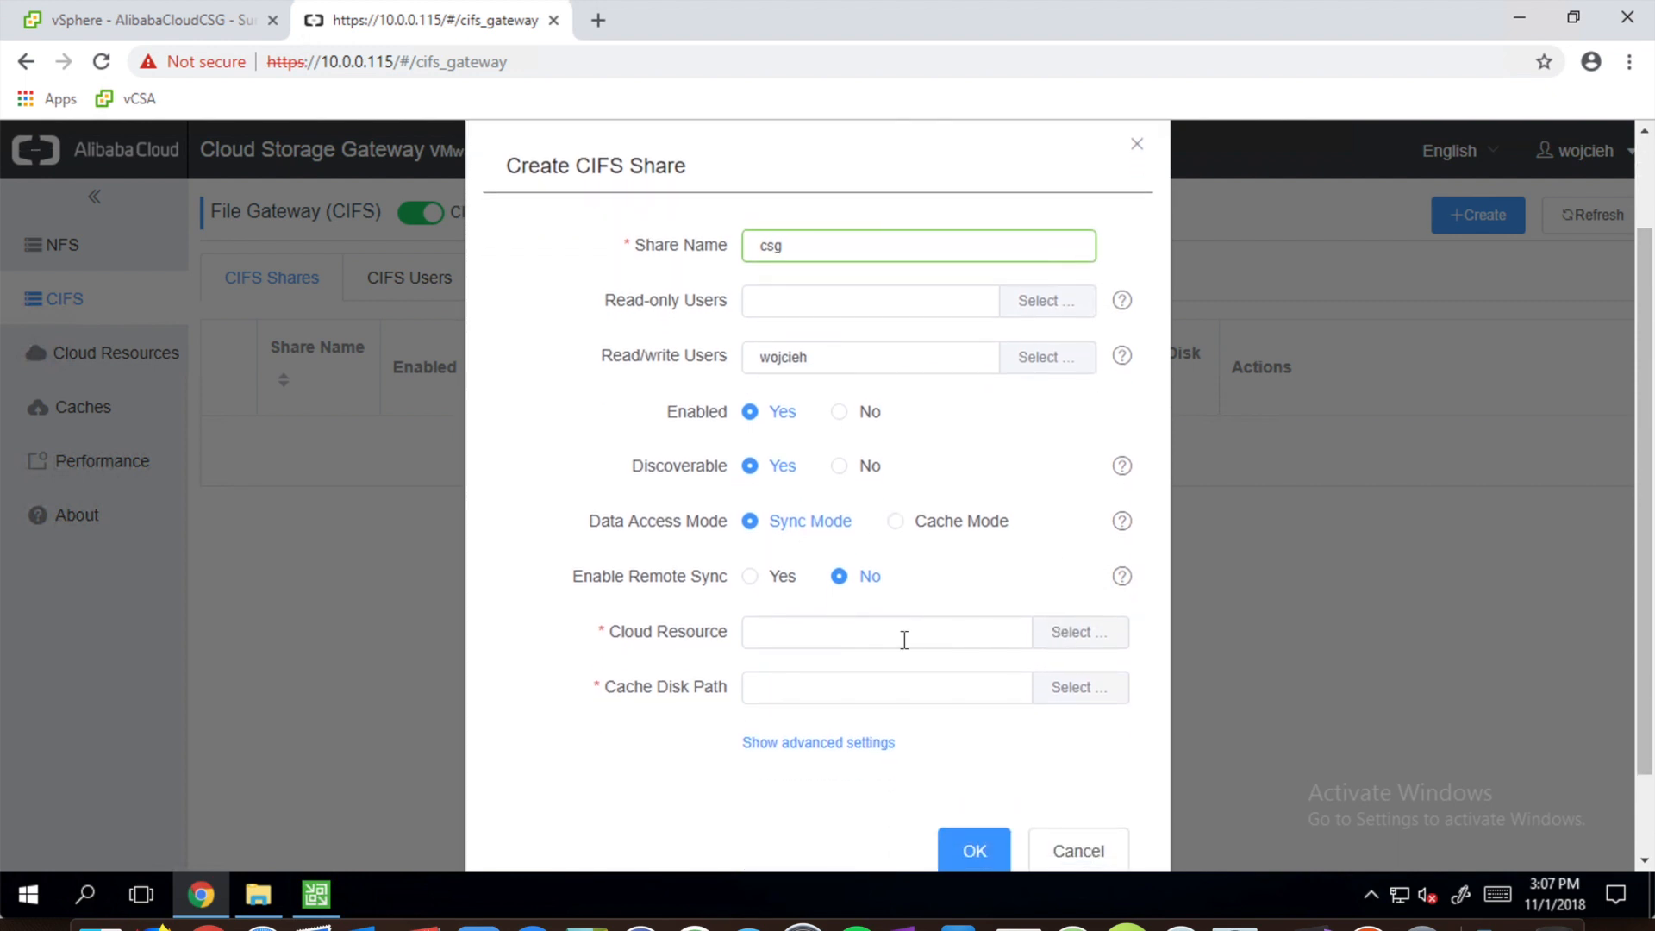
left_click(752, 578)
left_click(1053, 630)
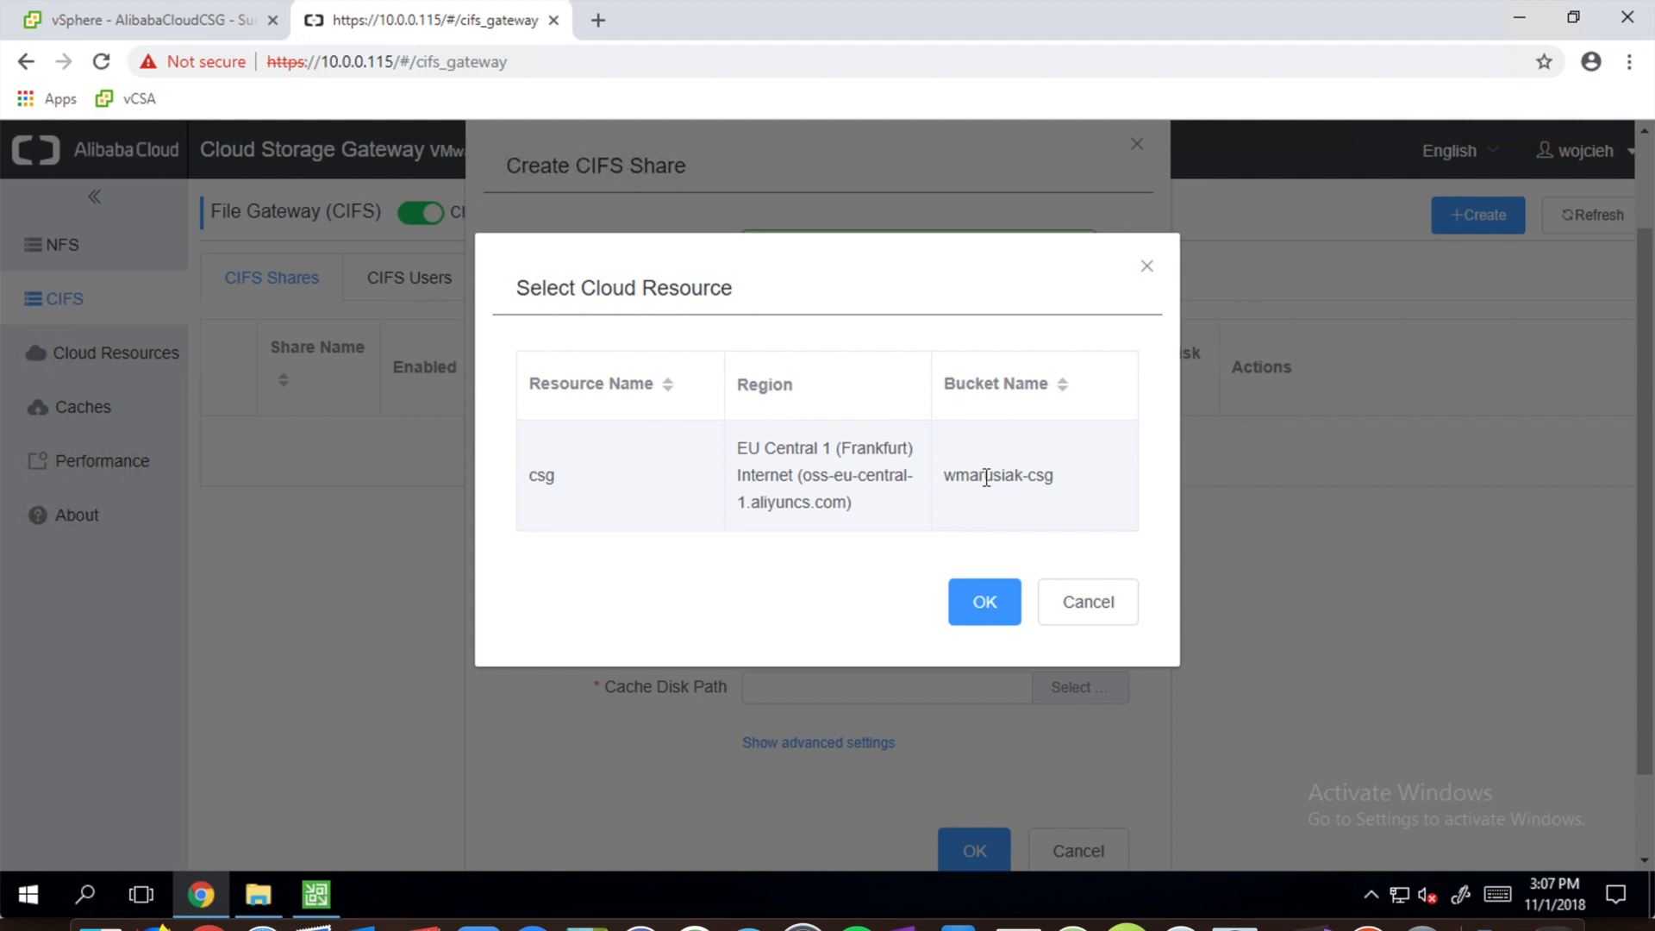
left_click(982, 600)
left_click(1070, 687)
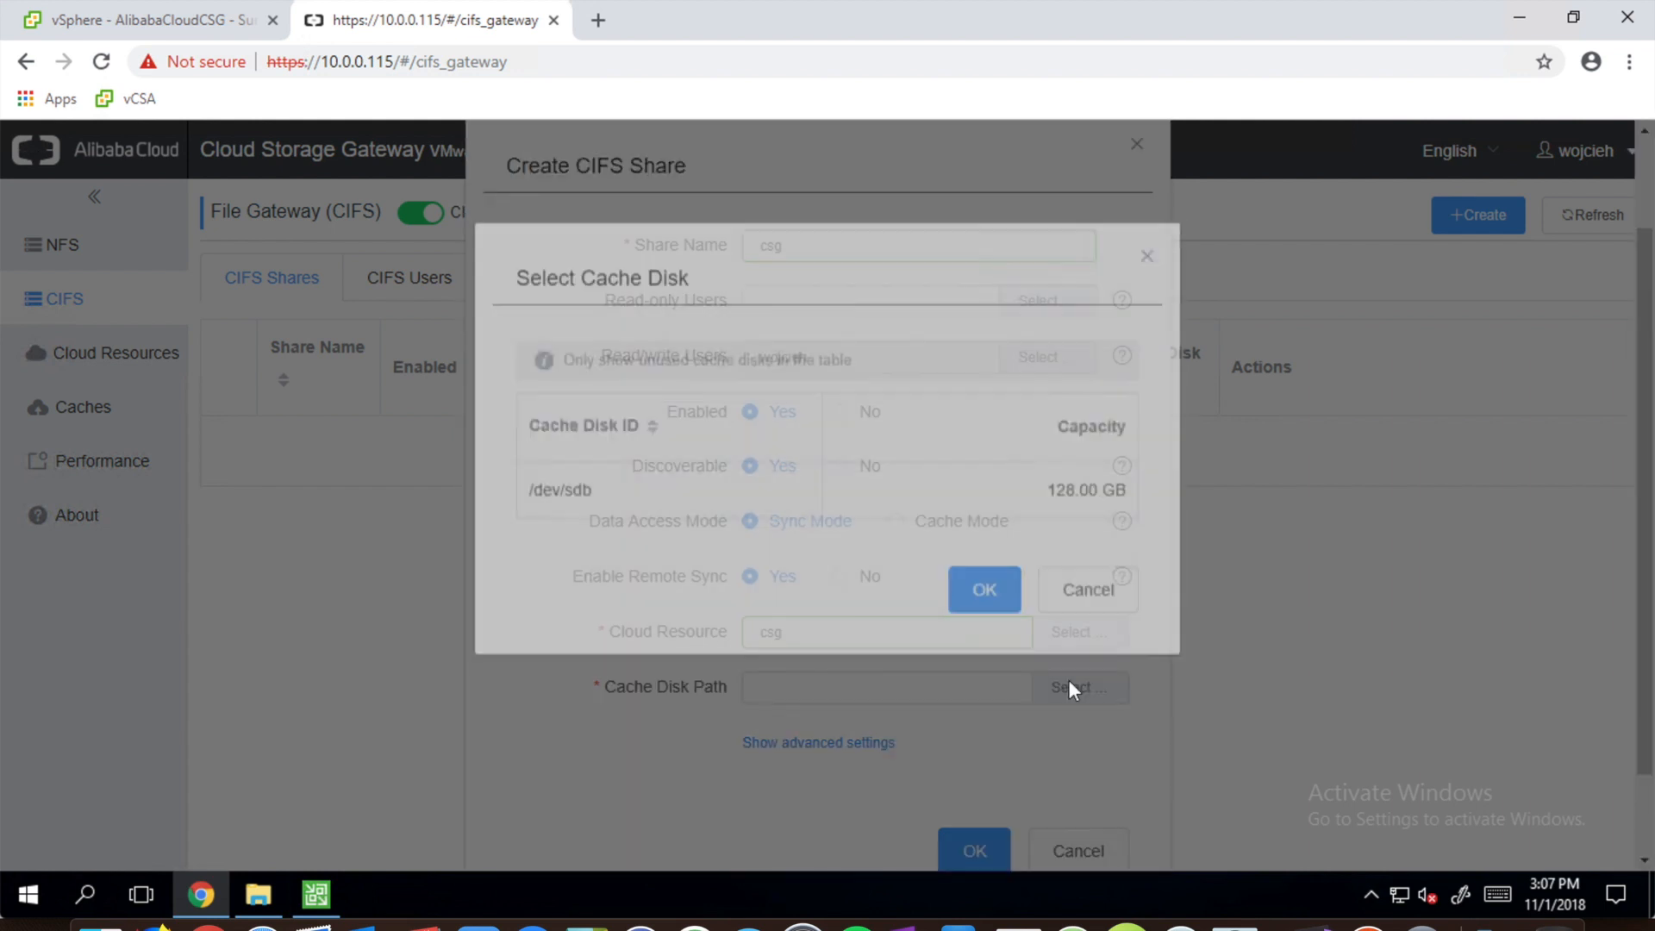
left_click(983, 596)
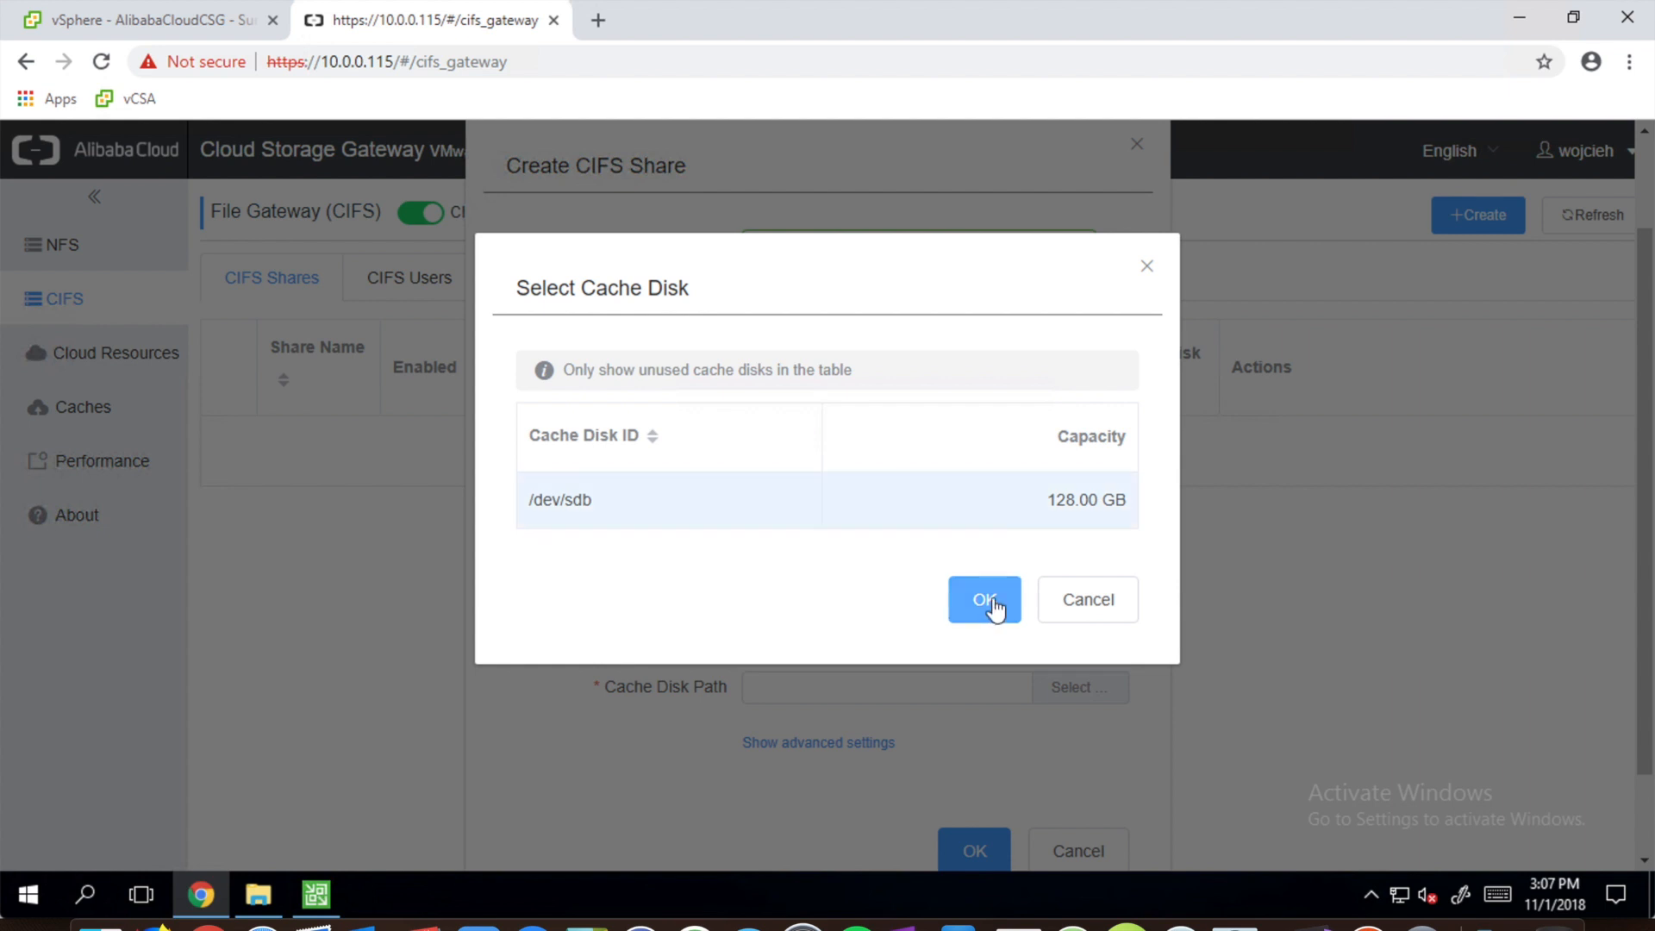
- Set the share's Remote Sync Time Interval to 15 seconds in the advanced settings, create the share and expand its details
scroll(995, 597, "down", 1)
left_click(858, 639)
scroll(1003, 552, "down", 2)
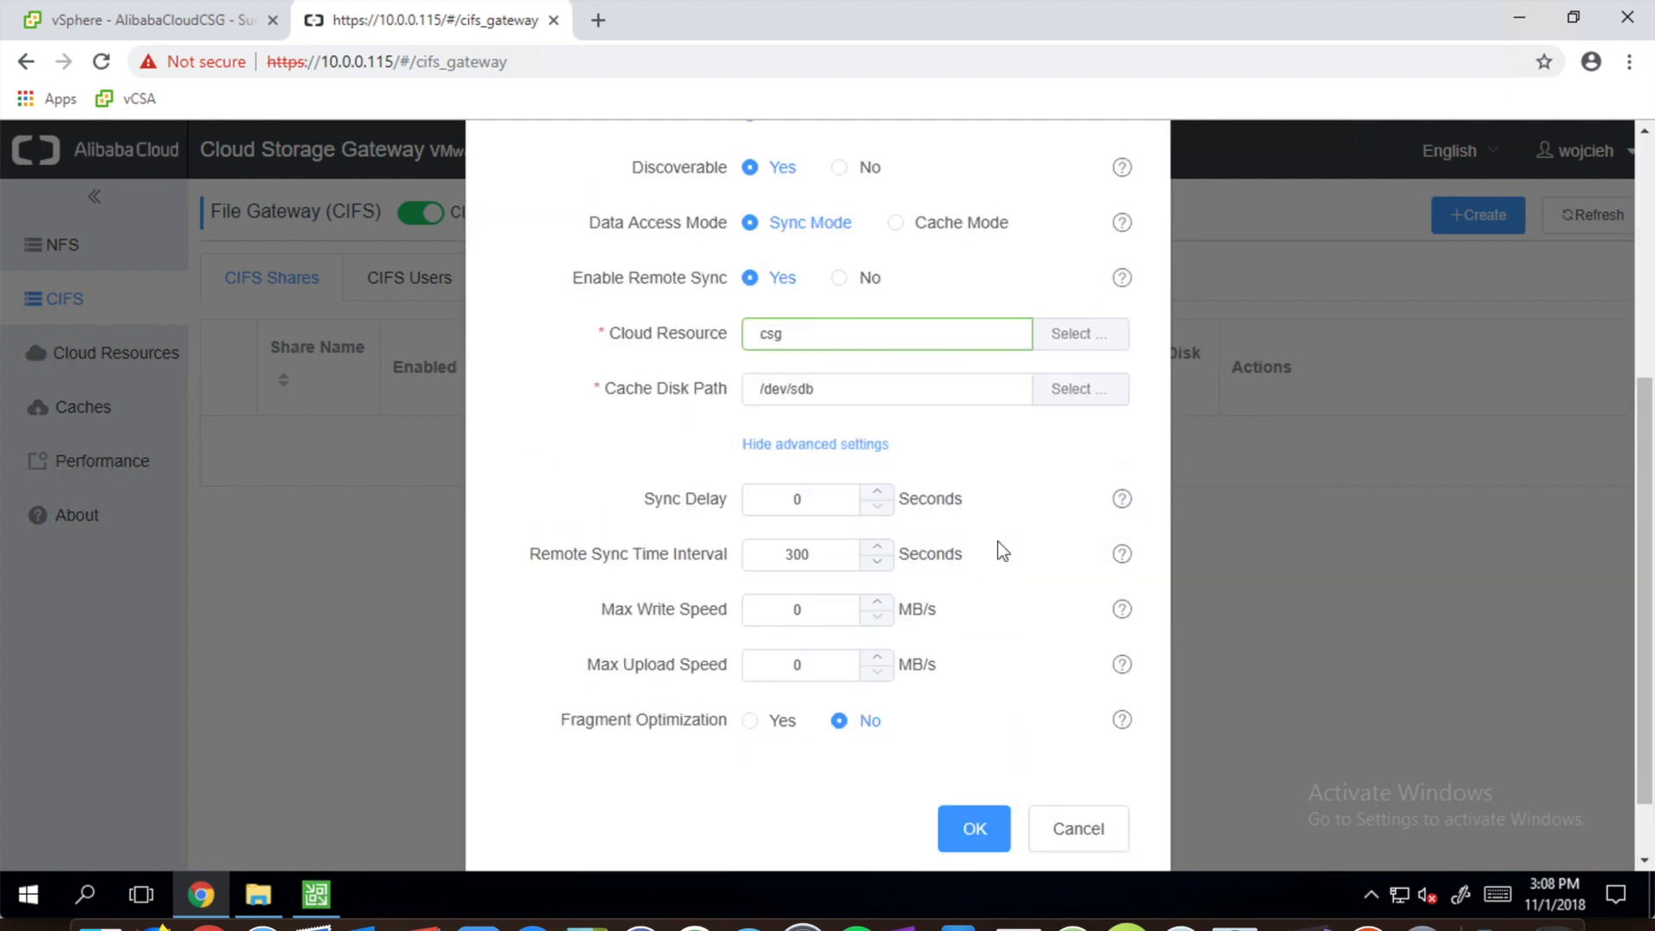
mouse_move(1122, 499)
double_click(753, 553)
type("15")
left_click(822, 607)
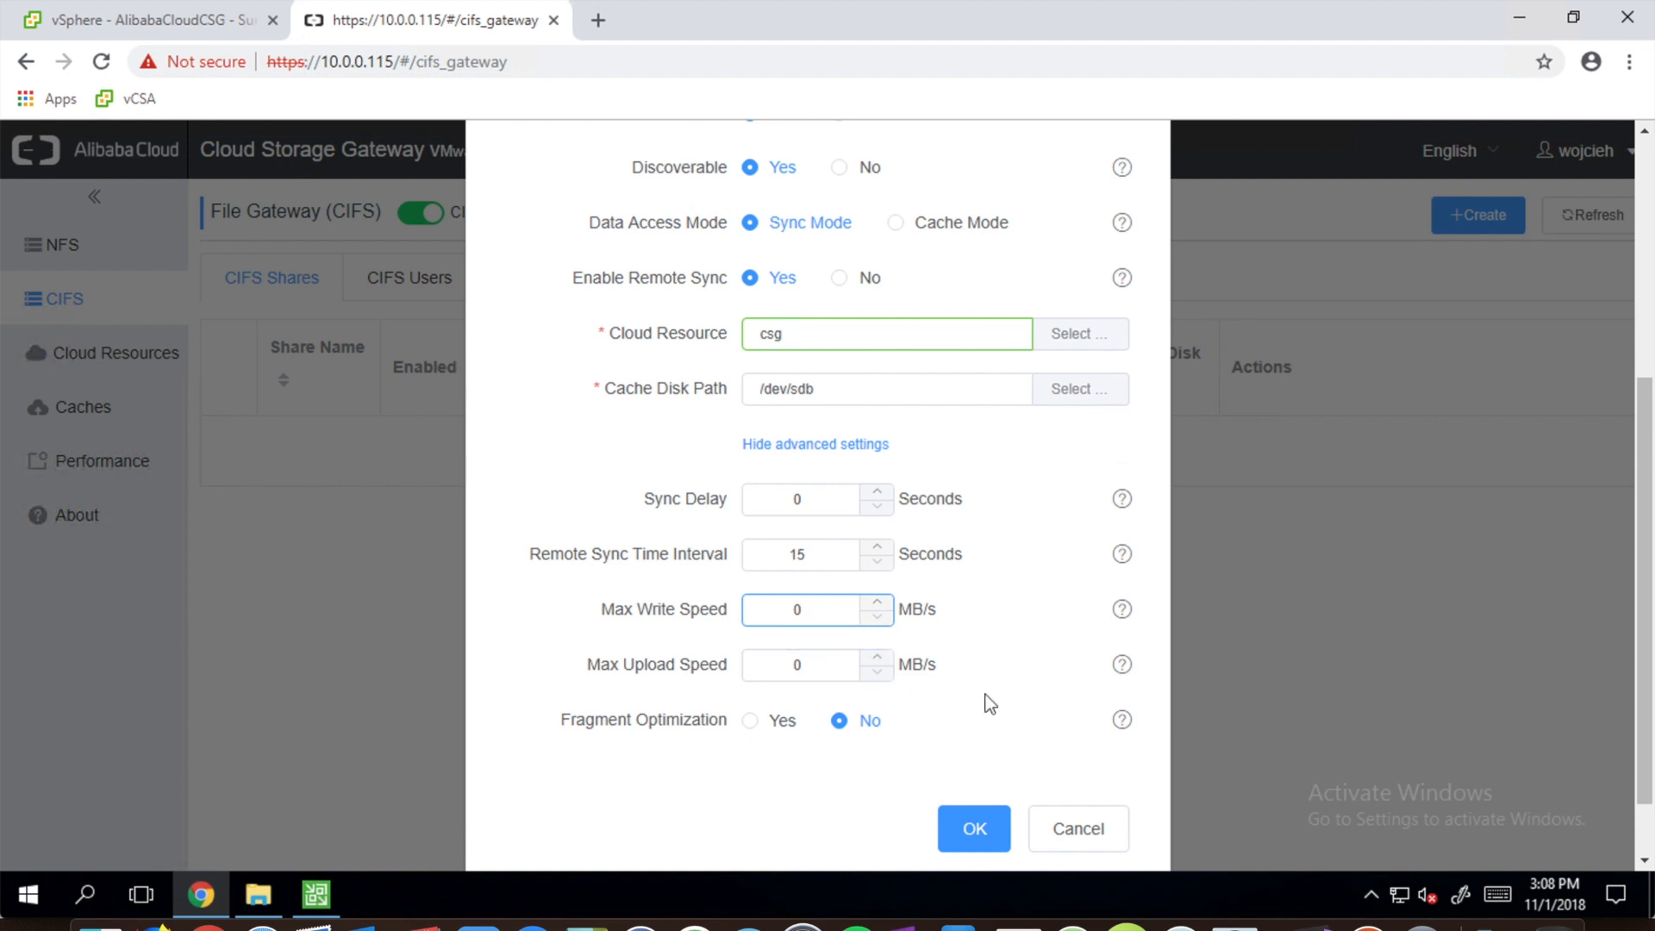
left_click(974, 829)
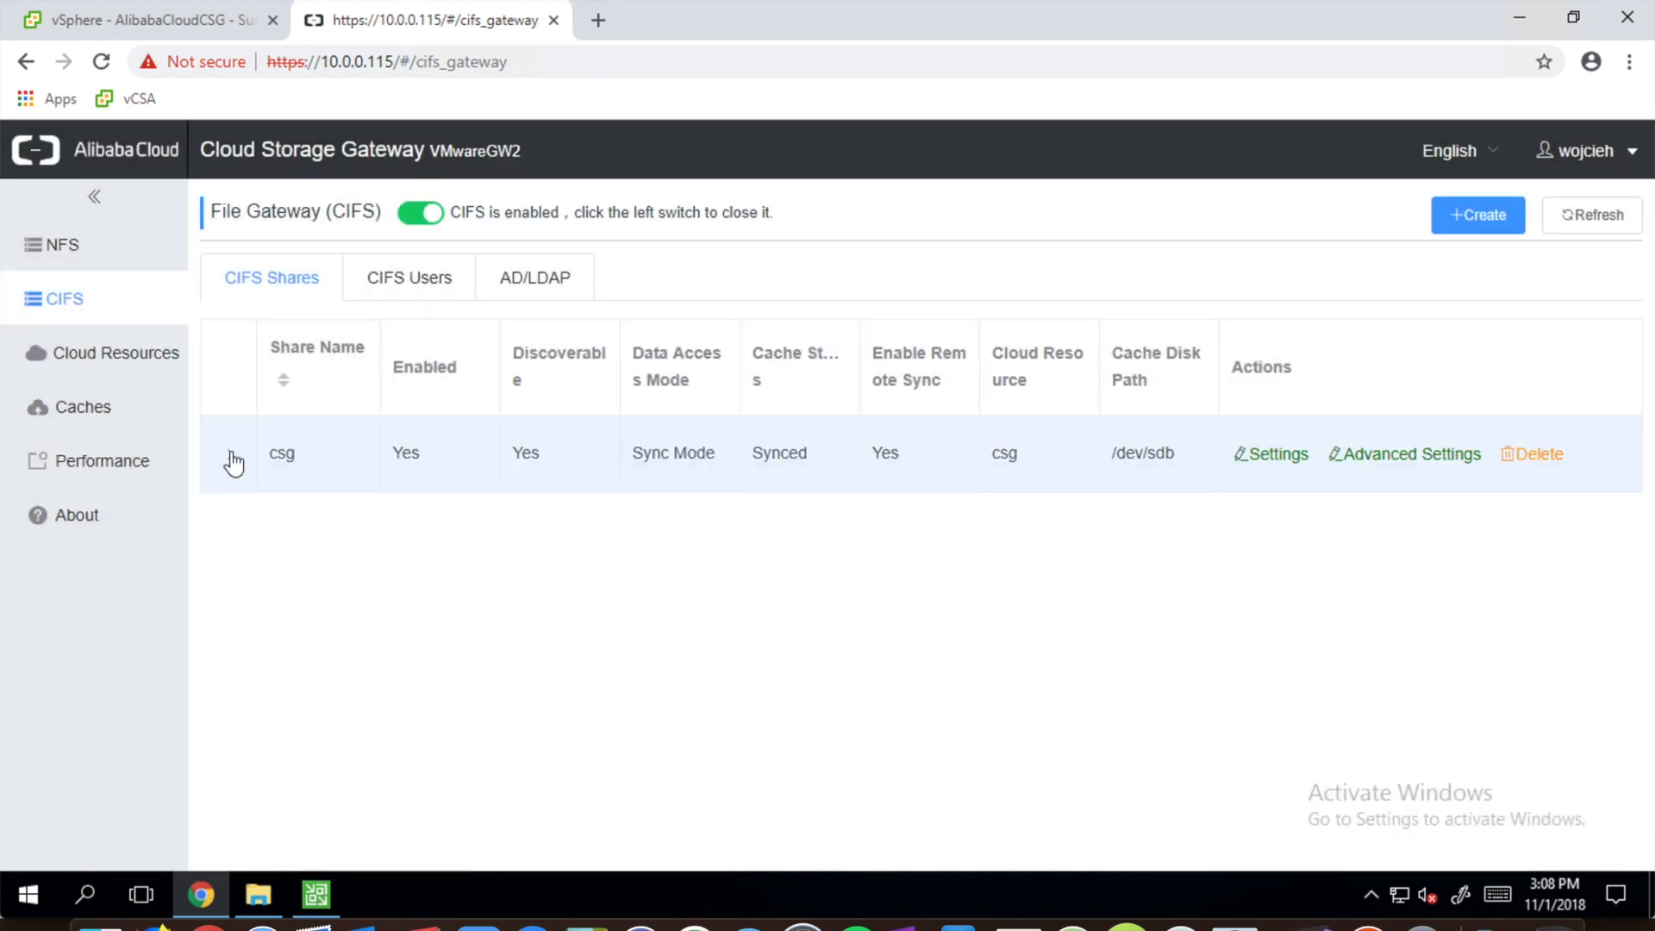
left_click(229, 457)
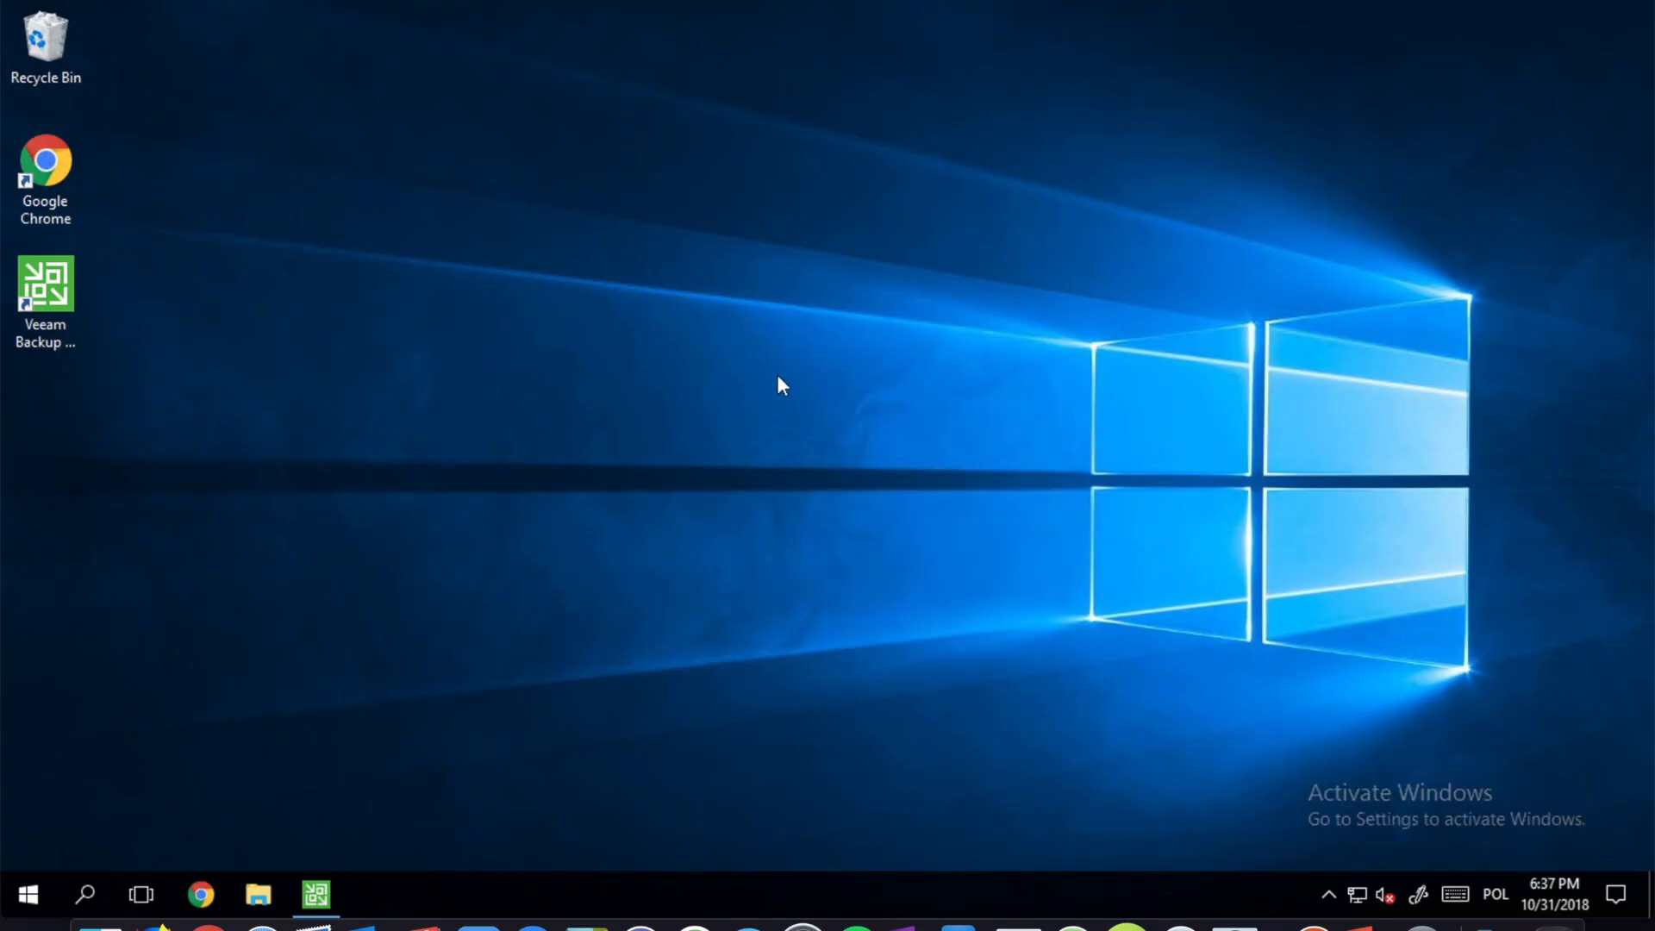
- Switch to File Explorer, maximize its window and show the drives under This PC
left_click(247, 392)
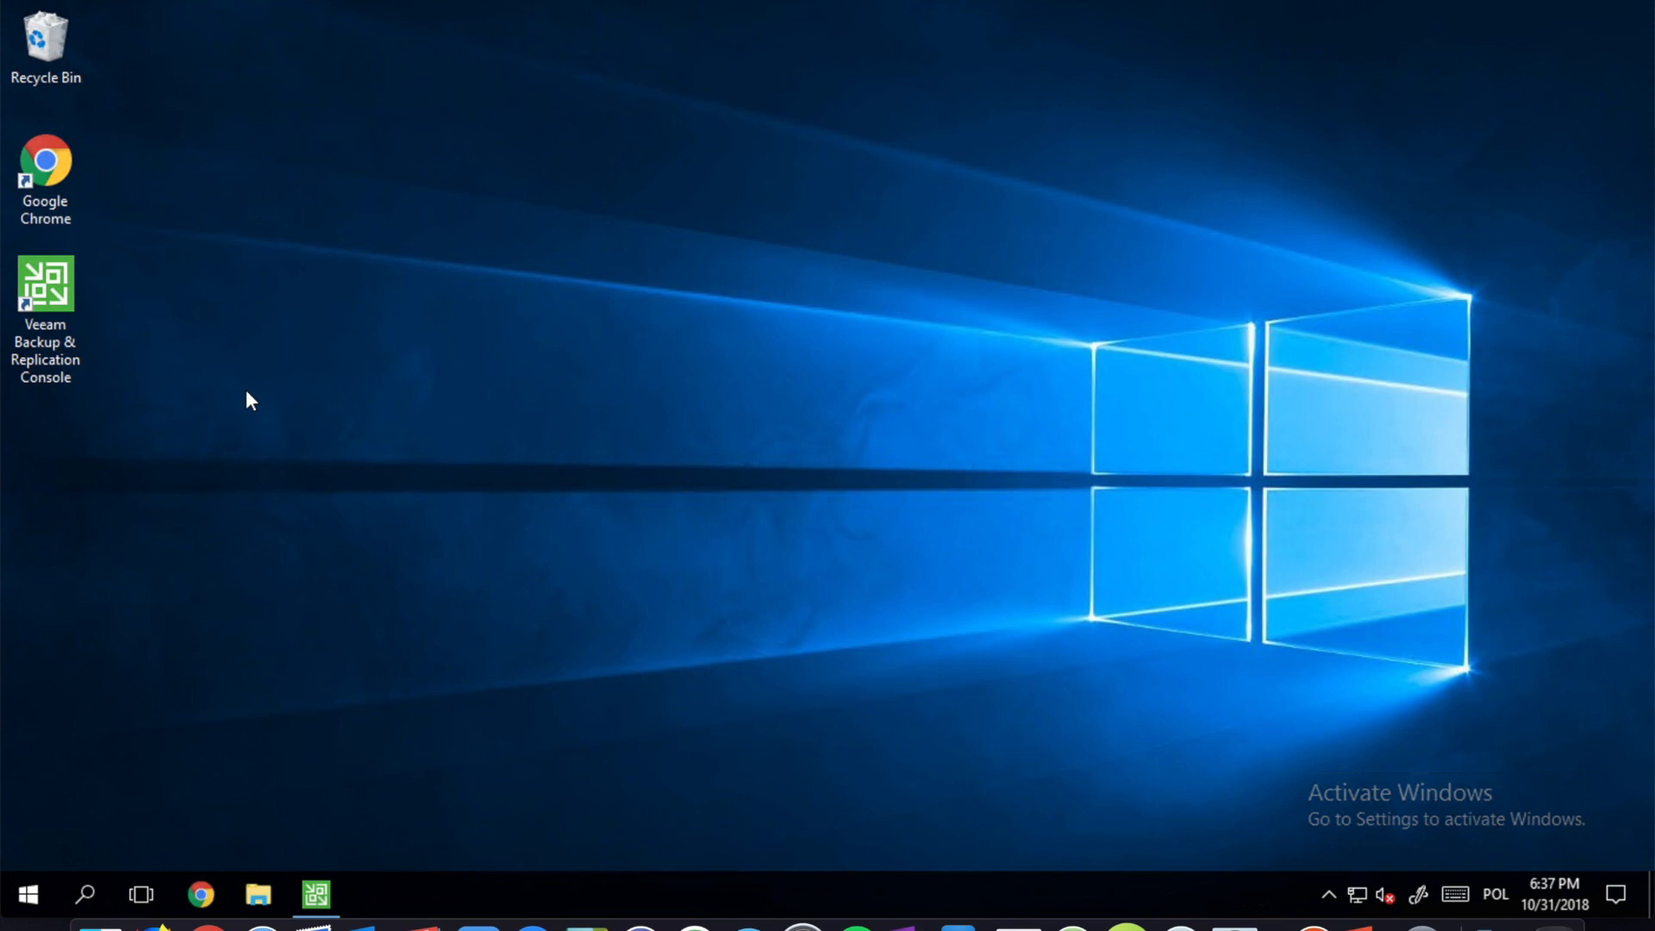
left_click(259, 894)
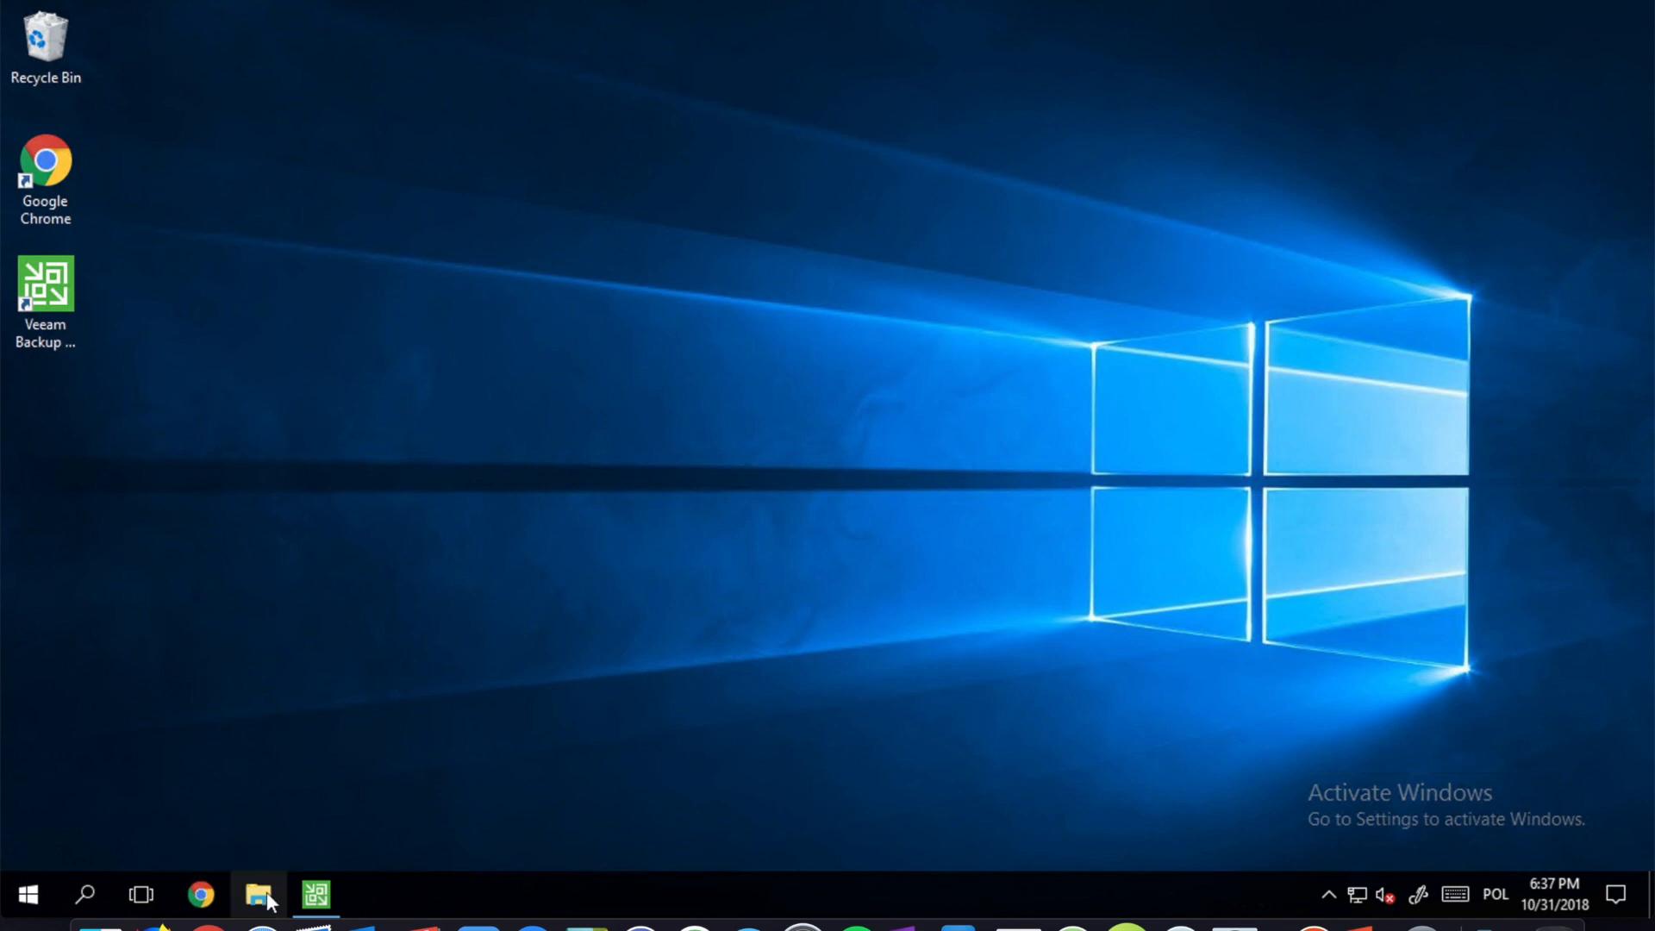
double_click(877, 127)
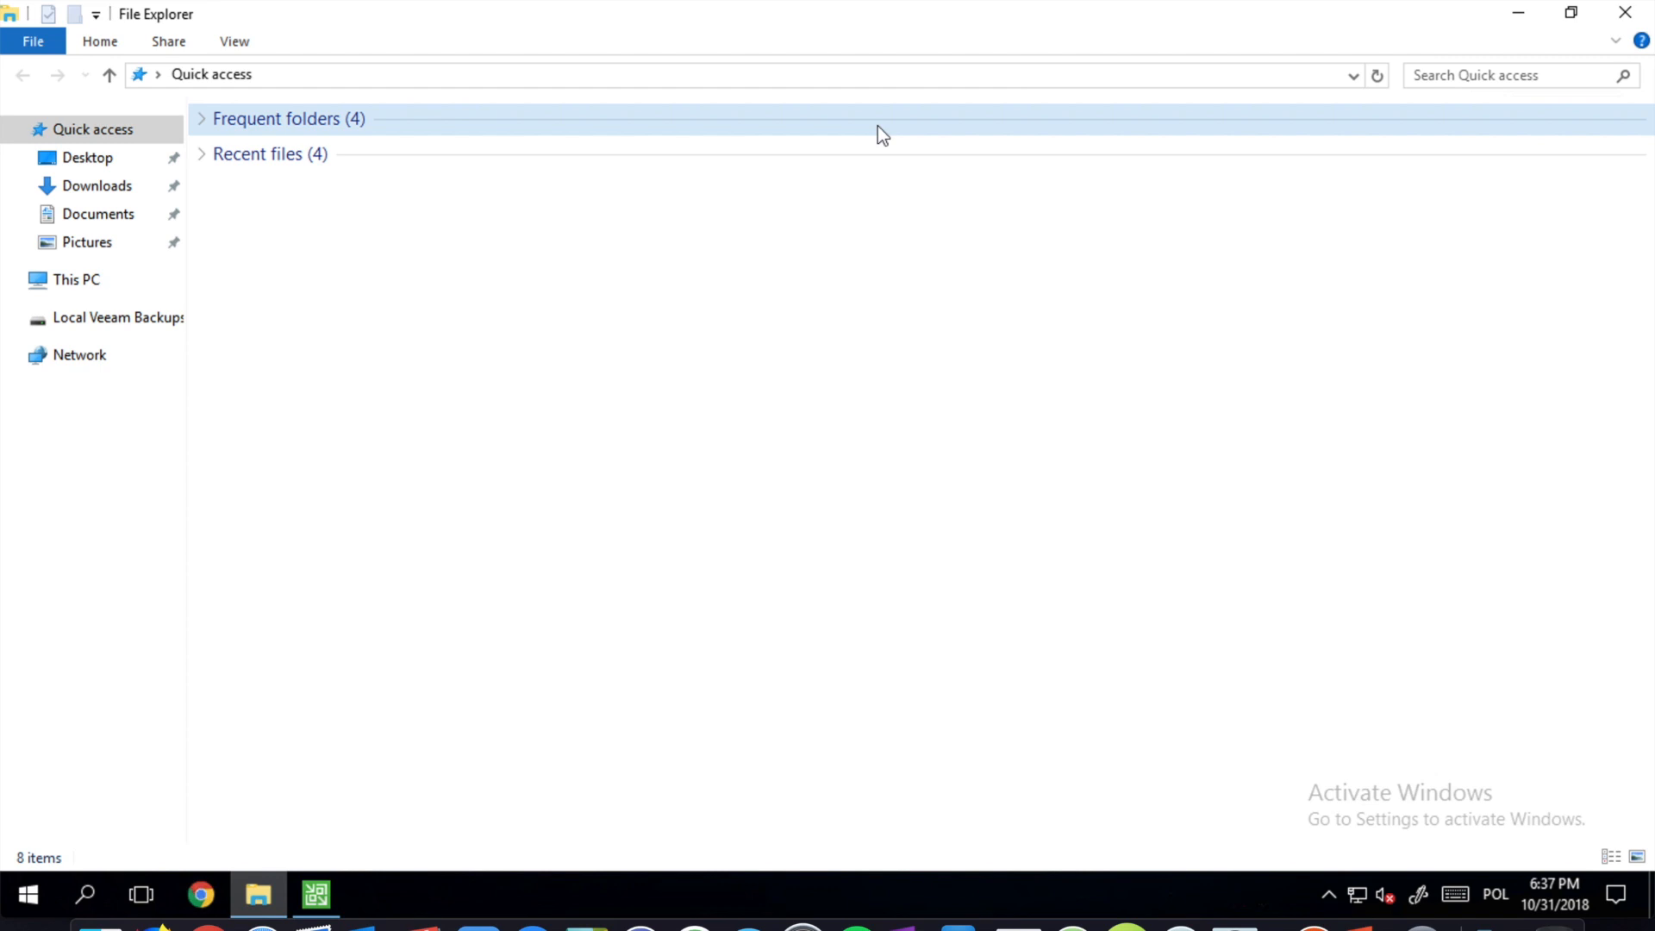
left_click(86, 280)
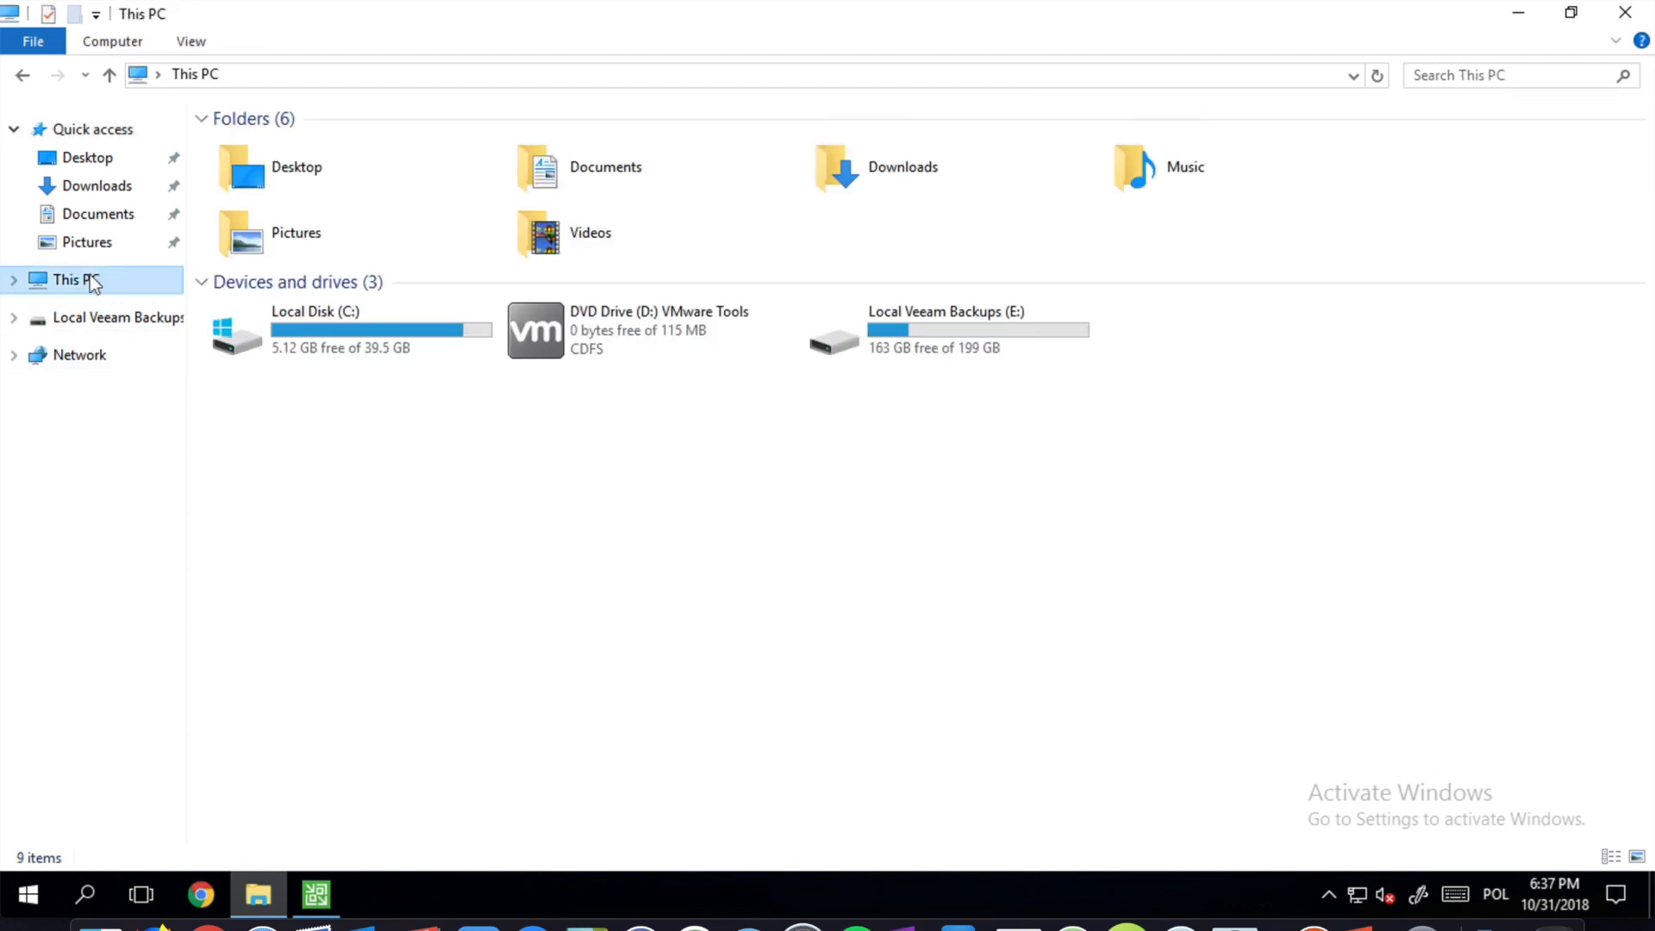
left_click(926, 349)
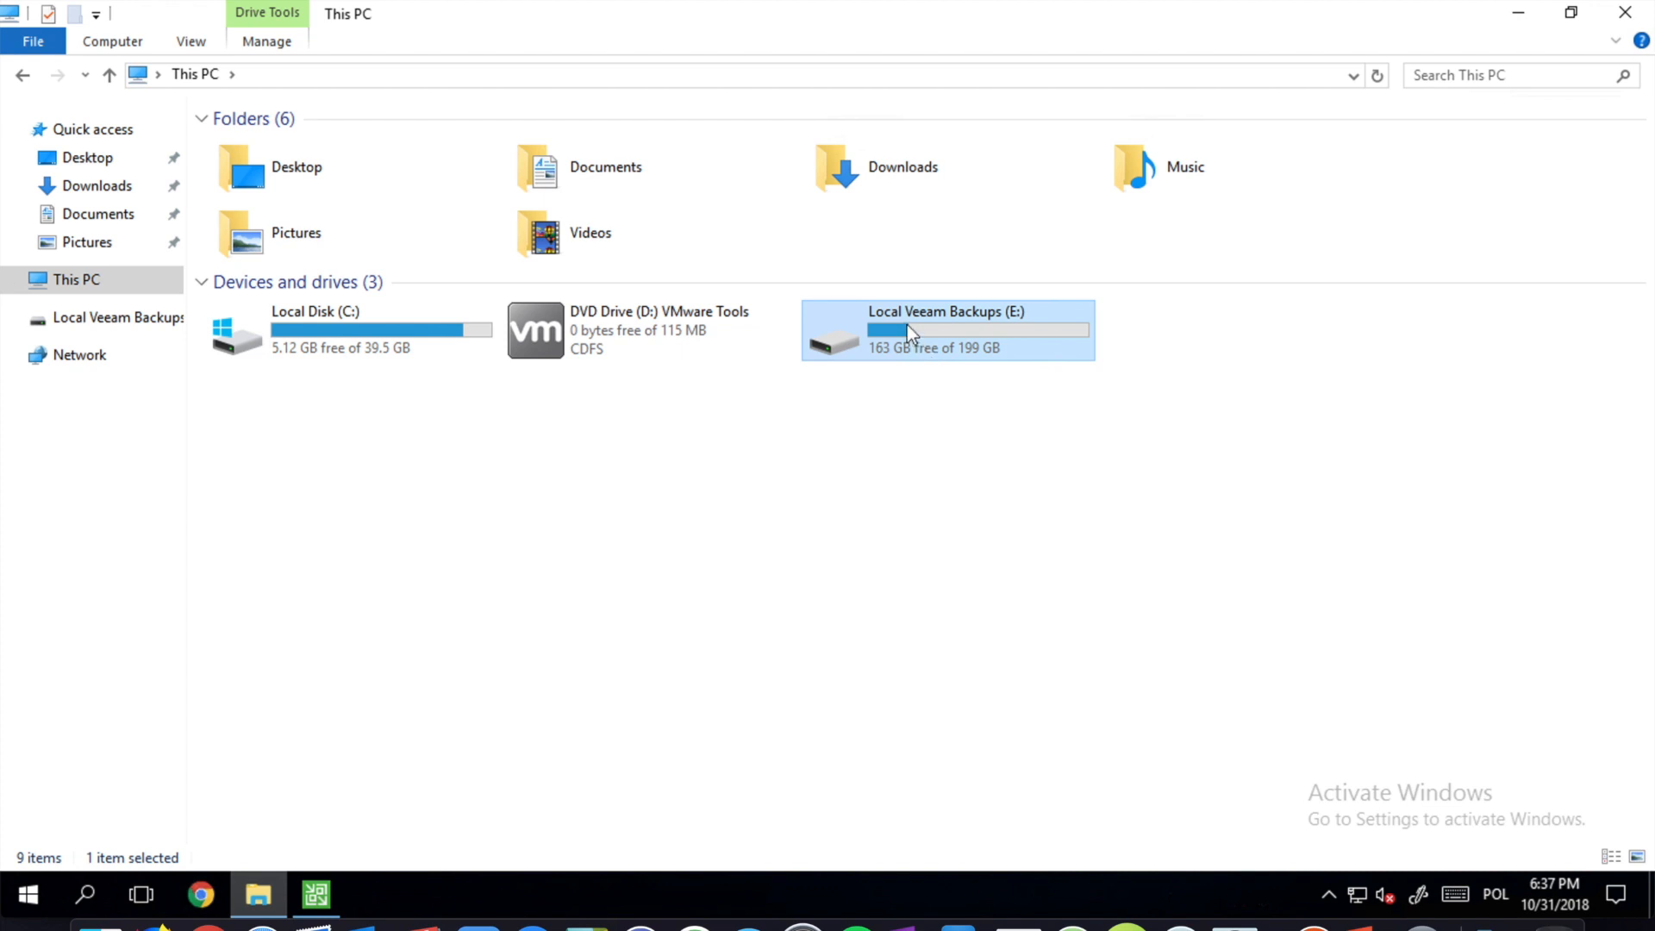
left_click(575, 423)
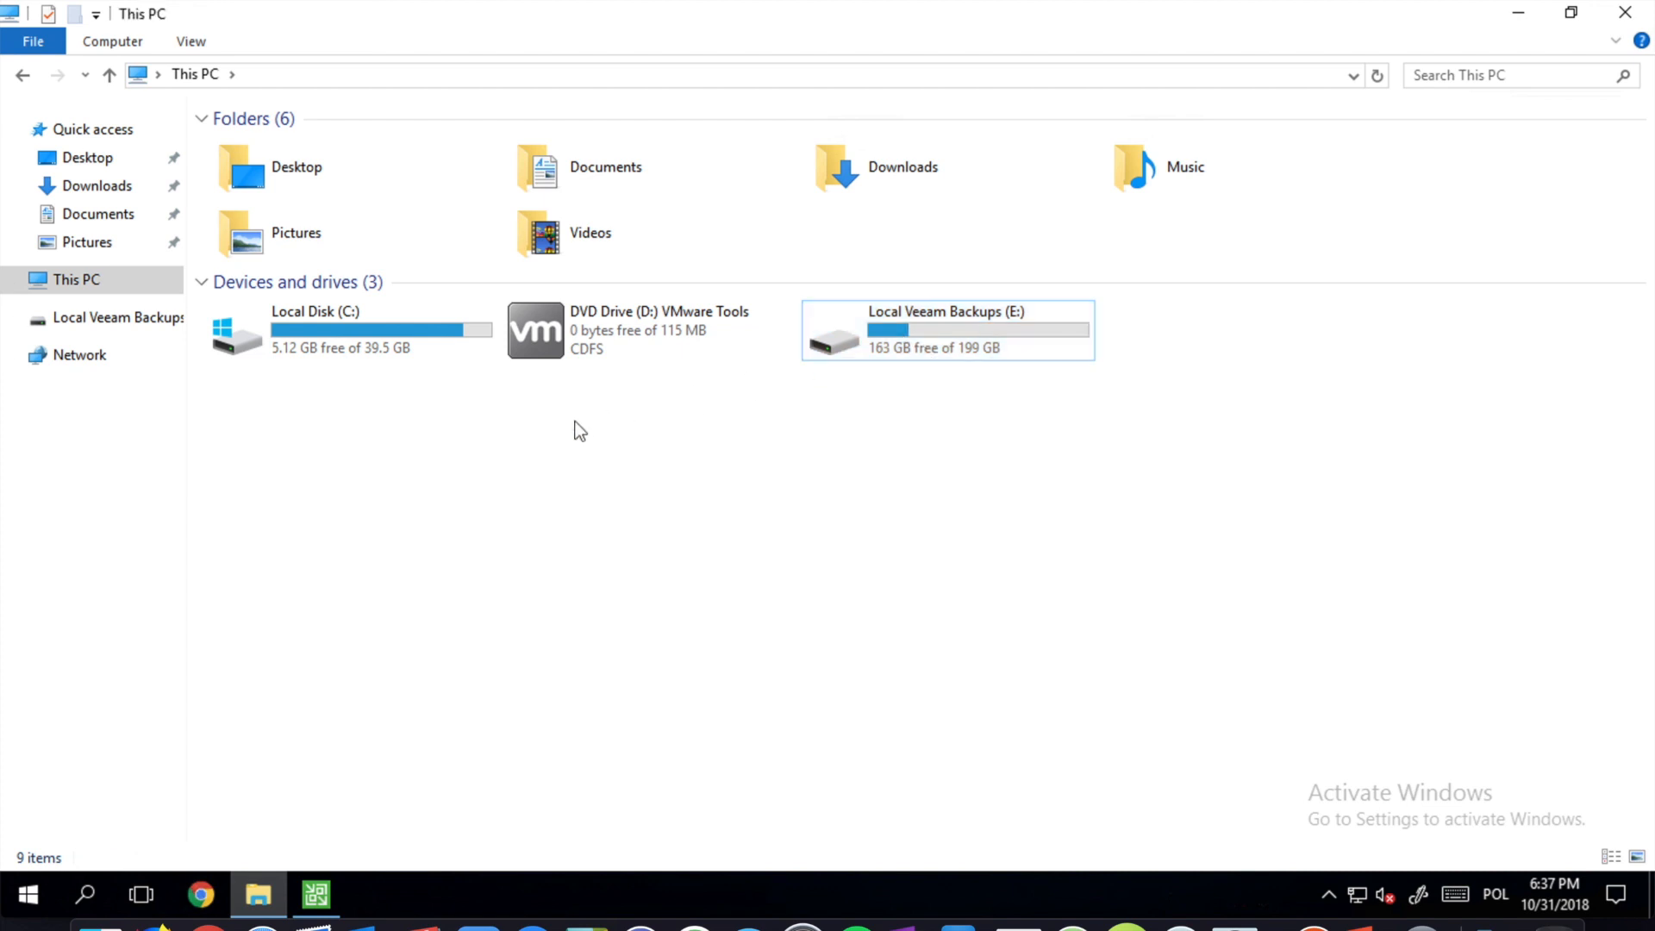
- Start adding a custom network location with the address \\10.0.0.115\csg
right_click(577, 429)
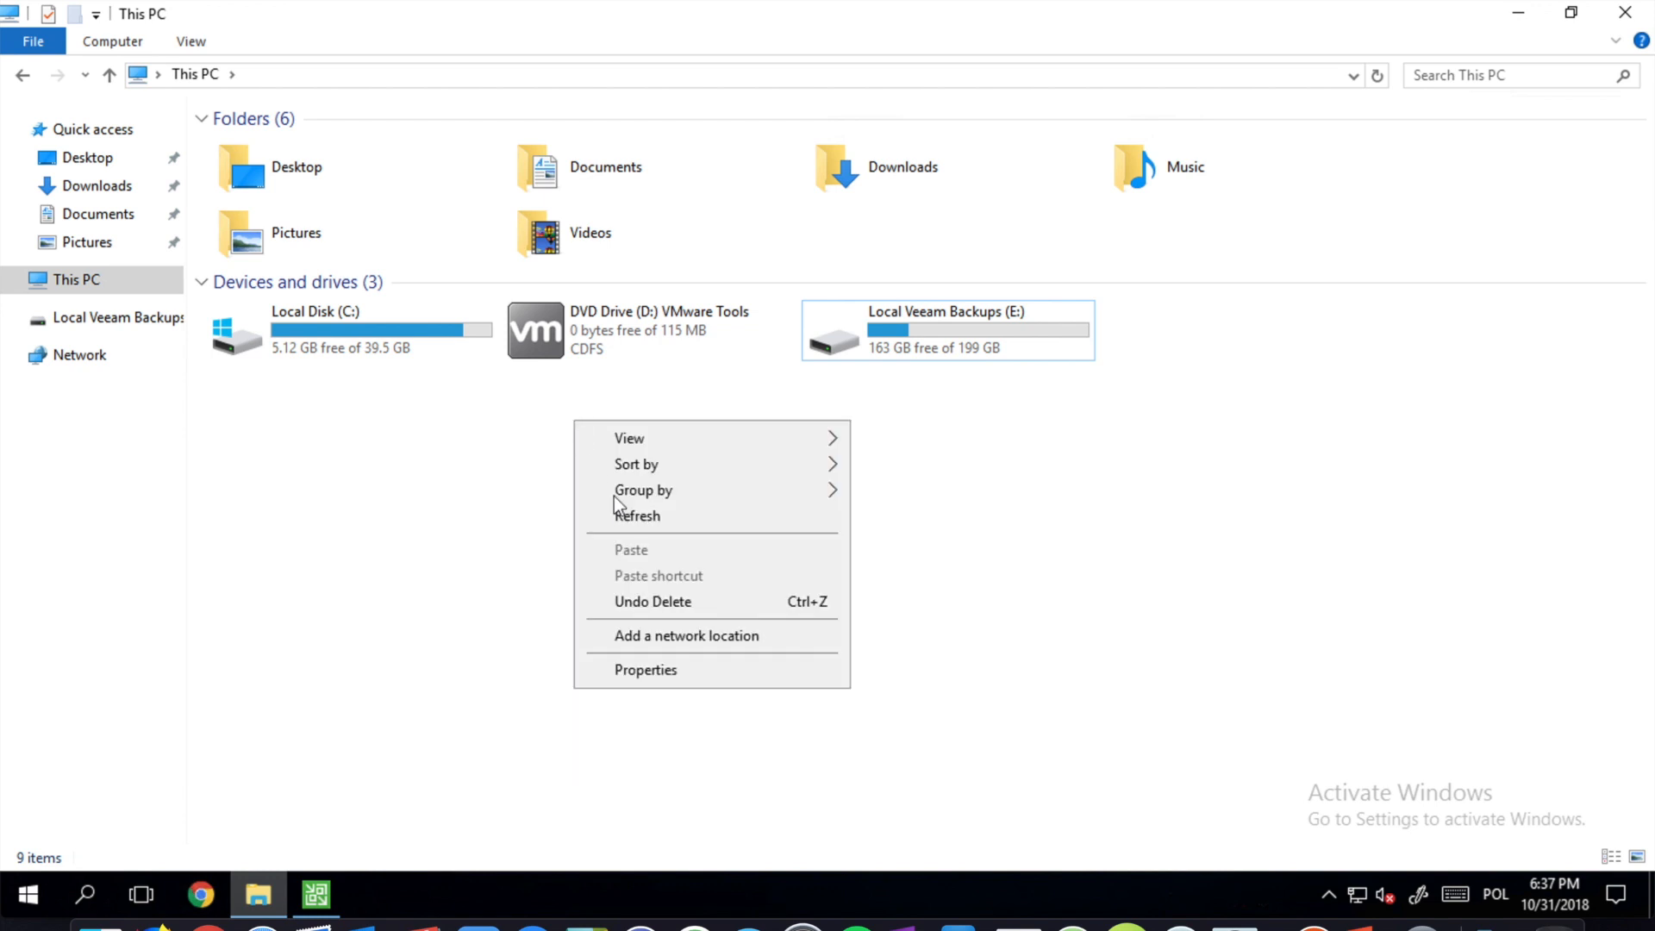
left_click(738, 638)
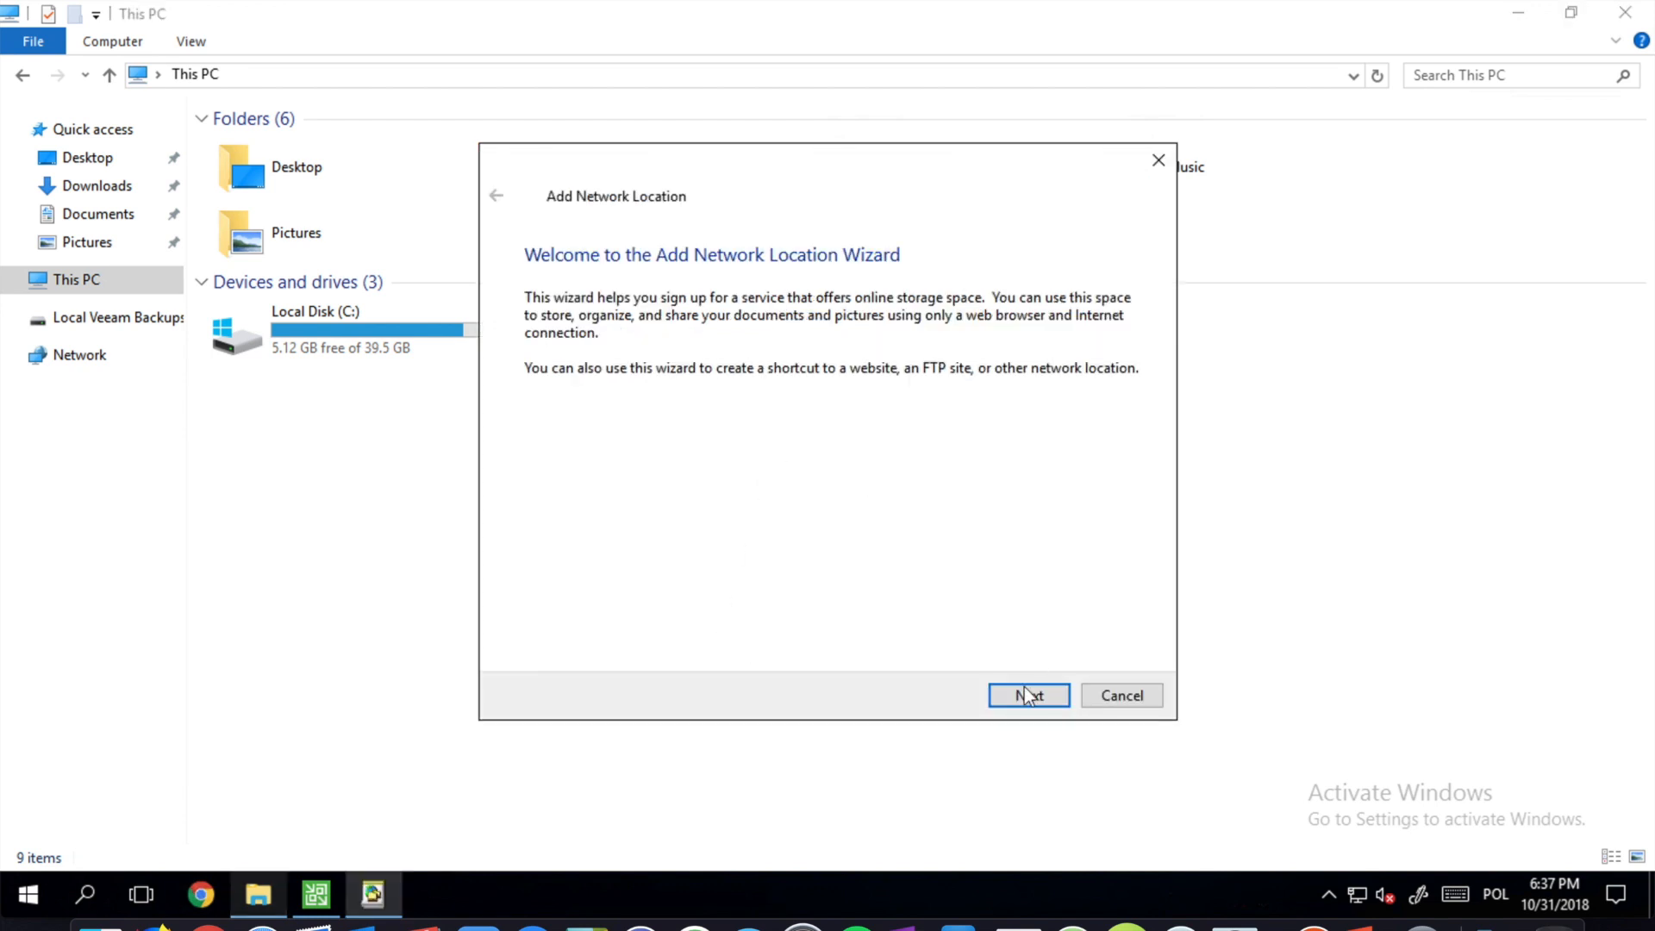
left_click(1030, 696)
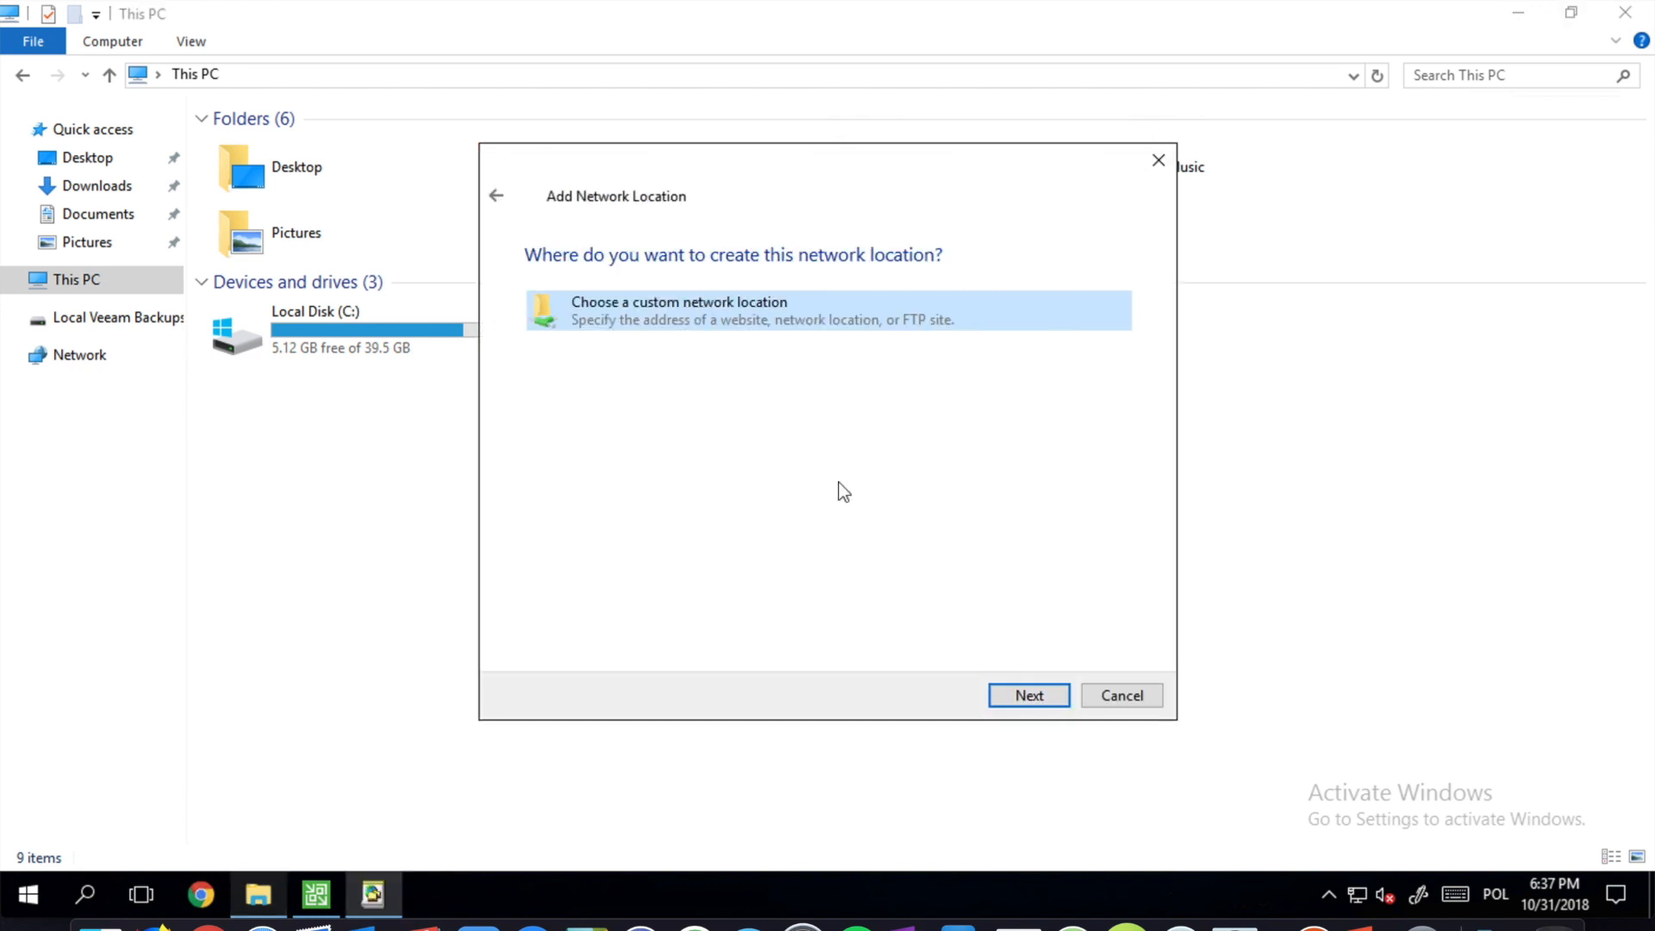
left_click(1031, 700)
left_click(1009, 397)
left_click(725, 422)
left_click(707, 389)
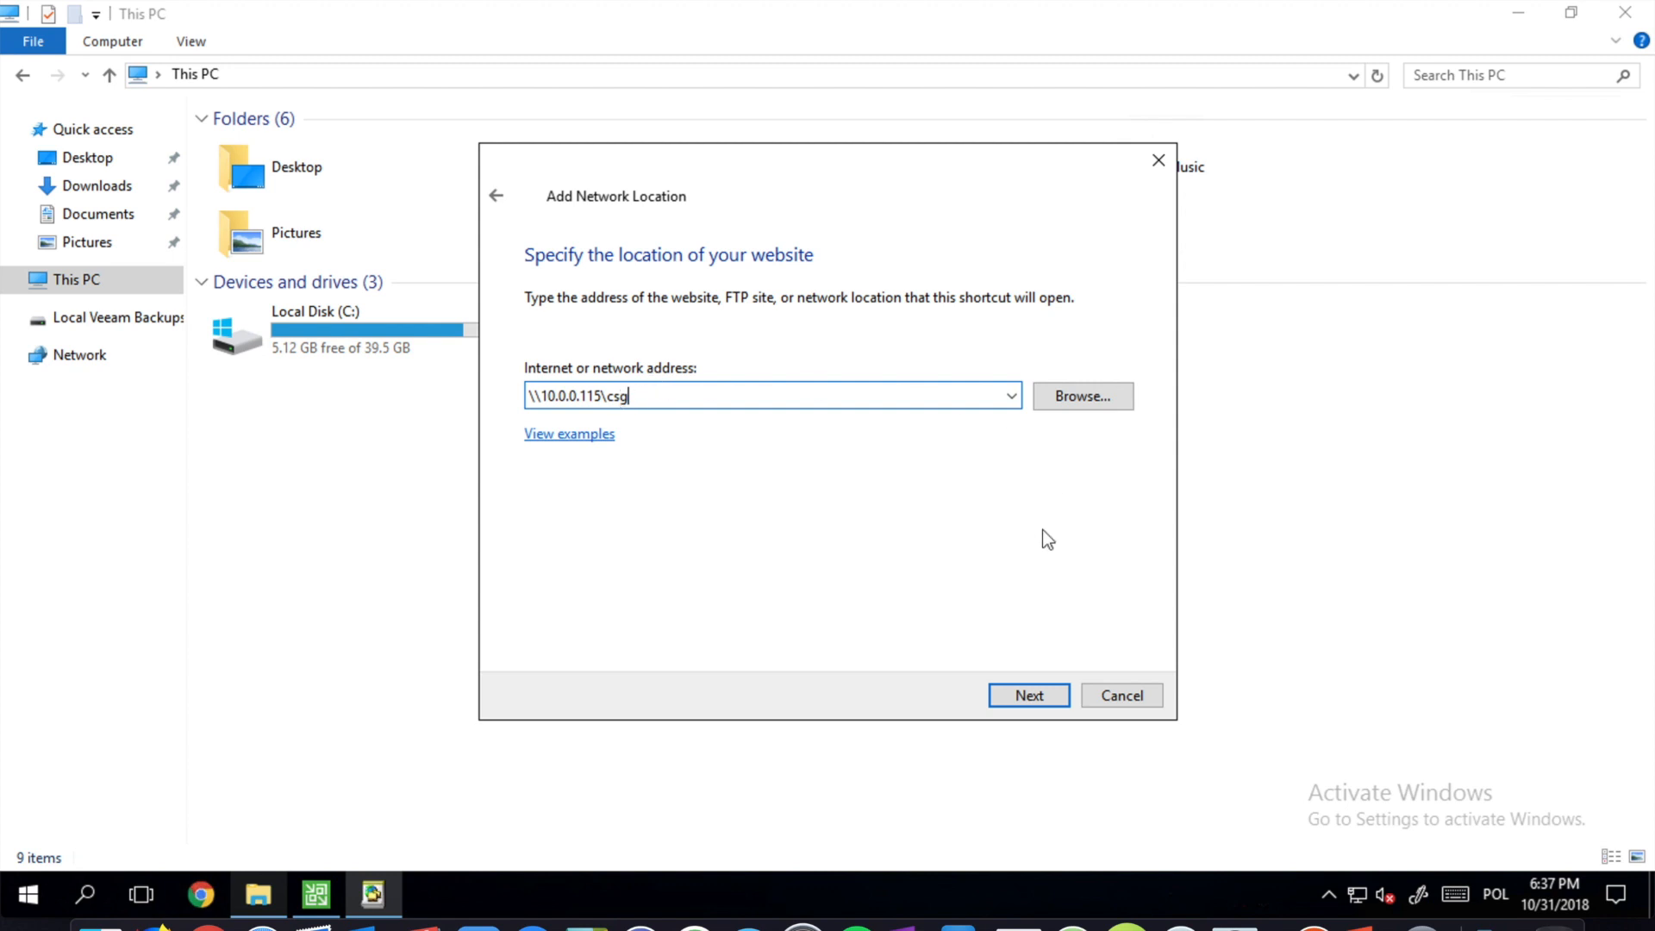
left_click(1025, 689)
- Name the network location CSG and finish the wizard so that the share opens
double_click(783, 411)
left_click_drag(784, 410, 442, 417)
type("CSG")
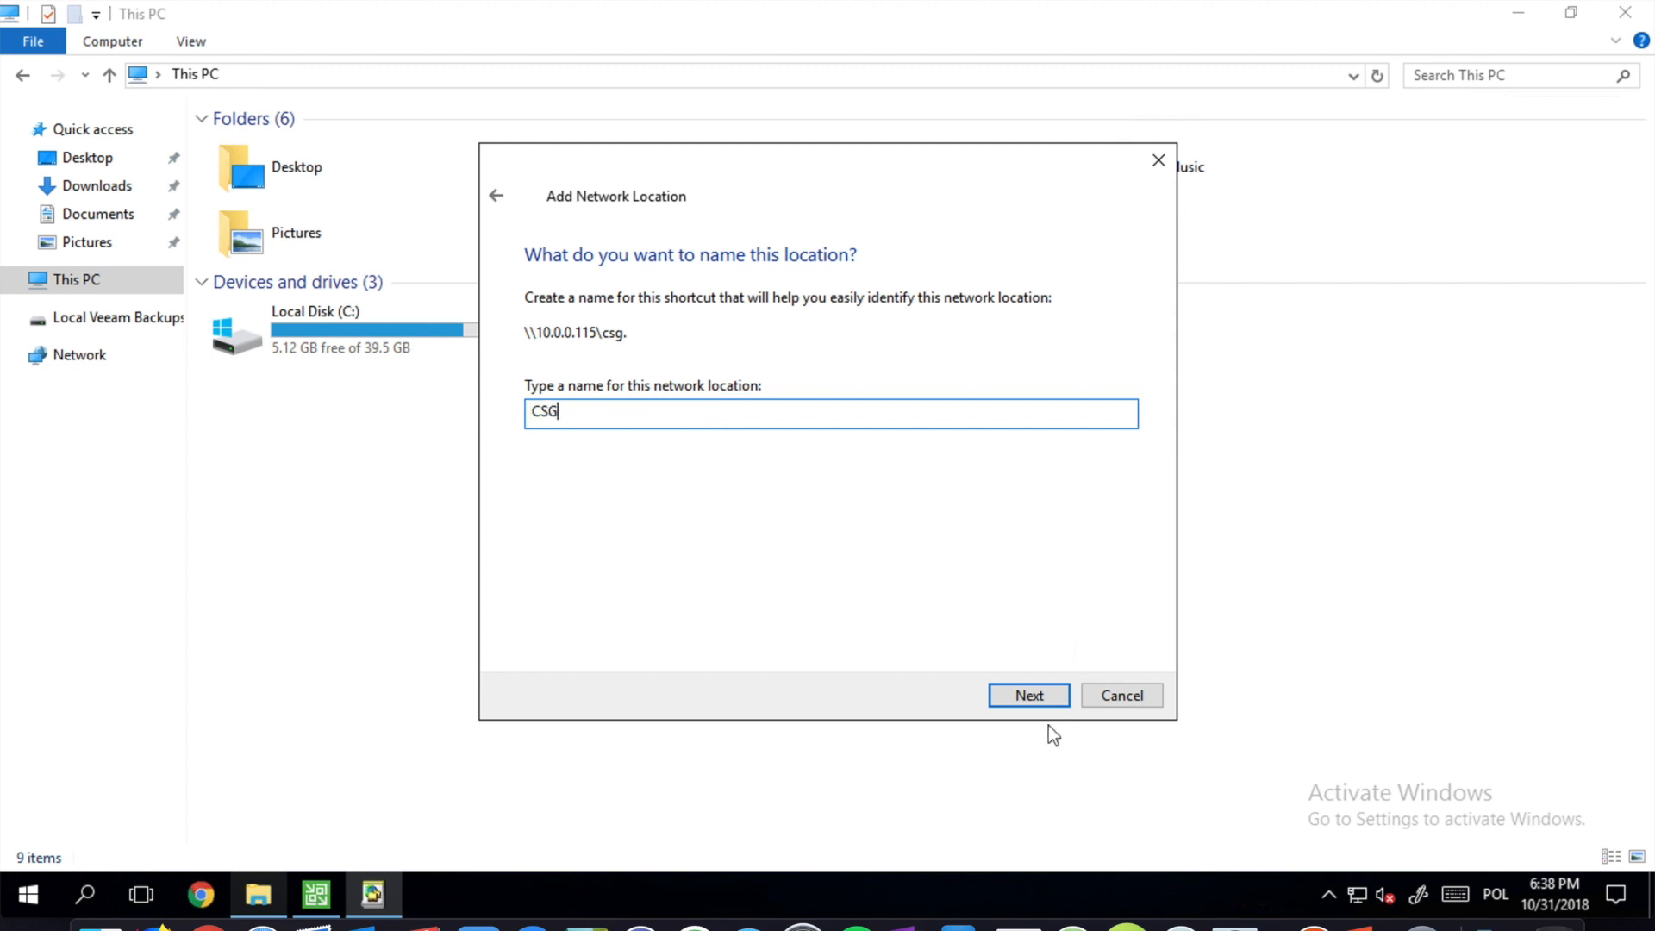
left_click(1031, 695)
left_click(1043, 698)
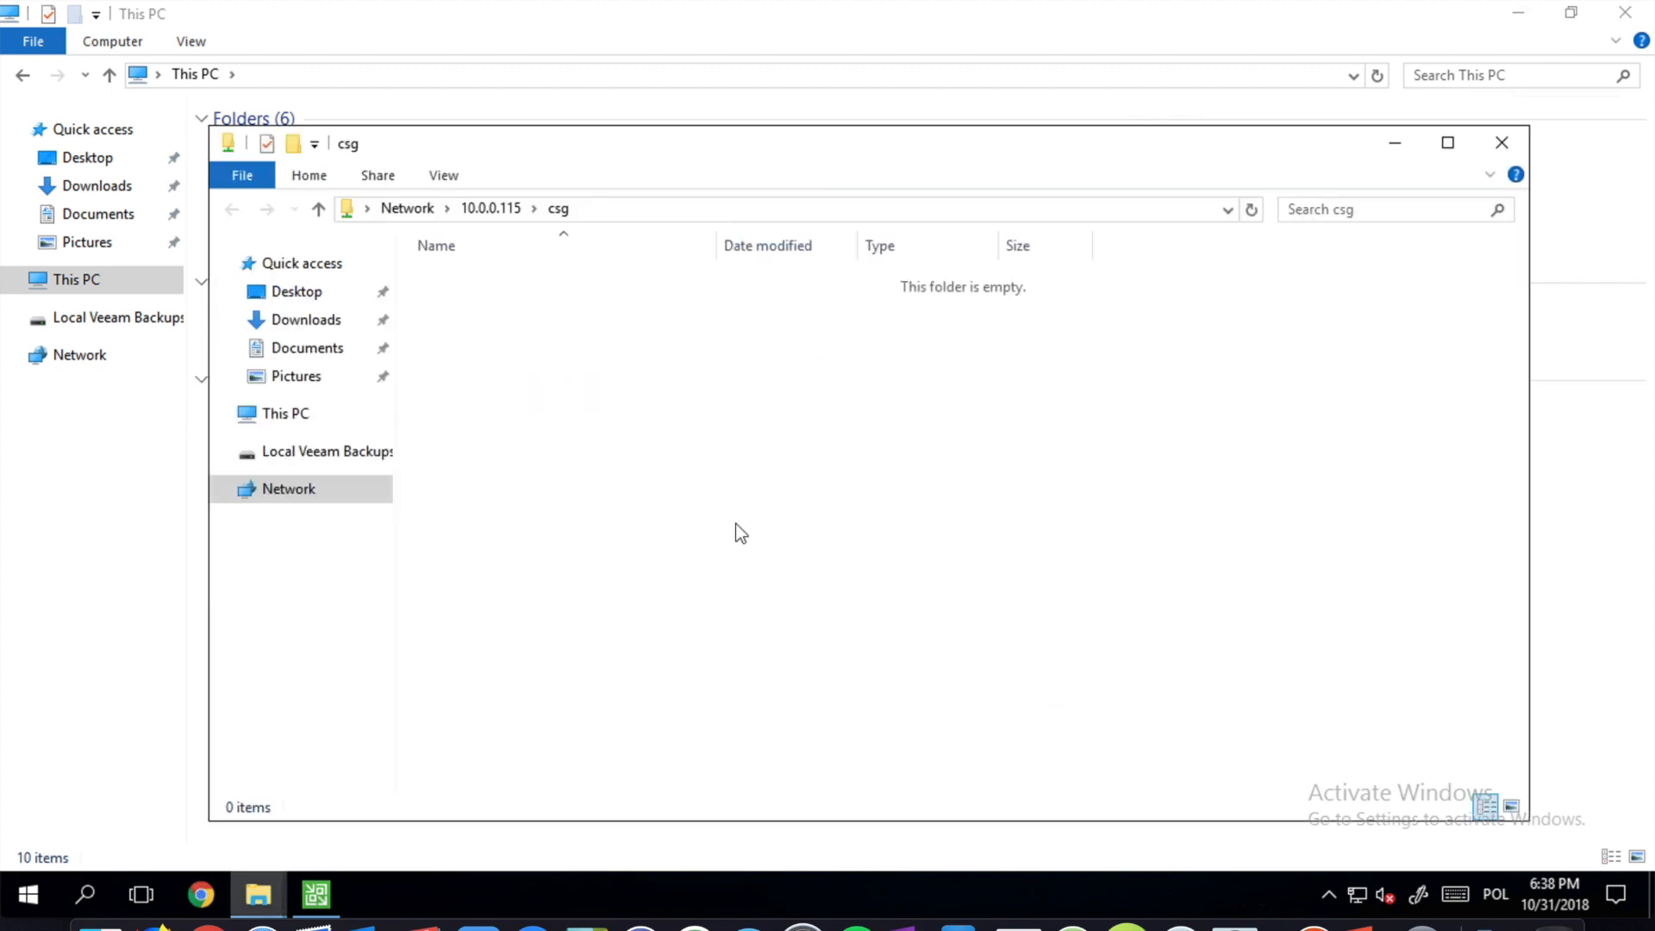
- Close the csg share window, minimize File Explorer and switch to Veeam Backup and Replication
left_click(1501, 143)
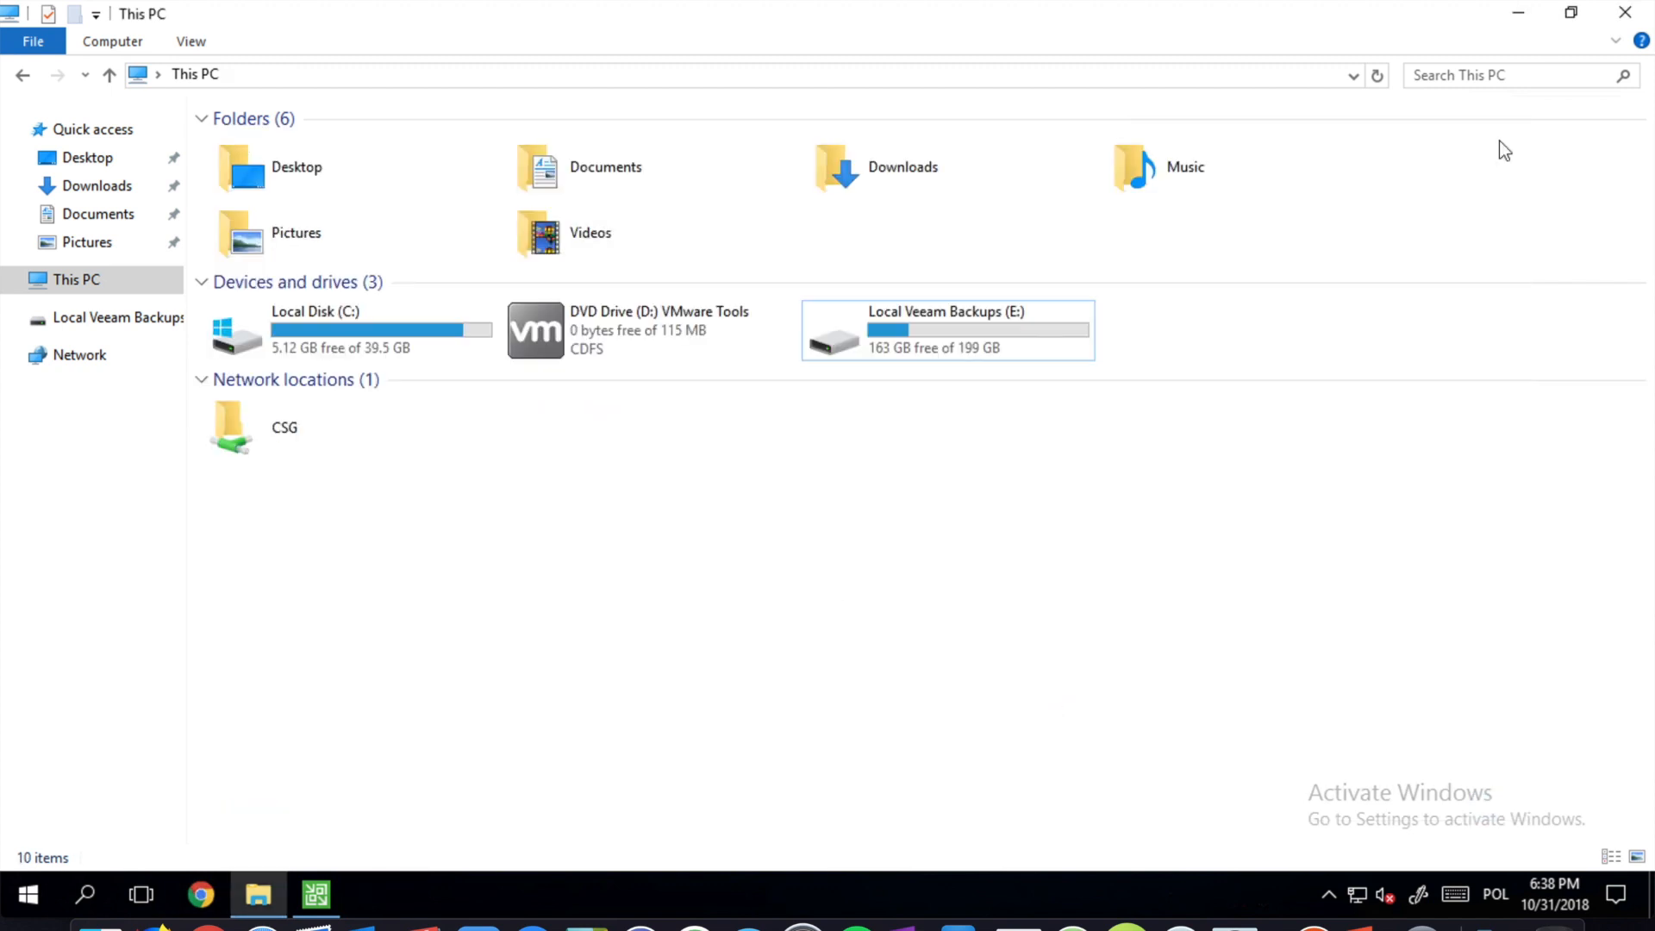
left_click(1520, 11)
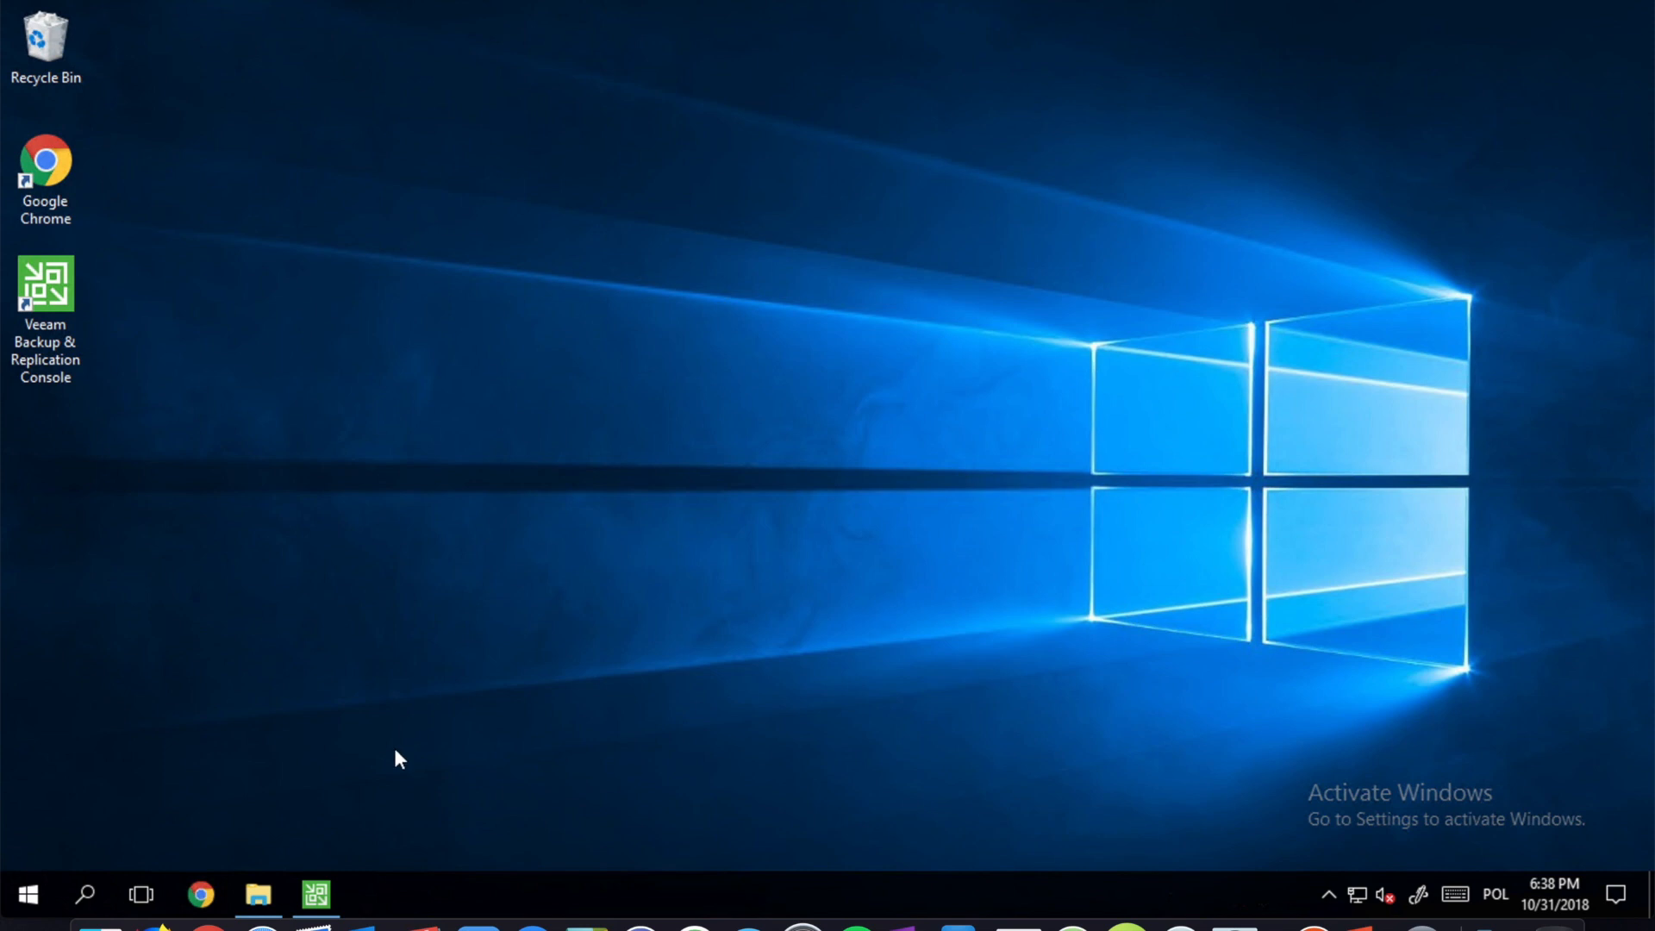
left_click(334, 881)
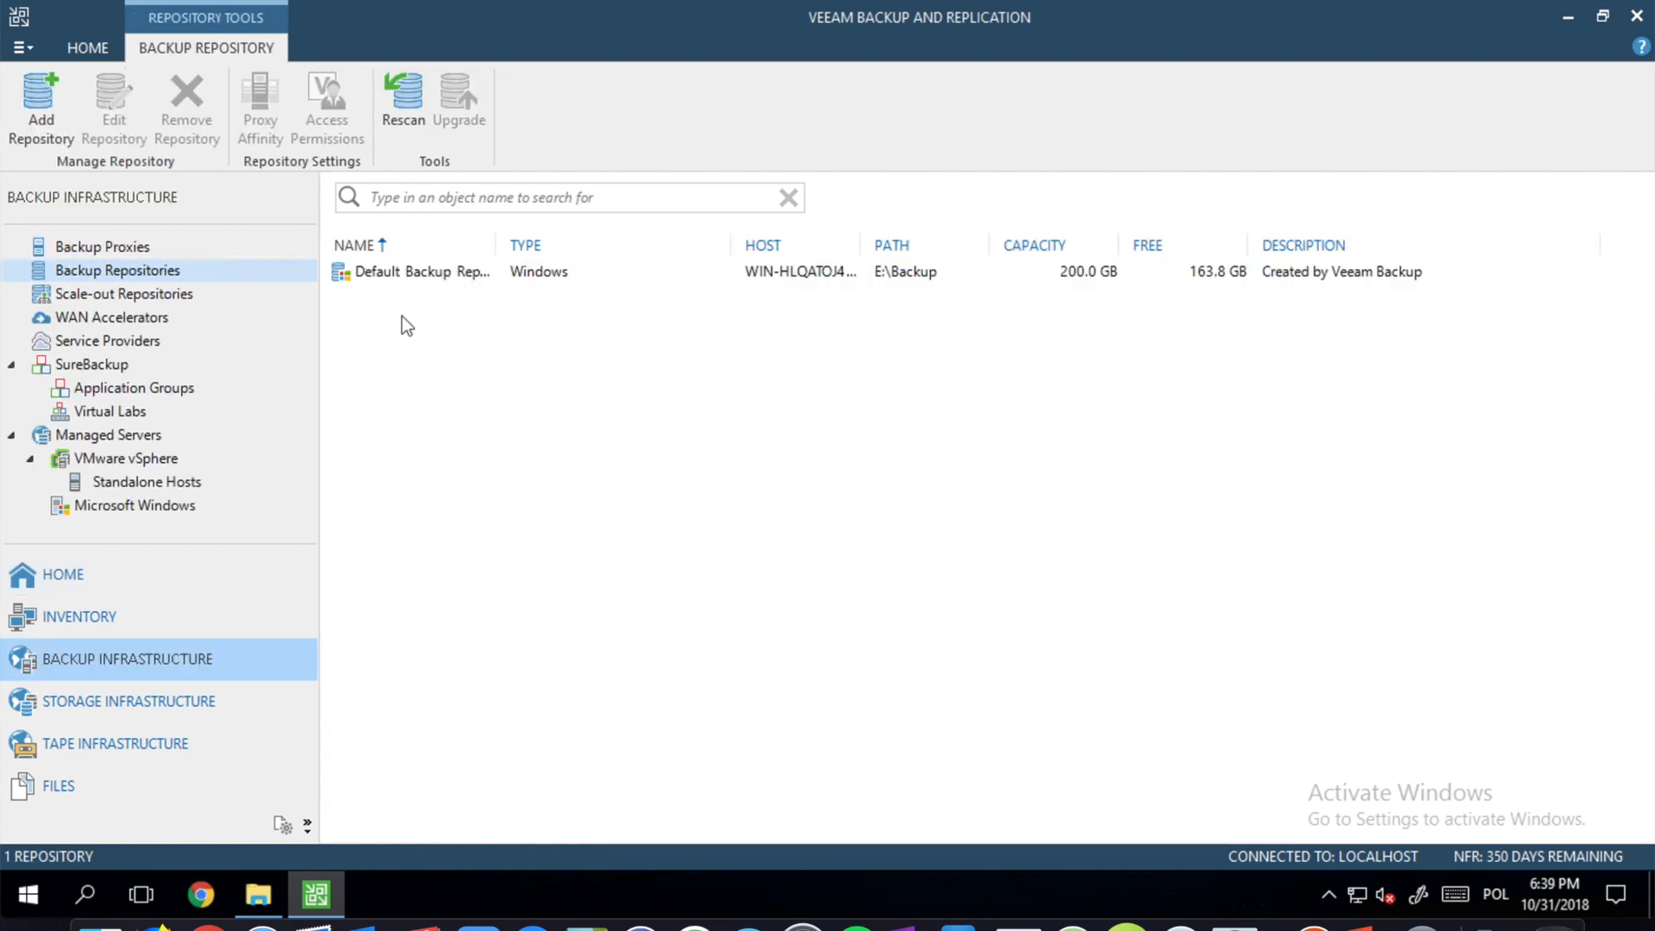
- Start adding a new backup repository and name it CSG
right_click(402, 317)
left_click(511, 331)
left_click(806, 285)
left_click_drag(807, 285, 572, 281)
type("CSG")
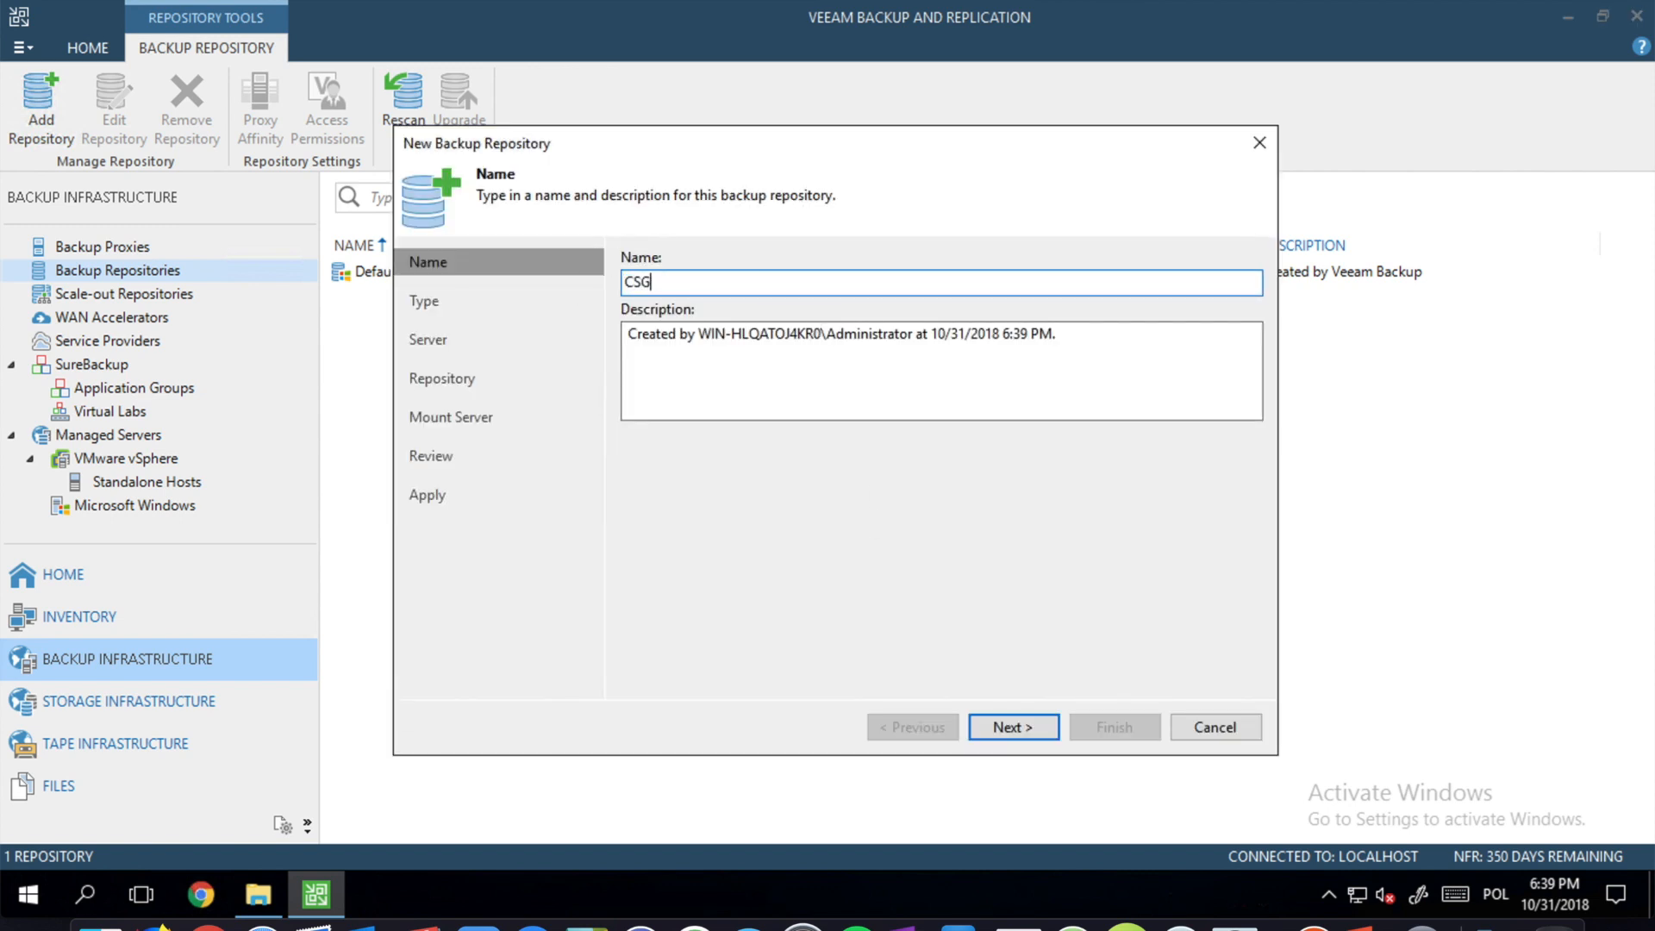
left_click(1009, 726)
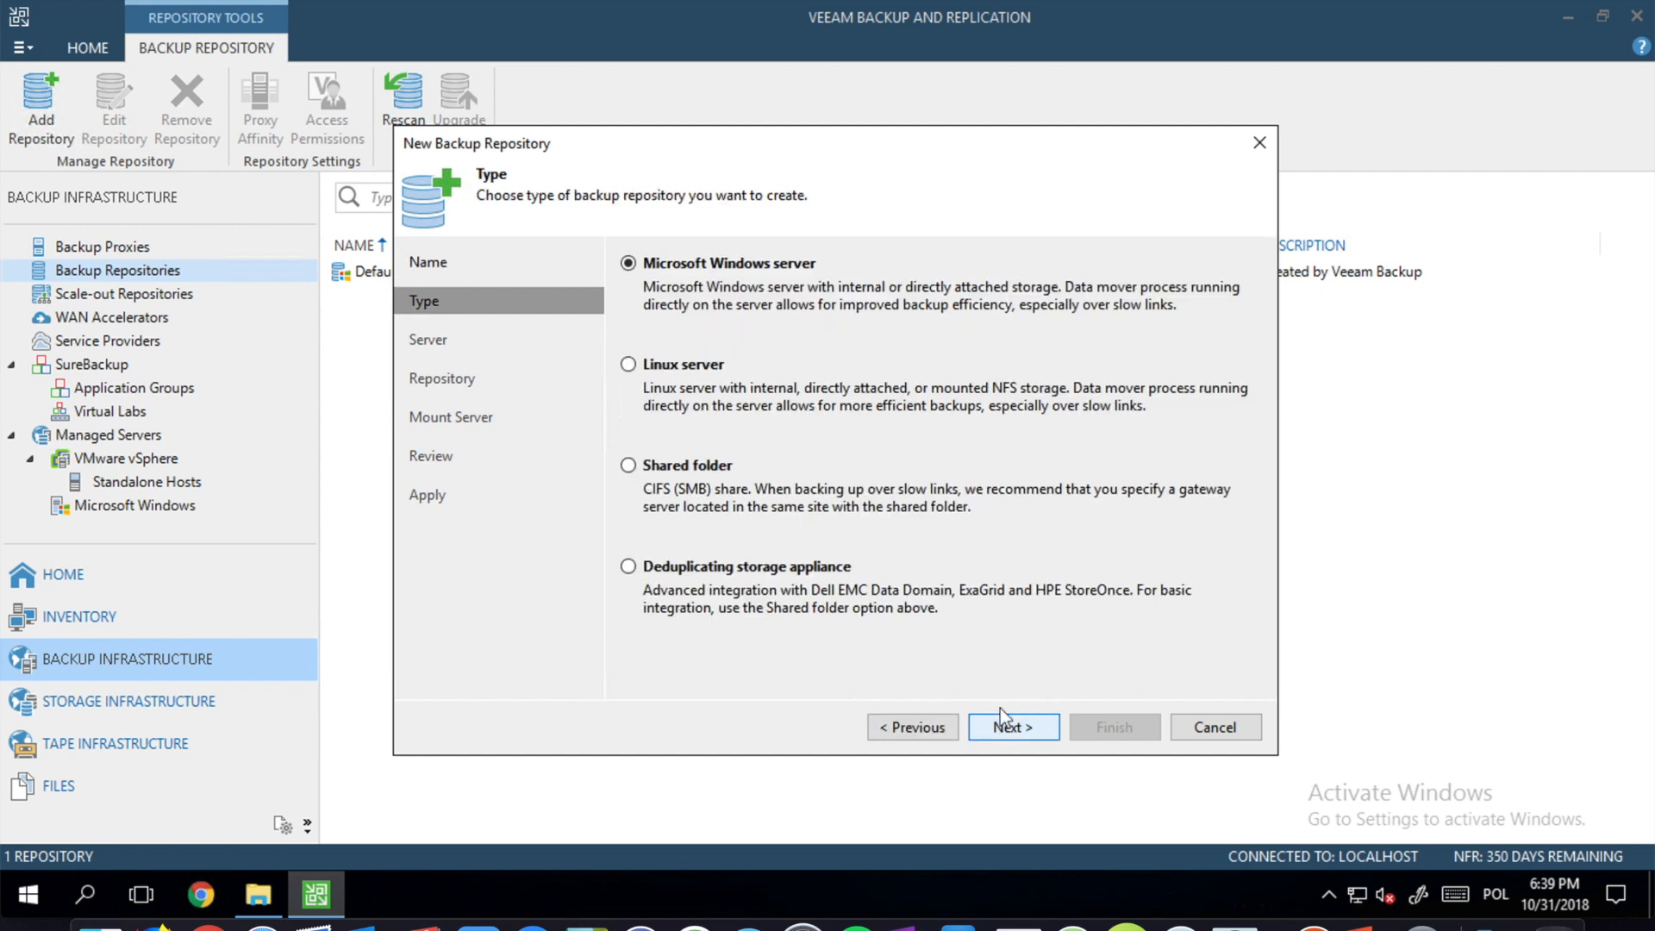
- Make the repository a shared folder at \\10.0.0.115\csg, using the stored share user's credentials and automatic gateway server selection
left_click(692, 465)
left_click(1013, 727)
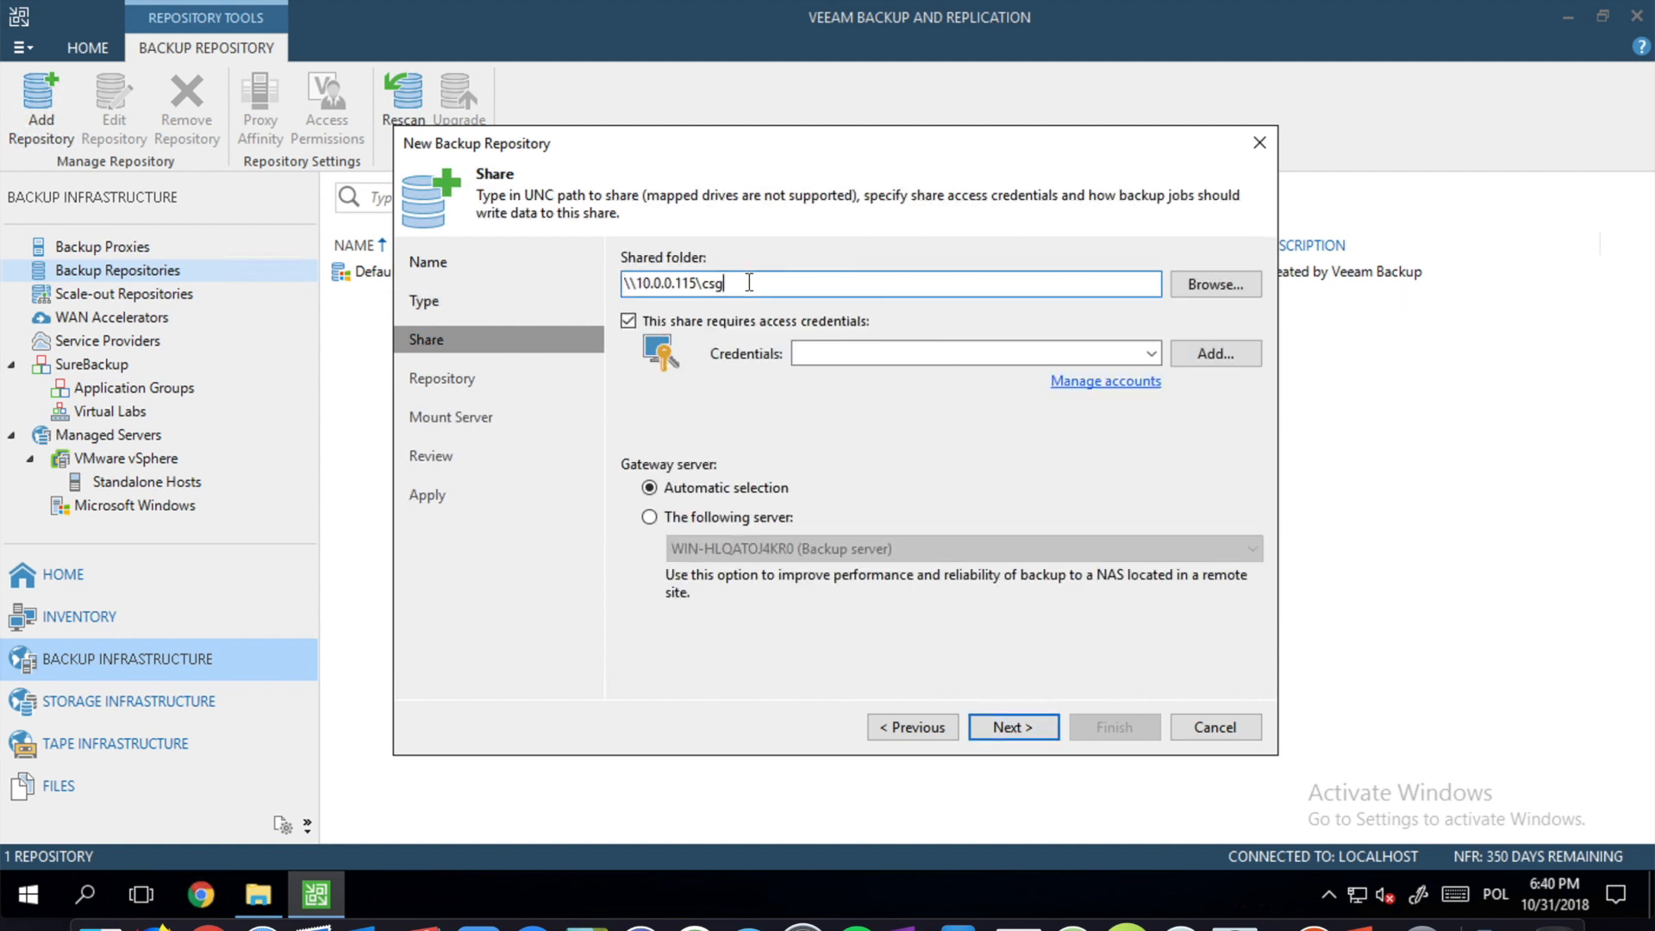
left_click(1048, 354)
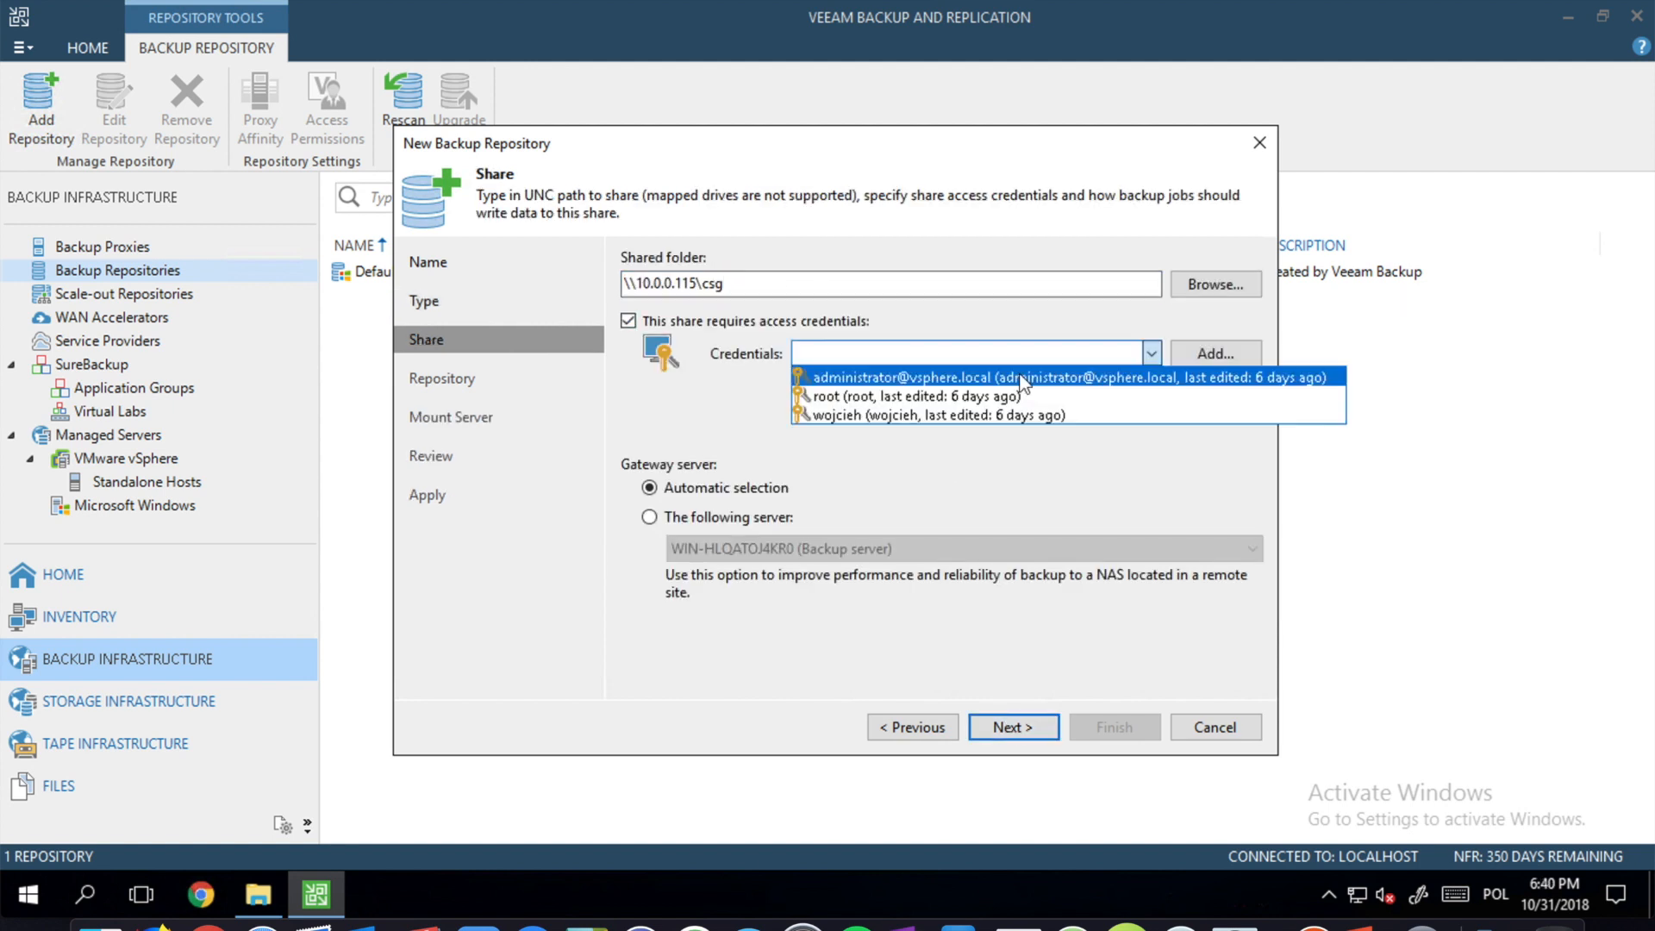
left_click(975, 414)
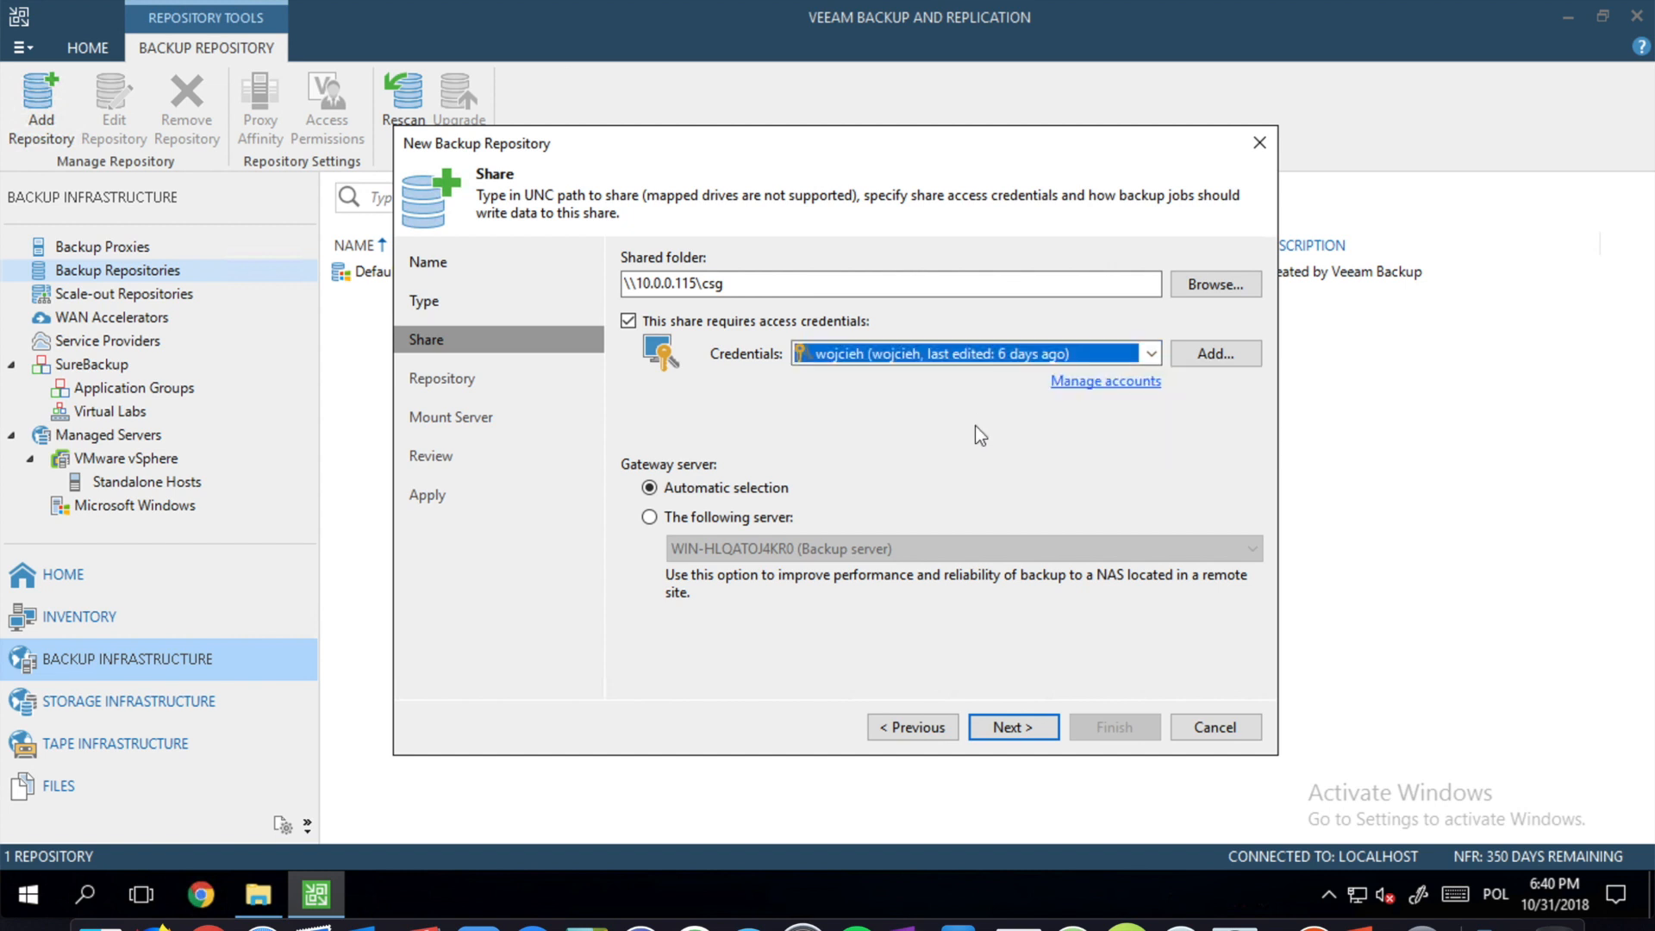
left_click(647, 484)
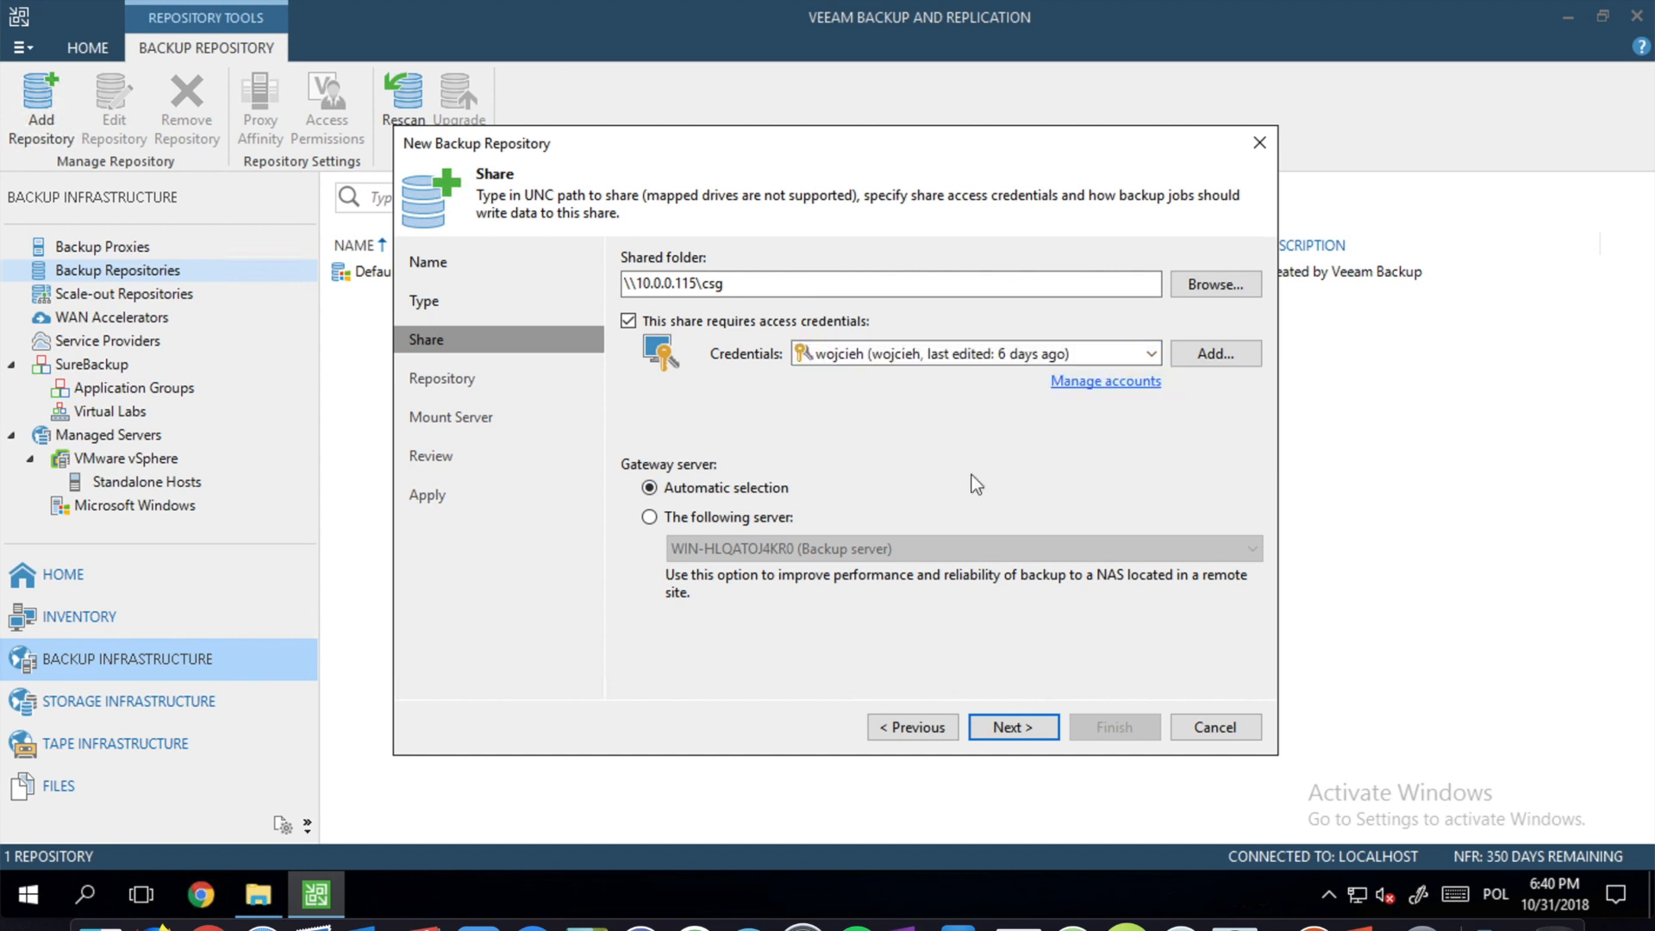
left_click(1033, 726)
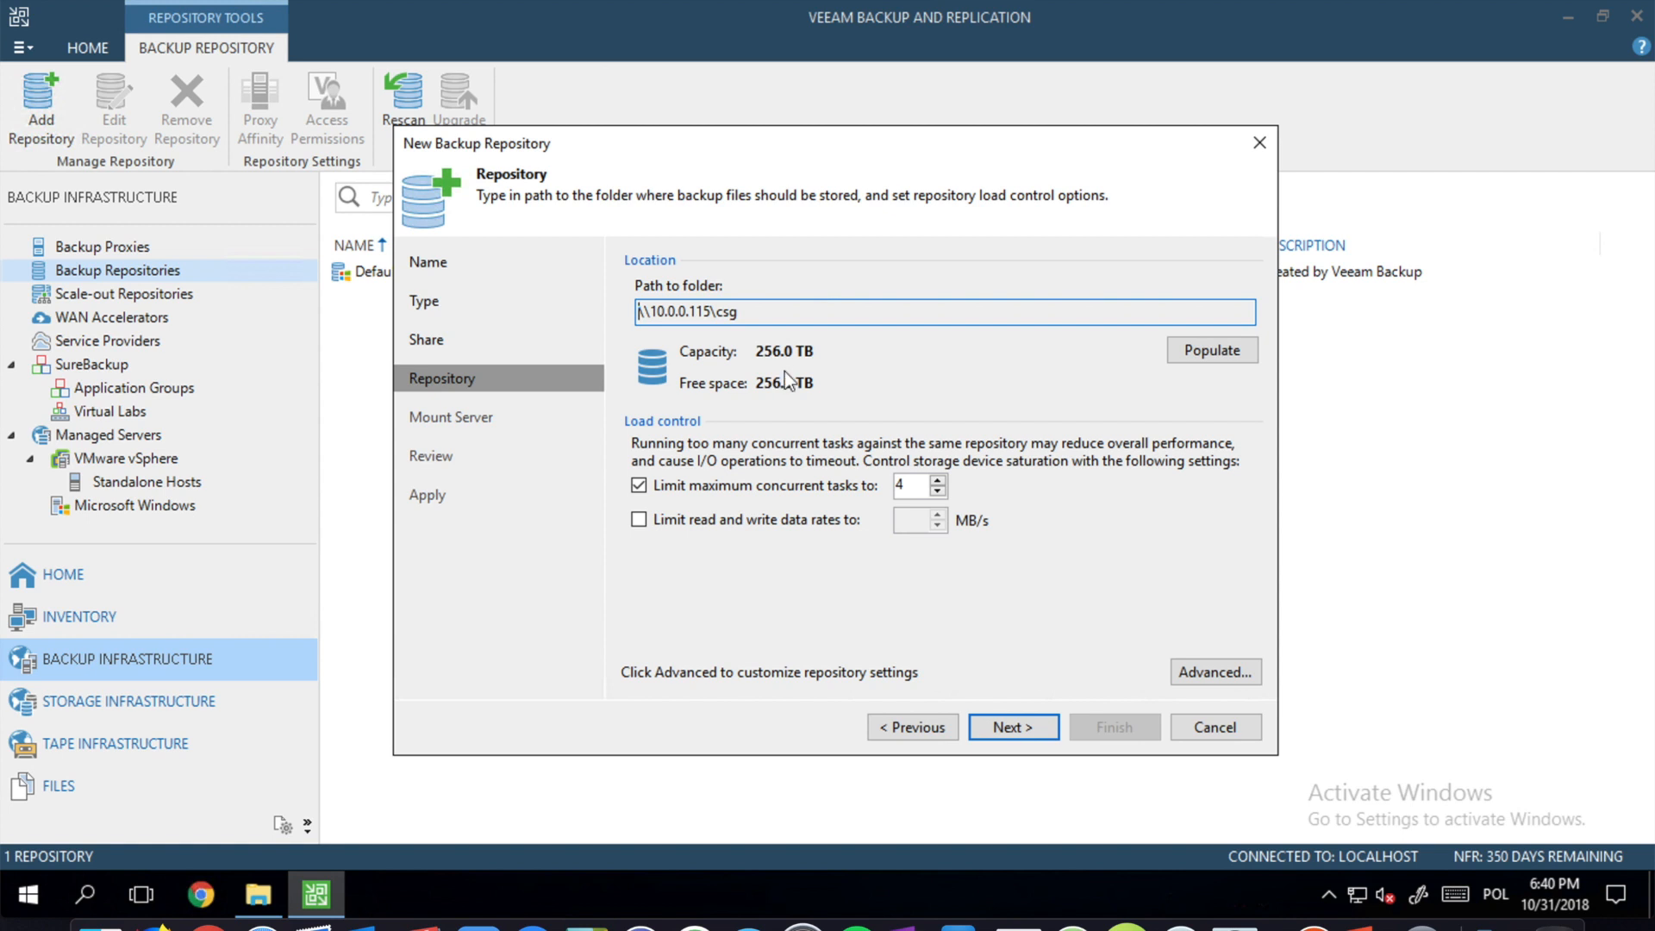
- Accept the default repository and mount server settings, create the repository, and decline moving the configuration backup to it
left_click(1026, 729)
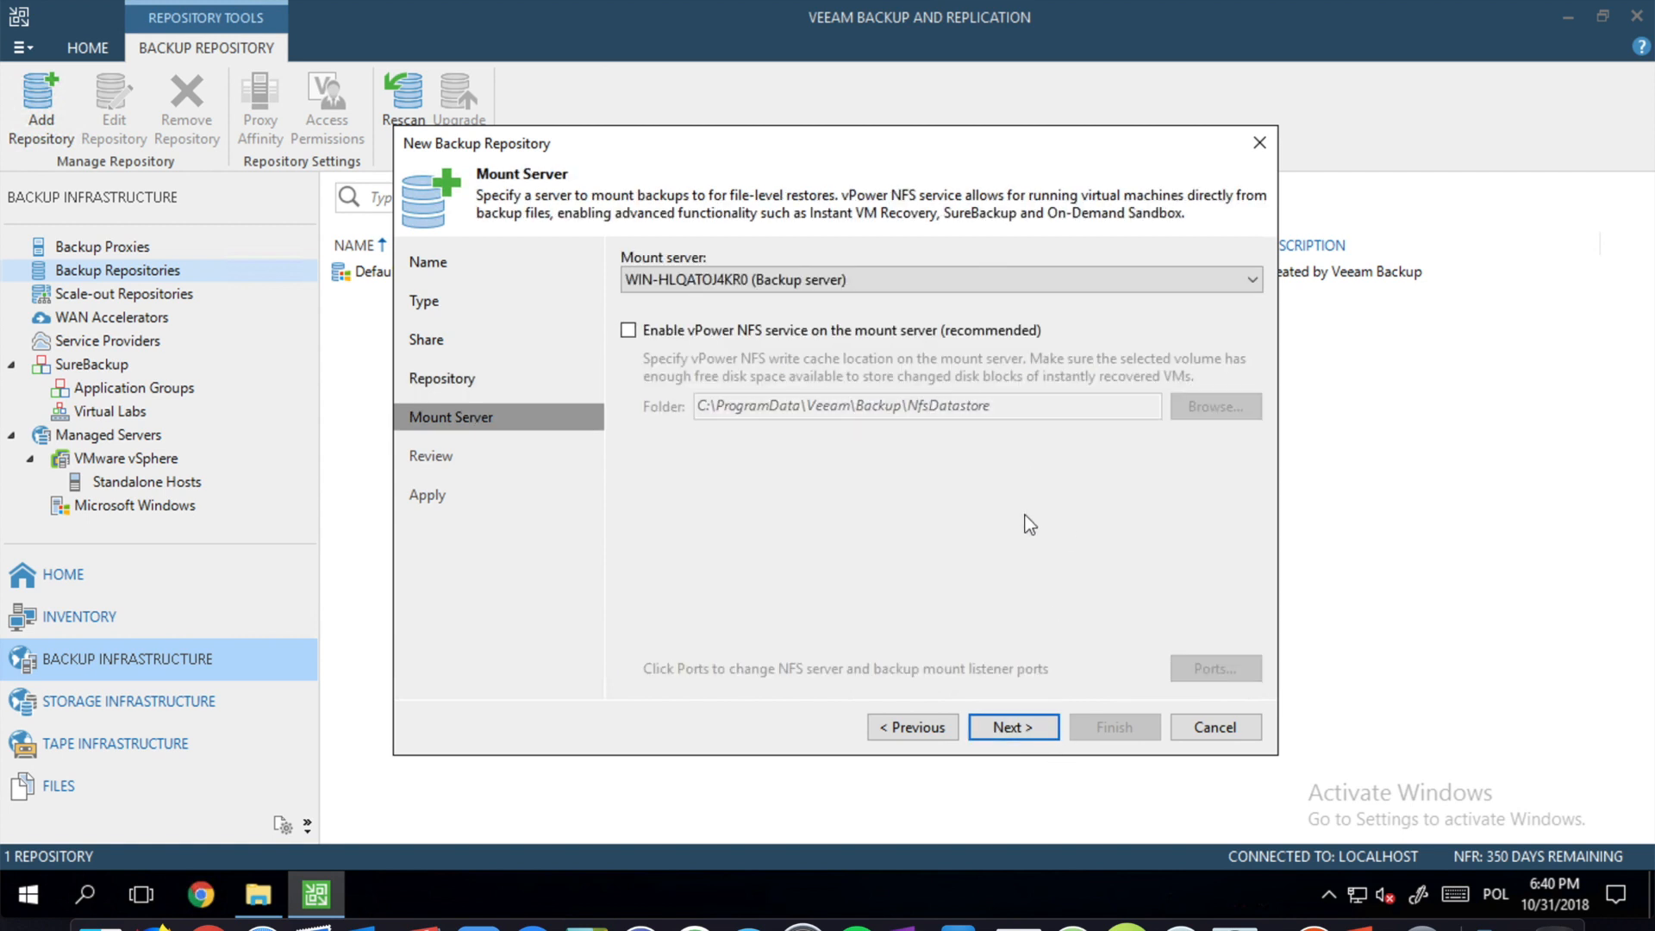
left_click(1036, 730)
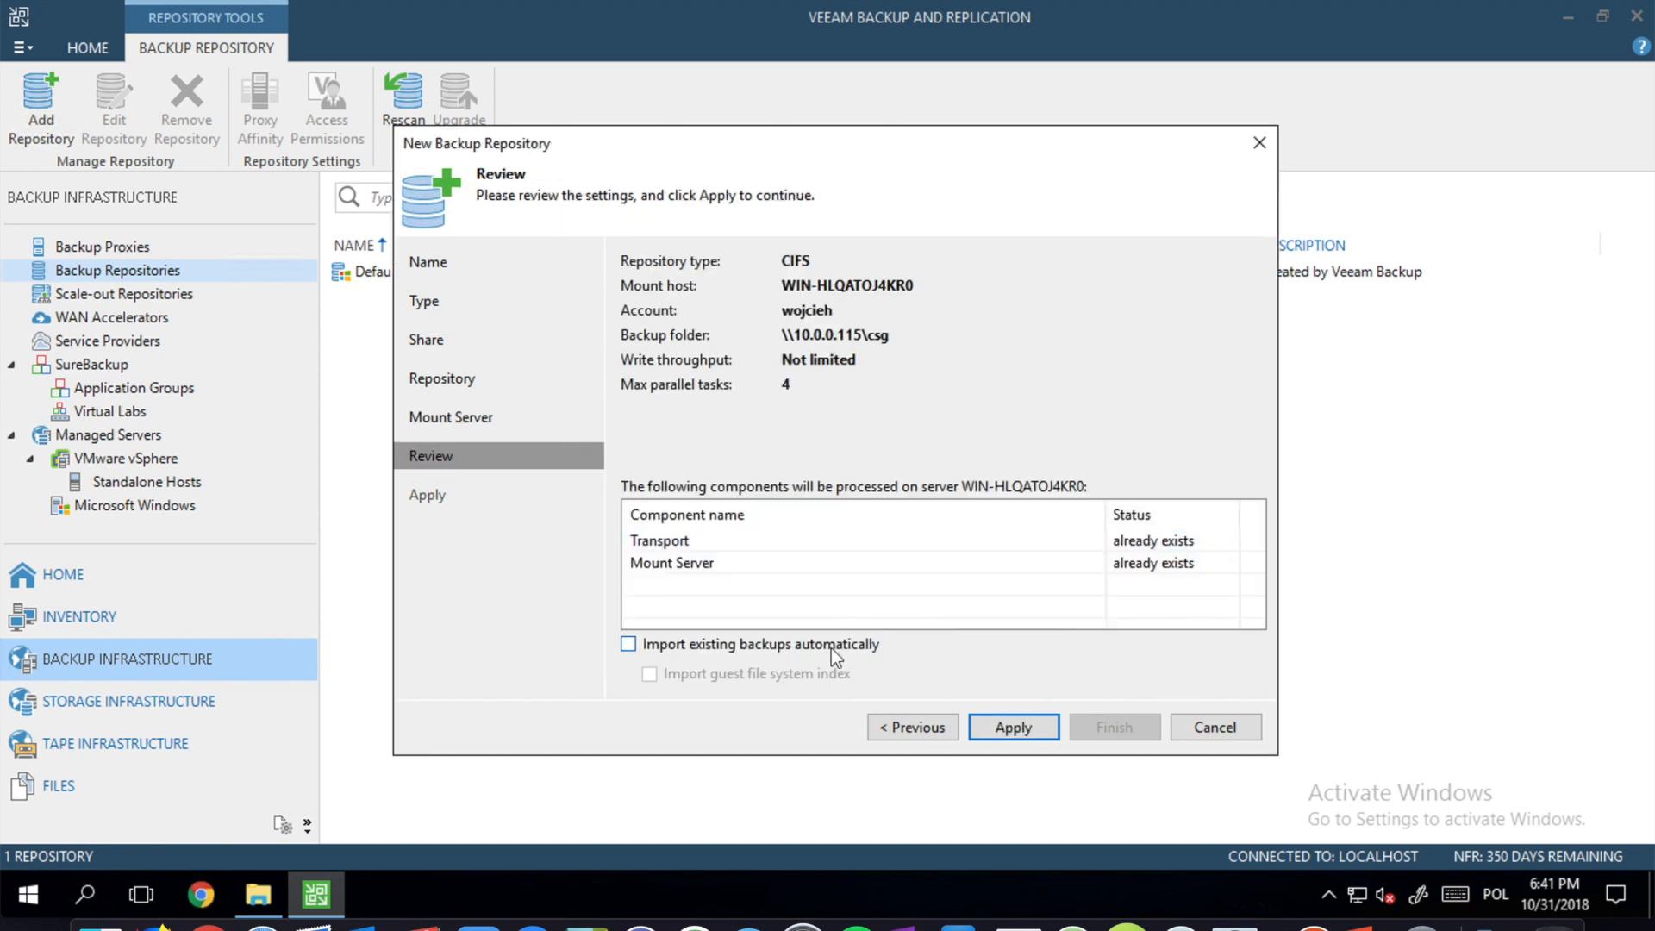
left_click(1001, 732)
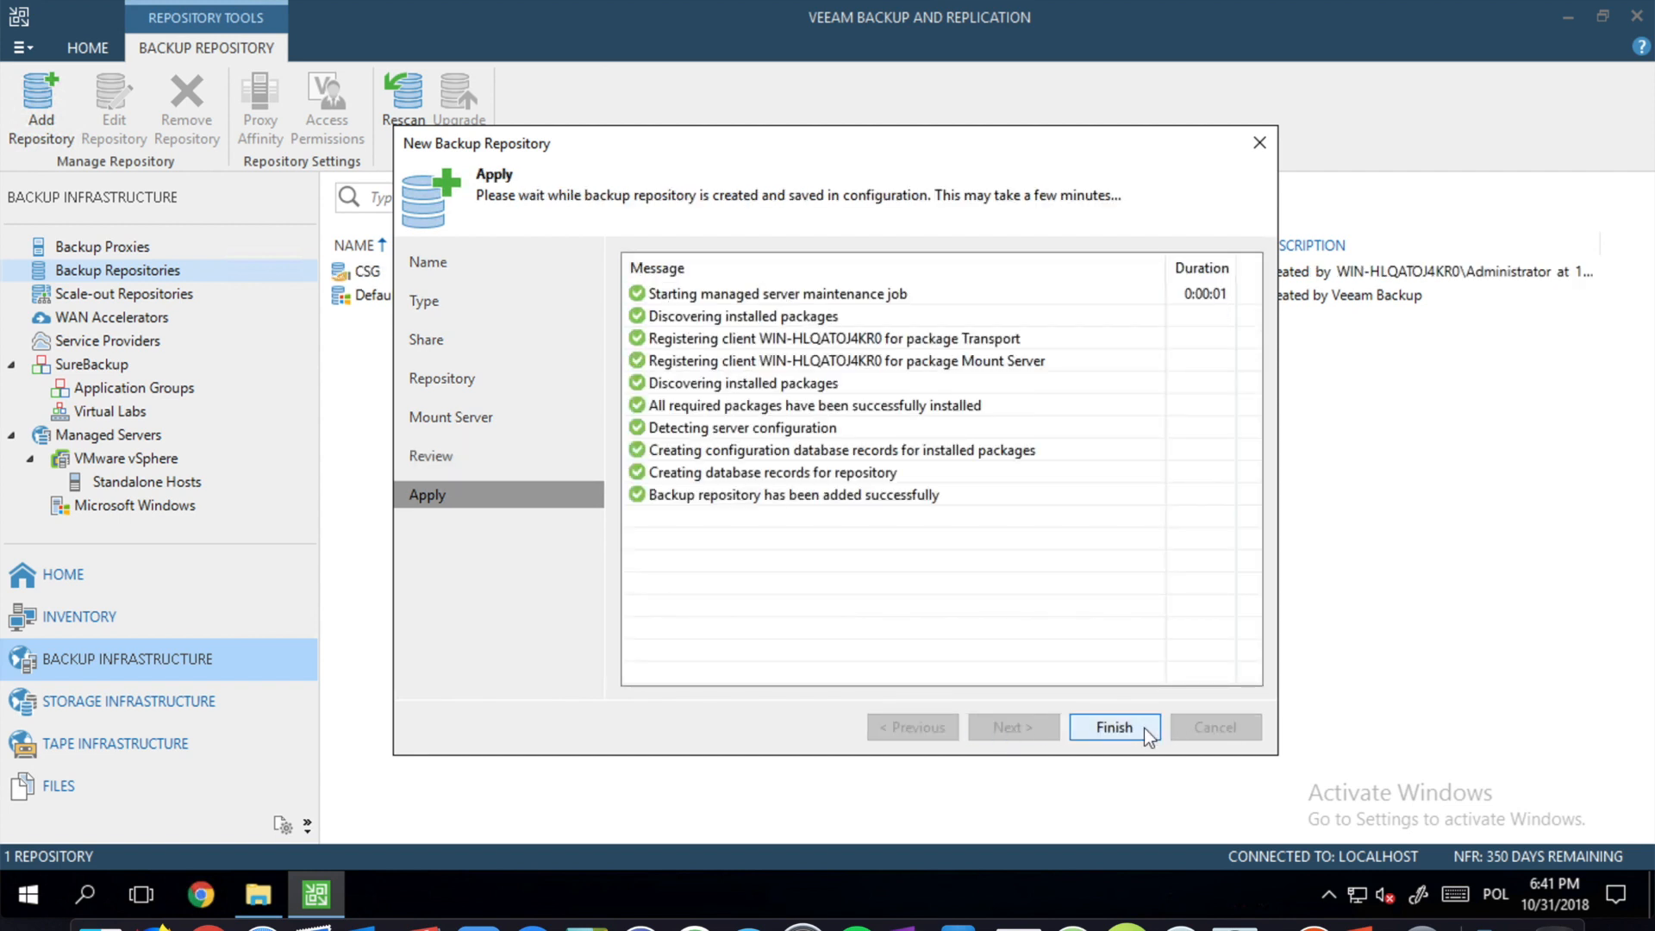
left_click(1146, 730)
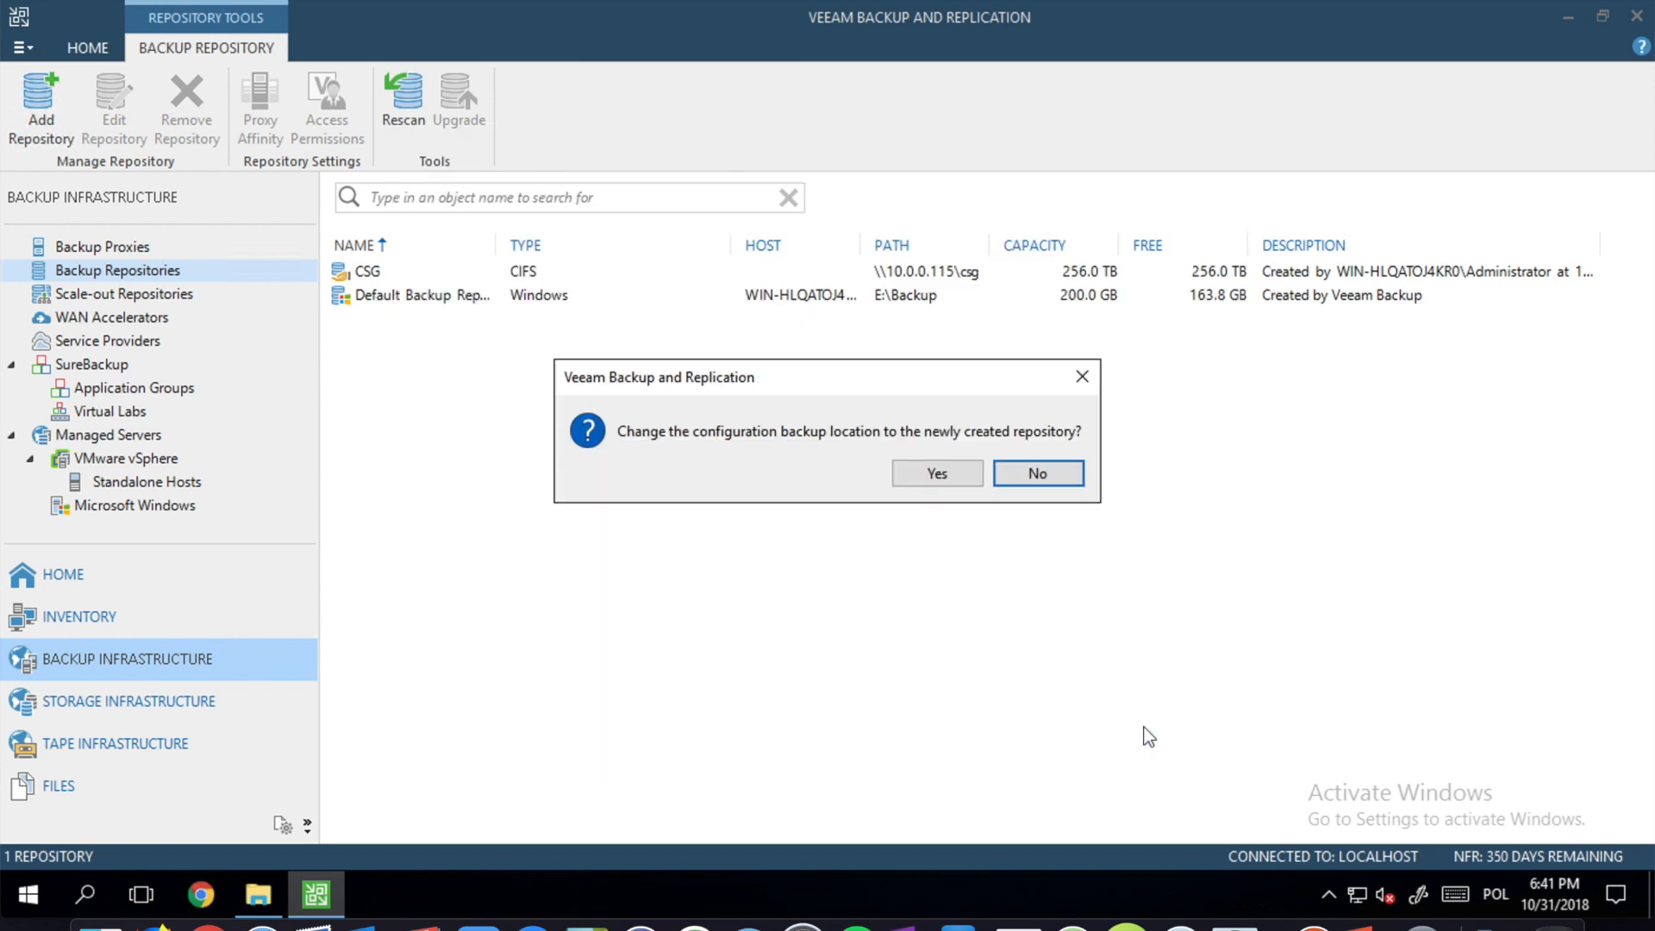
left_click(1043, 473)
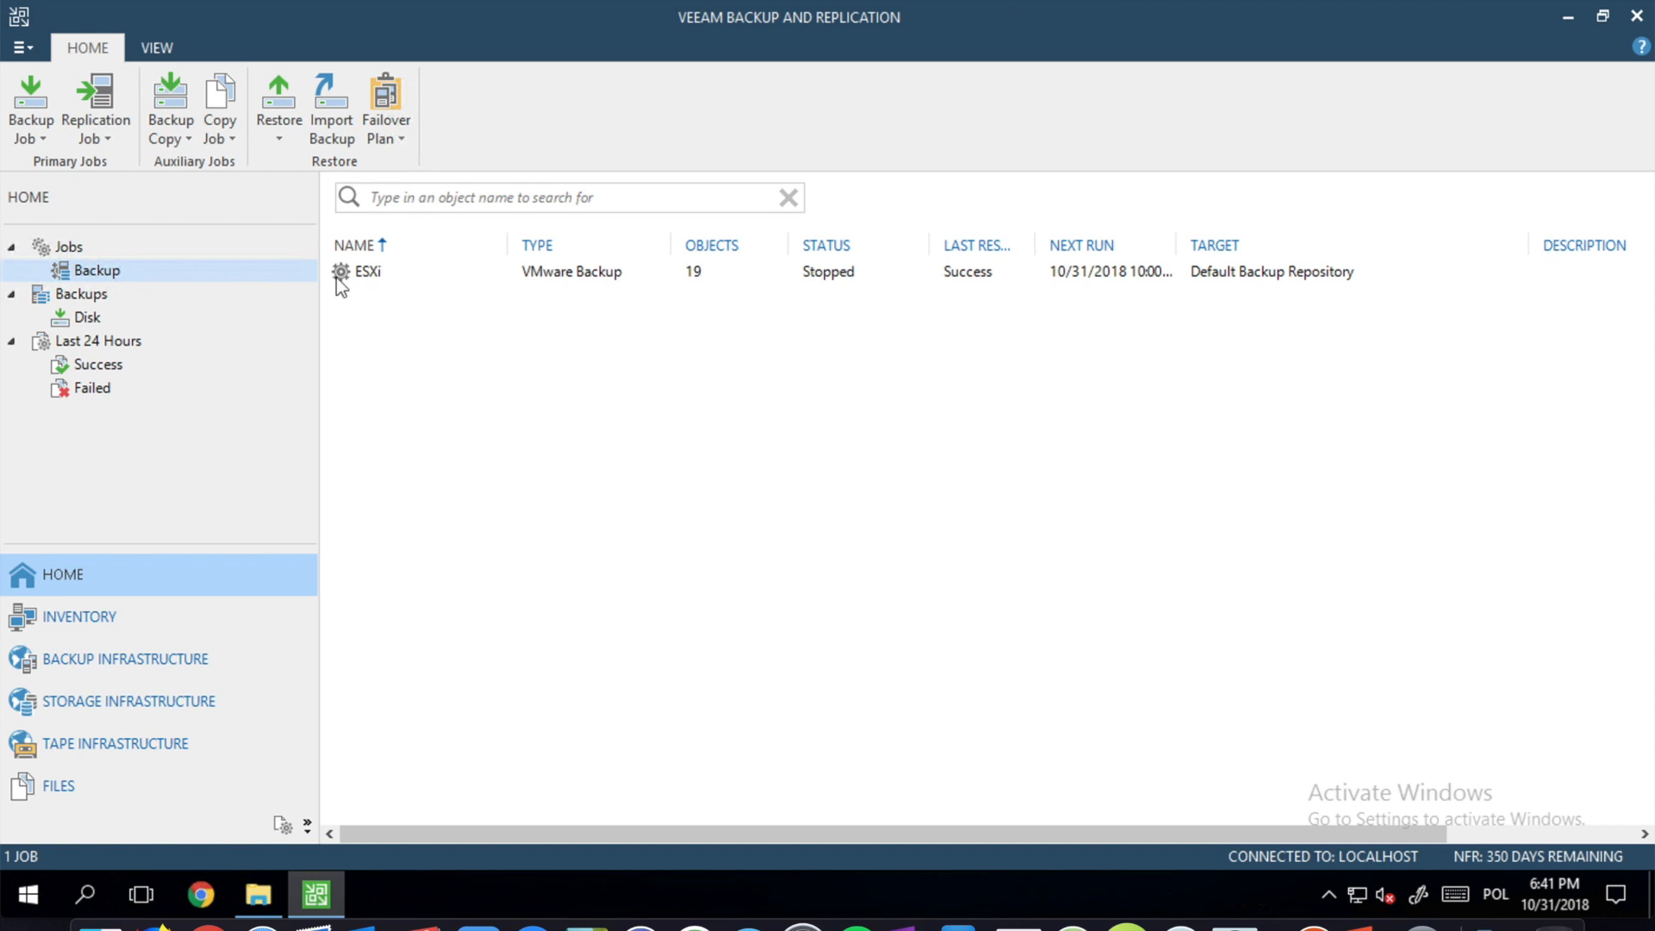
- Start a new VMware backup copy job named Copy Job to CSG, keeping the daily copy interval
left_click(170, 129)
left_click(226, 164)
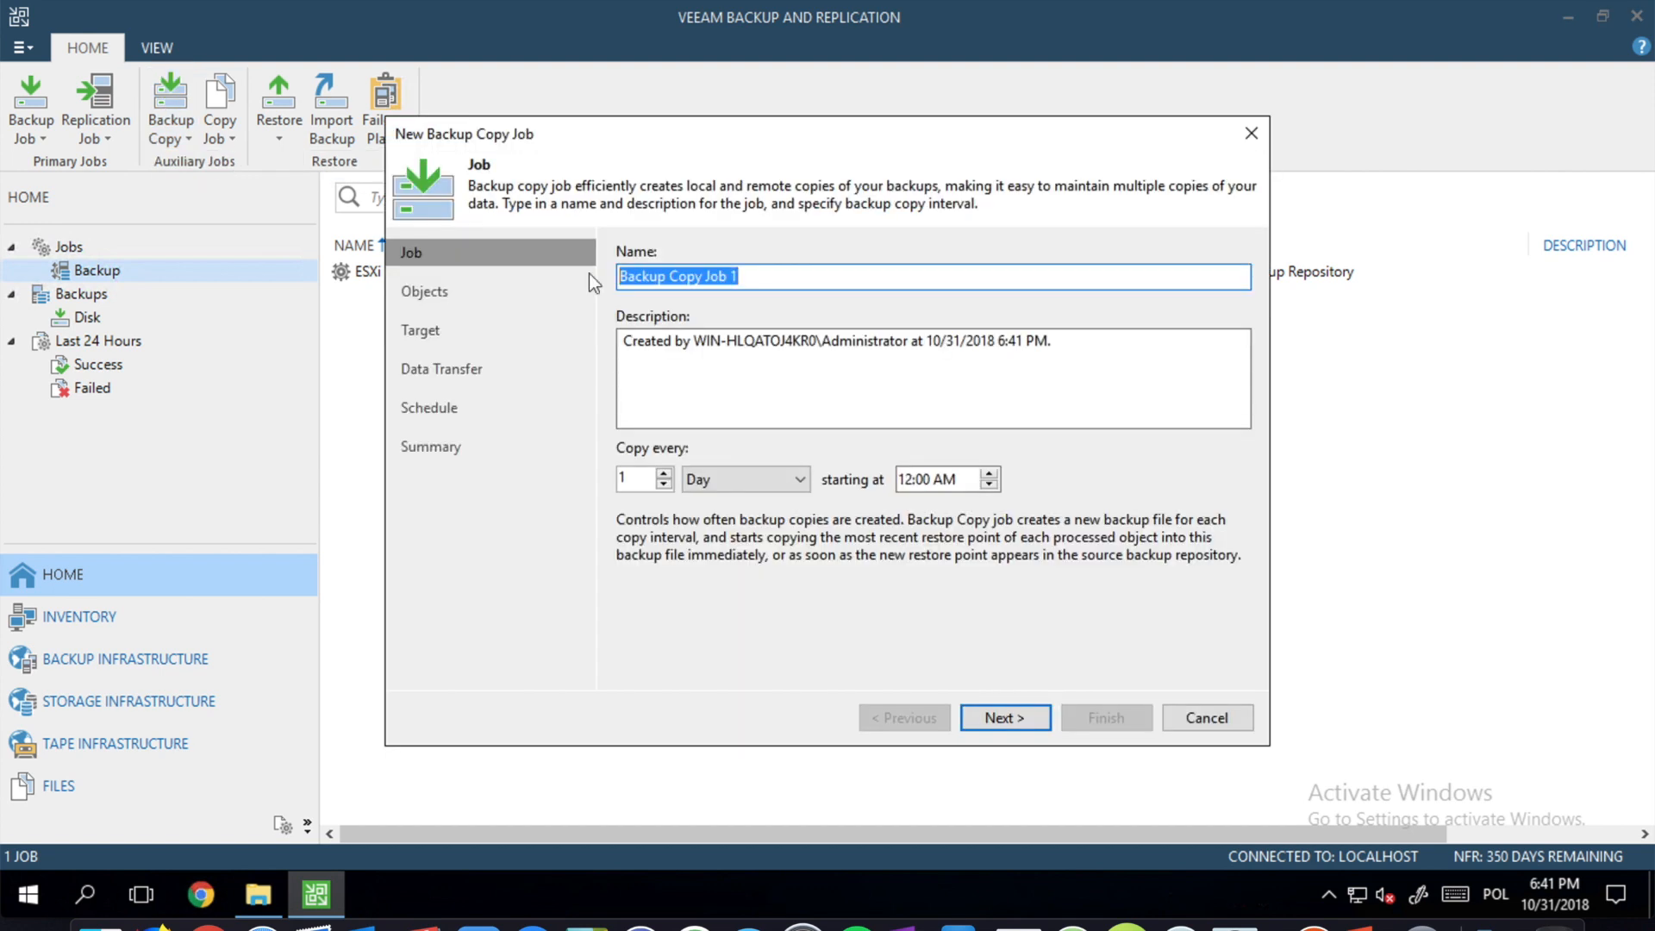
type("Cop")
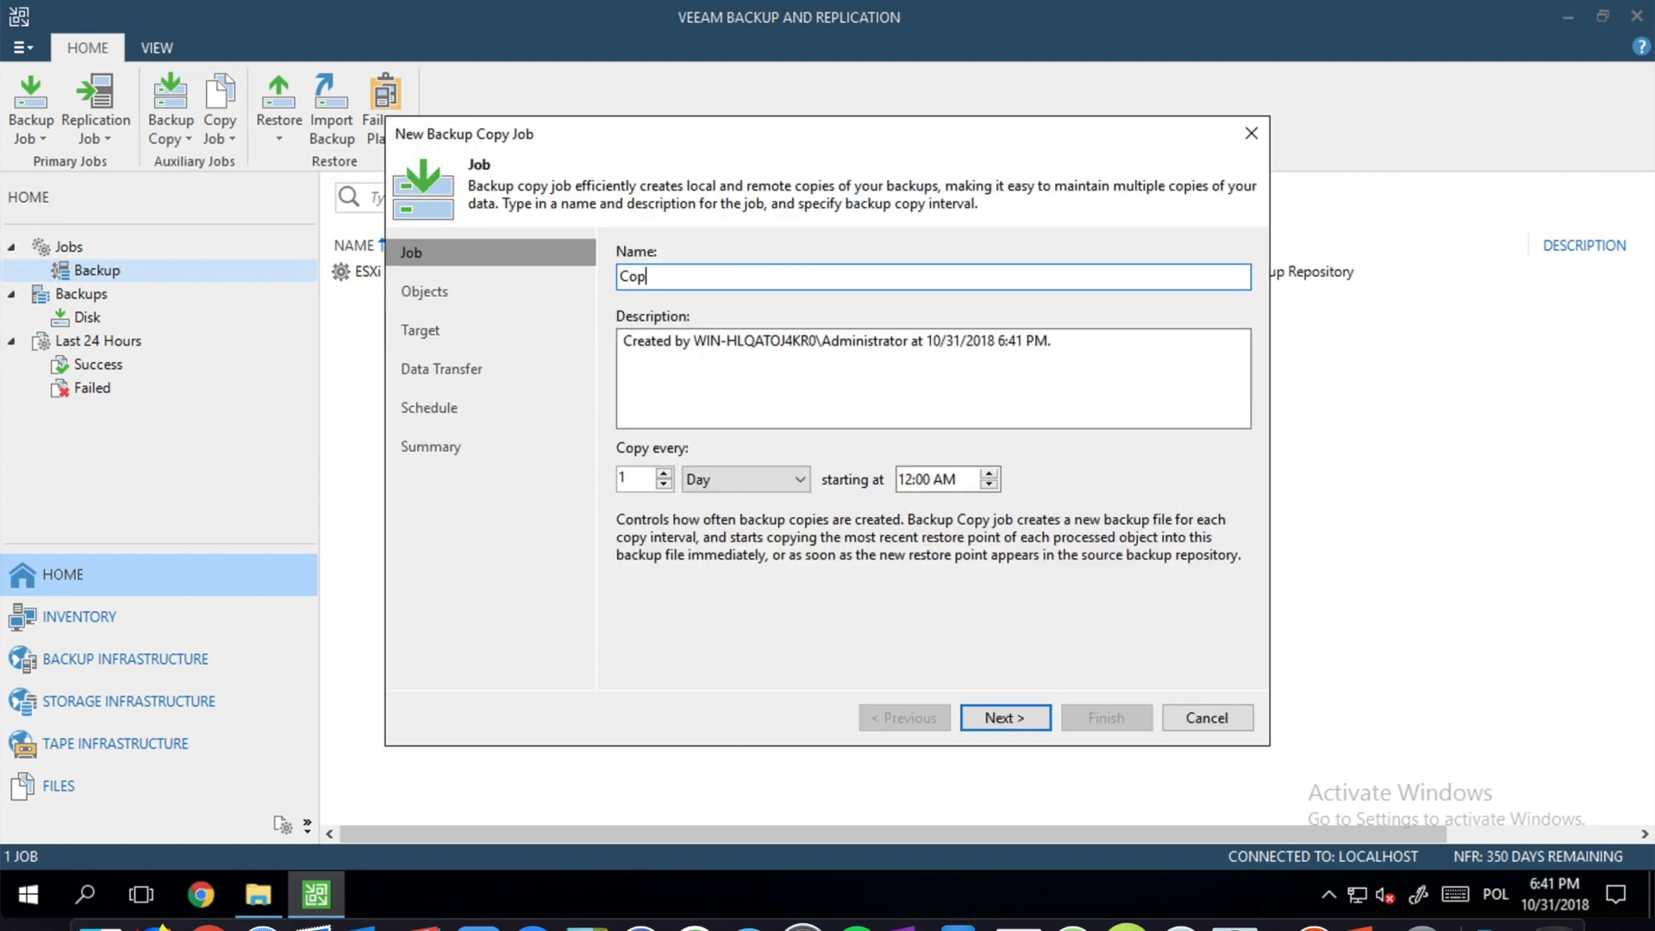
type("y Job to CSH")
key("BackSpace")
type("G")
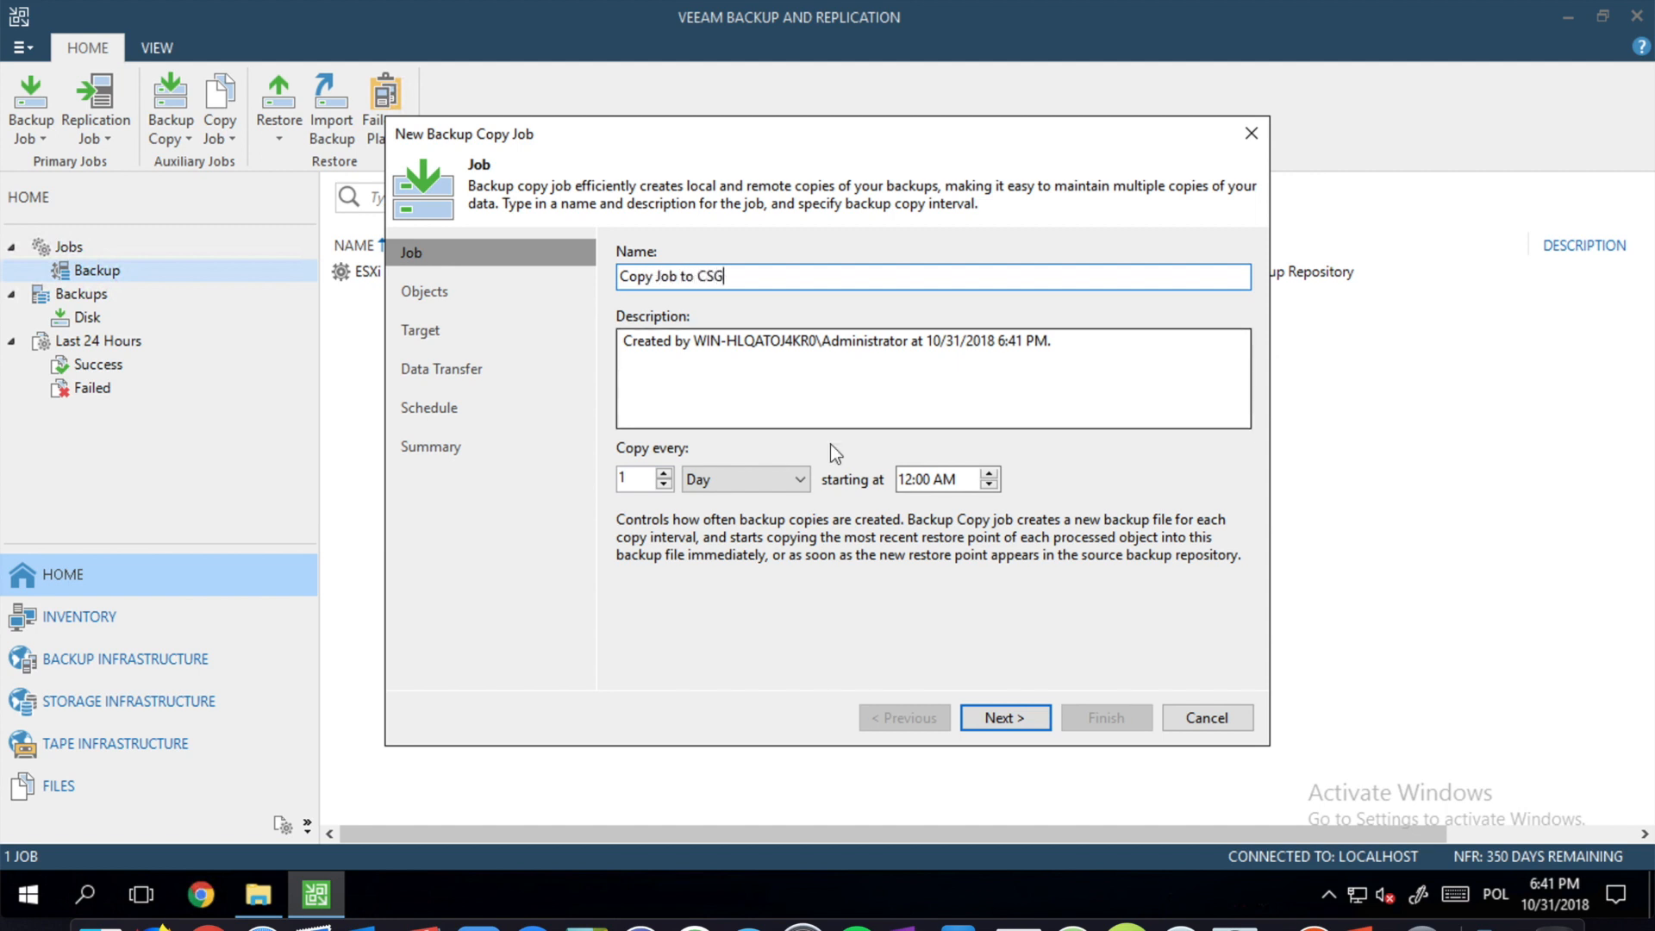
left_click(1004, 718)
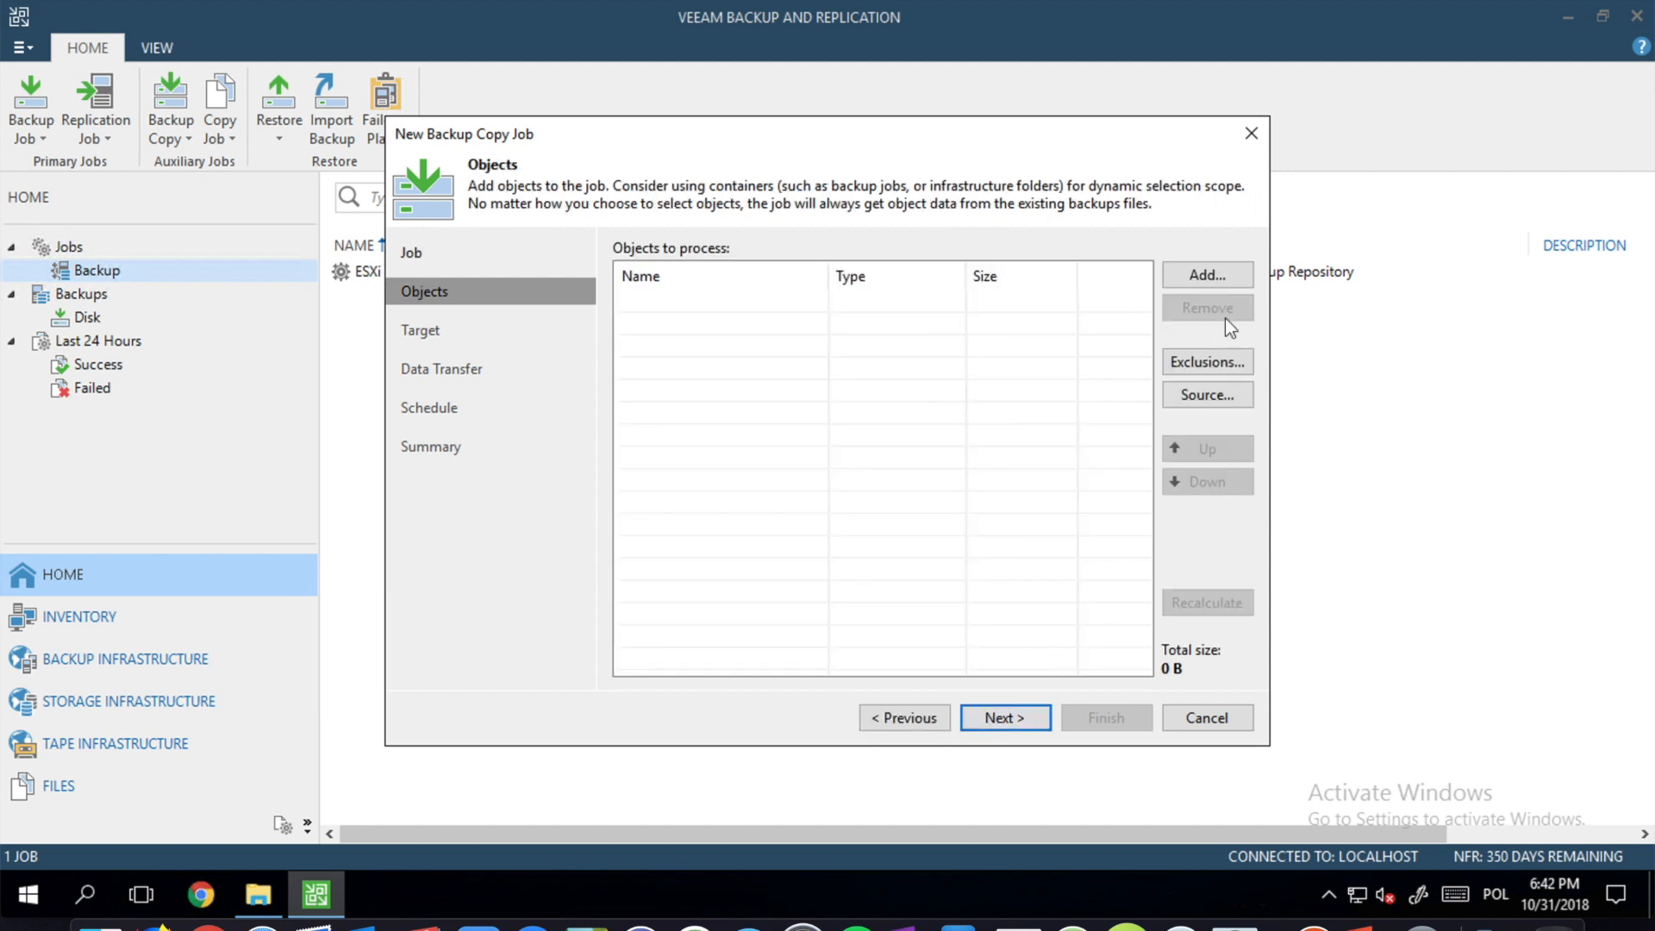
- Add the host 192.168.255.50 from the infrastructure as the copy job's object to process
left_click(1211, 275)
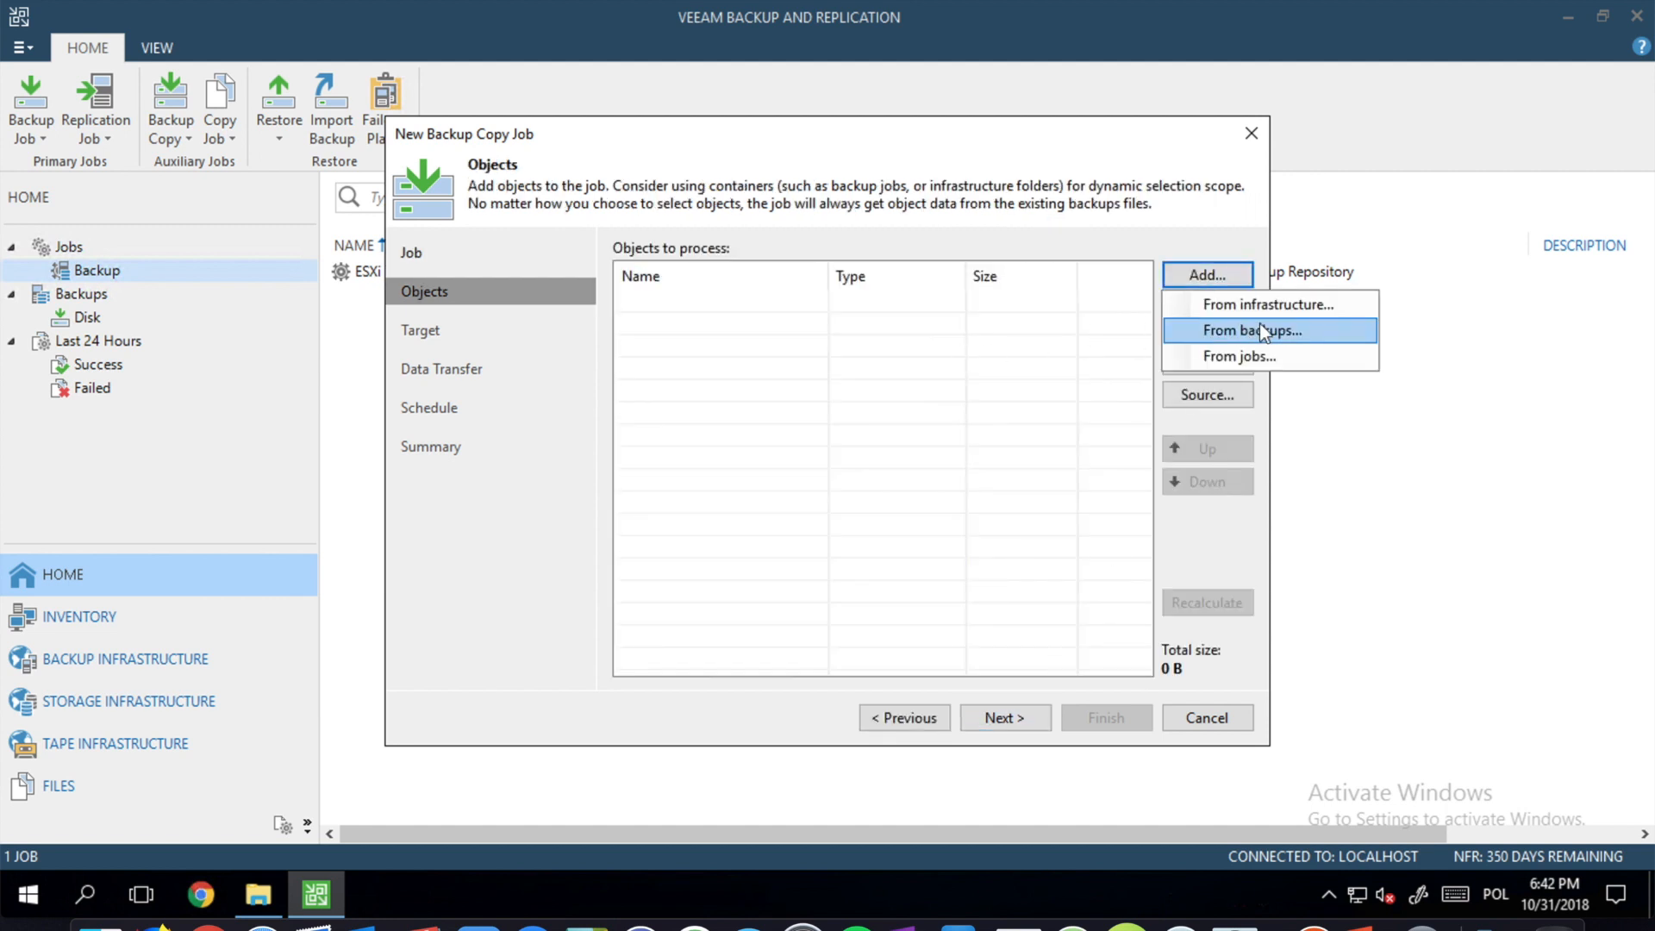
left_click(1300, 307)
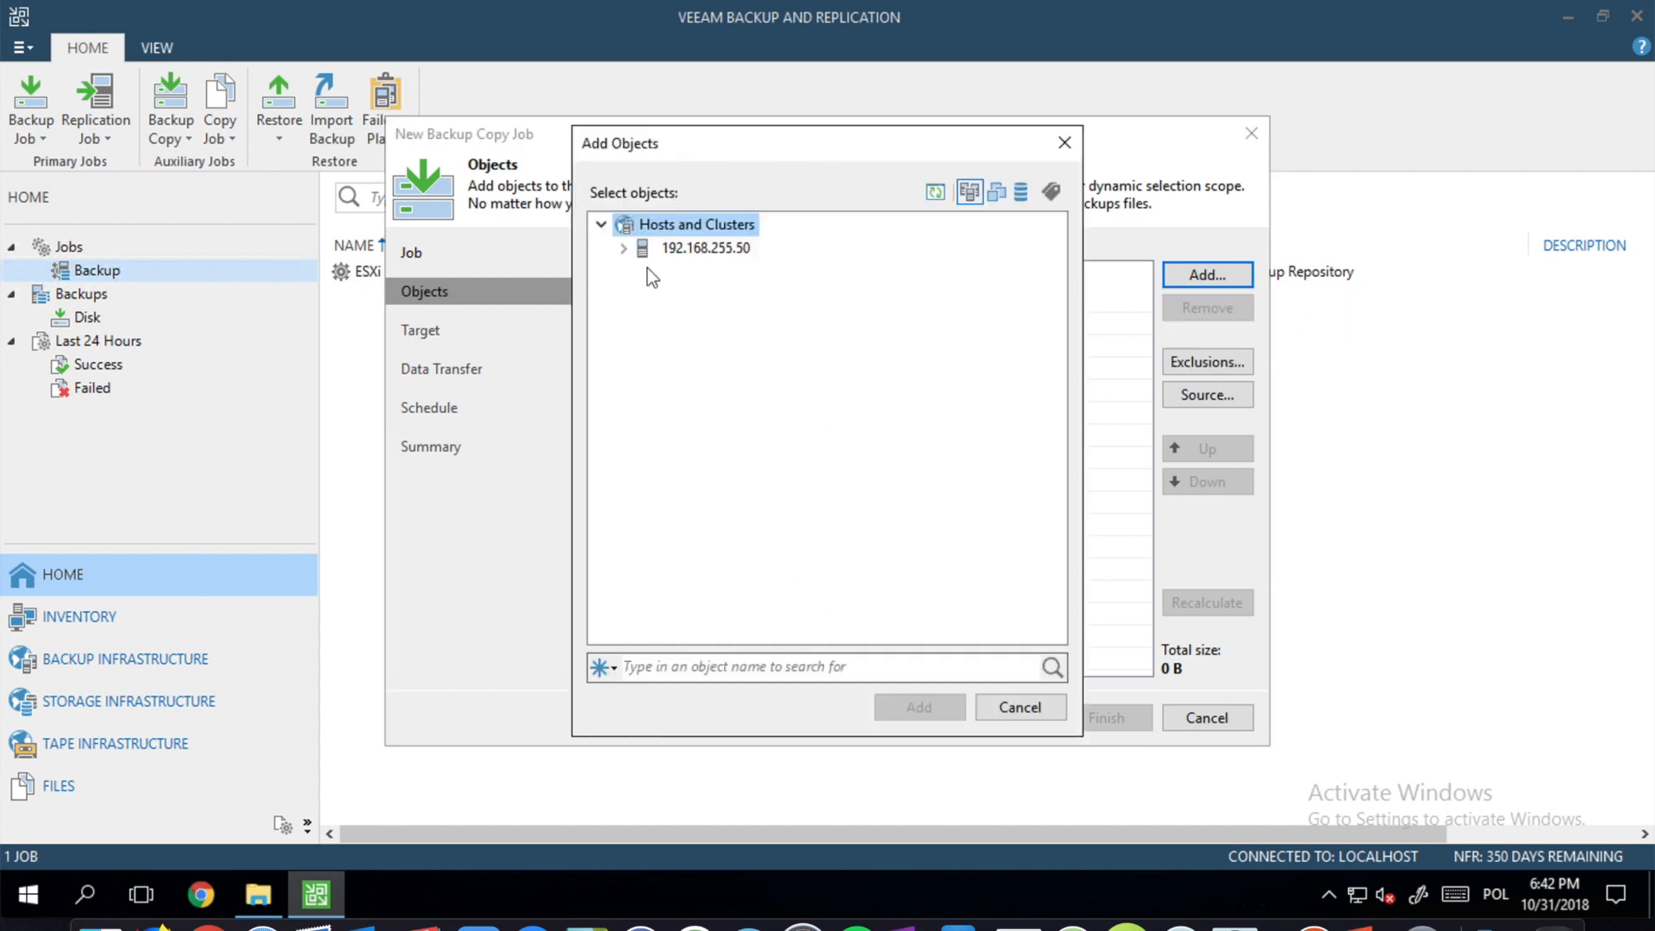
left_click(724, 225)
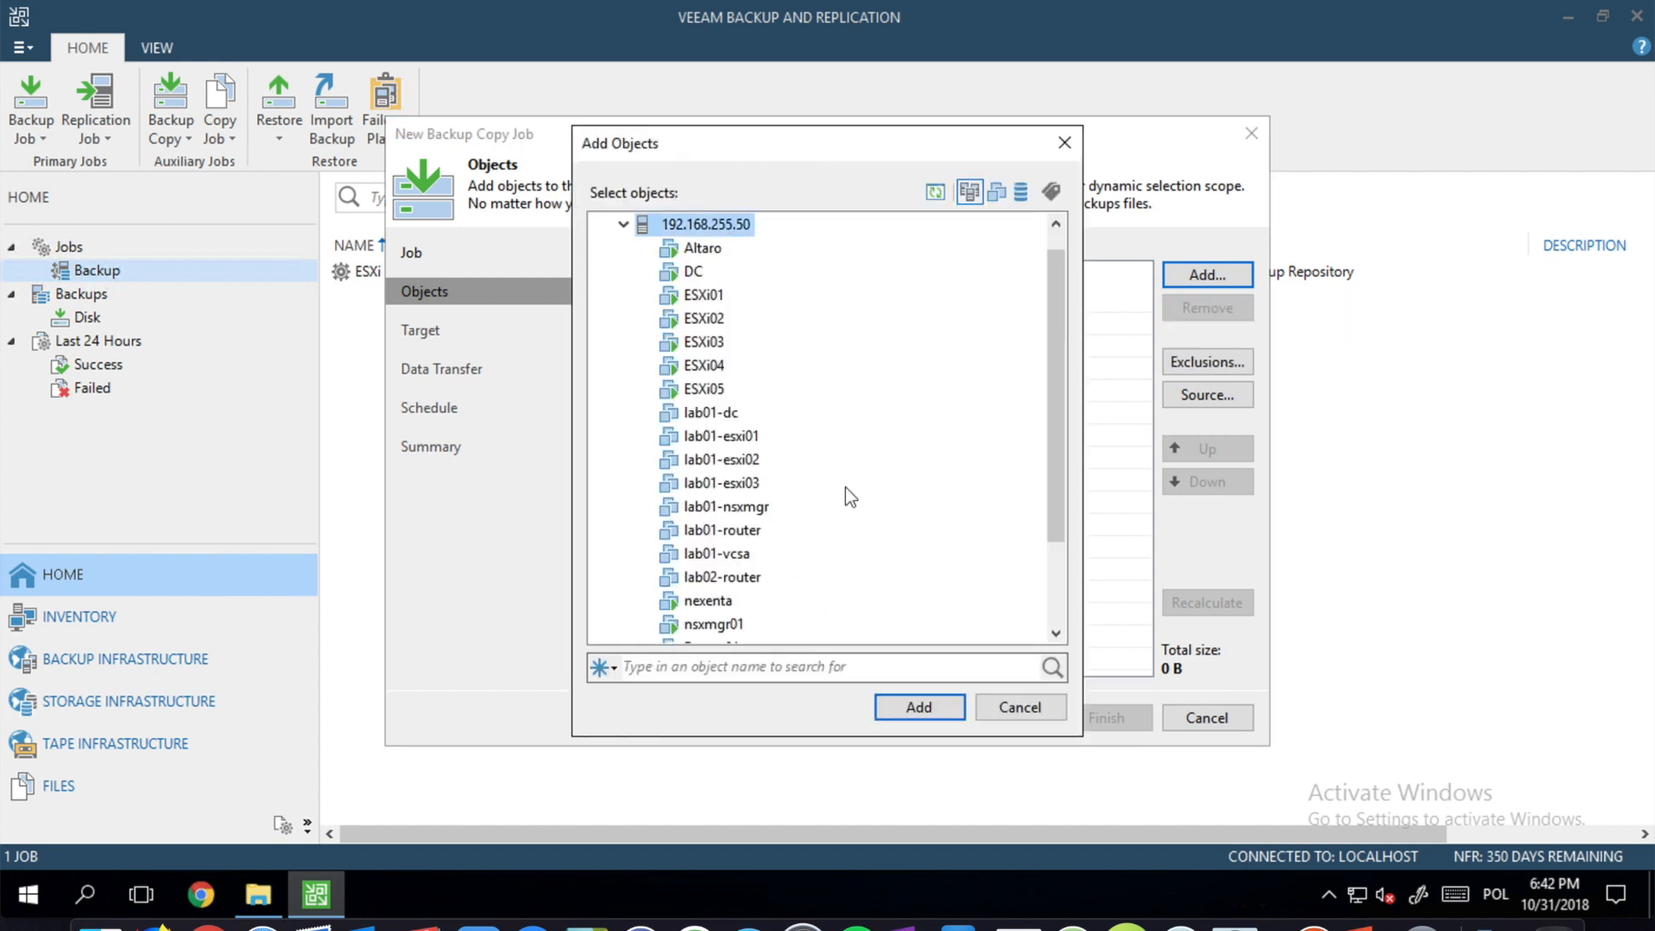
left_click(927, 710)
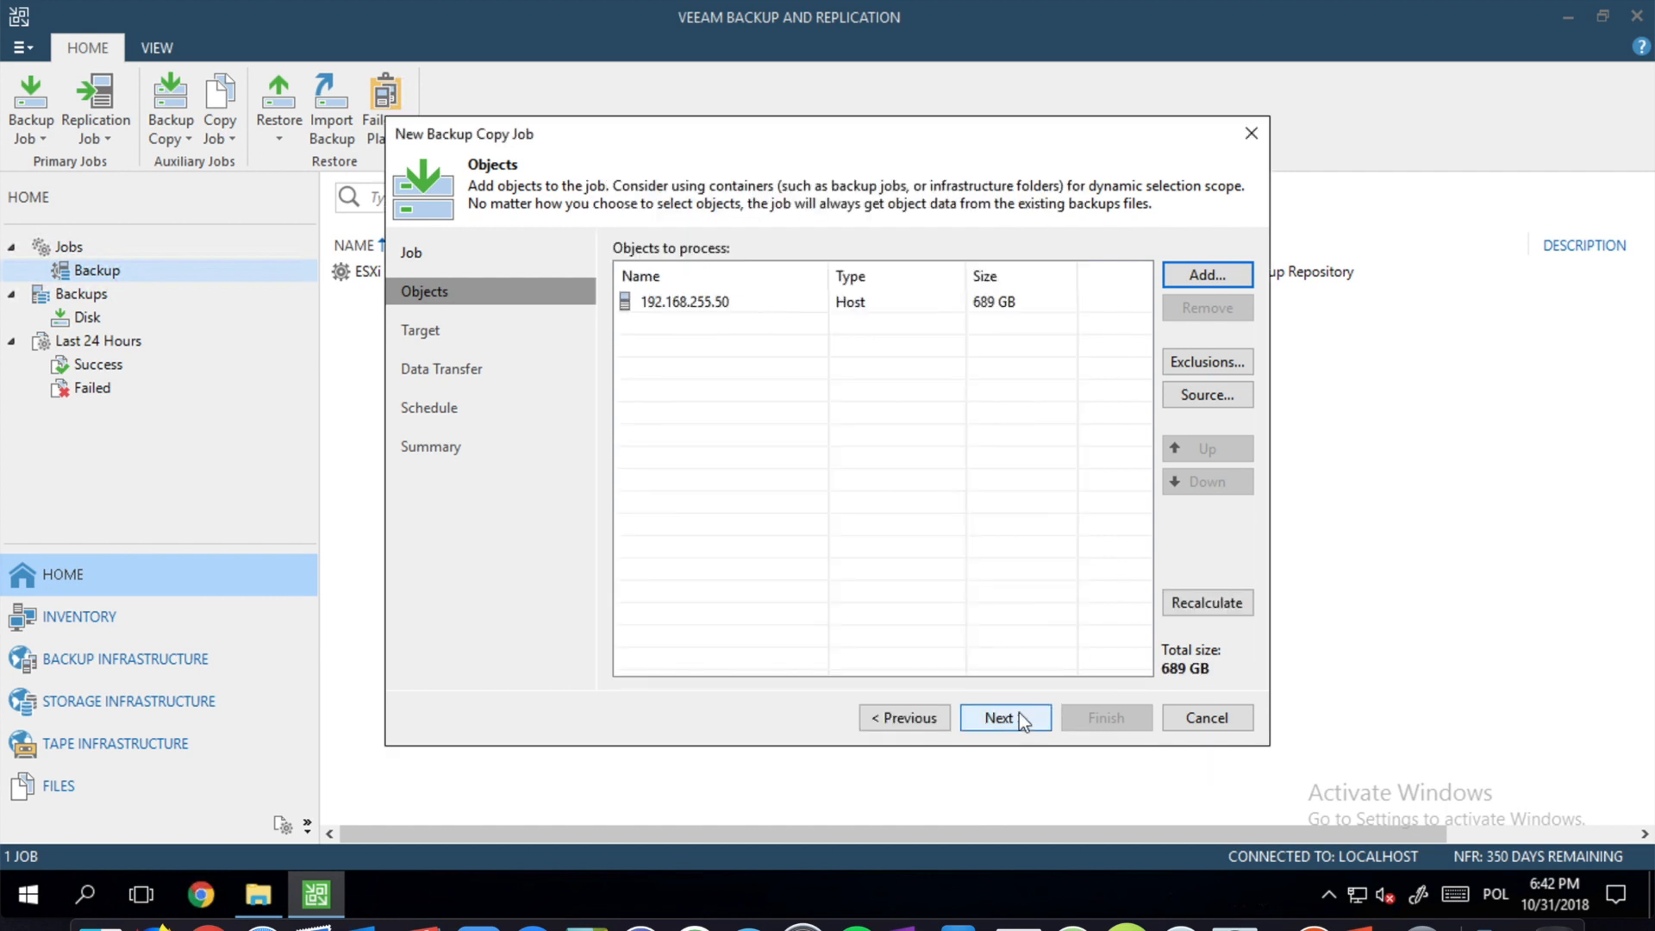
left_click(1019, 714)
- Target the CSG repository and keep restore points as full backups for archival, with the default 4 weekly backups
left_click(924, 276)
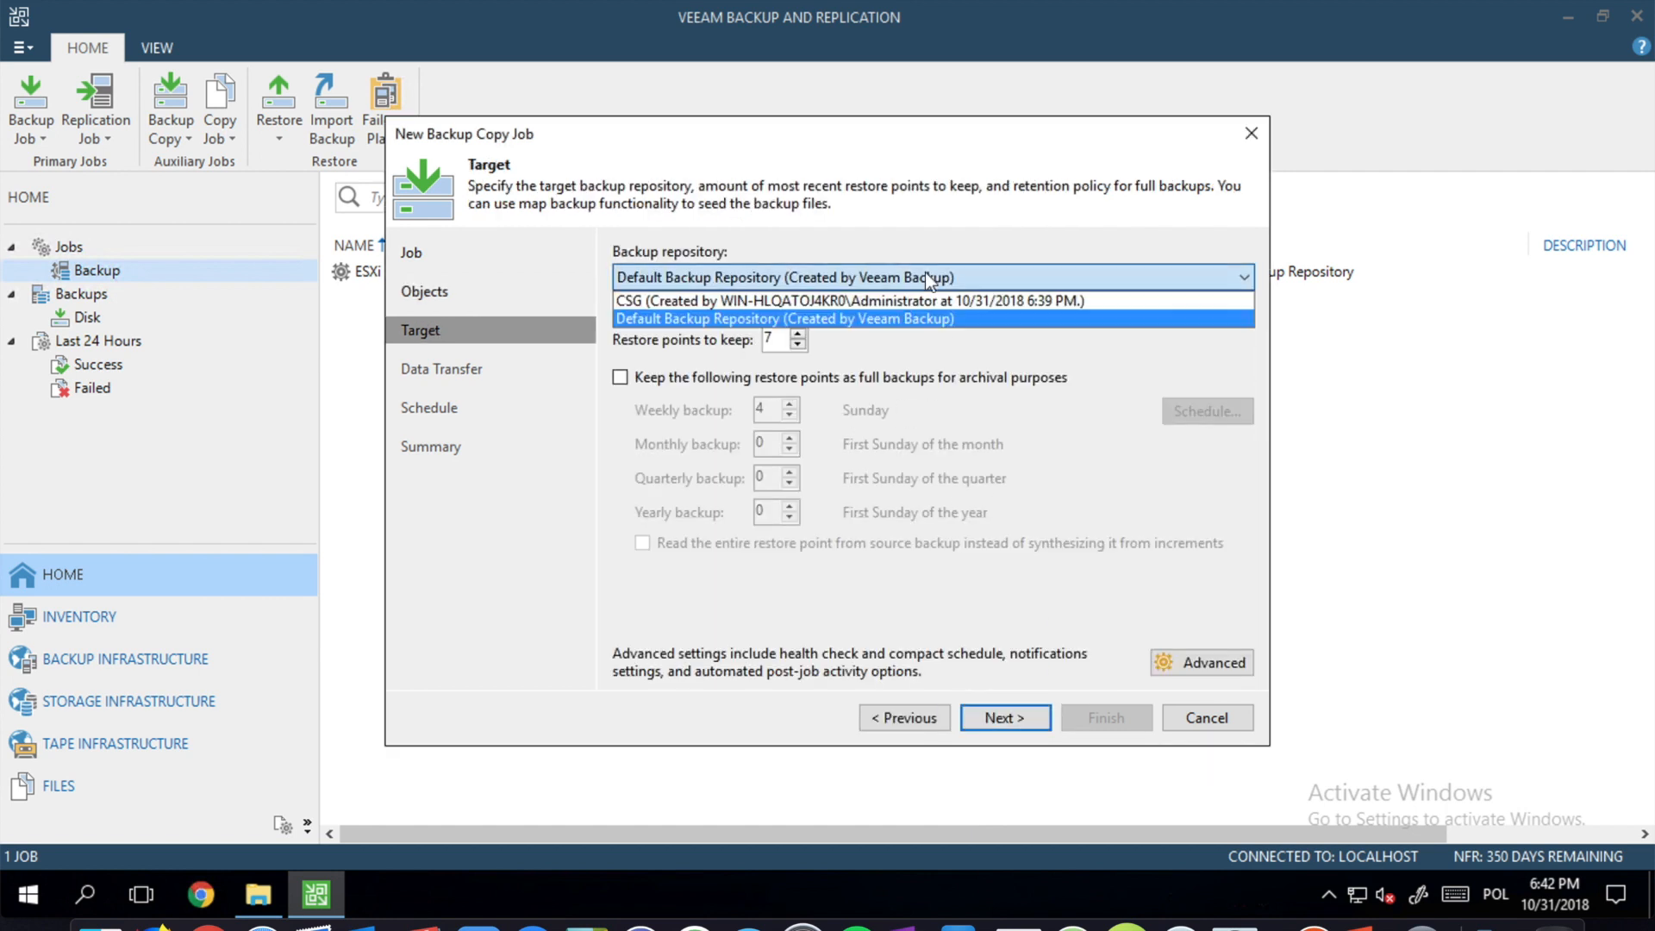
left_click(933, 301)
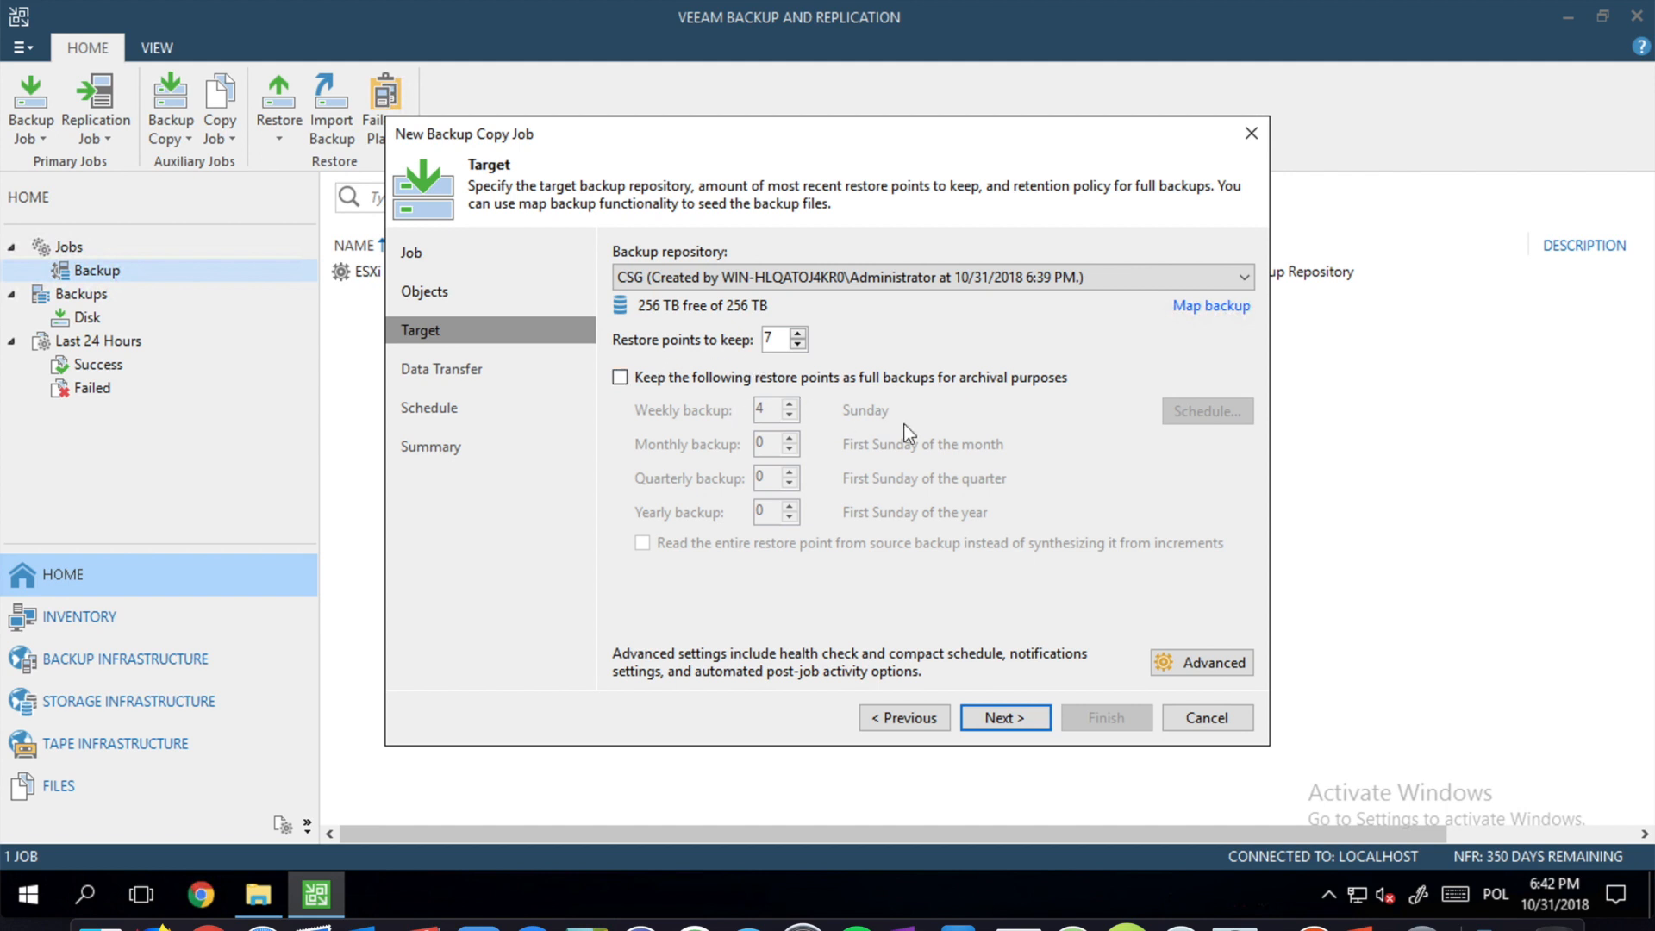
left_click(973, 379)
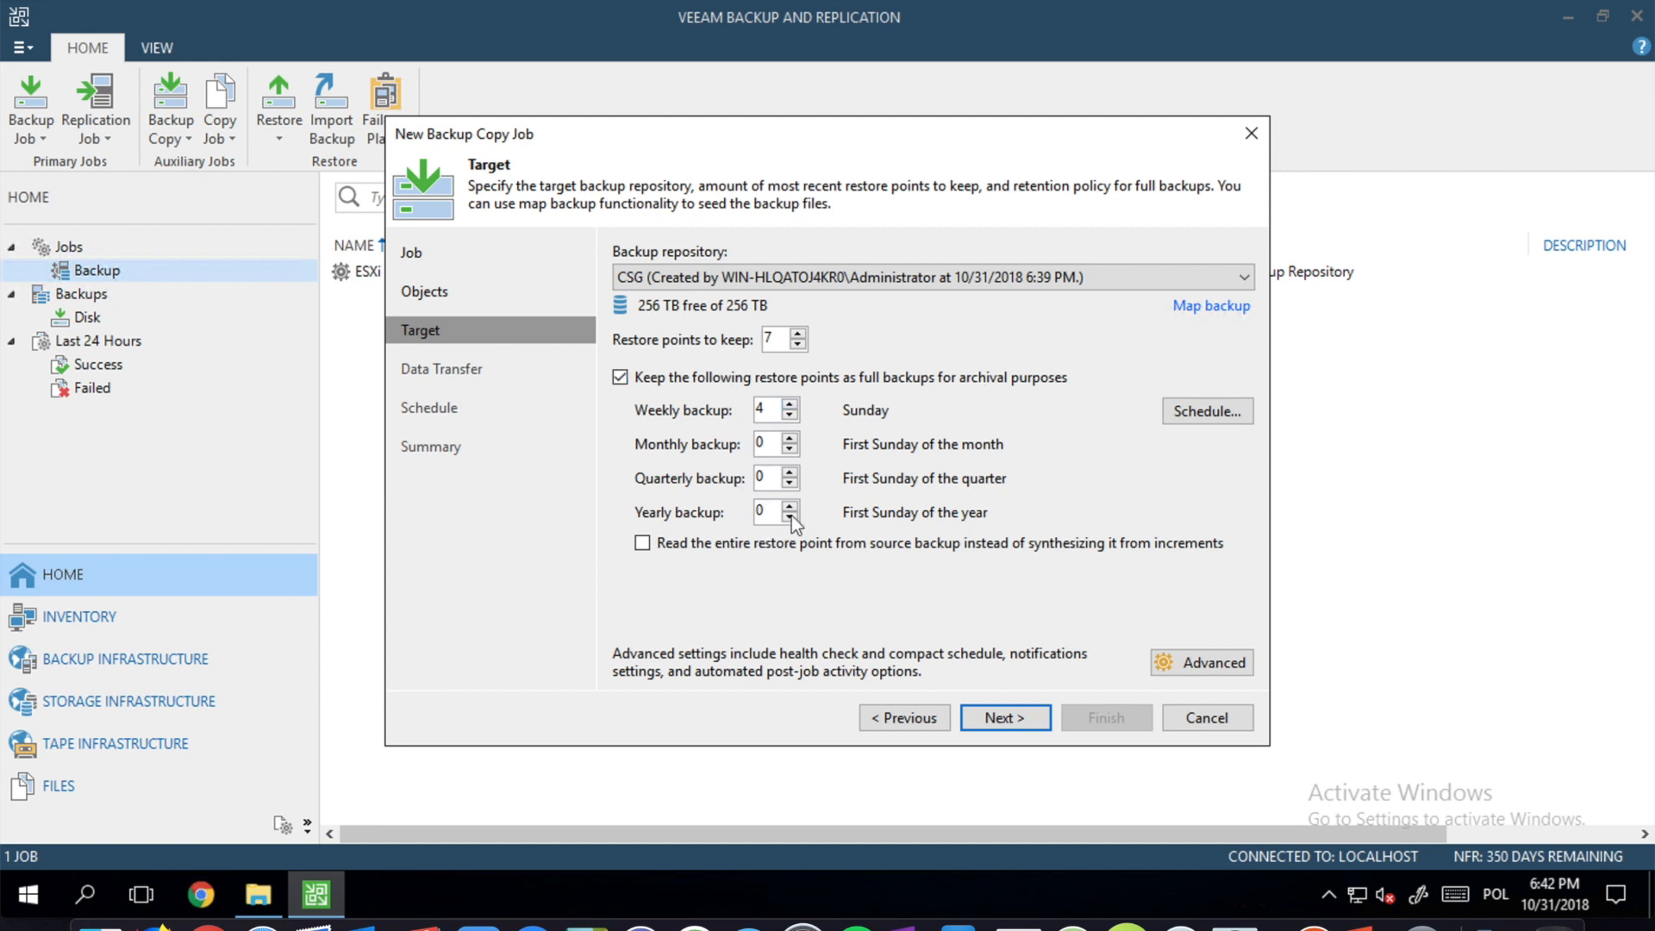
left_click(1042, 723)
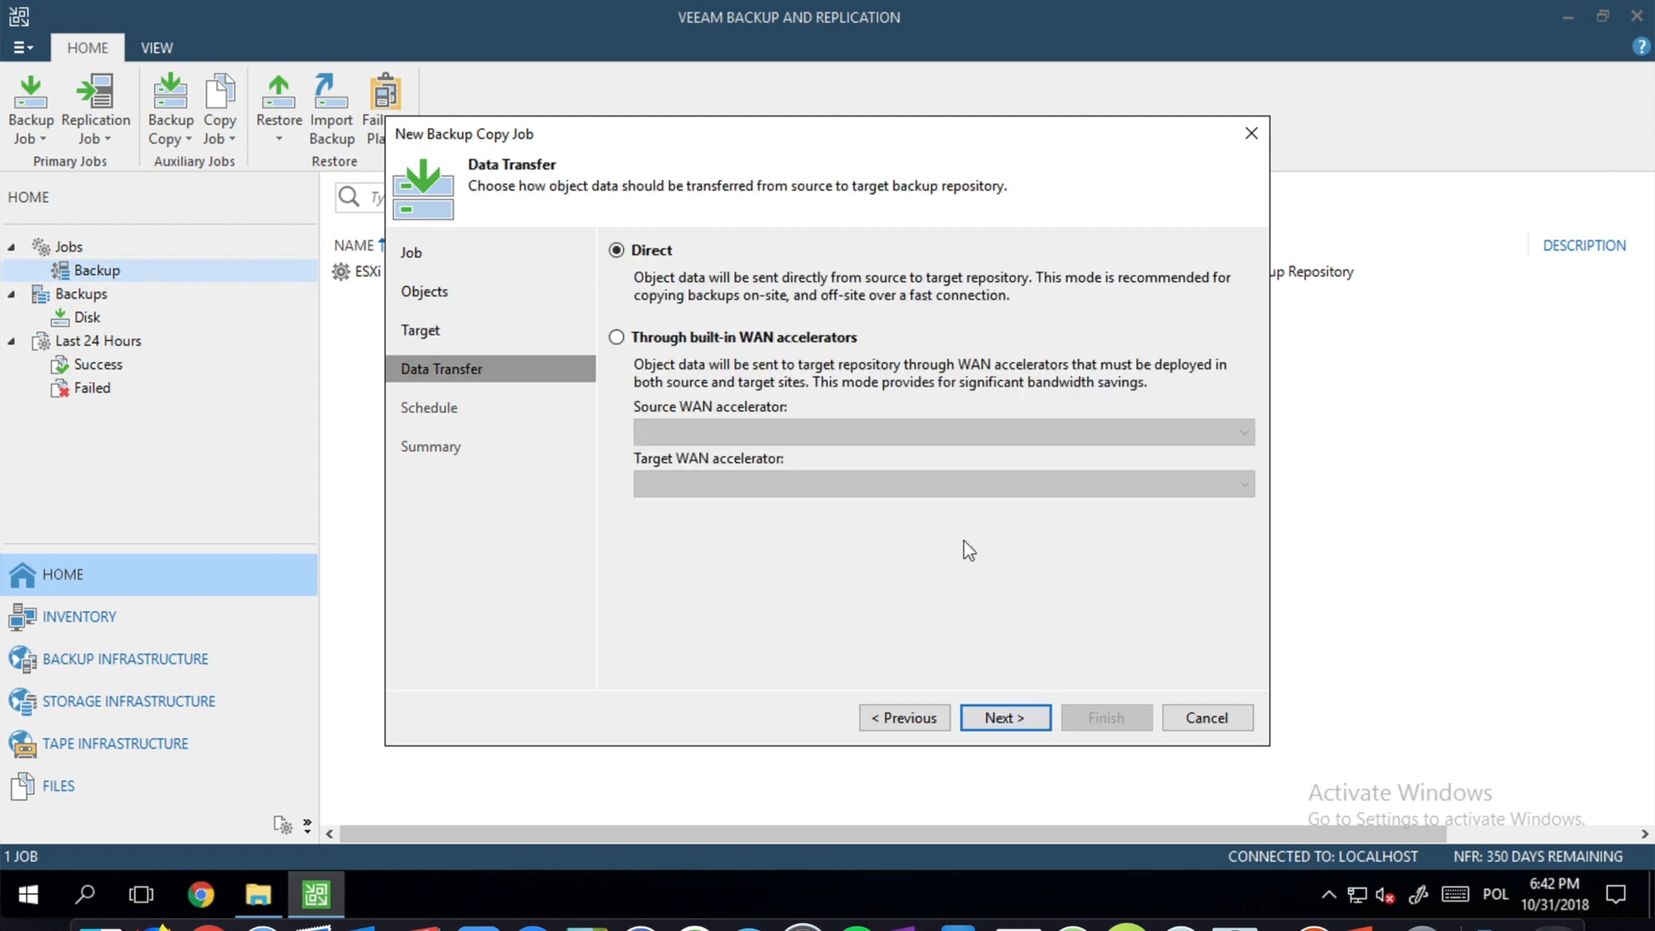
- Keep direct data transfer and the continuous schedule, and finish the copy job with it enabled
left_click(1018, 719)
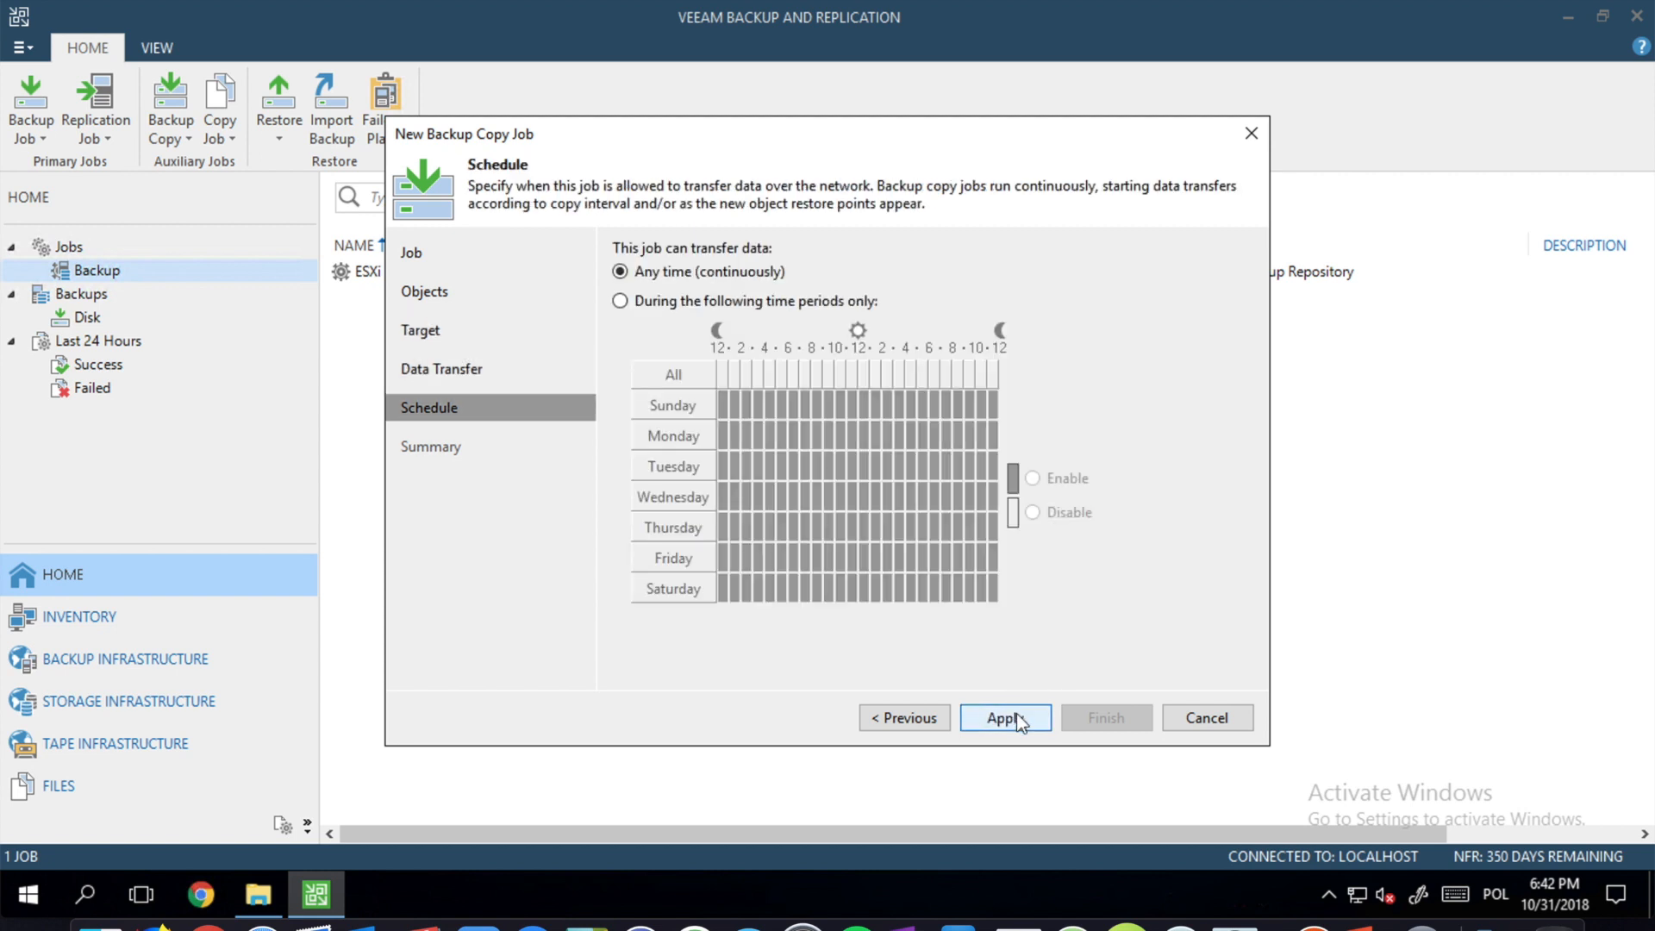
left_click(1039, 722)
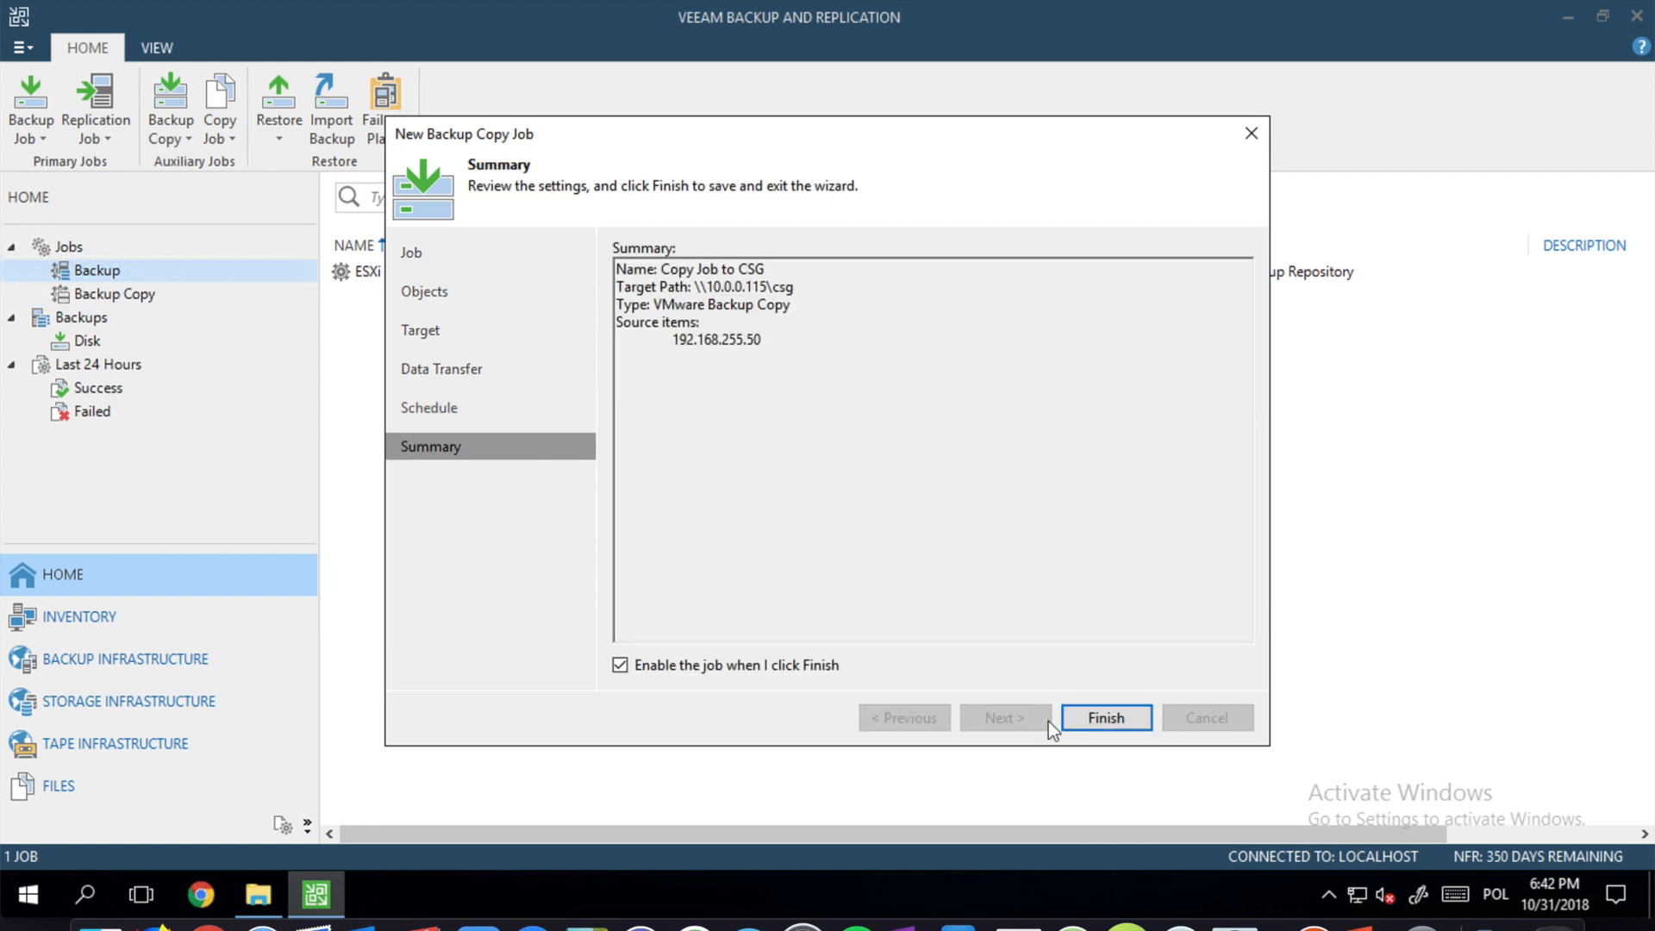
left_click(1095, 719)
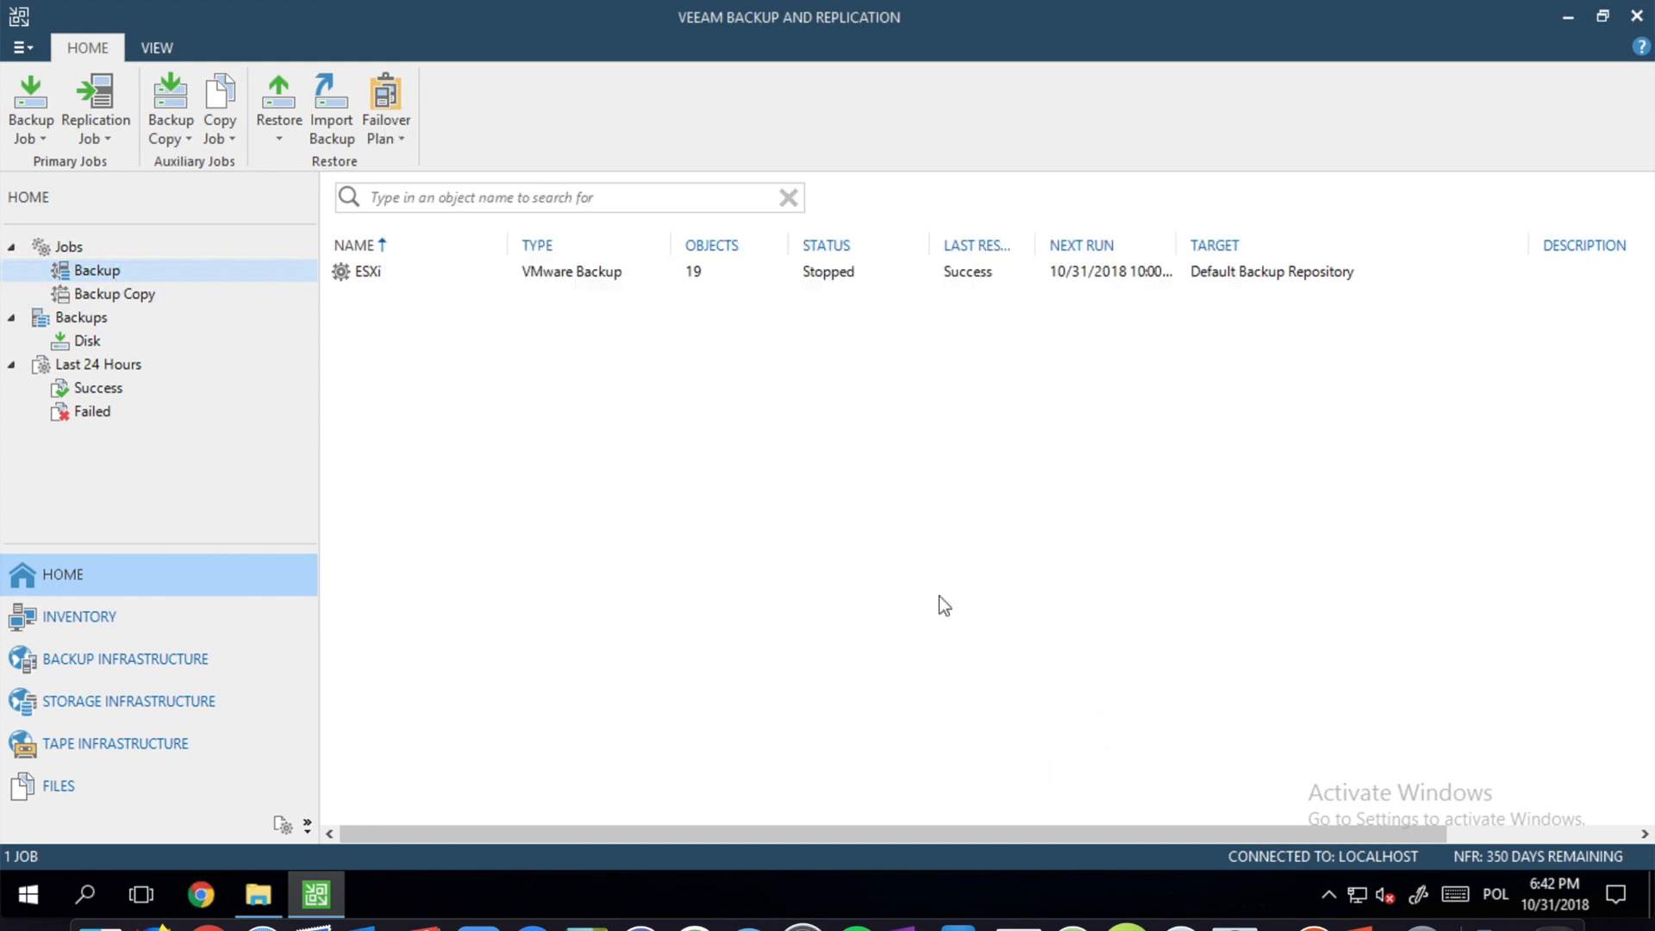
- Select Copy Job to CSG among the backup copy jobs and start its synchronization immediately
left_click(151, 295)
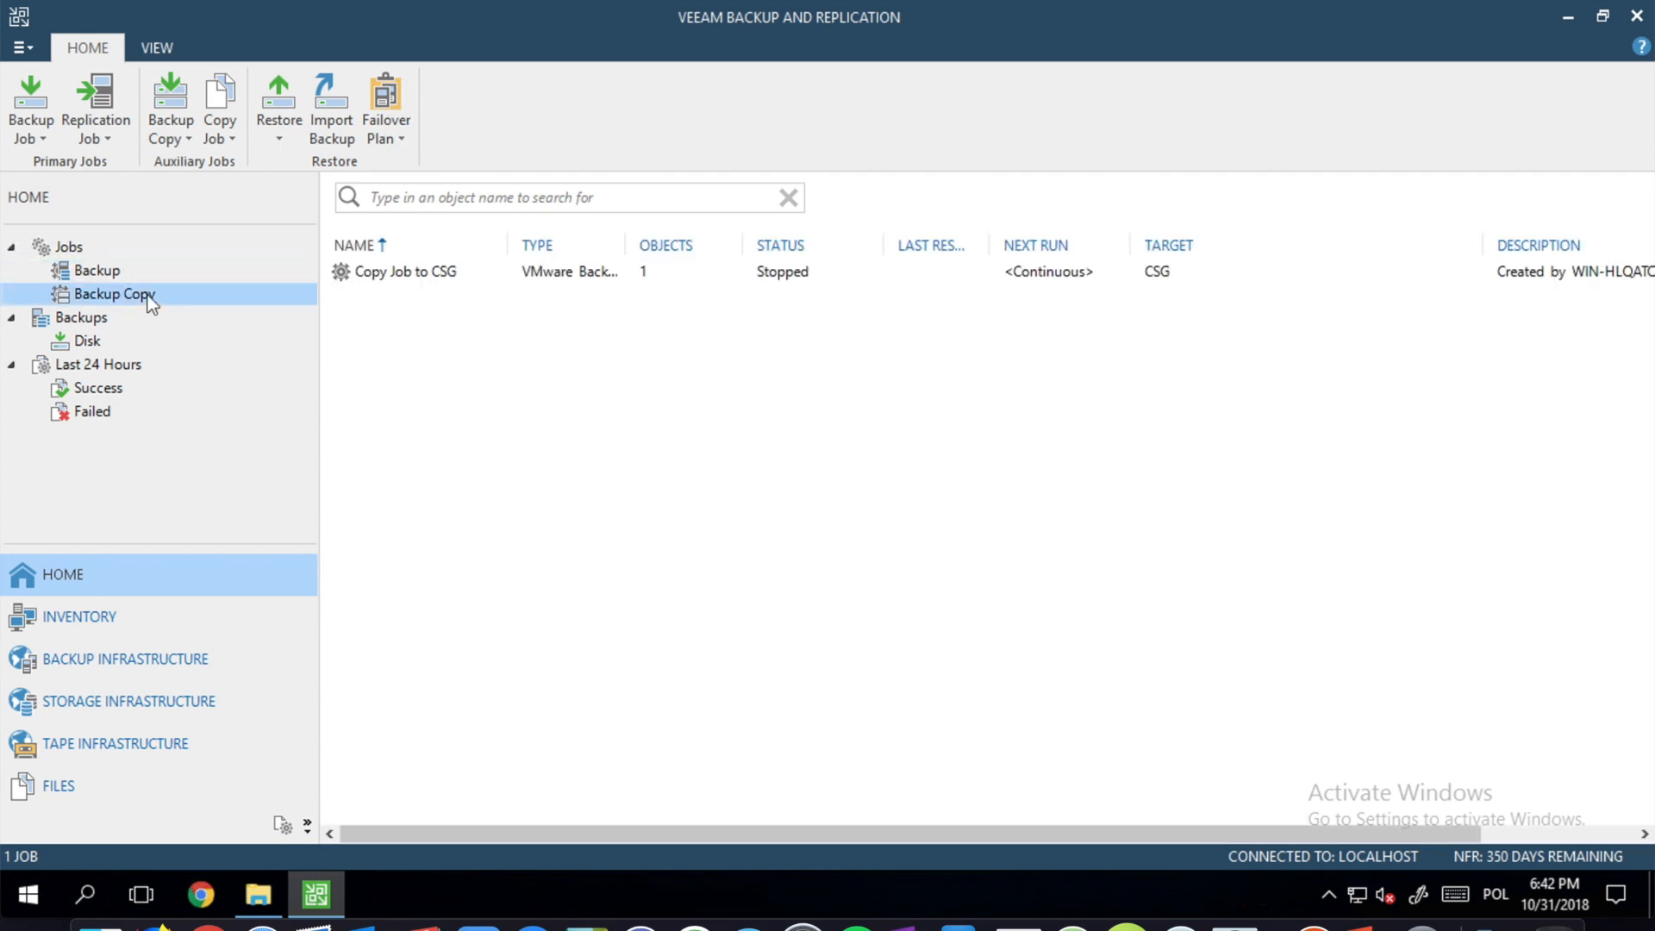
left_click(453, 273)
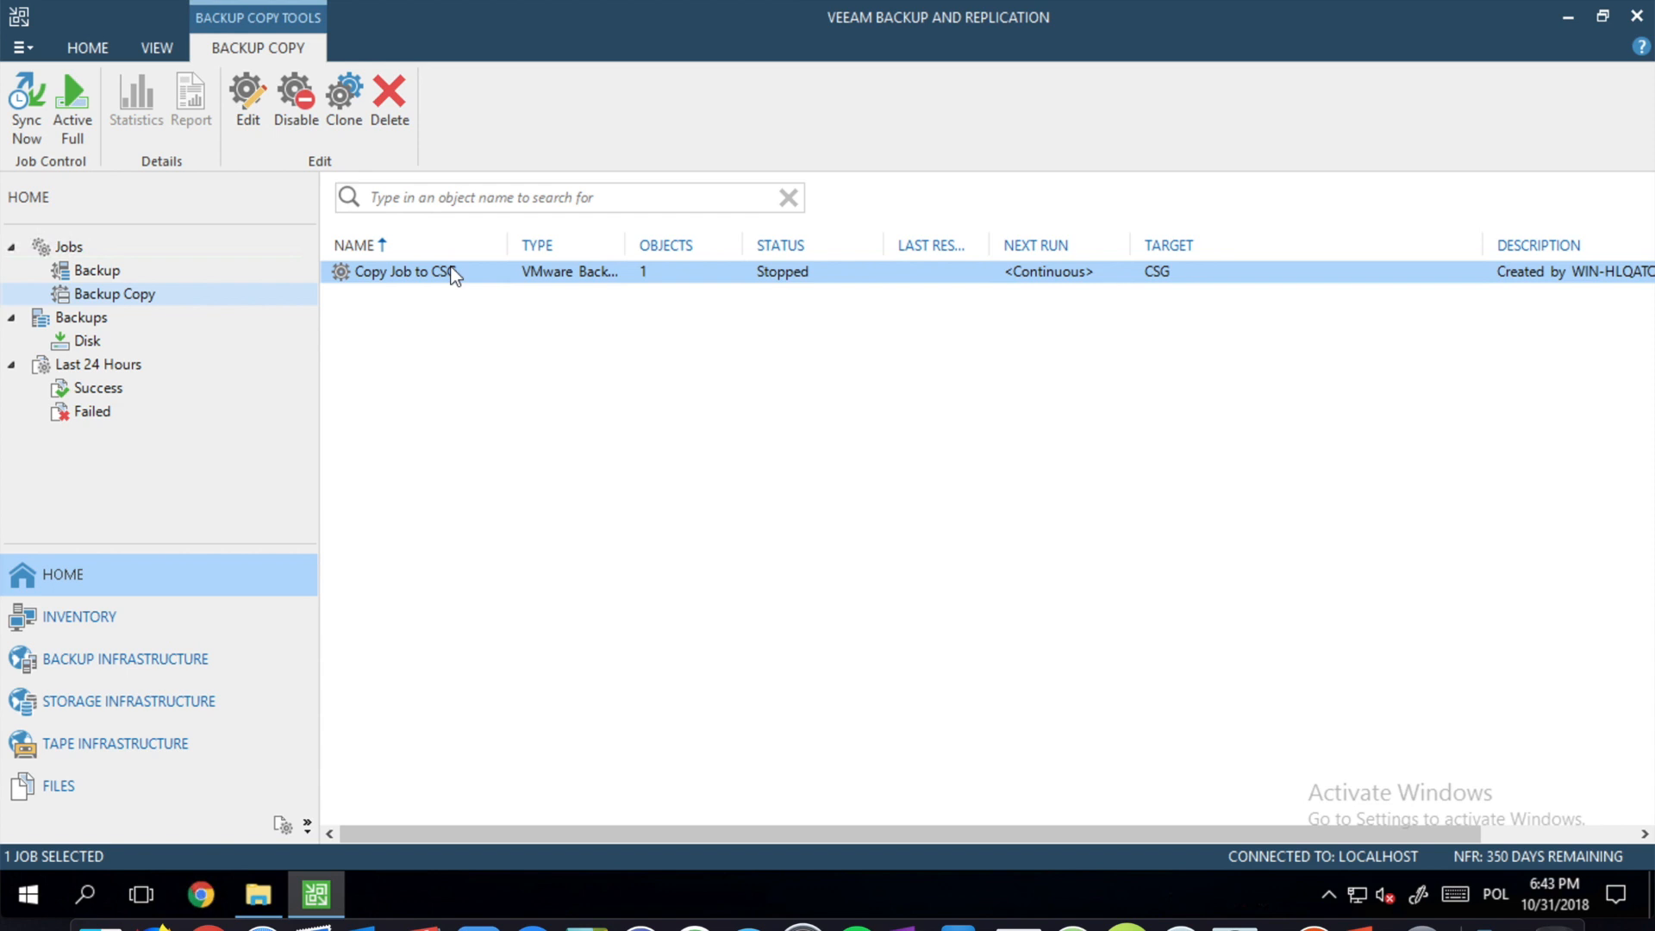
left_click(28, 96)
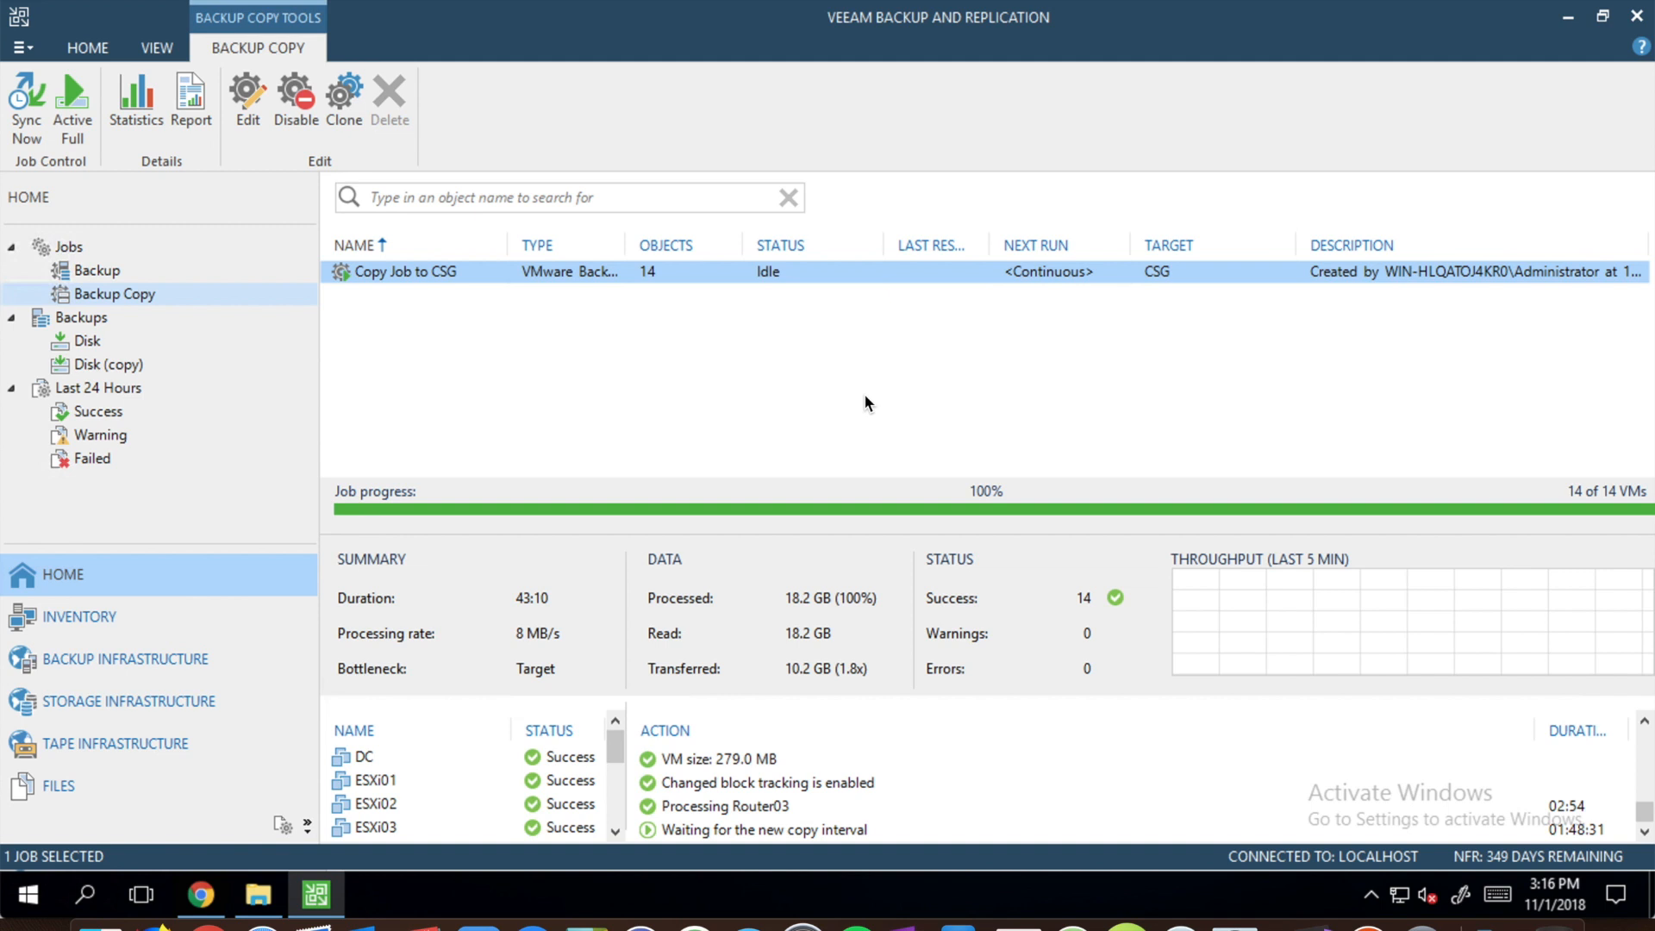
- Switch to File Explorer and examine the backup files in the share's Copy Job to CSG folder, including the .vbk file
left_click(258, 894)
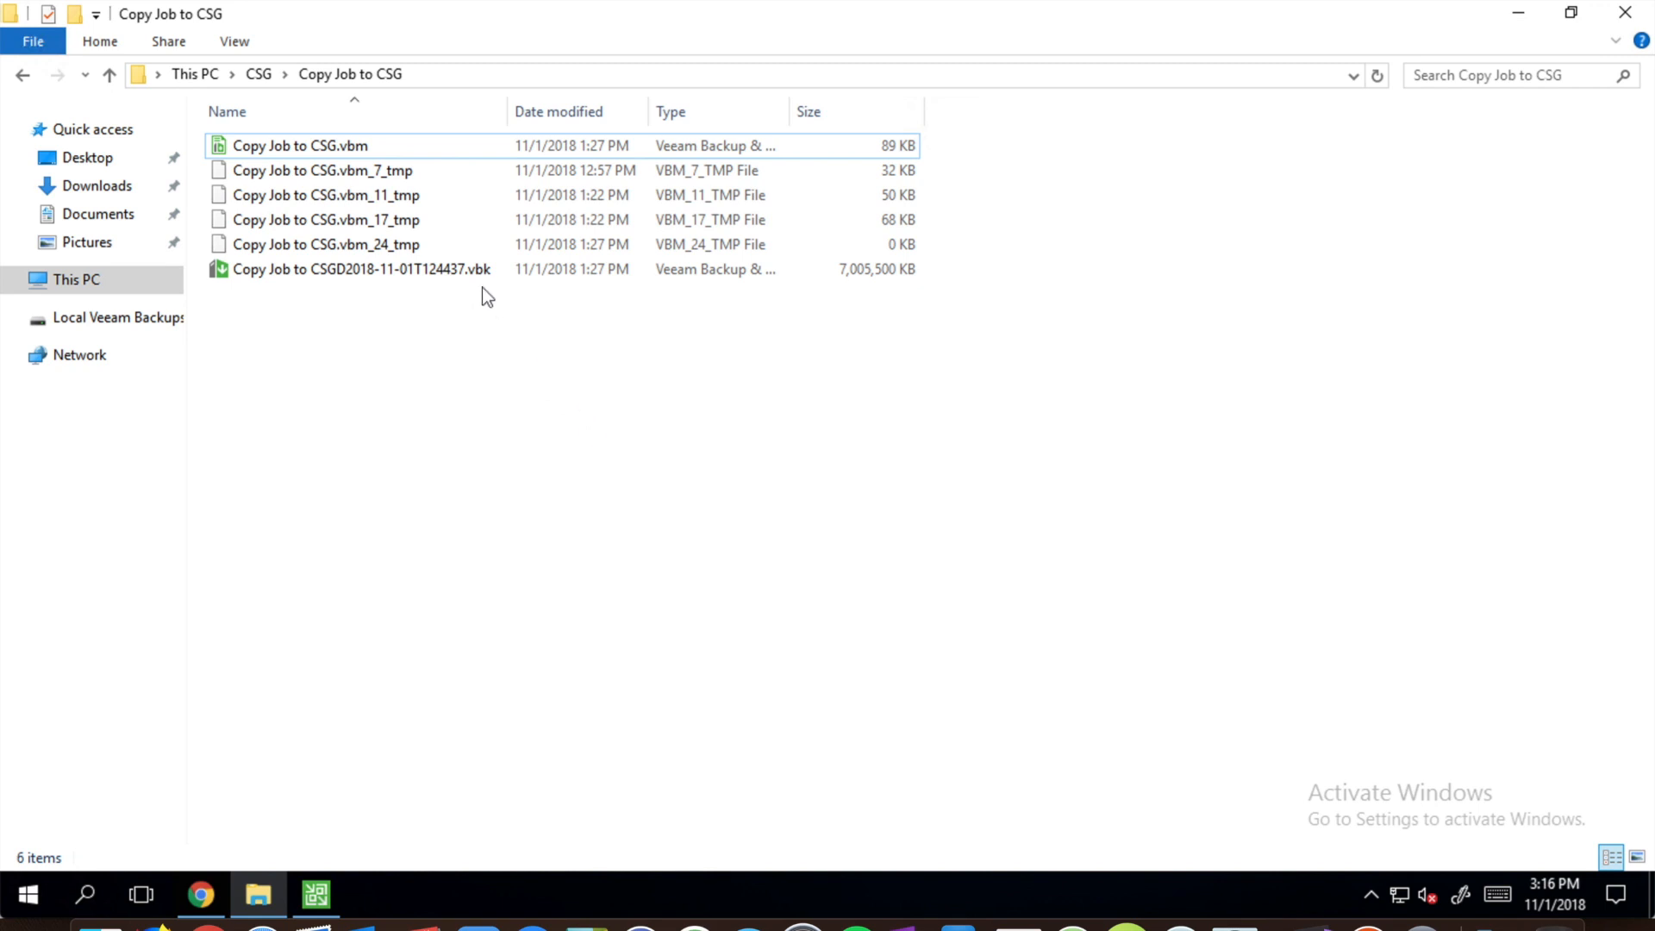
left_click(474, 273)
left_click(466, 355)
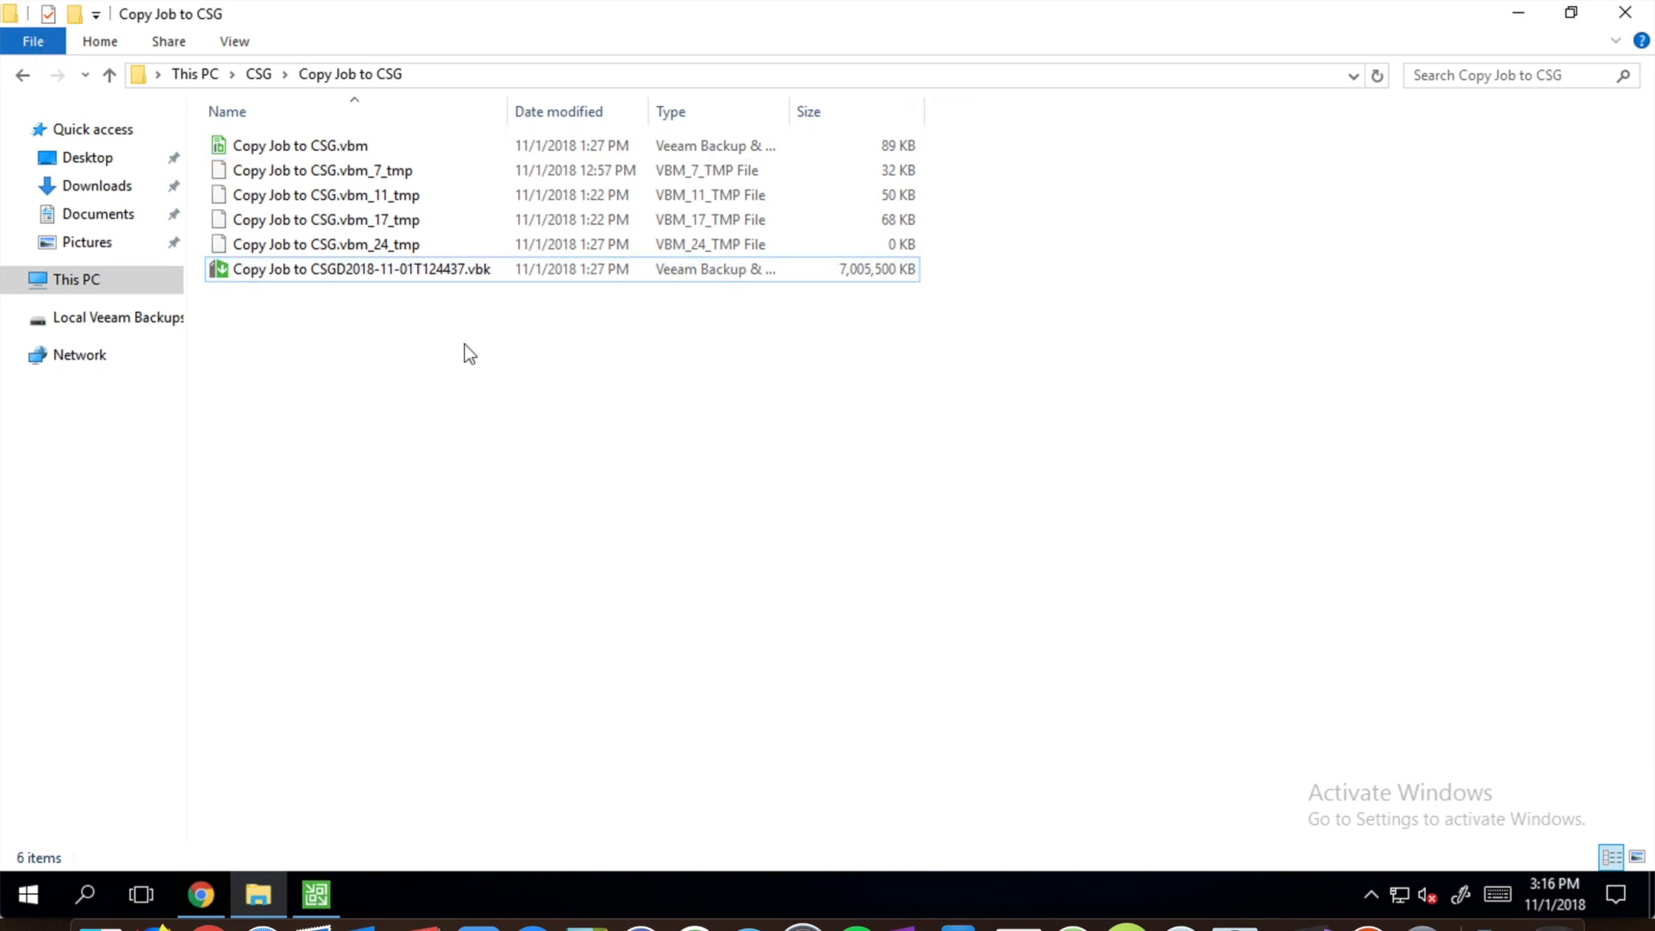
- Switch to Chrome, check the csg share's cache status in the gateway console, and examine the gateway's performance charts through network throughput
left_click(200, 894)
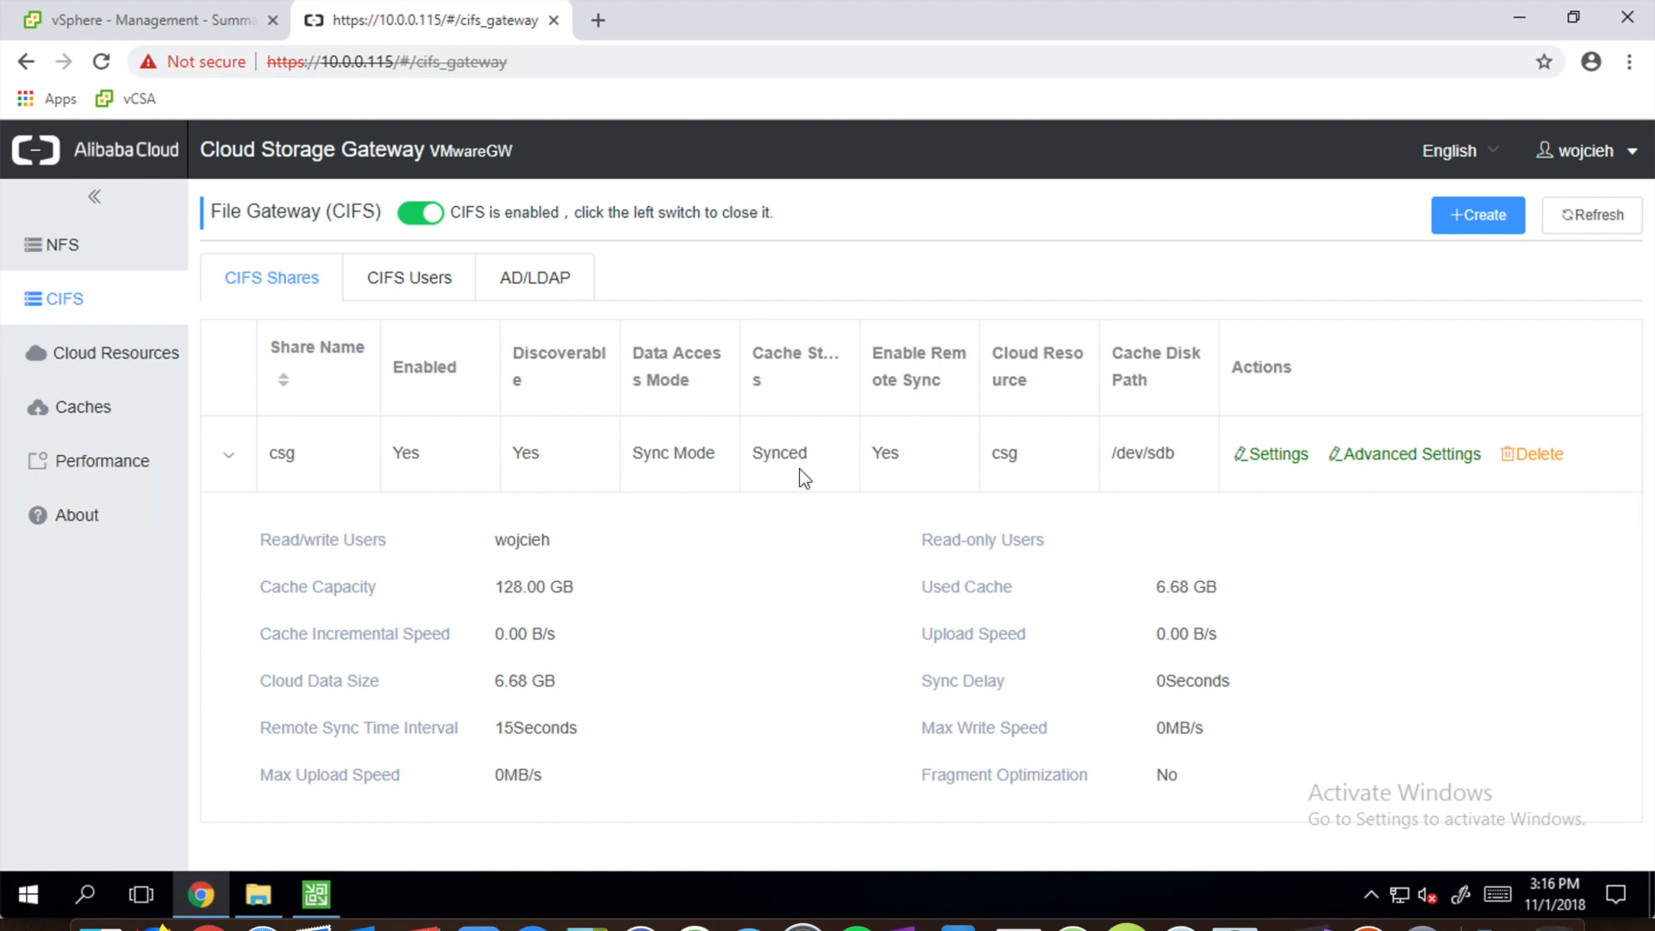
left_click(95, 472)
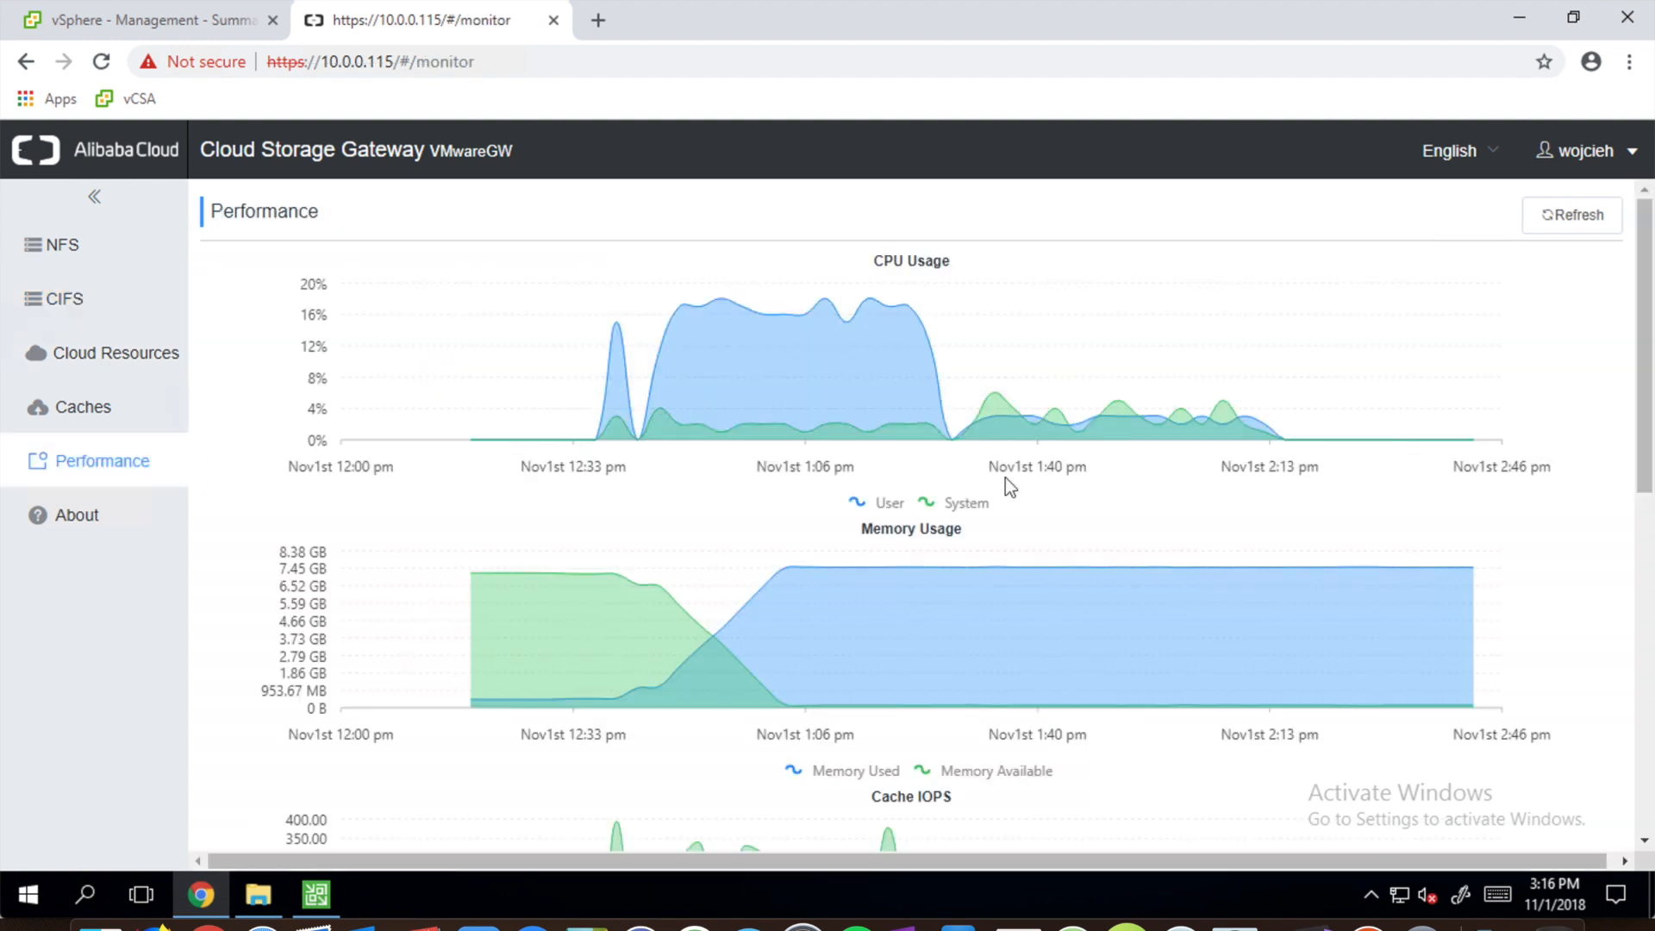
scroll(1008, 485, "down", 1)
scroll(1005, 478, "down", 7)
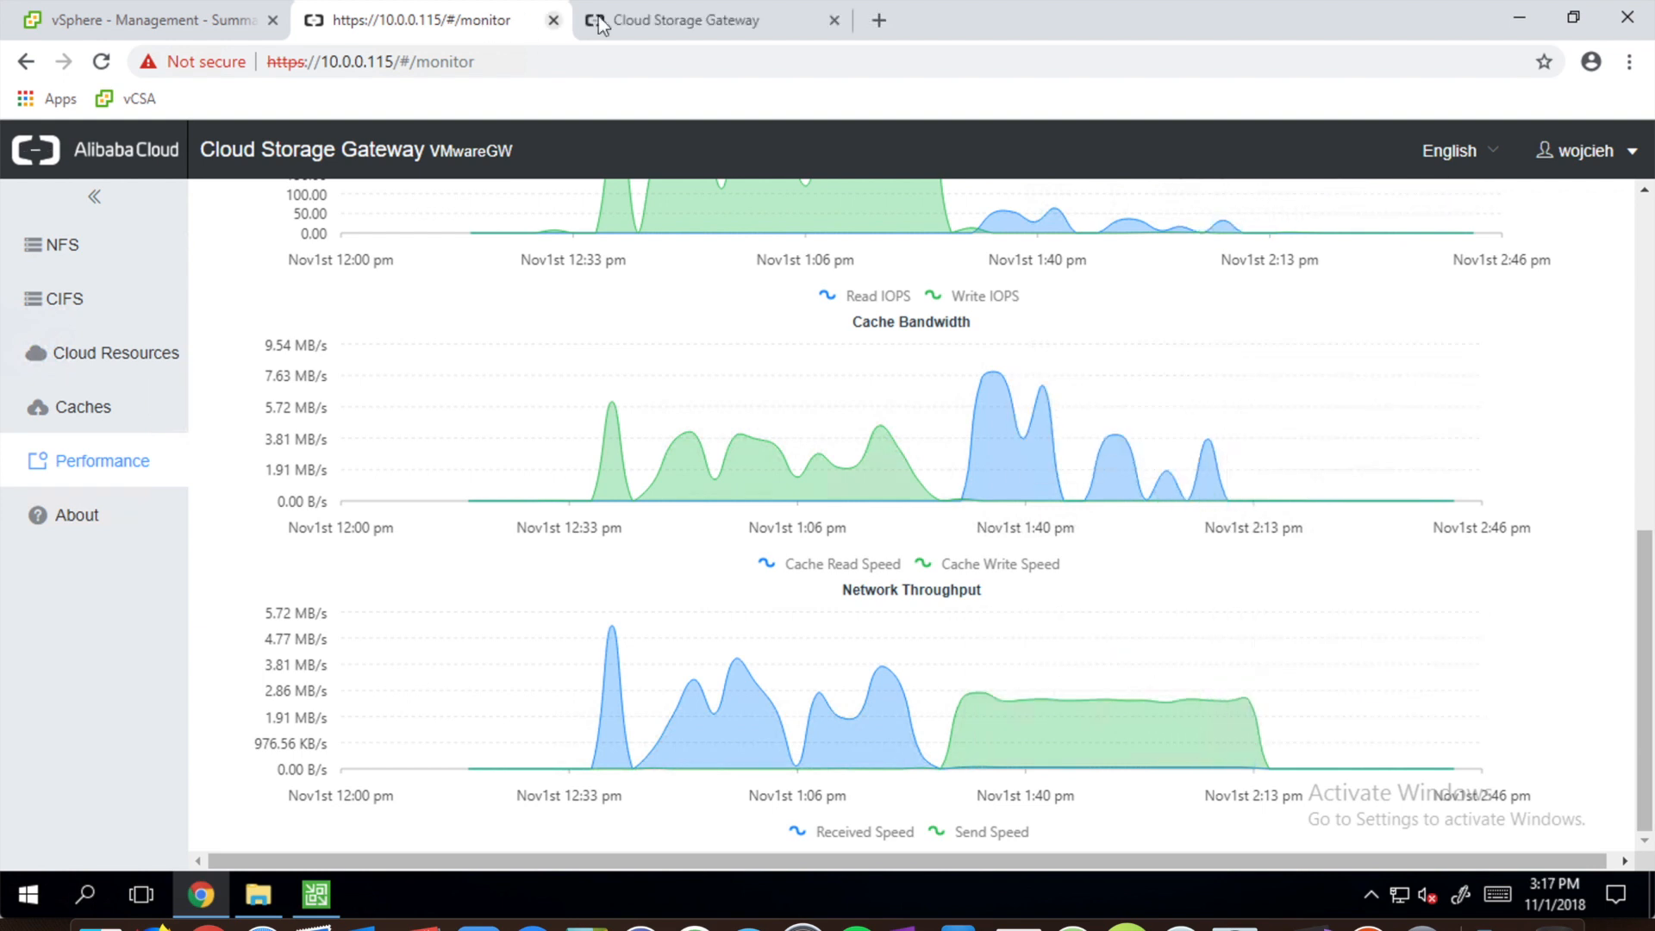
- Switch to the Alibaba Cloud Storage Gateway console and check the storage size summary in its overview
left_click(631, 21)
right_click(980, 666)
left_click(1423, 602)
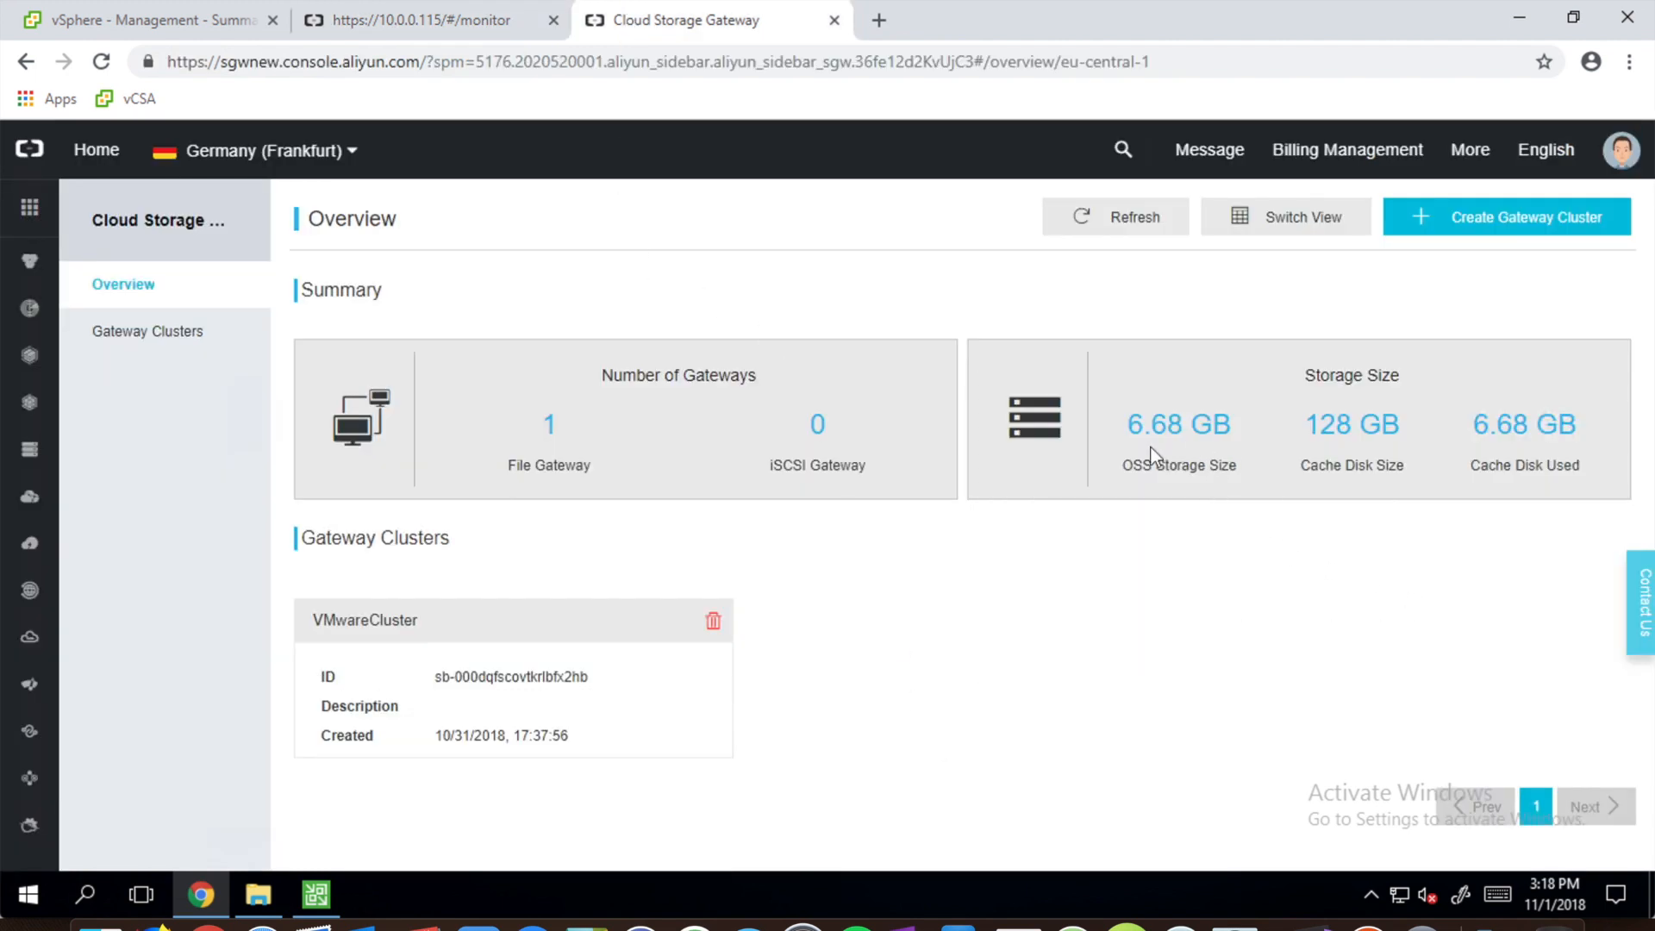
- Open the VMwareGW gateway's details from the VMwareCluster gateway cluster and review its basic information and performance charts
left_click(201, 343)
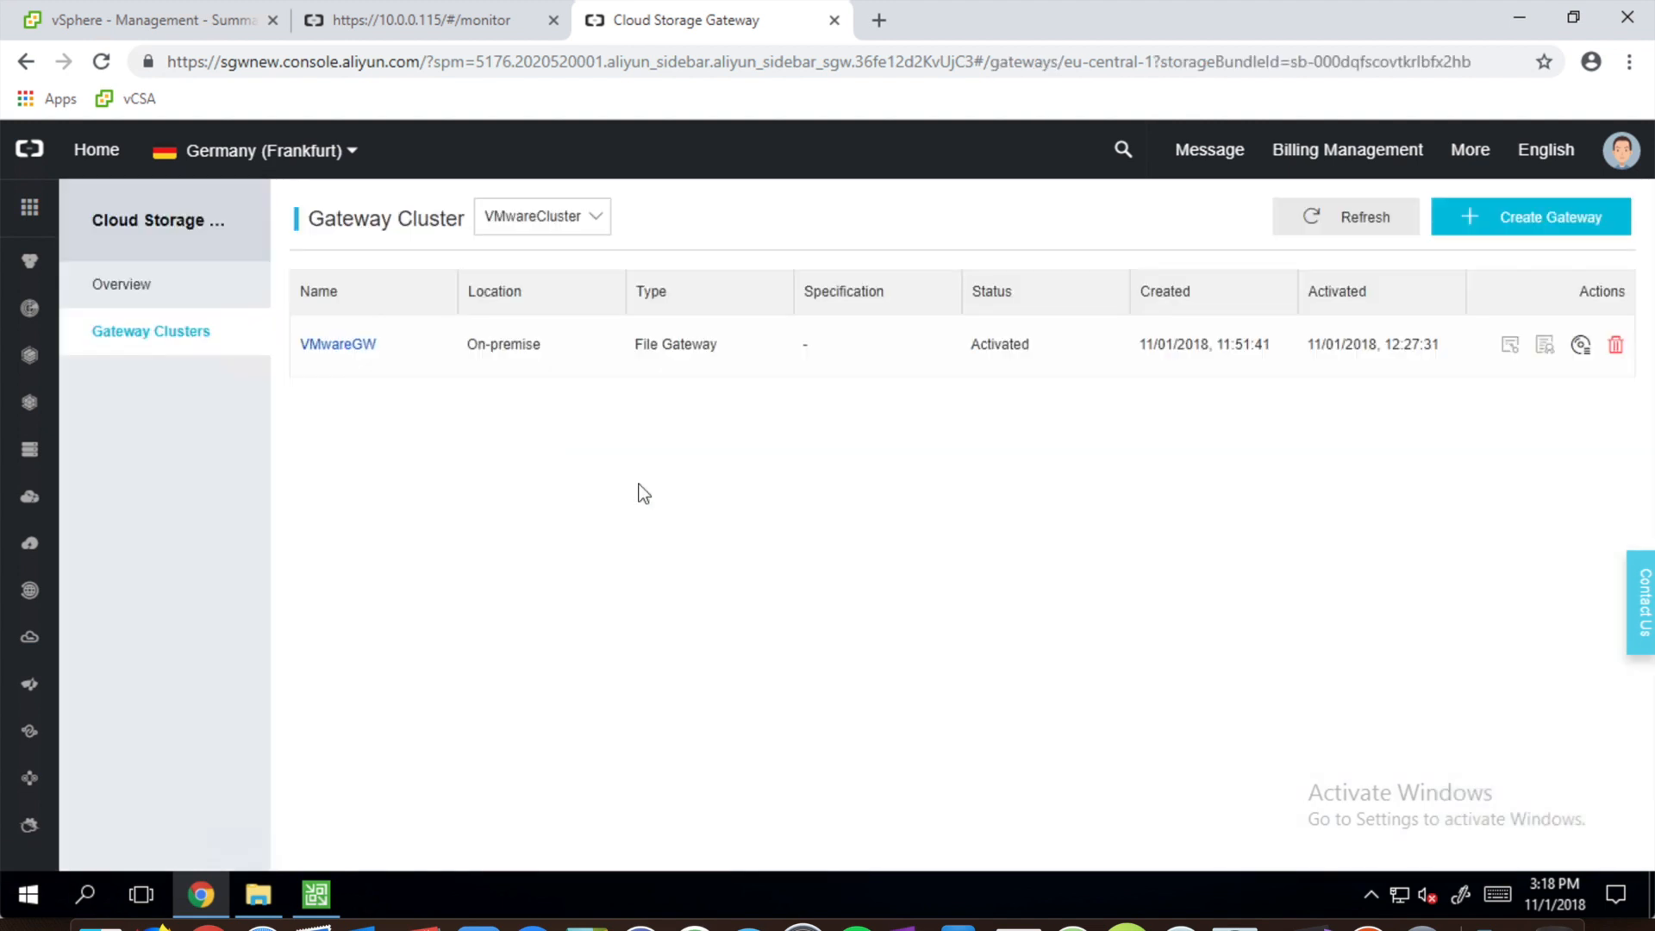
left_click(343, 344)
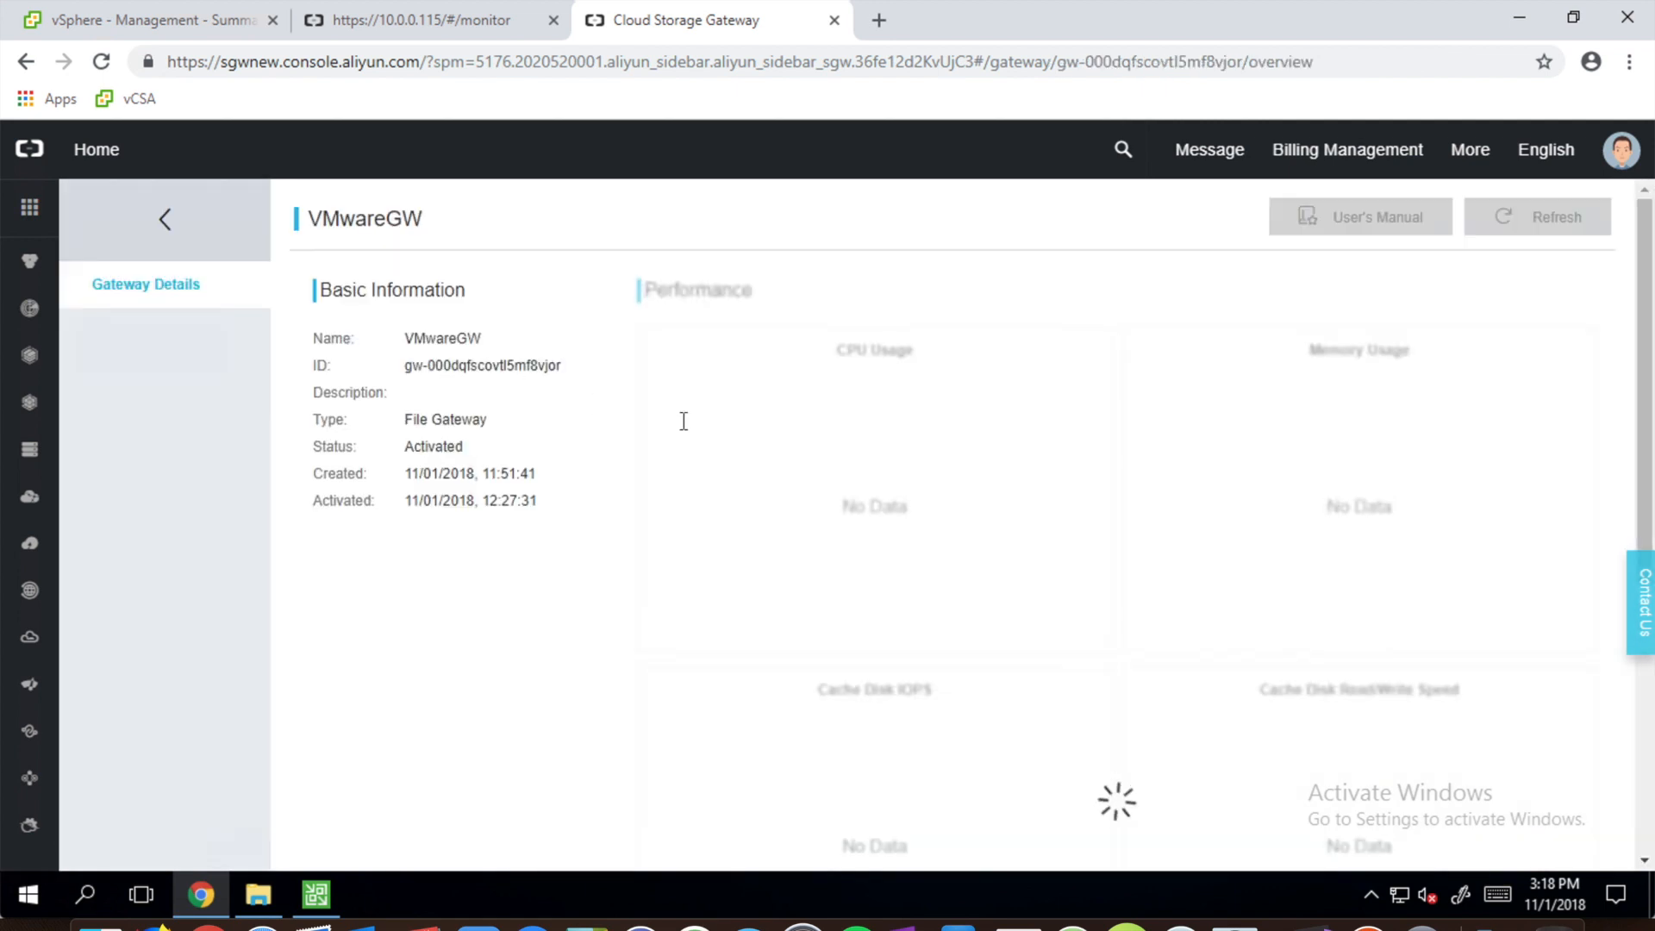
scroll(1114, 452, "down", 6)
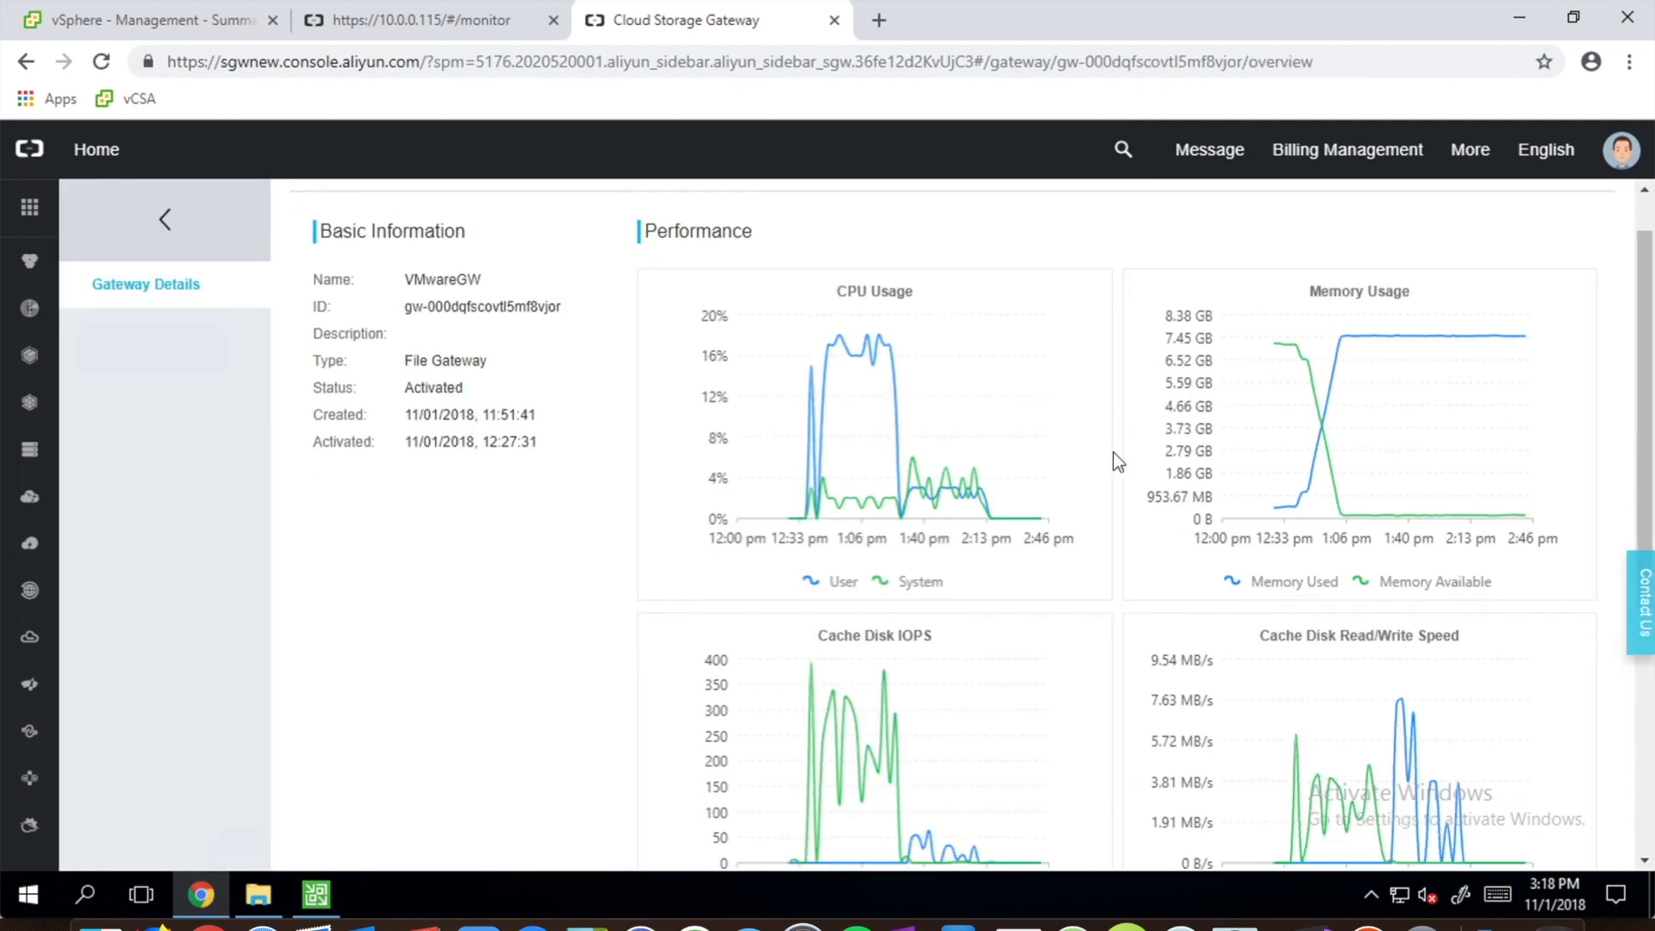
scroll(1114, 452, "up", 3)
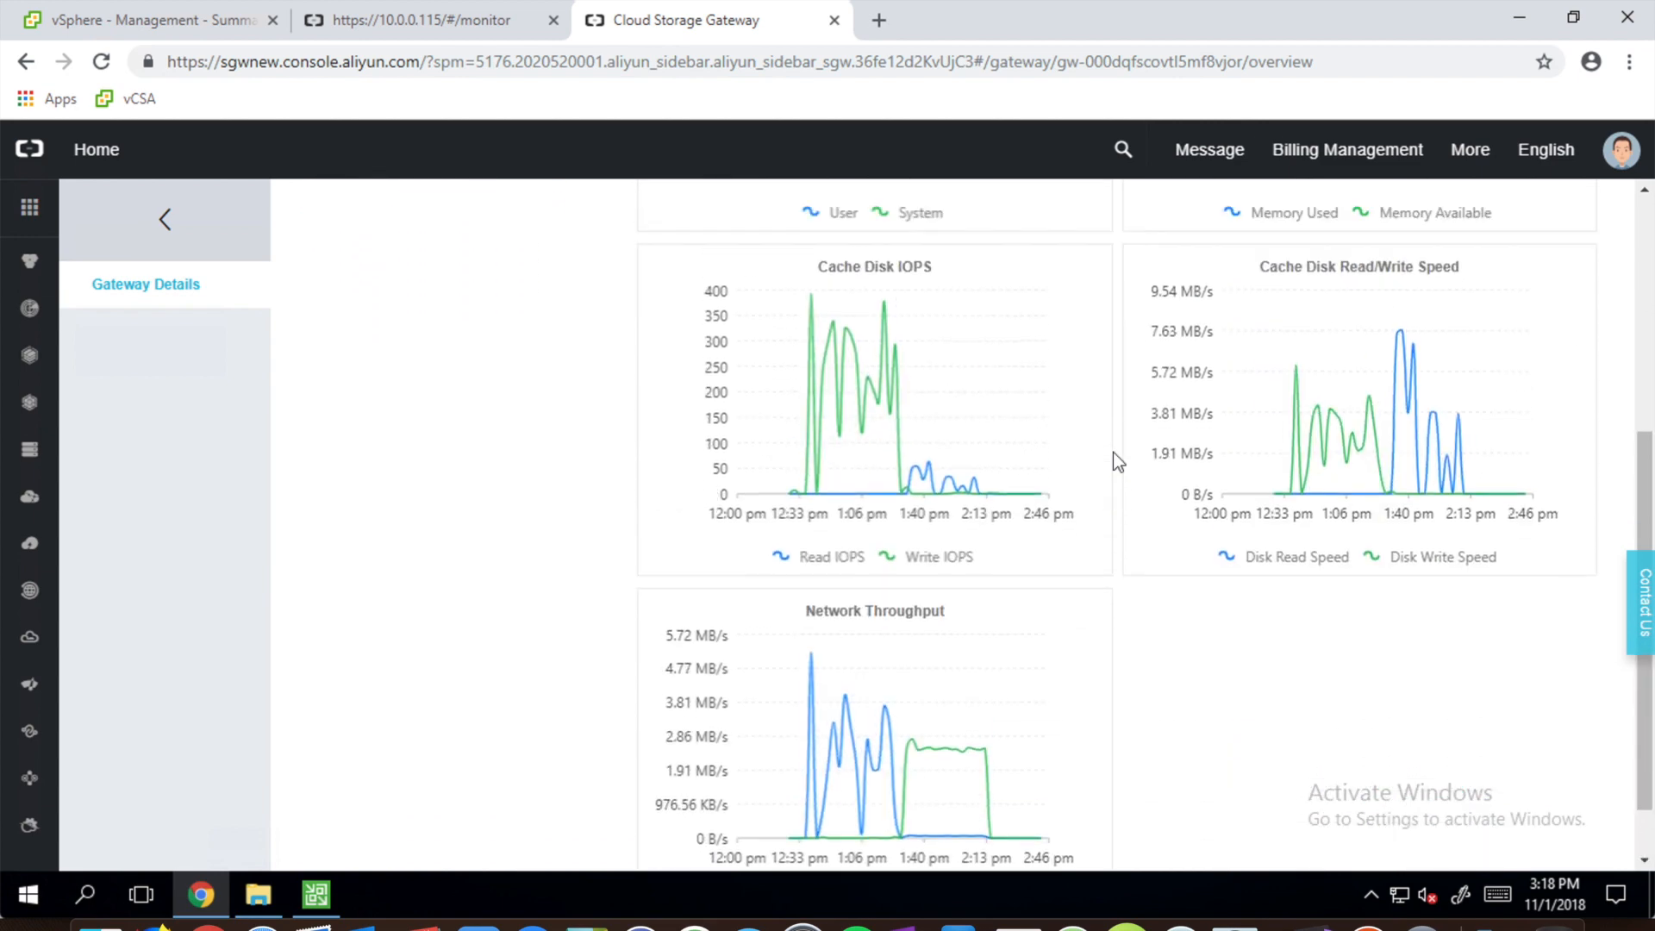
scroll(1114, 452, "up", 3)
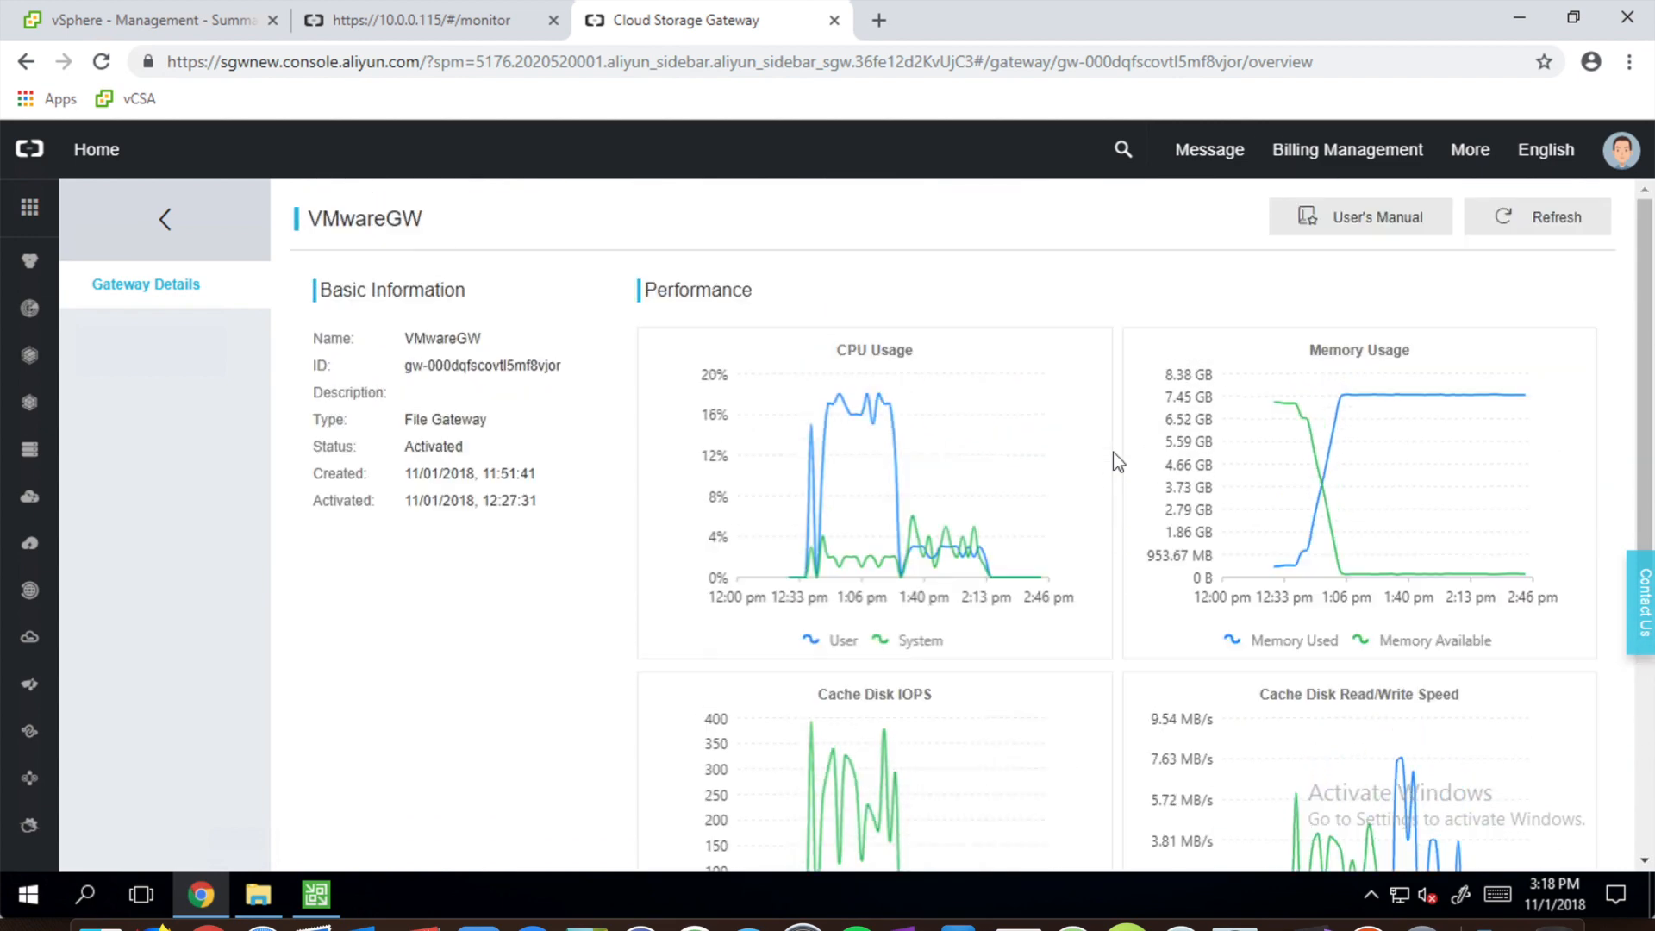
- Open the Object Storage Service console in a new browser tab and switch to it
mouse_move(29, 205)
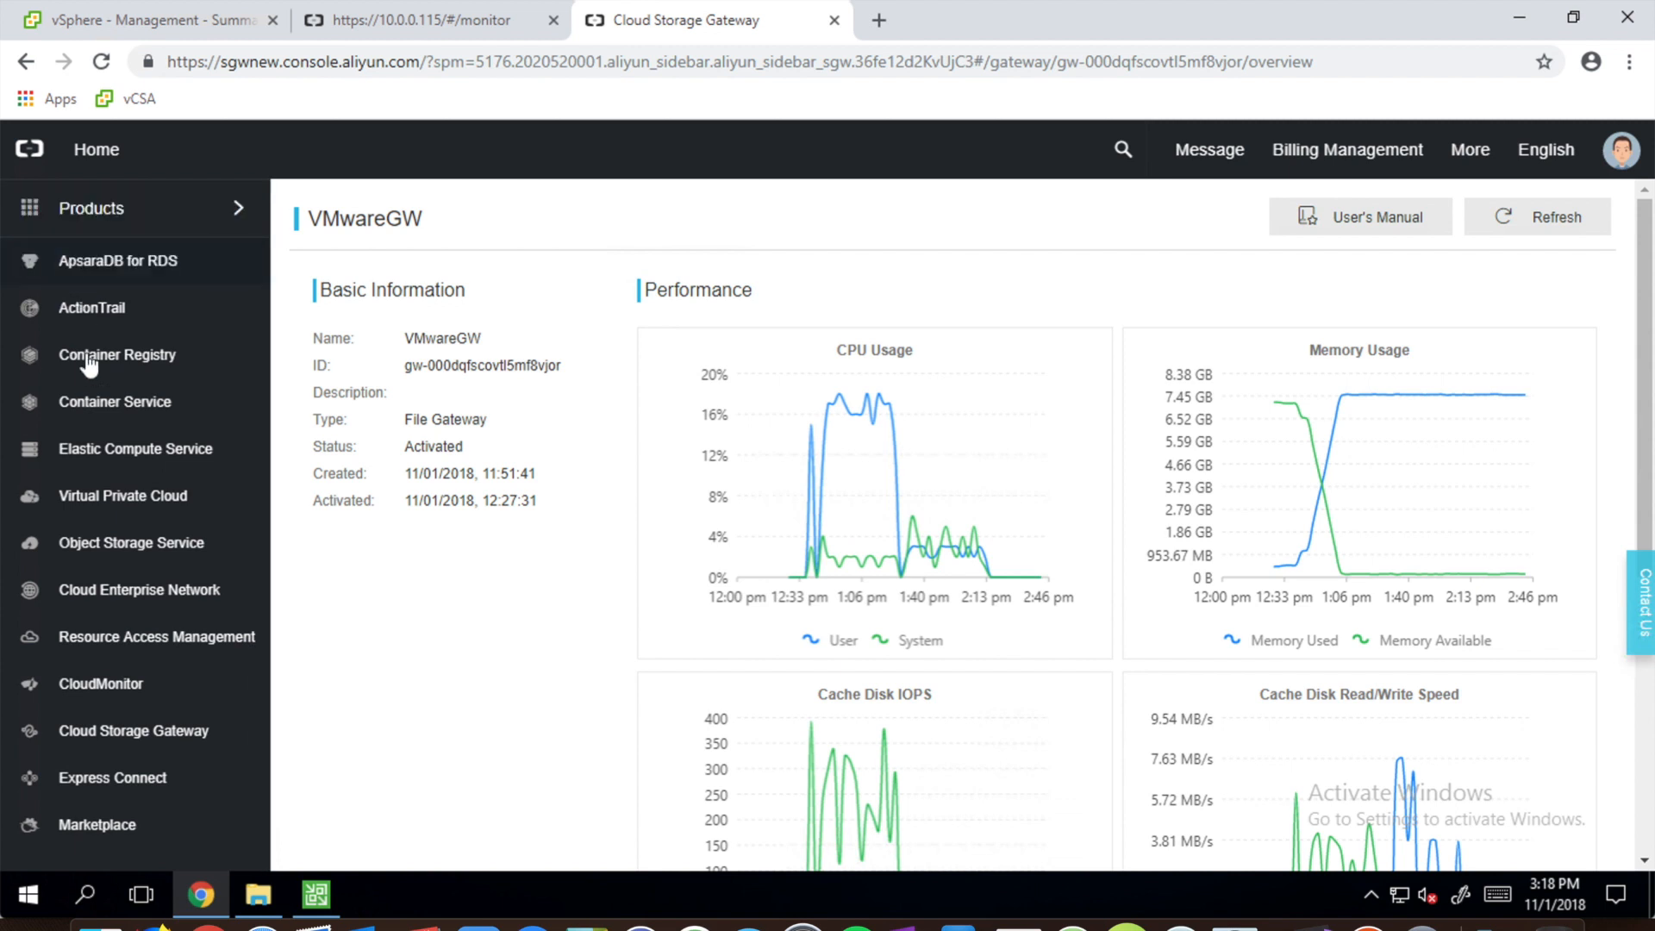
right_click(138, 545)
left_click(181, 565)
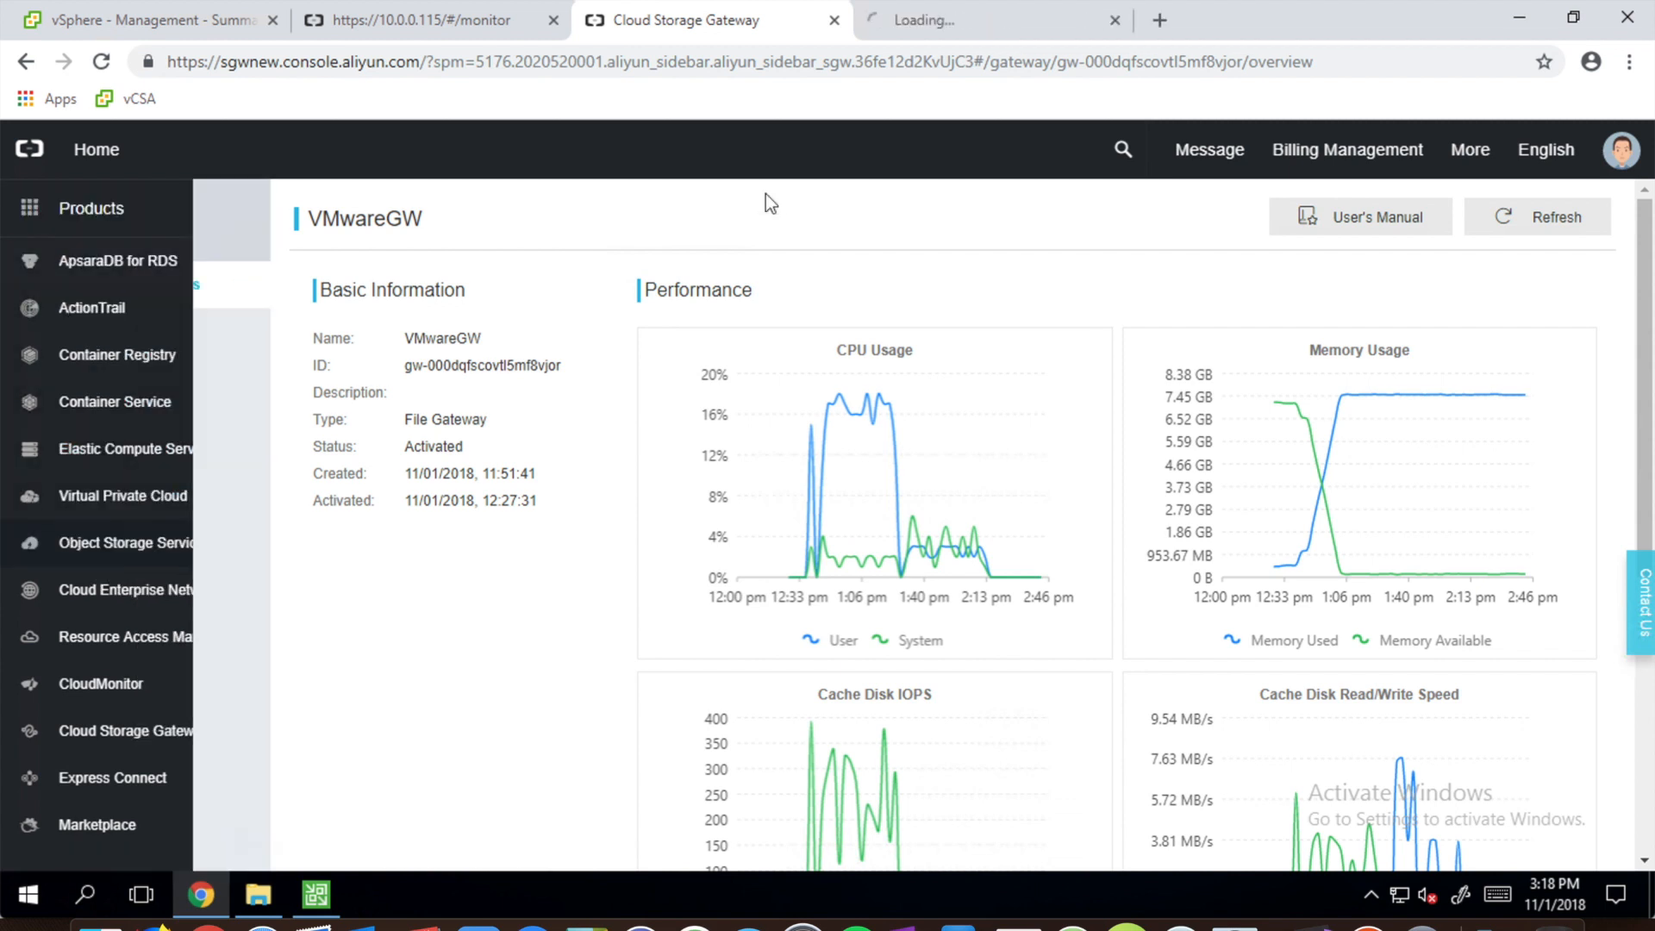
left_click(968, 31)
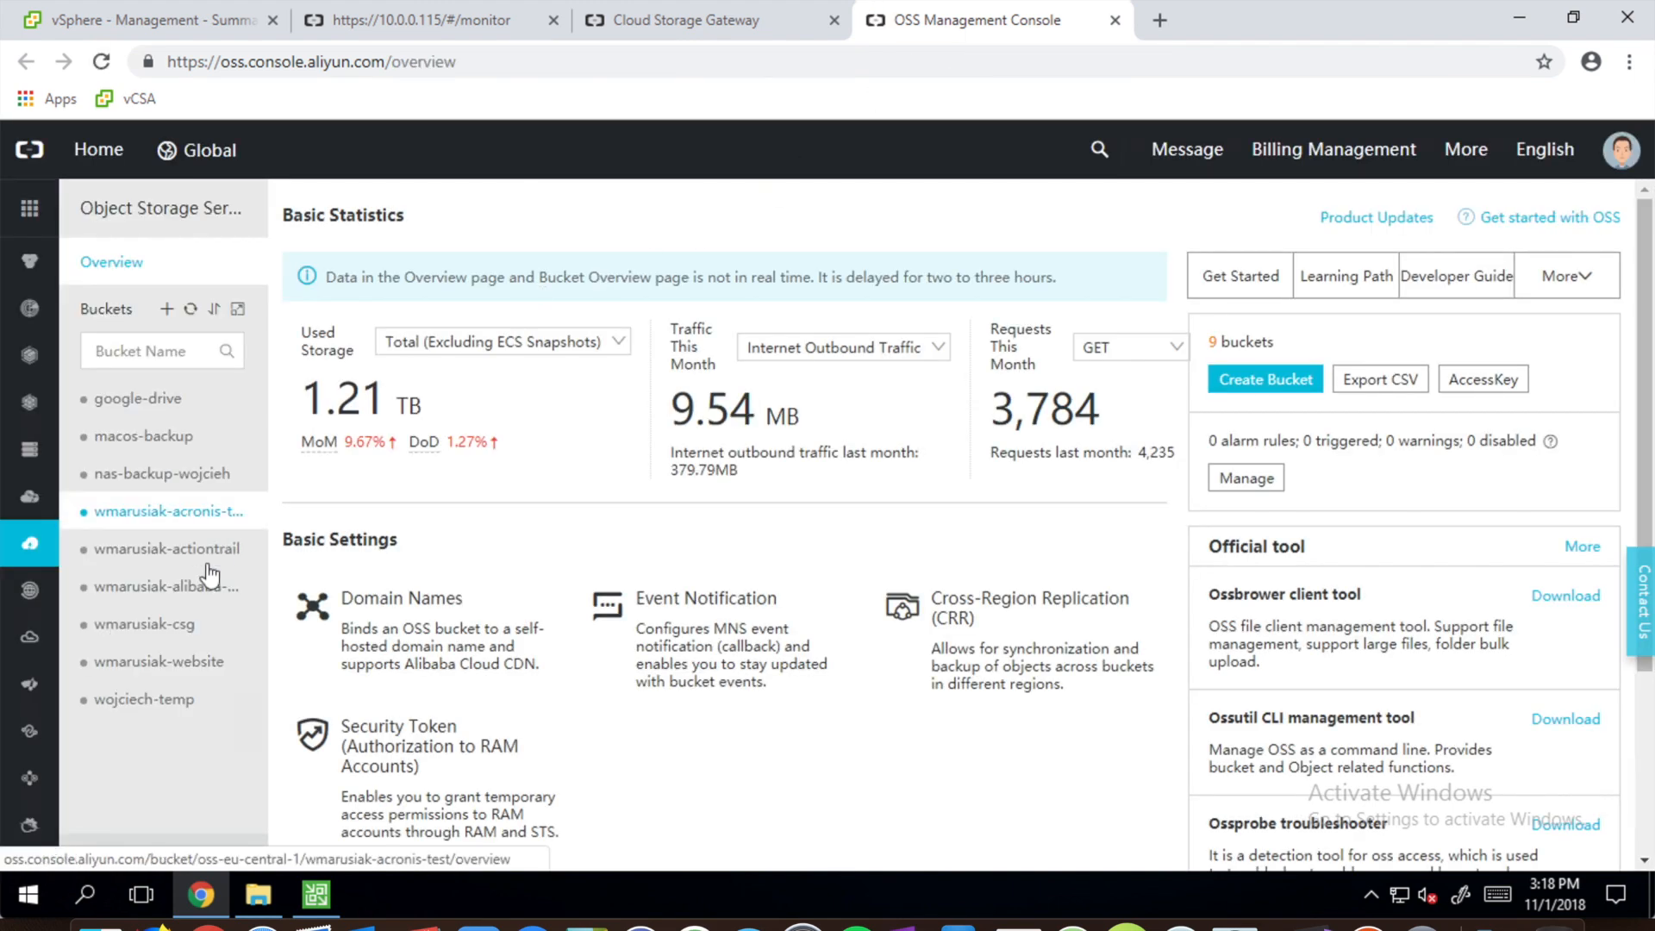
- Open the Copy Job to CSG folder among the files of the OSS bucket used by the gateway
left_click(151, 625)
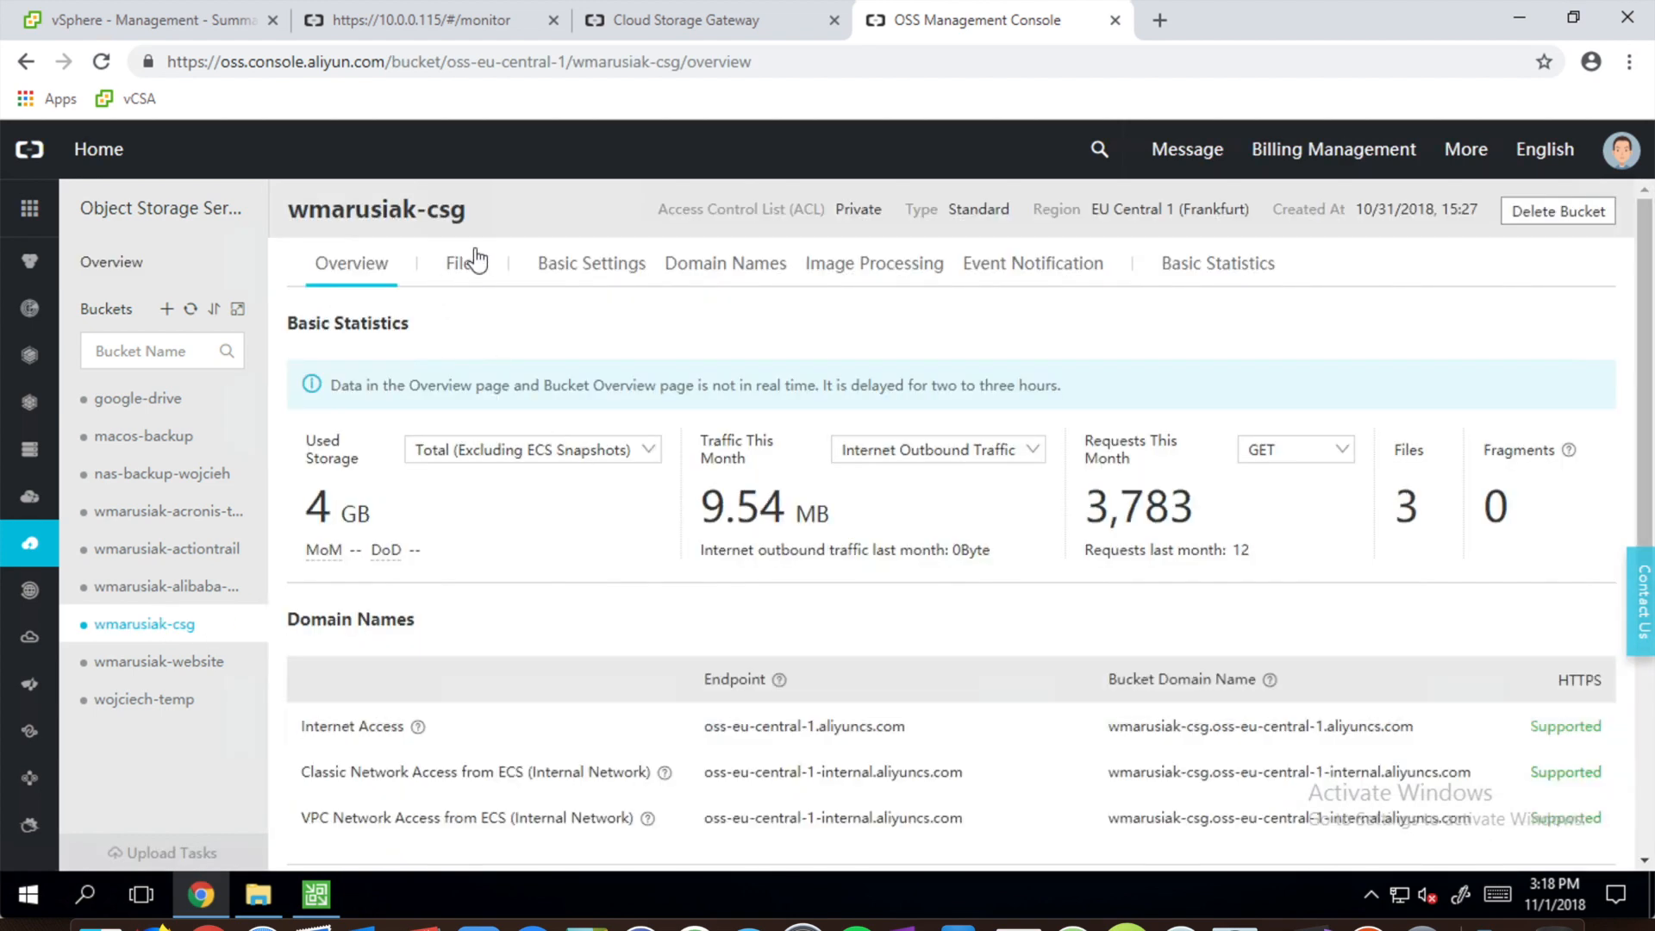
left_click(470, 263)
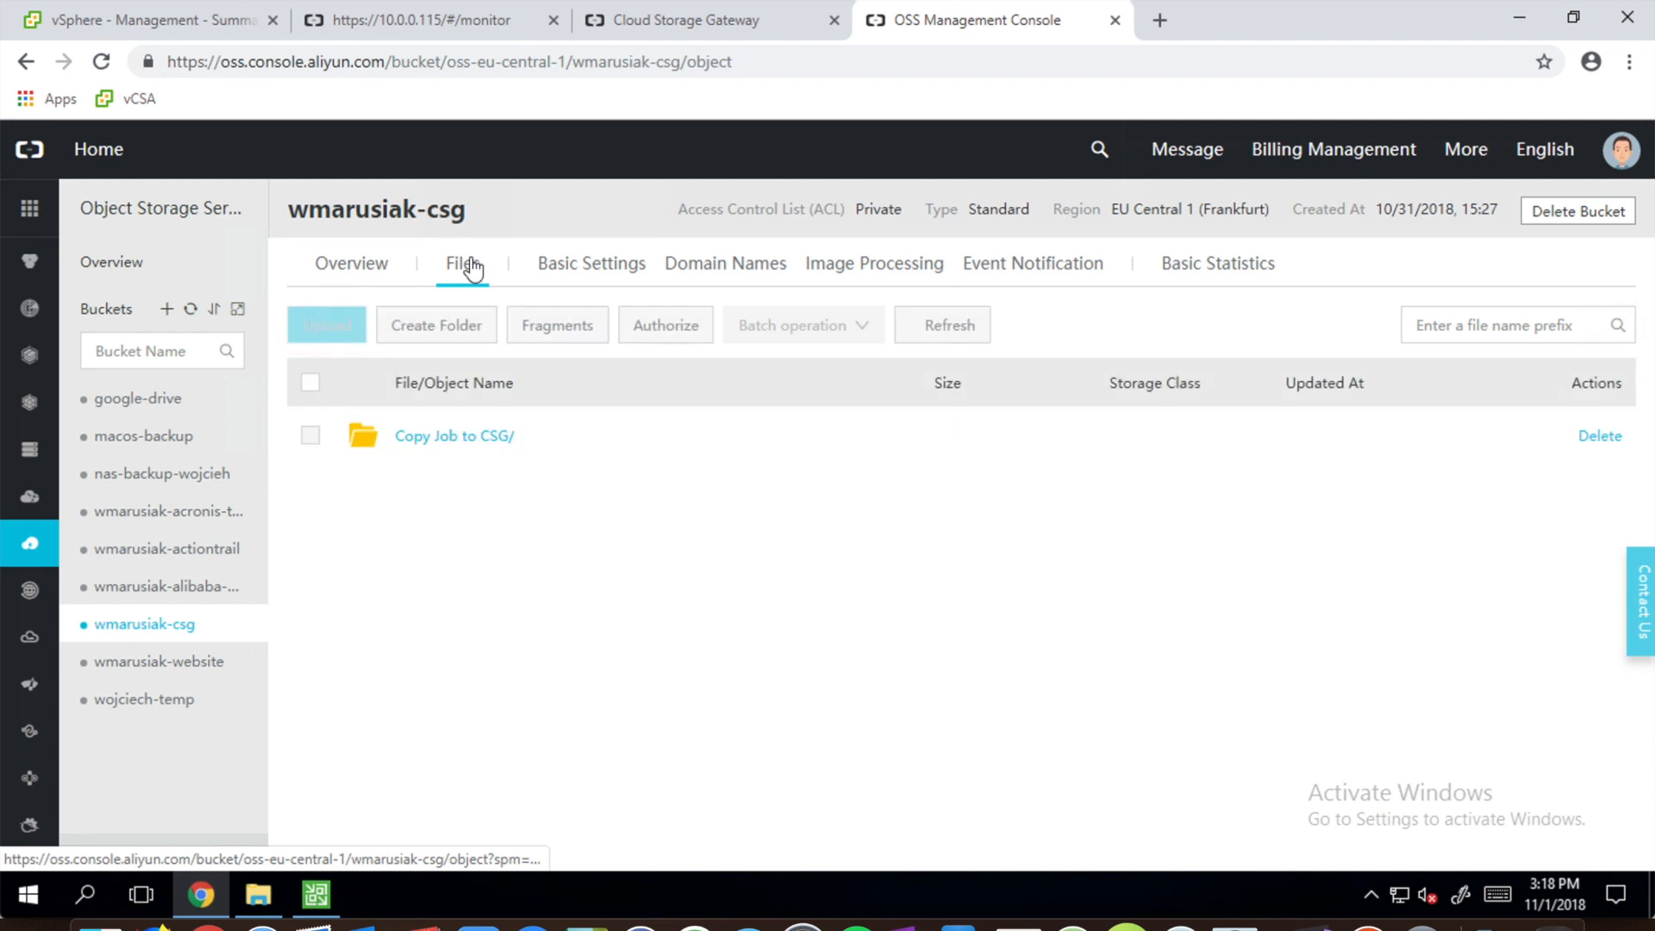
left_click(462, 442)
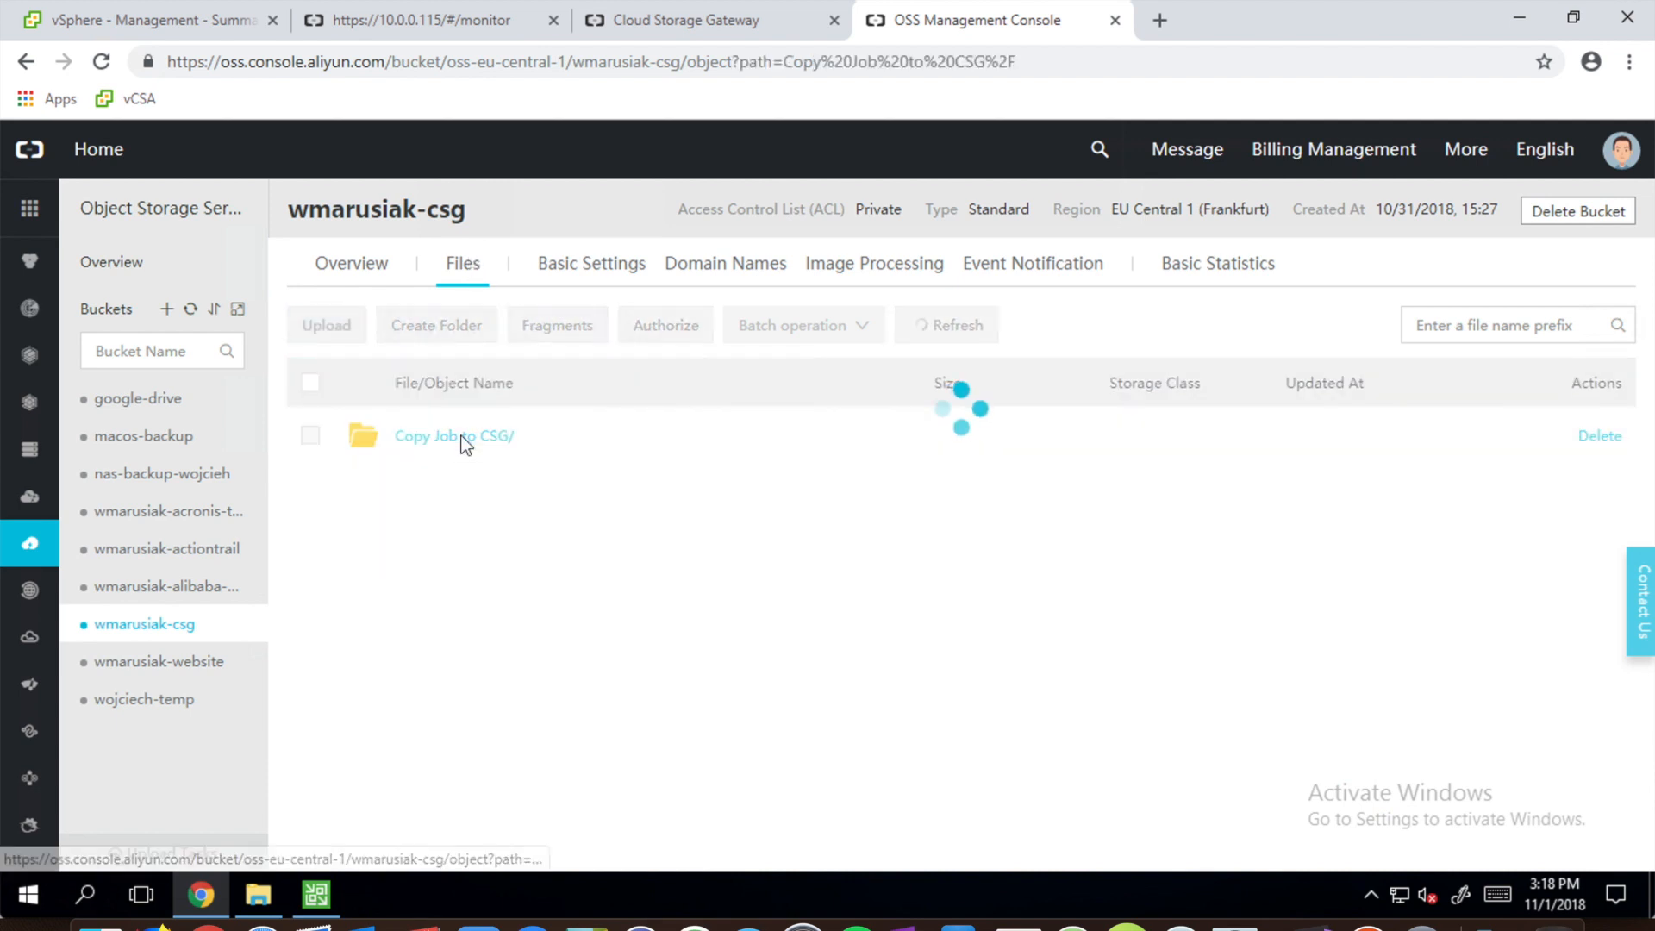